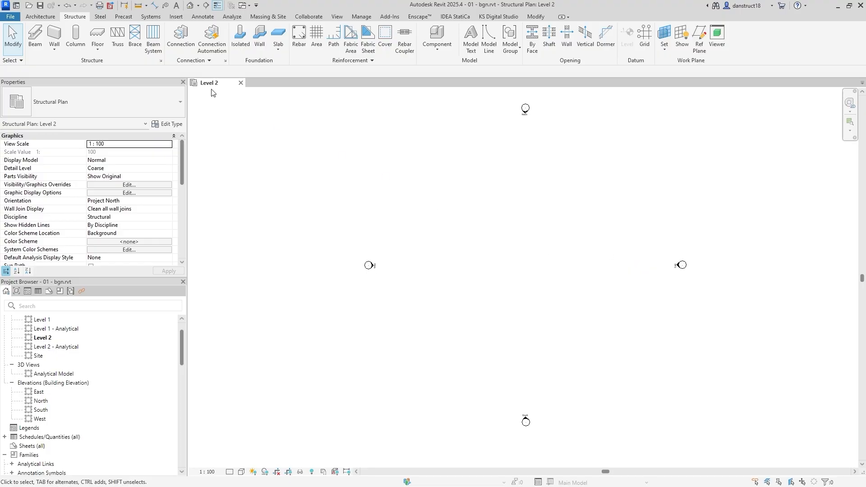
Open the South elevation and set the distance between Level 1 and Level 2 to 3000 mm
double_click(40, 410)
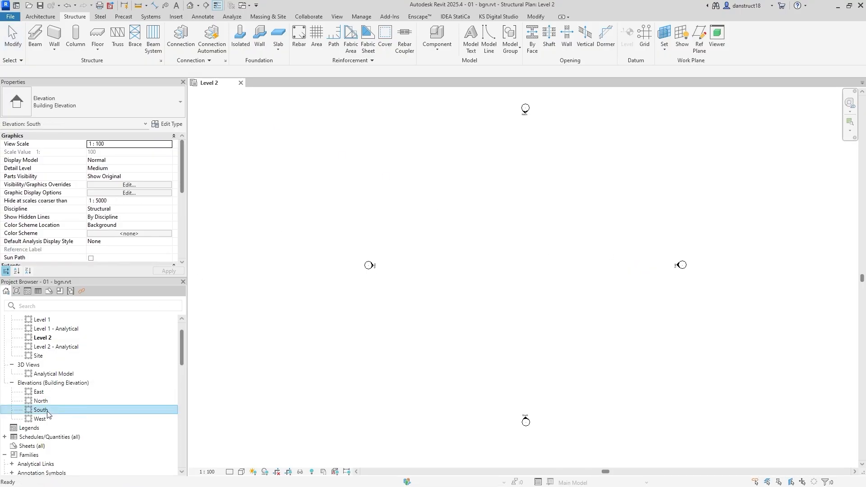
click(637, 263)
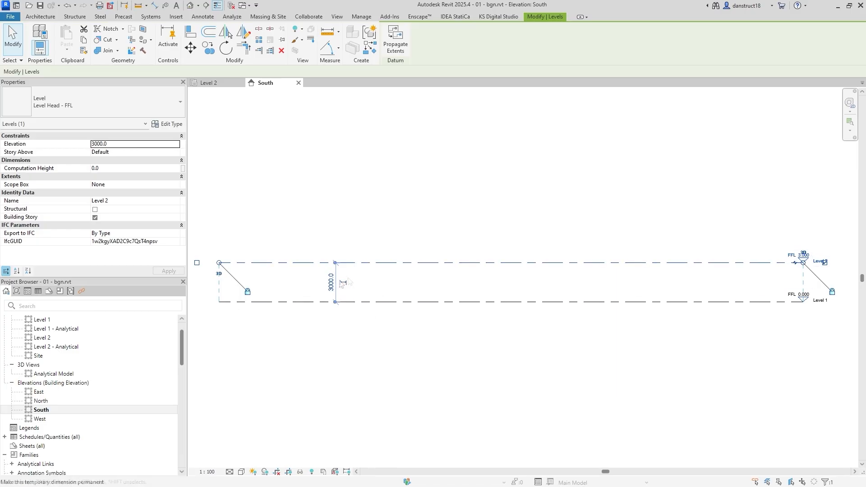
click(329, 283)
text(3.0)
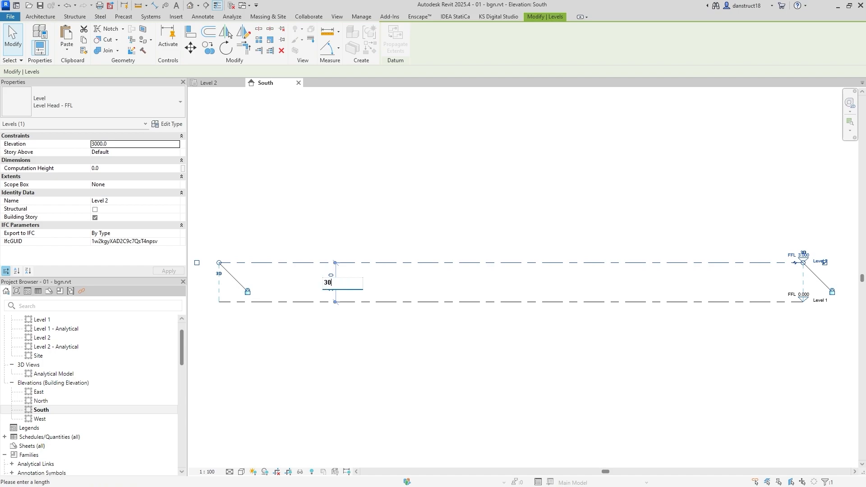
text(00)
key(Return)
click(361, 235)
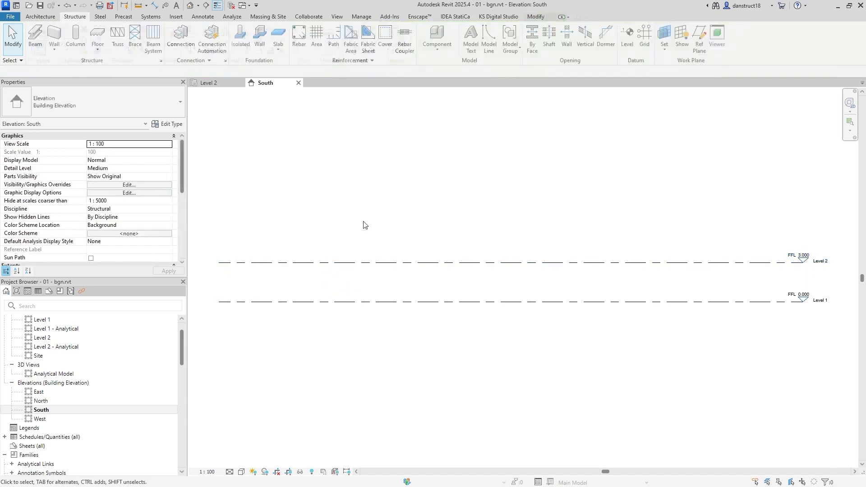
Extend the Level 1 and Level 2 lines outward at the ends opposite their level heads
click(316, 263)
scroll(315, 264, down, 1)
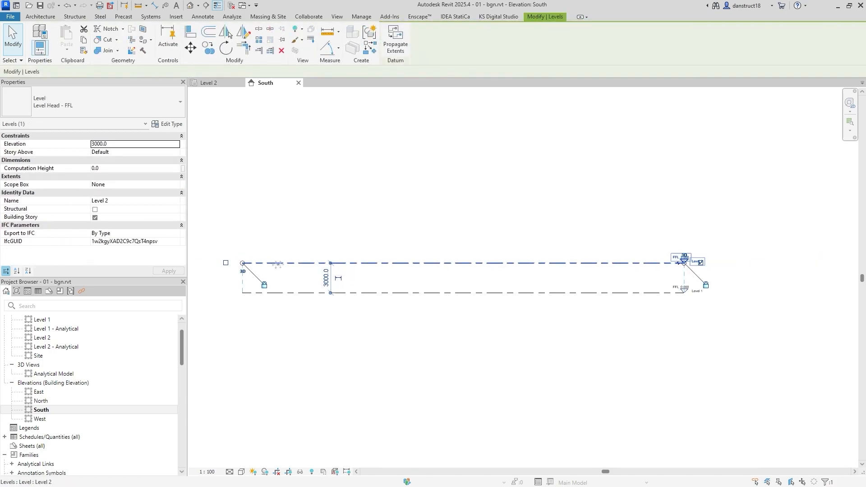
drag(242, 264, 213, 263)
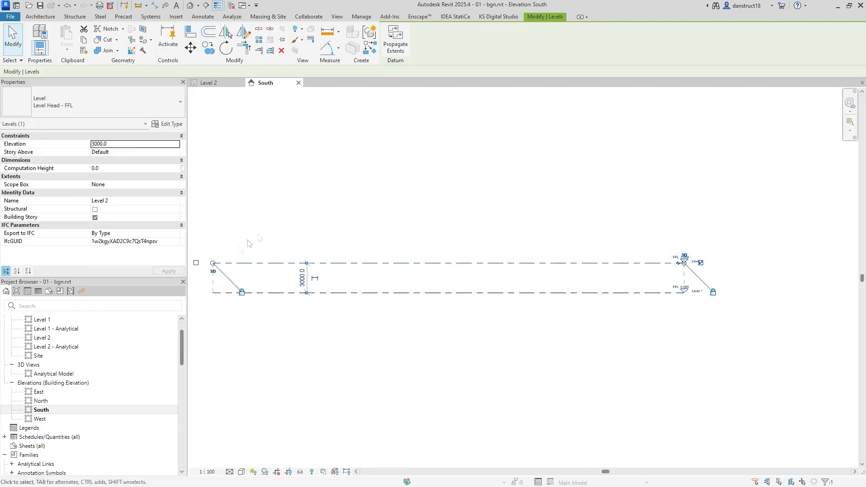
click(280, 224)
middle_drag(280, 226, 305, 215)
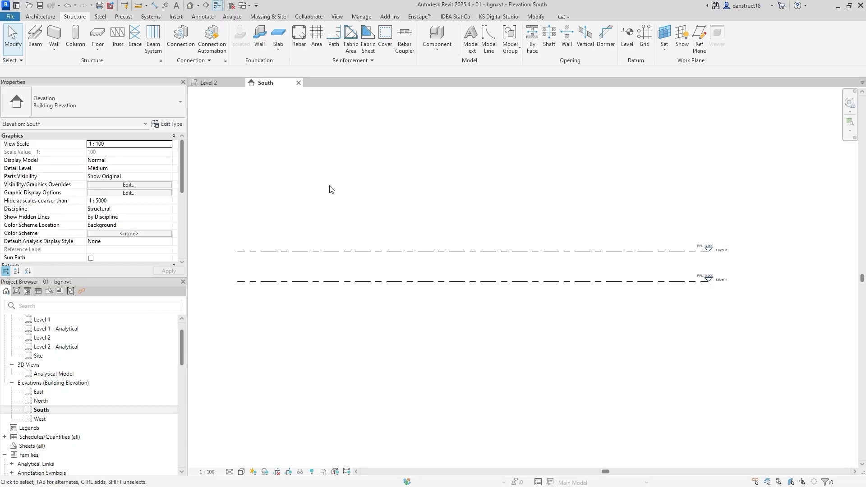
click(491, 50)
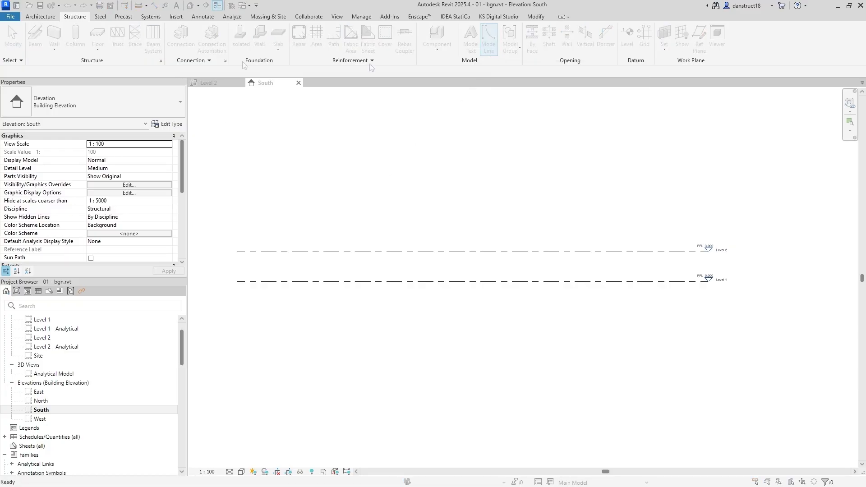
drag(865, 192, 505, 190)
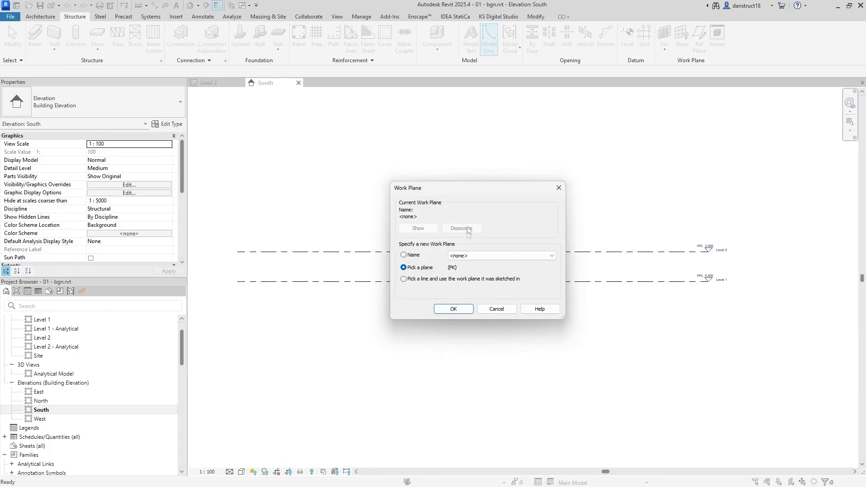
click(478, 260)
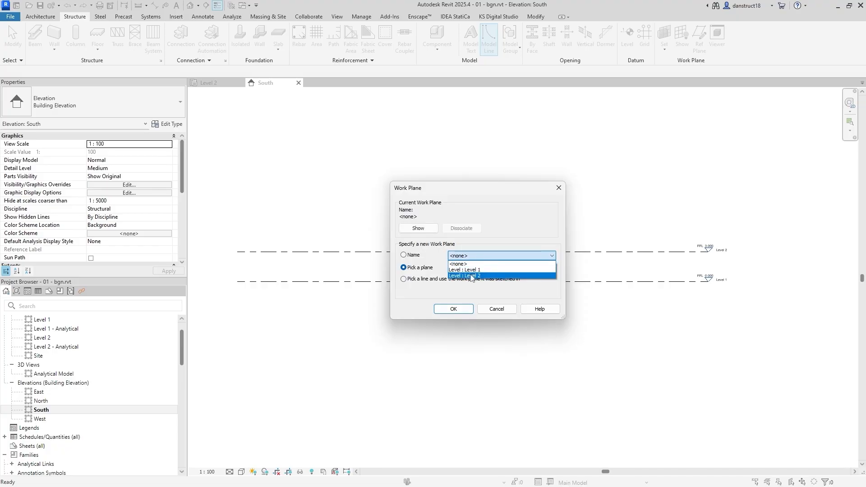
click(558, 191)
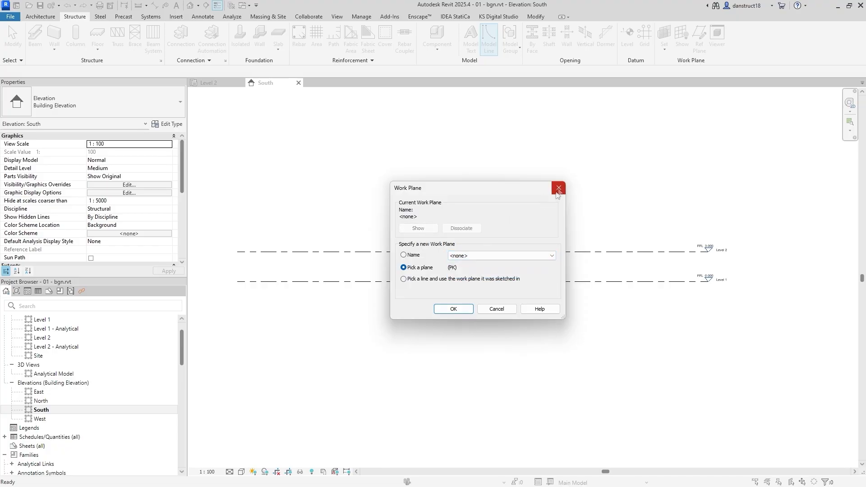
click(558, 191)
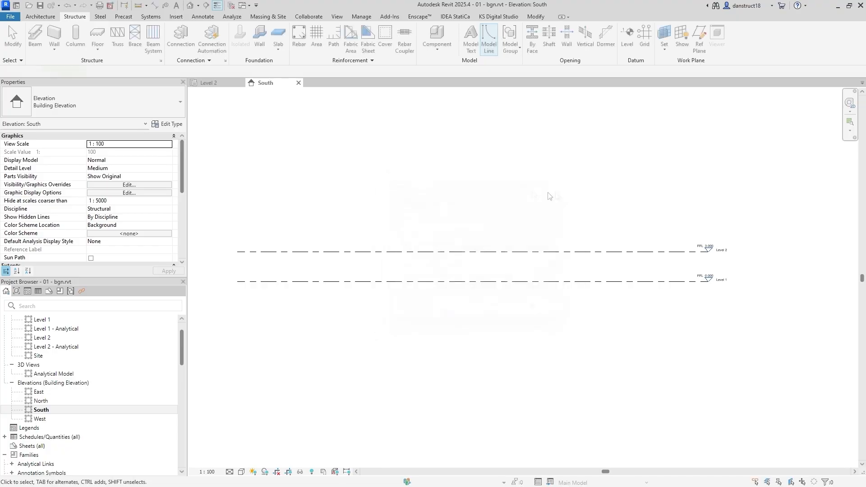
In the Level 2 structural plan, draw a horizontal grid line between the west and east elevation markers
click(218, 84)
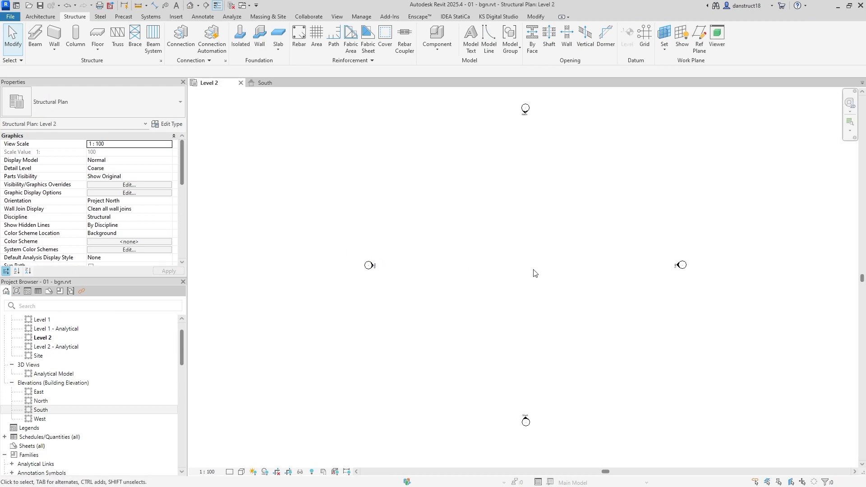
scroll(553, 268, up, 2)
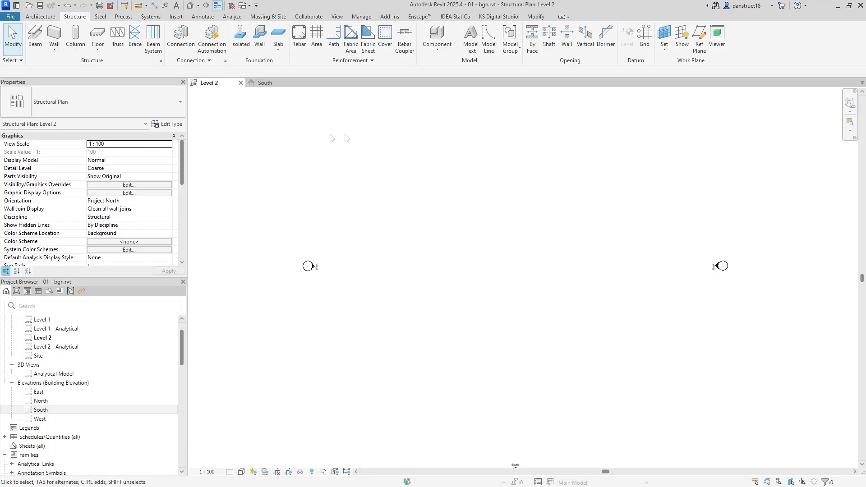
click(645, 36)
click(609, 272)
click(411, 272)
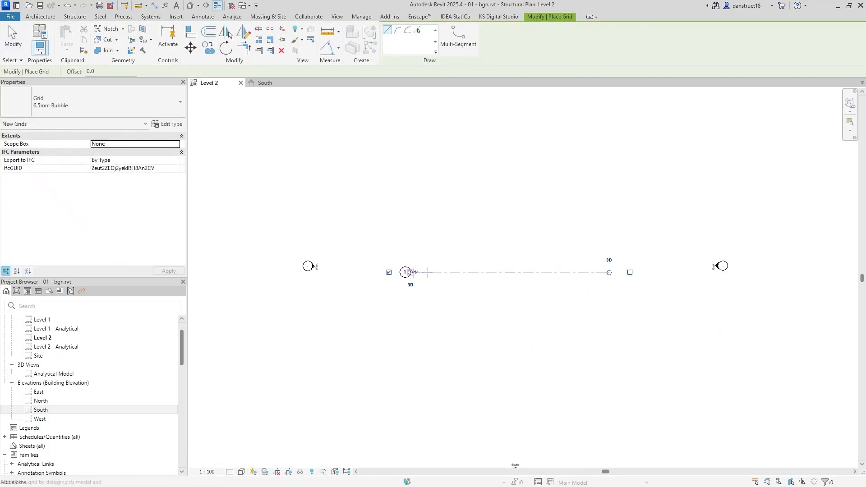
key(Escape)
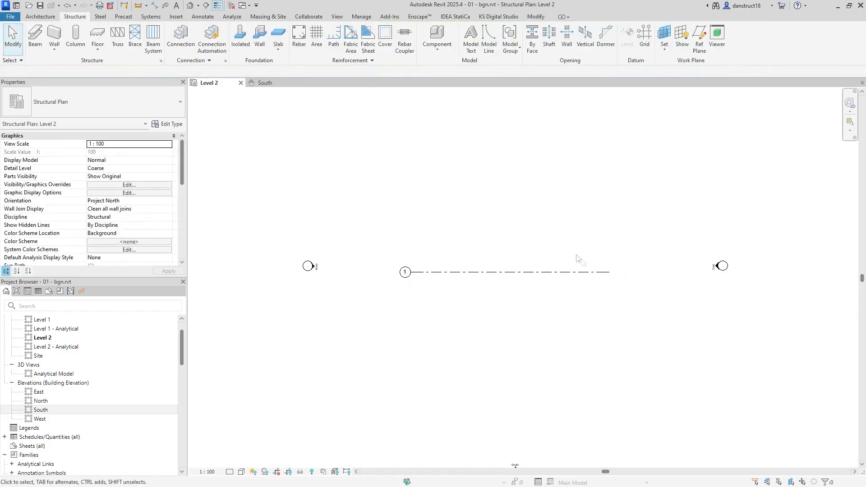
Lengthen the horizontal grid line at both ends toward the elevation markers
click(604, 272)
drag(609, 272, 650, 272)
drag(414, 274, 372, 272)
click(415, 243)
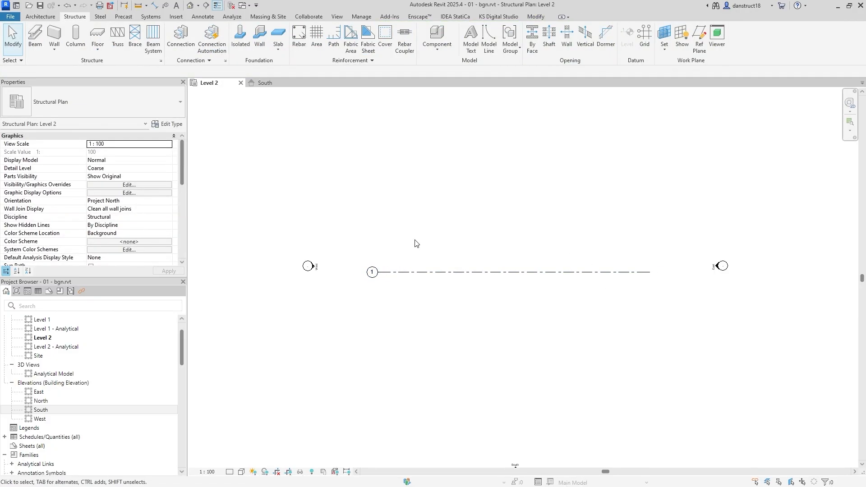
Draw a reference plane along grid 1, extending past both grid ends, and name it TRSUSS 1
click(699, 39)
click(665, 272)
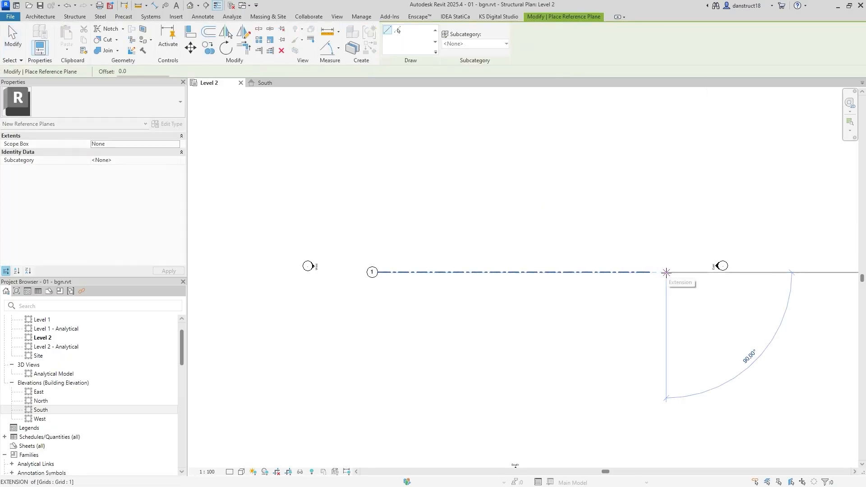
click(339, 272)
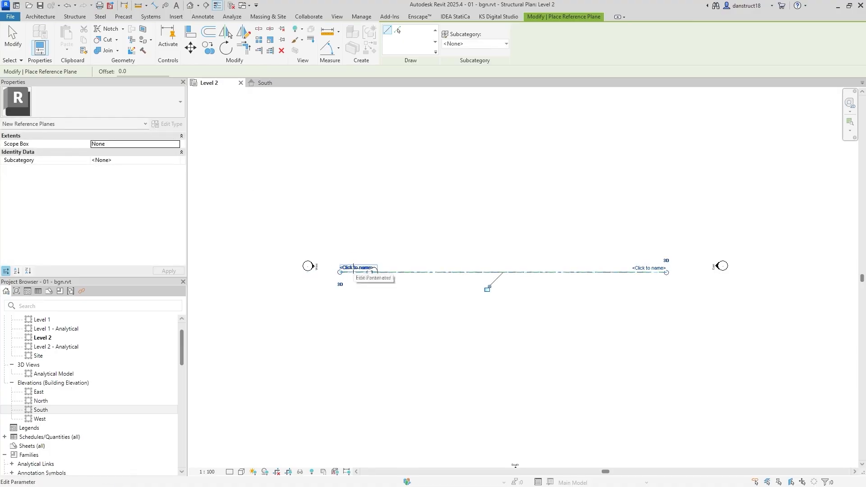
click(354, 268)
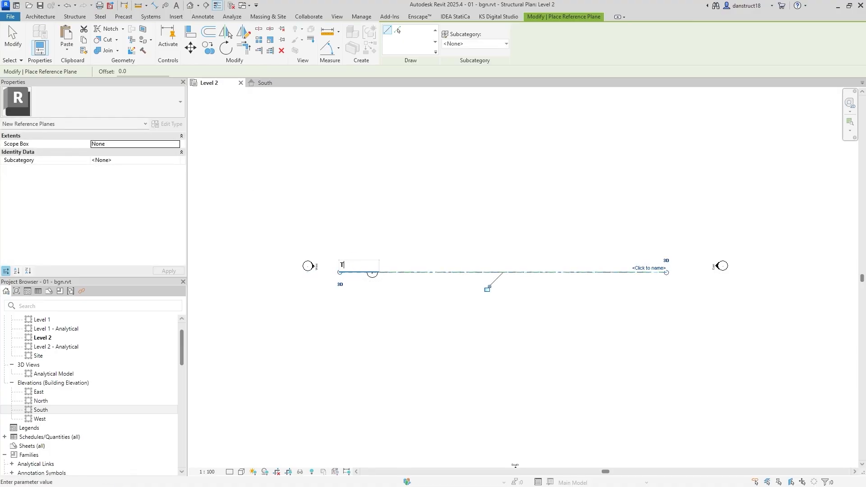
text(TRSUSS 1)
key(Return)
key(Escape)
key(Escape)
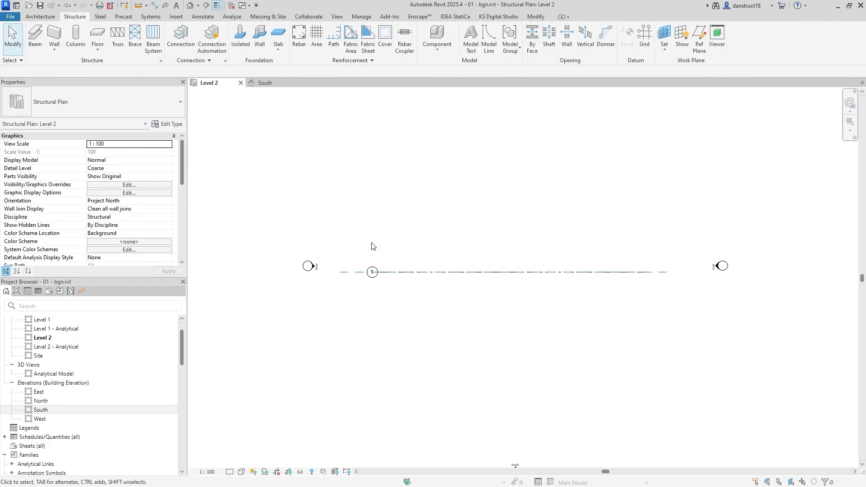
In the South elevation, start a Model Line with Reference Plane : TRSUSS 1 as the work plane
click(265, 83)
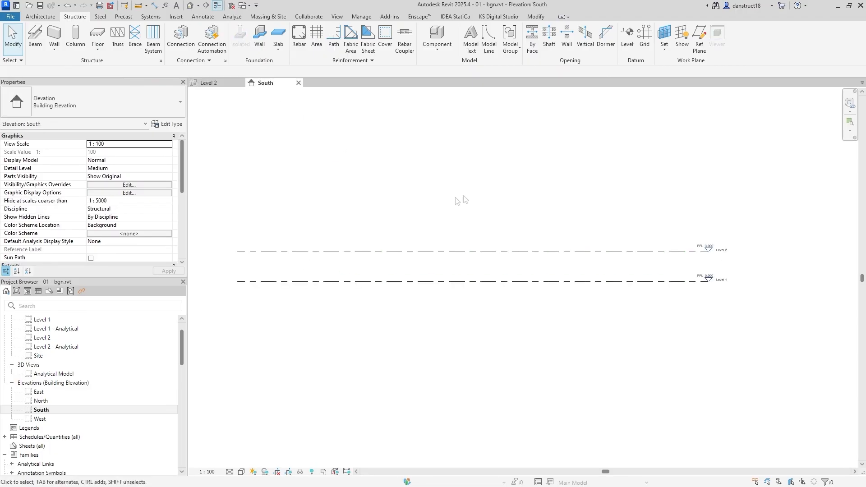
click(489, 38)
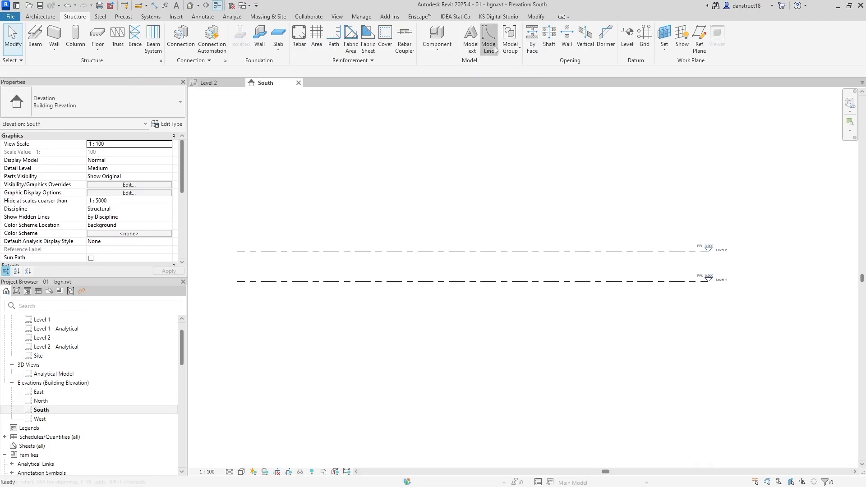
click(479, 255)
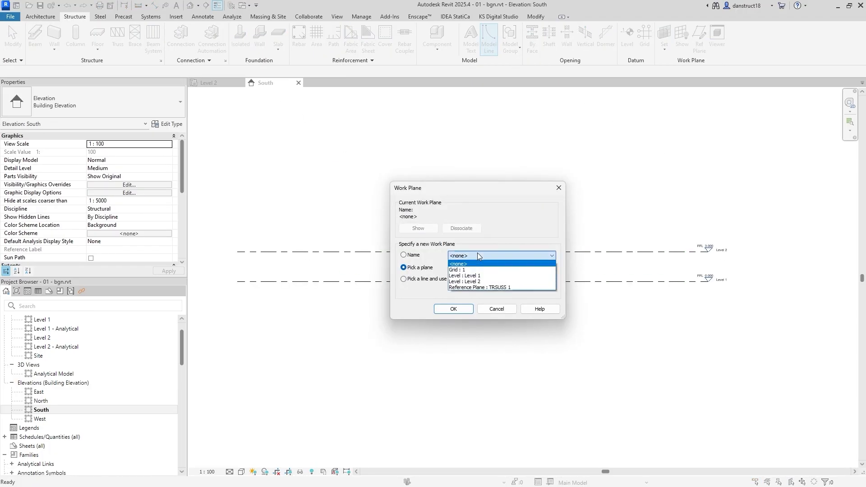
click(478, 287)
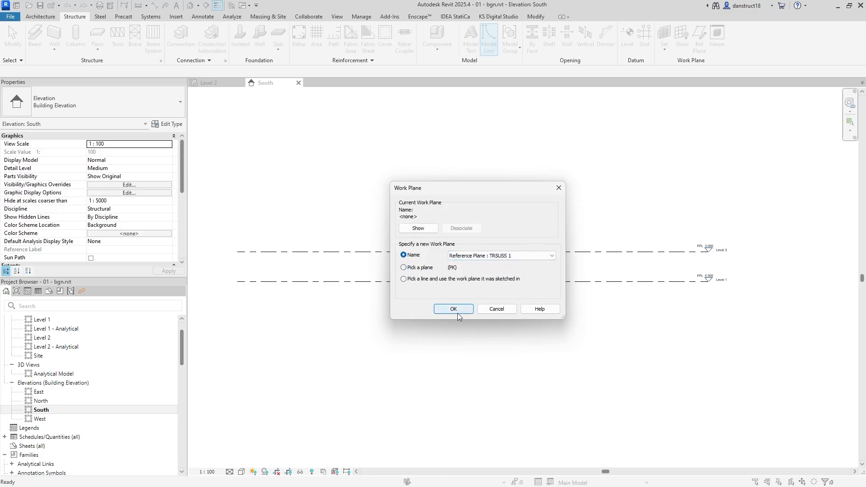
click(457, 311)
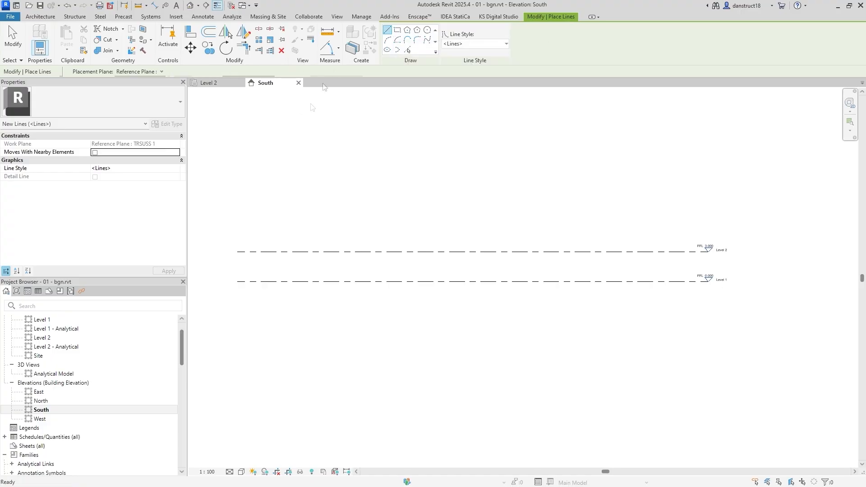
Draw two chained model lines at 60° forming an inverted V from Level 1 up to Level 2 and back down
click(256, 280)
scroll(264, 260, up, 3)
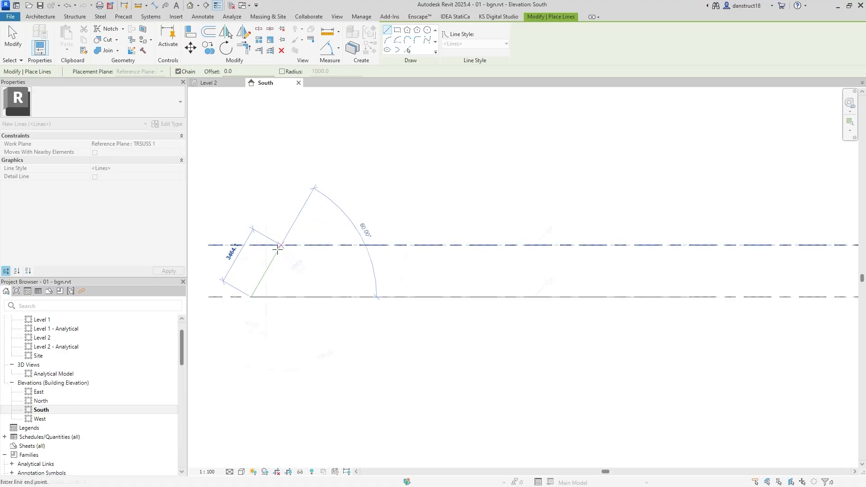
click(281, 245)
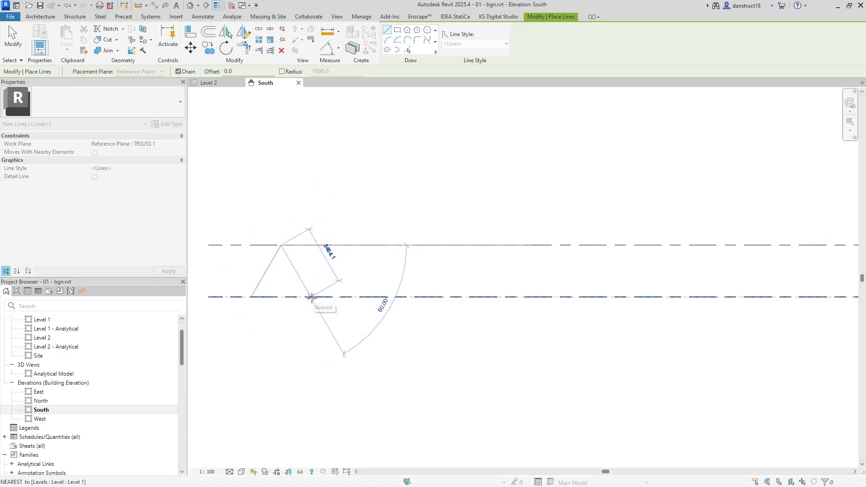
click(311, 298)
key(Escape)
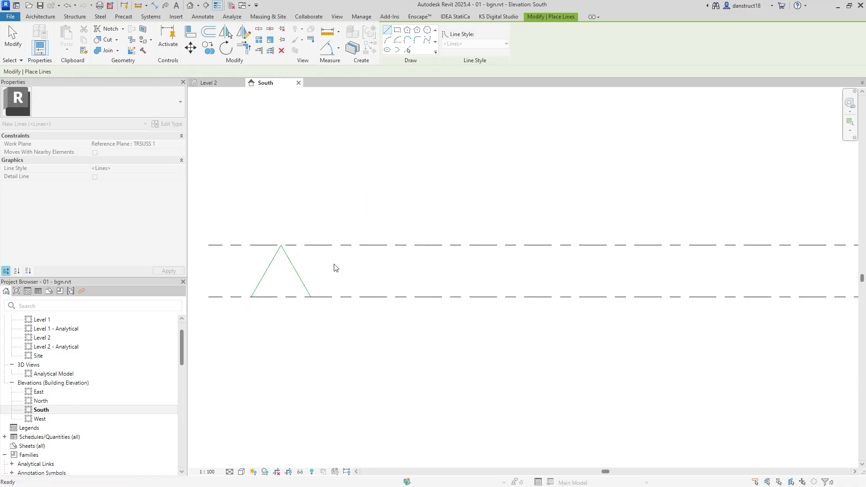
key(Escape)
Copy the inverted V nine times end to end along Level 1 to form the zigzag truss web layout
scroll(334, 268, down, 1)
scroll(334, 267, down, 1)
middle_drag(334, 267, 321, 272)
drag(321, 272, 243, 267)
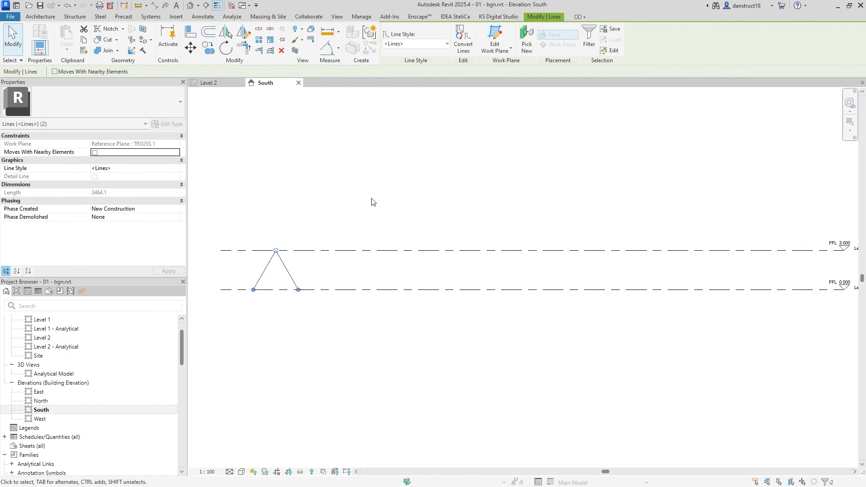
click(208, 47)
click(253, 289)
click(298, 290)
click(343, 290)
click(389, 290)
click(434, 289)
click(479, 289)
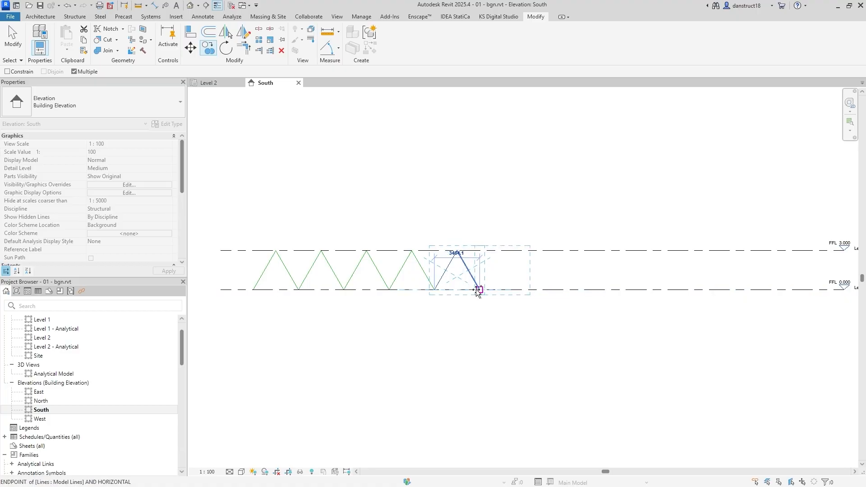
click(524, 290)
click(569, 289)
click(615, 289)
click(660, 289)
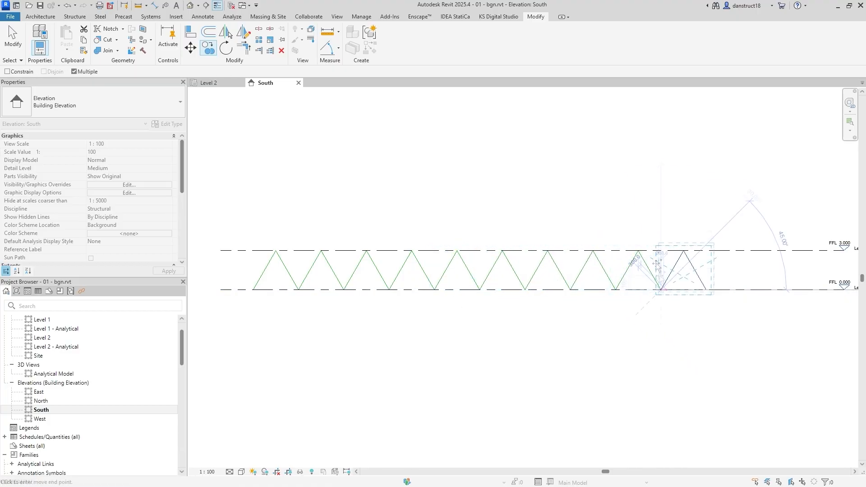
key(Escape)
key(Escape)
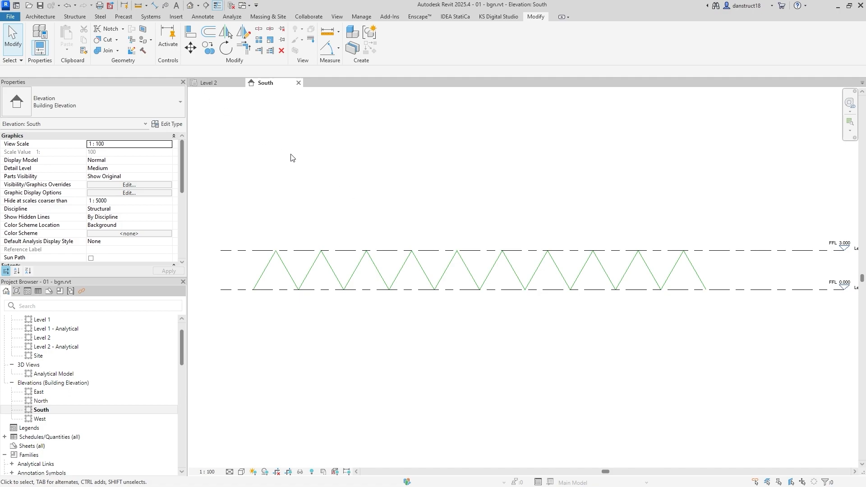
Start a structural beam and open the Rectangular Hollow Sections family from the Structural Framing, Steel, British Standard library folder for loading
click(75, 16)
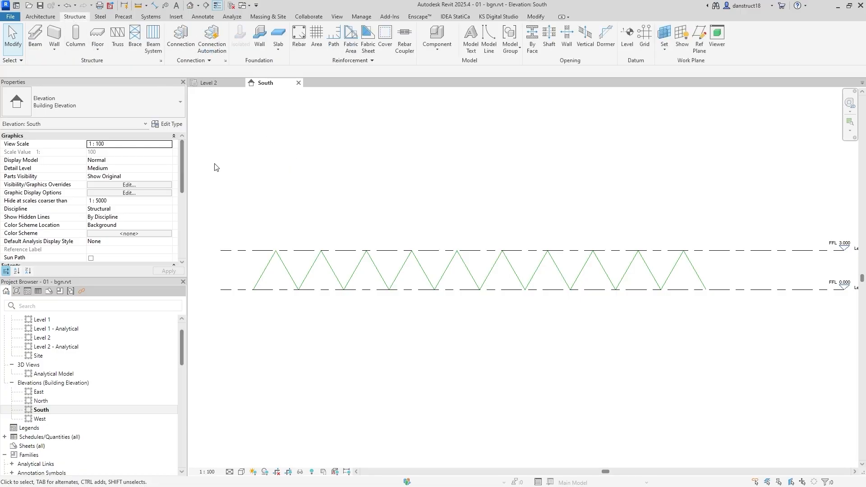
click(40, 48)
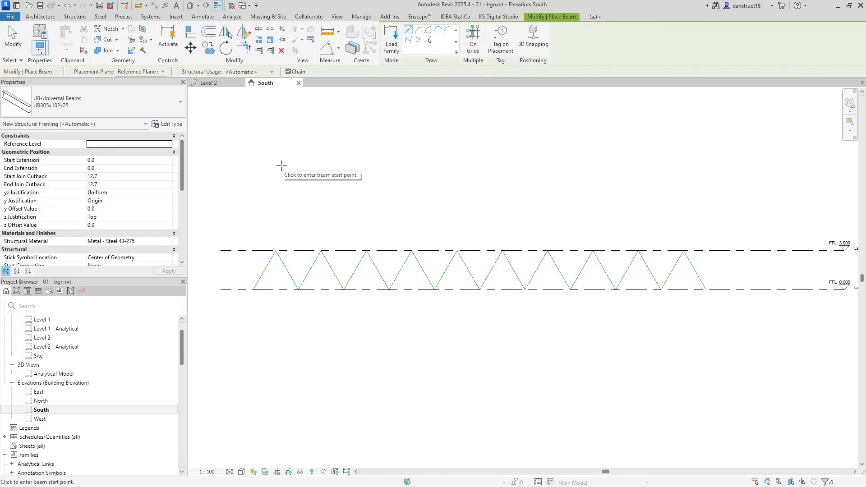
click(391, 41)
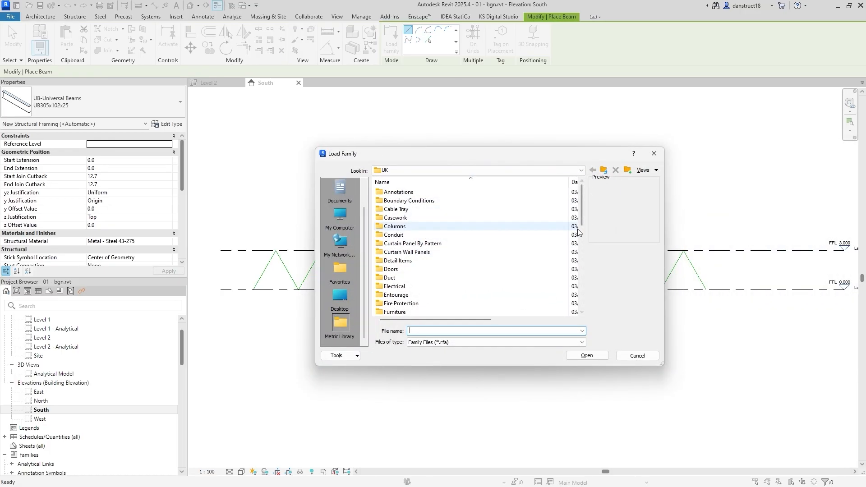
drag(582, 205, 583, 276)
double_click(435, 279)
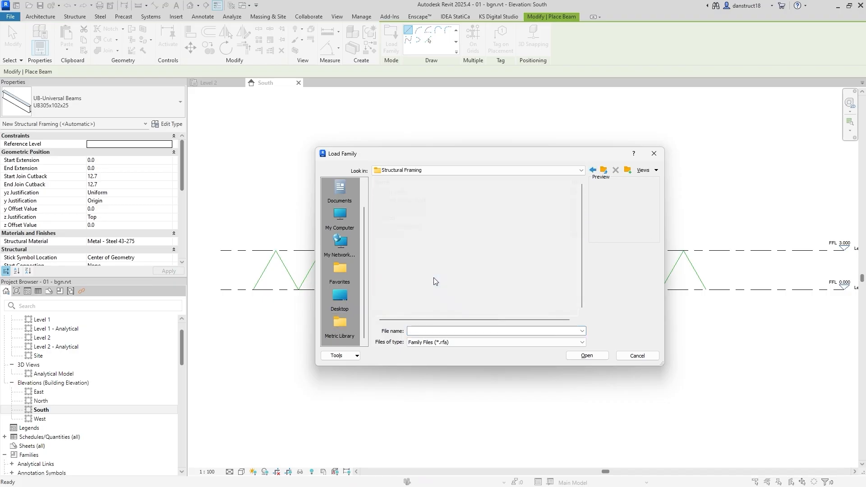
double_click(396, 218)
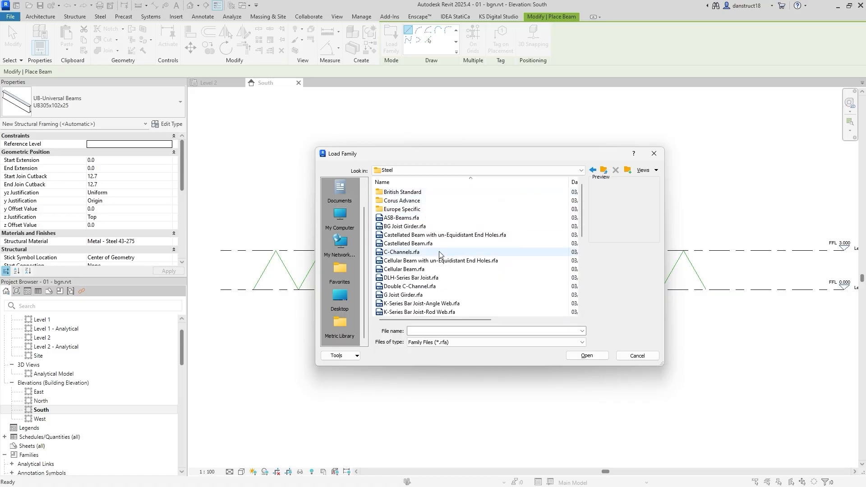
double_click(391, 193)
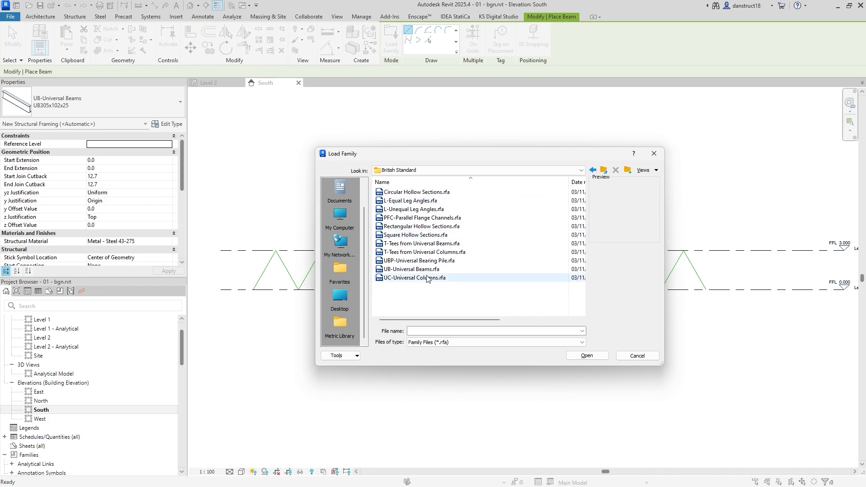
click(459, 194)
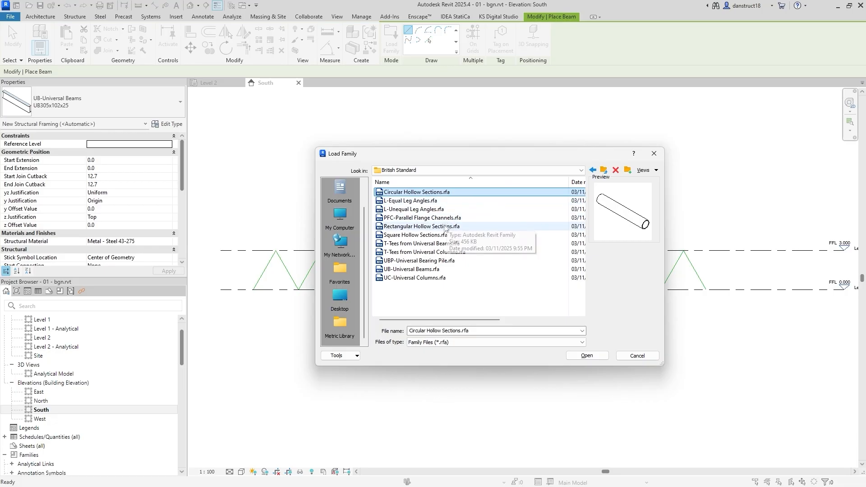
click(444, 227)
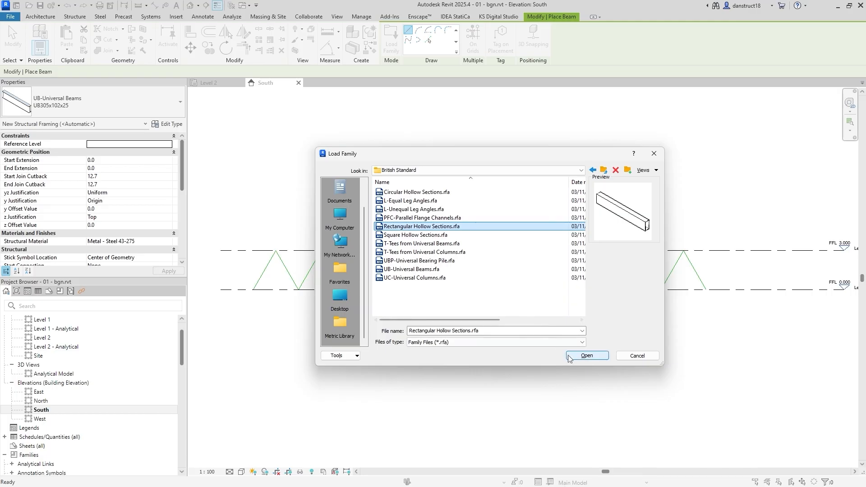
click(586, 356)
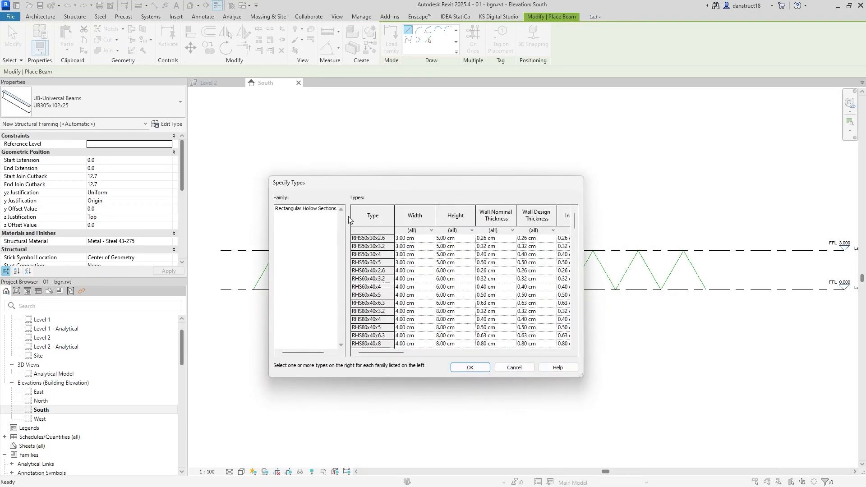
Load the RHS300x200x10 and RHS150x100x10 types of the Rectangular Hollow Sections family
scroll(391, 268, down, 5)
scroll(391, 268, down, 10)
scroll(390, 268, down, 6)
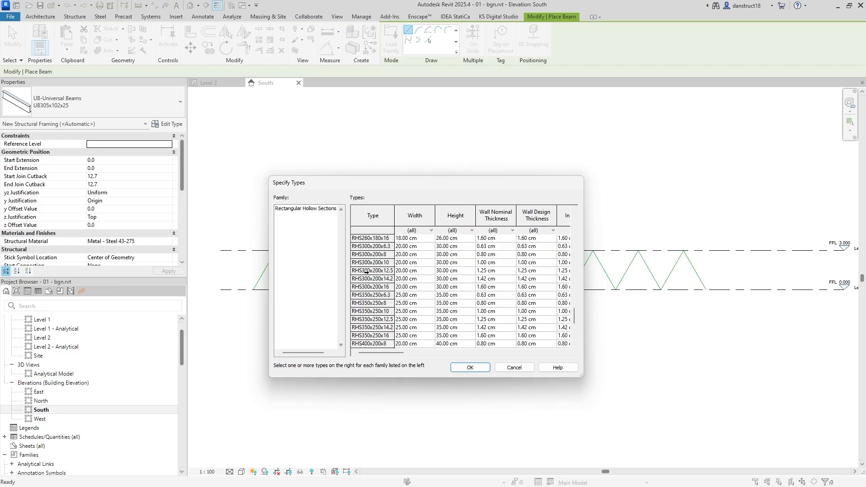
click(364, 264)
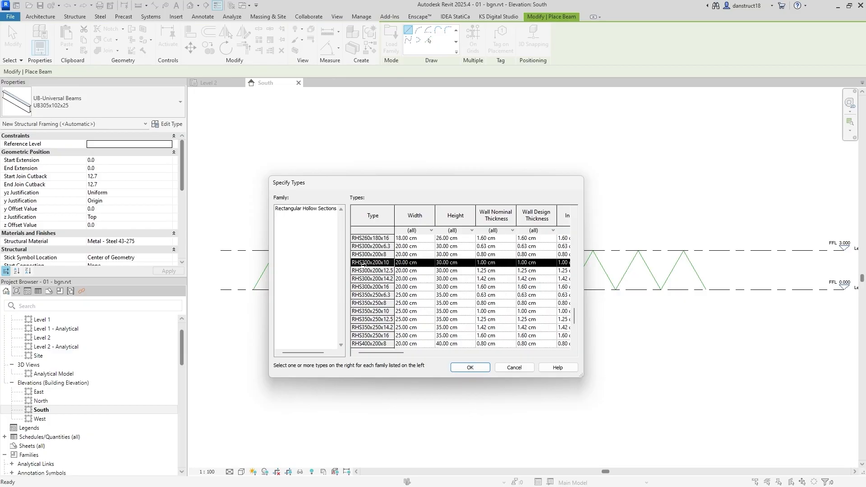
scroll(363, 264, up, 10)
scroll(364, 264, up, 3)
scroll(363, 264, up, 1)
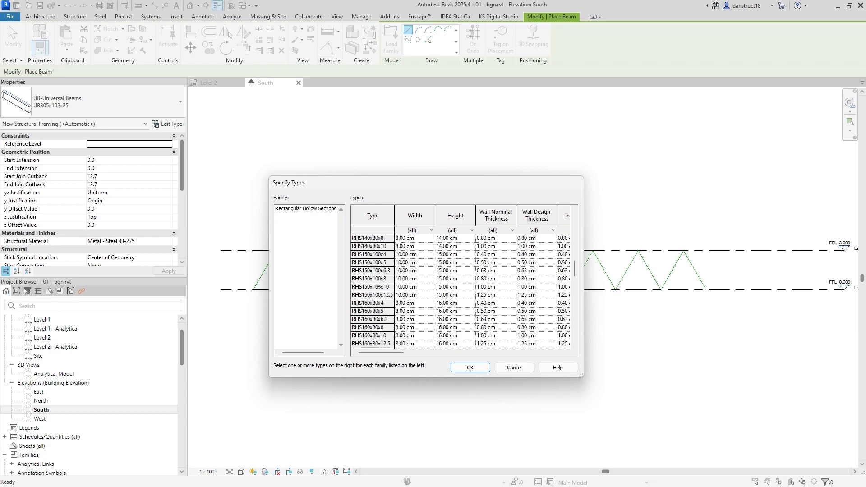
ctrl+click(381, 287)
scroll(398, 280, down, 12)
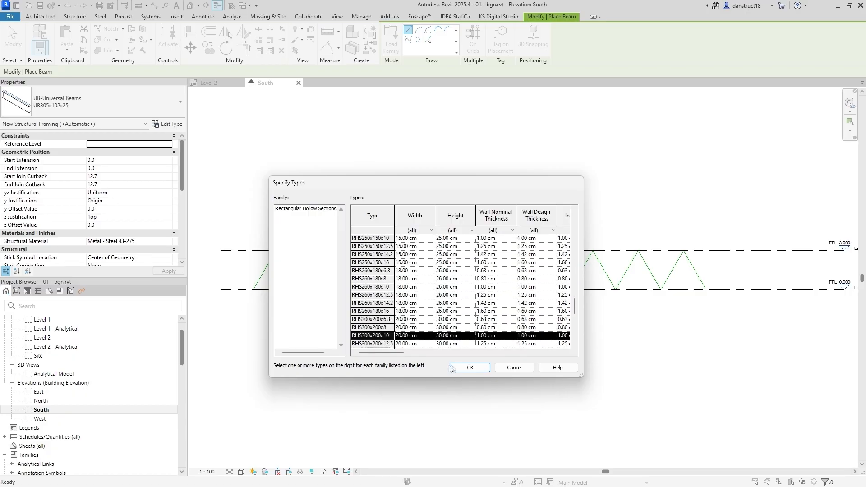
click(454, 368)
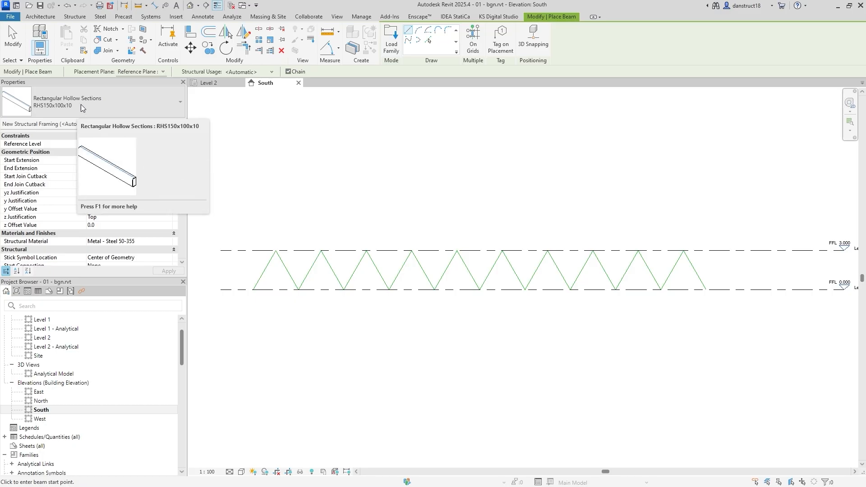
Choose the RHS300x200x10 type and switch to placing braces with z Justification set to Origin
click(97, 105)
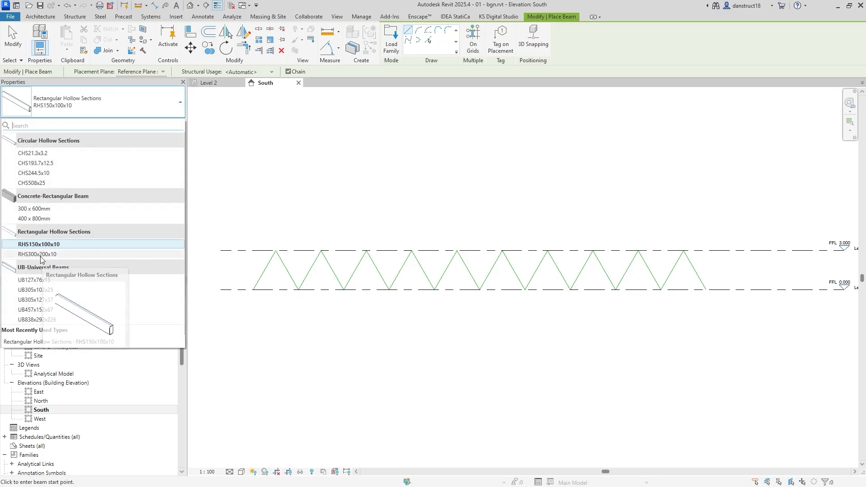
click(39, 255)
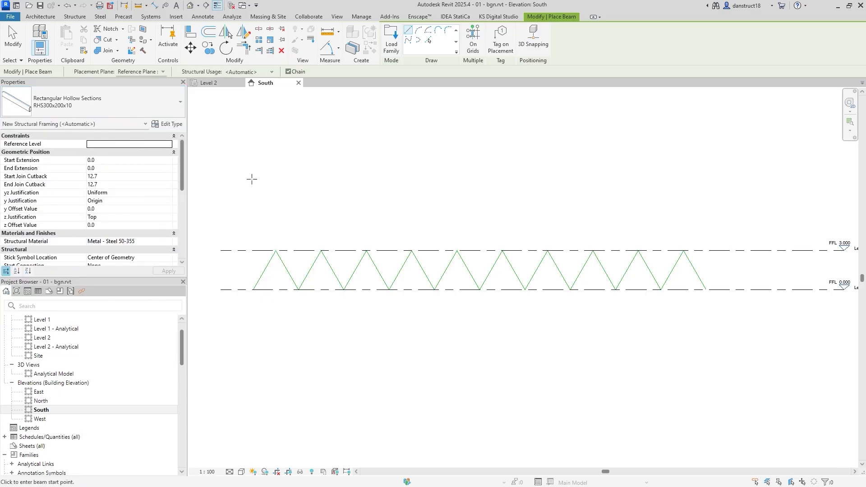
click(76, 18)
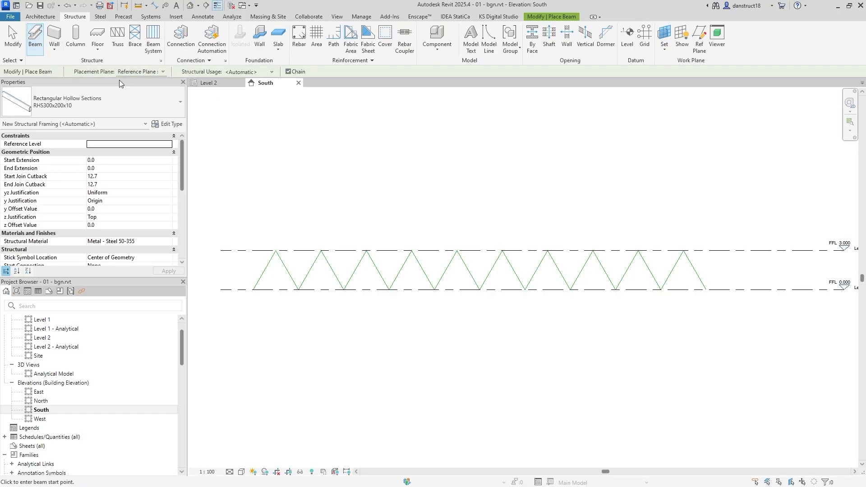
click(135, 36)
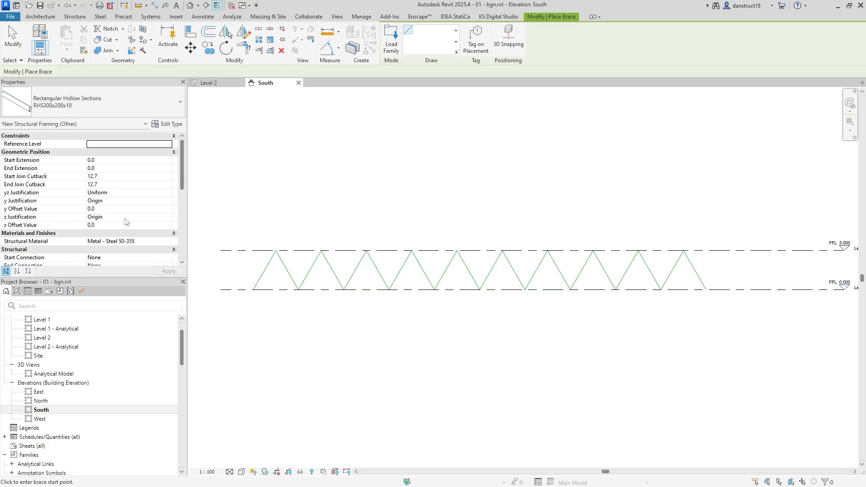
click(167, 221)
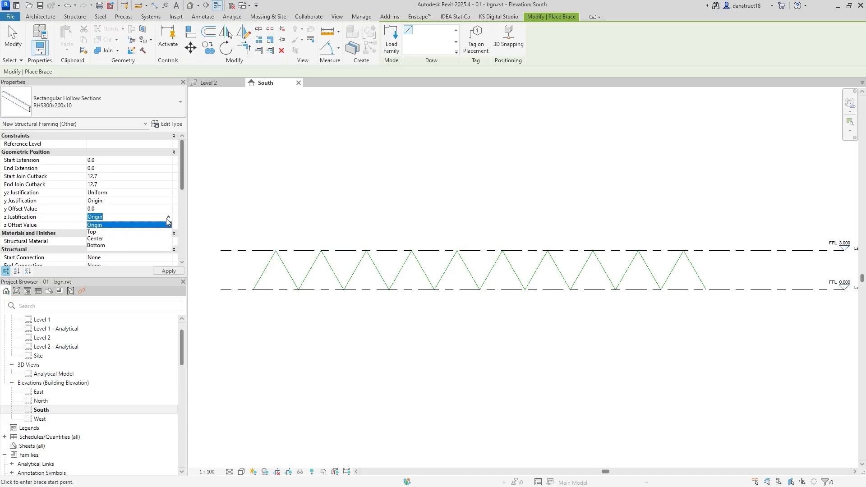
click(118, 225)
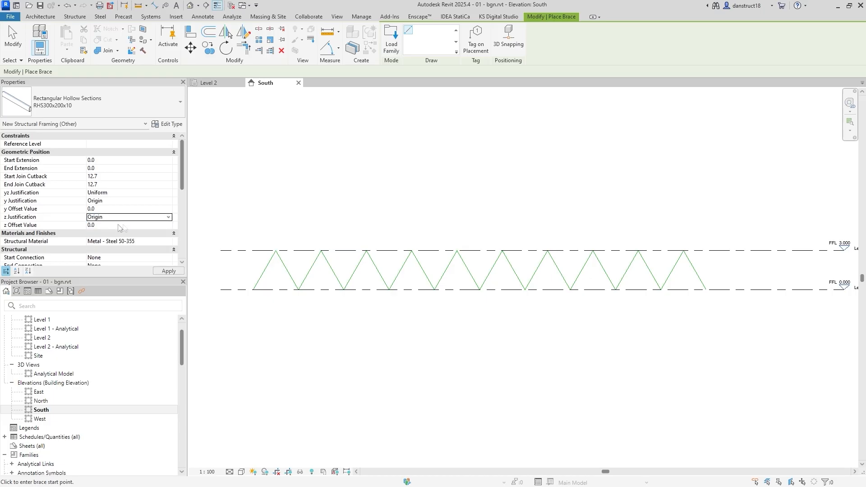
Place RHS300x200x10 braces along the first sloping end line and along Level 2 from the first to the last apex as top chord
click(276, 251)
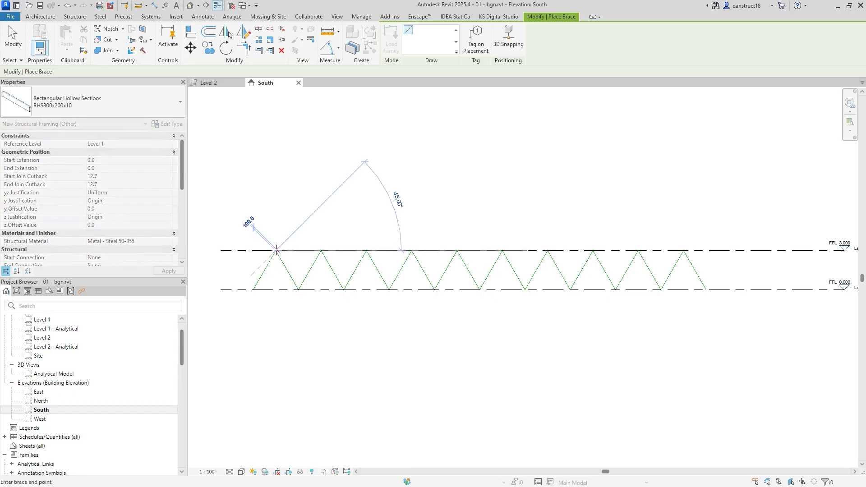
click(254, 290)
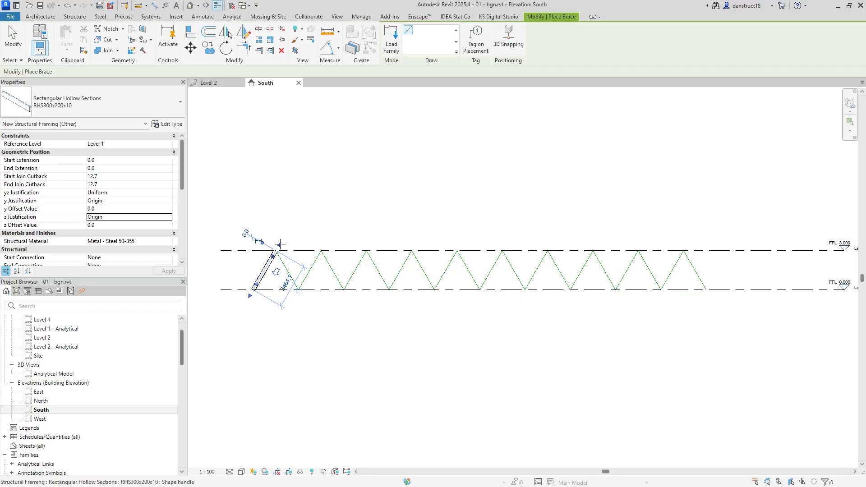
scroll(277, 248, up, 5)
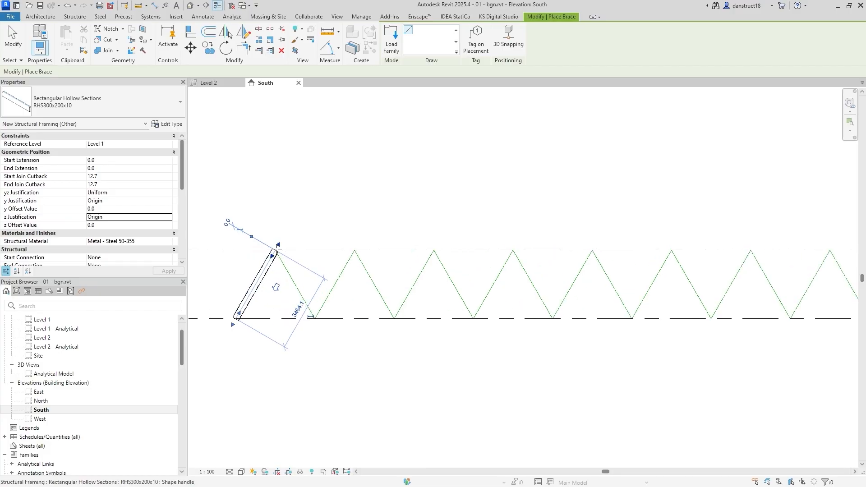
scroll(277, 249, up, 1)
click(275, 255)
click(274, 255)
scroll(289, 230, down, 5)
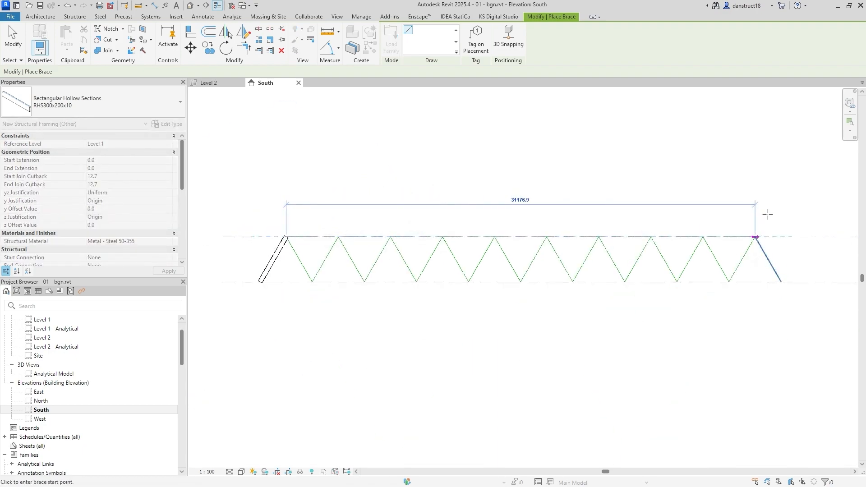
click(756, 237)
Place RHS300x200x10 braces along the last sloping end line and along Level 1 between both end points as bottom chord
click(757, 237)
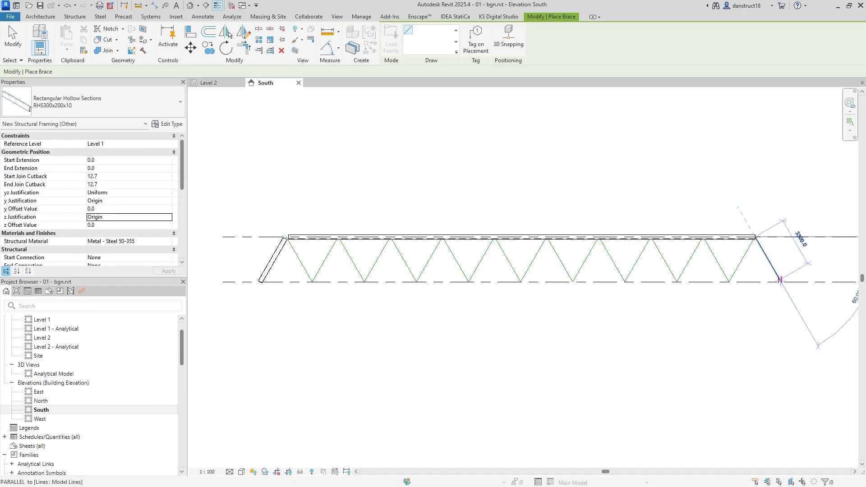
click(784, 284)
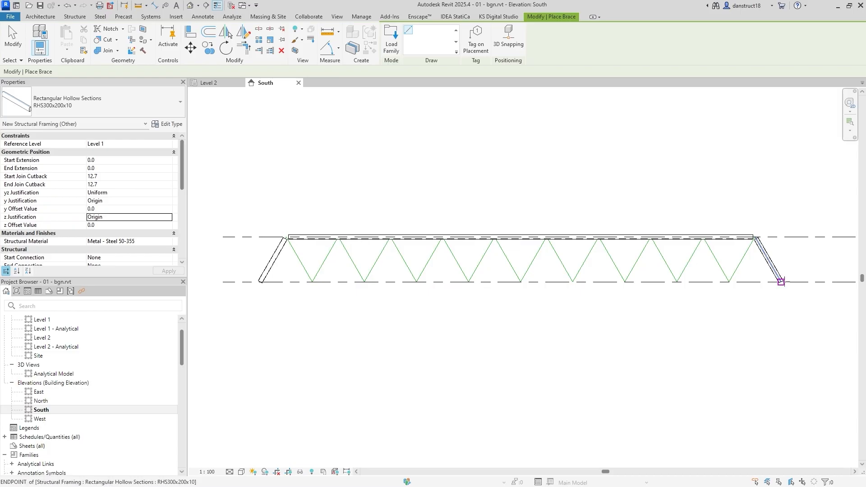
click(782, 282)
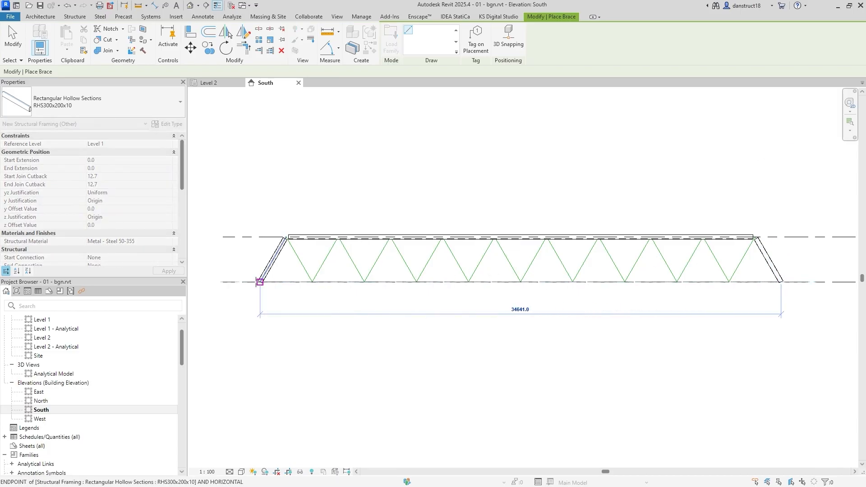
click(260, 282)
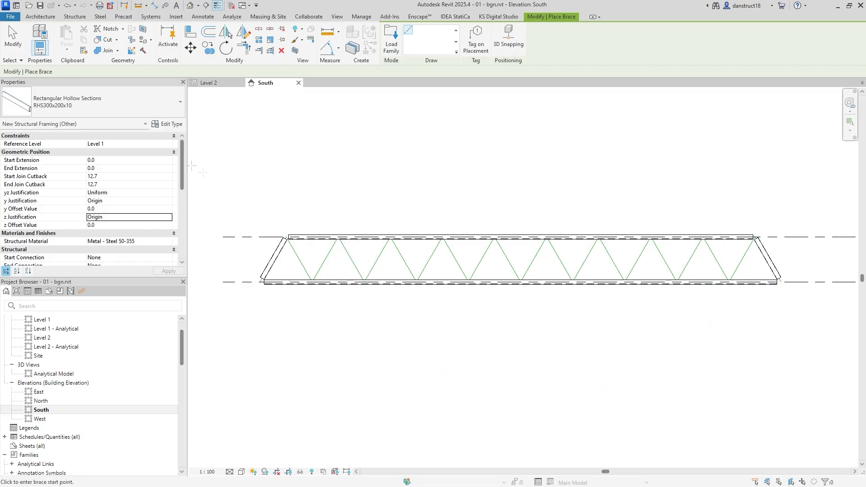
Change the brace type to RHS150x100x10 and set the South view's detail level to Coarse
click(96, 110)
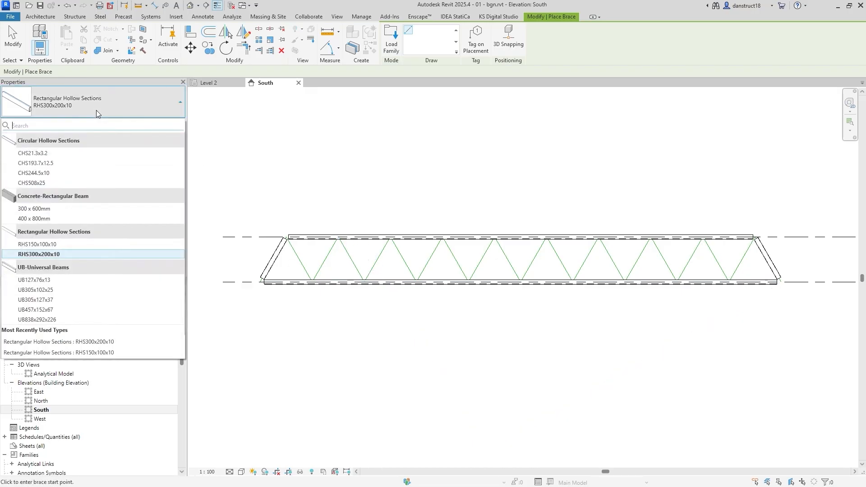
click(38, 244)
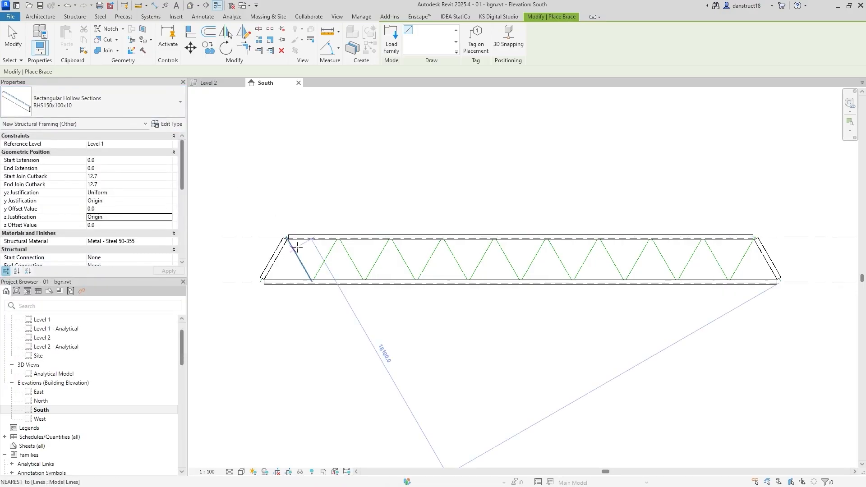
scroll(298, 247, up, 3)
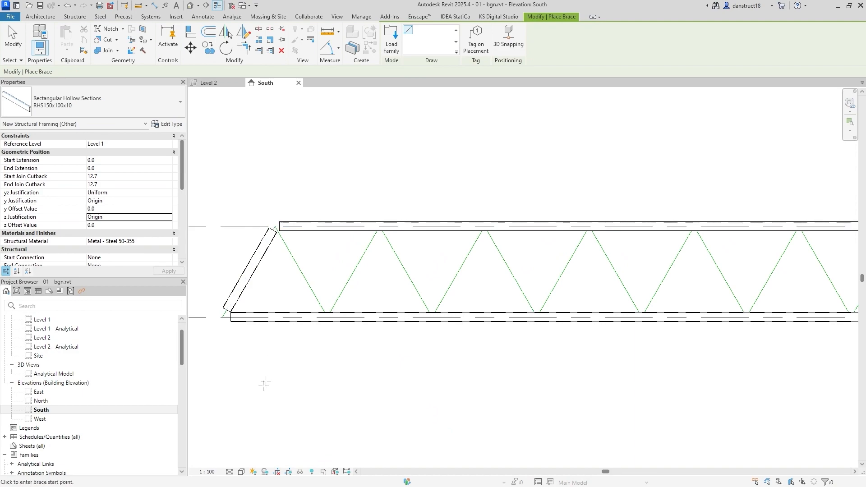
click(228, 472)
click(239, 443)
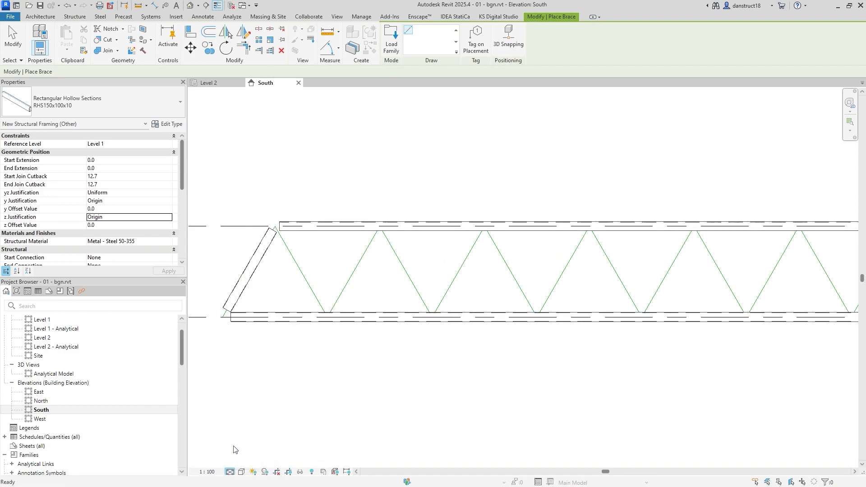
Place the first three RHS150x100x10 web braces along the zigzag model lines, starting at the first apex on Level 2
click(275, 226)
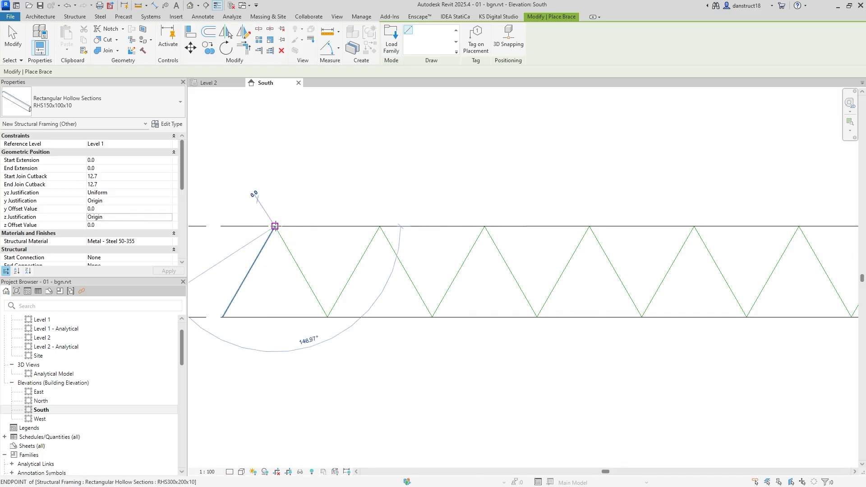
click(327, 316)
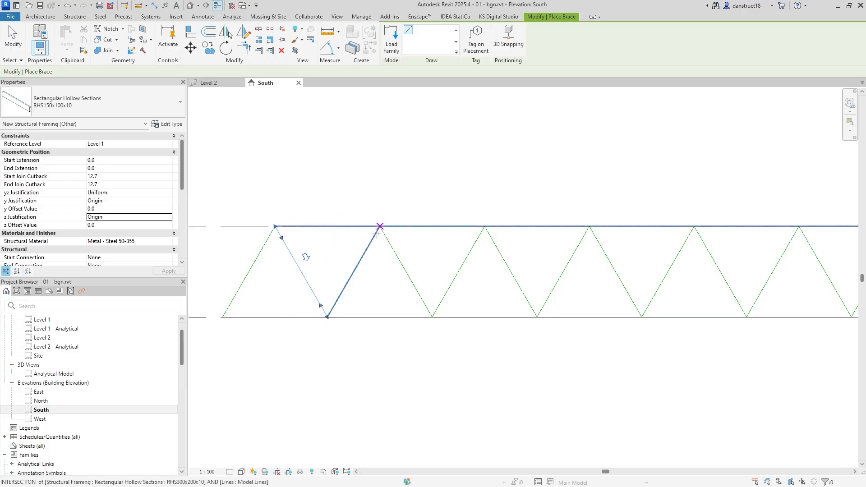
click(327, 316)
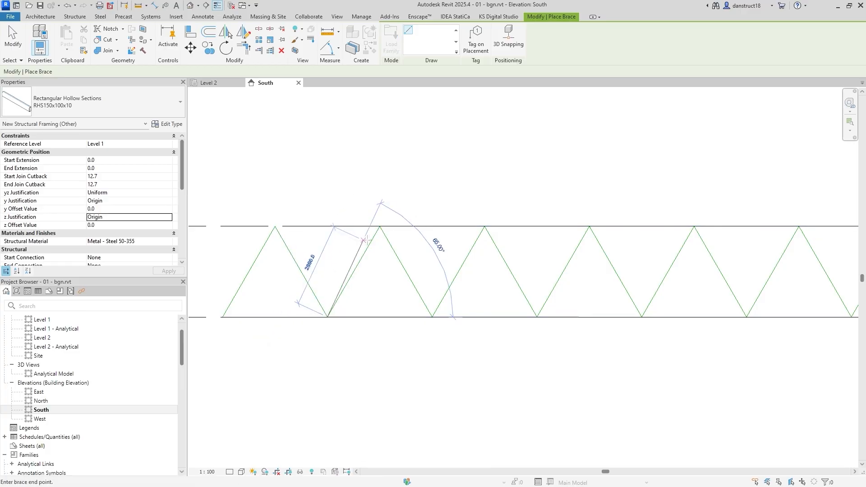
click(380, 226)
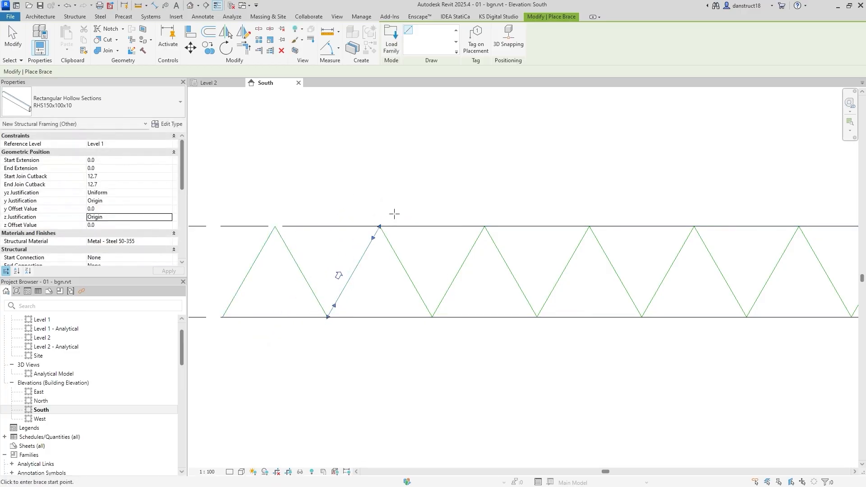
click(380, 226)
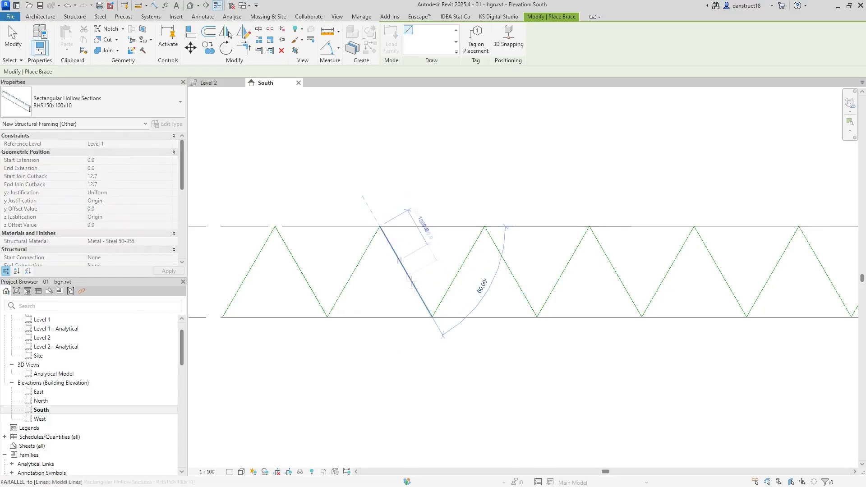
click(432, 315)
key(Escape)
key(Escape)
scroll(411, 291, down, 1)
click(414, 287)
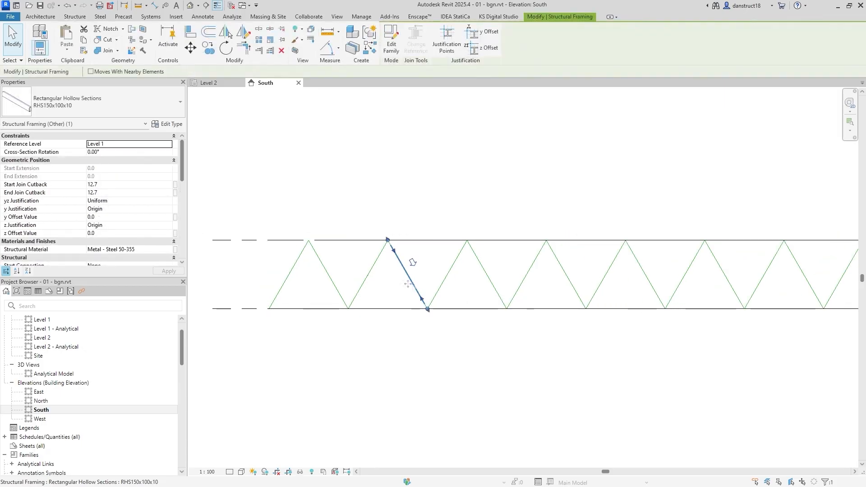
ctrl+click(374, 280)
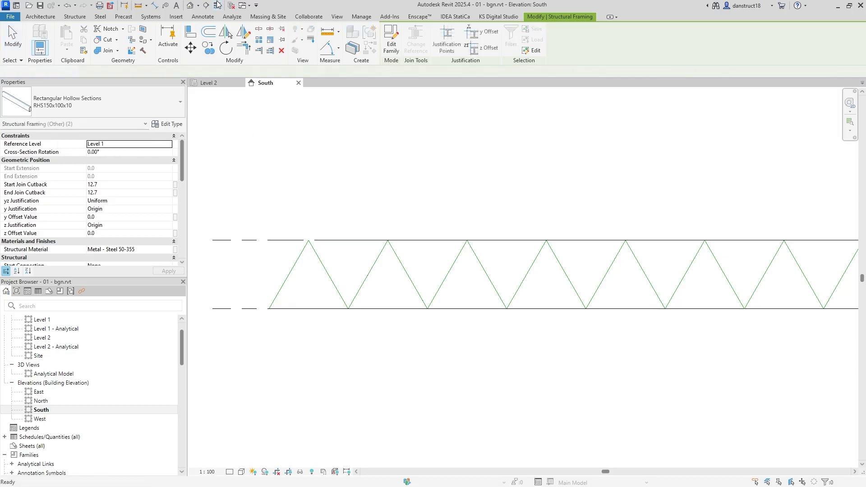
click(381, 212)
scroll(388, 277, up, 4)
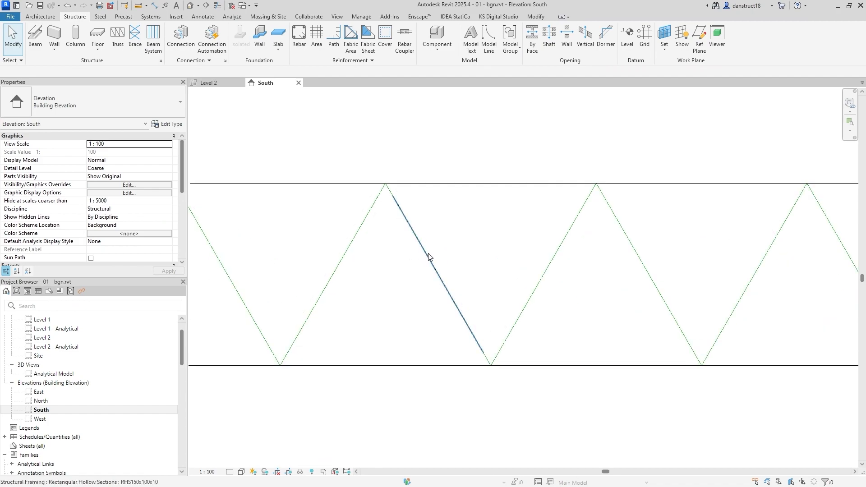
Examine the two web braces meeting at the second apex at Medium detail level and return the South view to Coarse
click(230, 472)
click(240, 462)
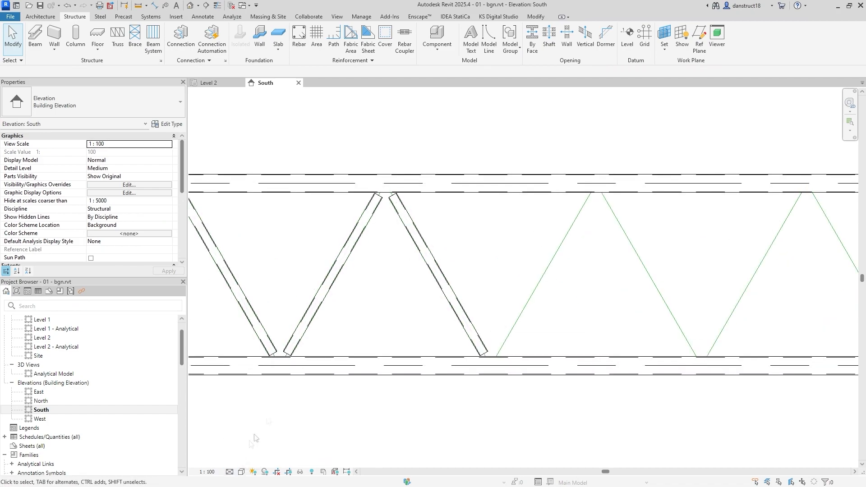
click(411, 228)
ctrl+click(365, 245)
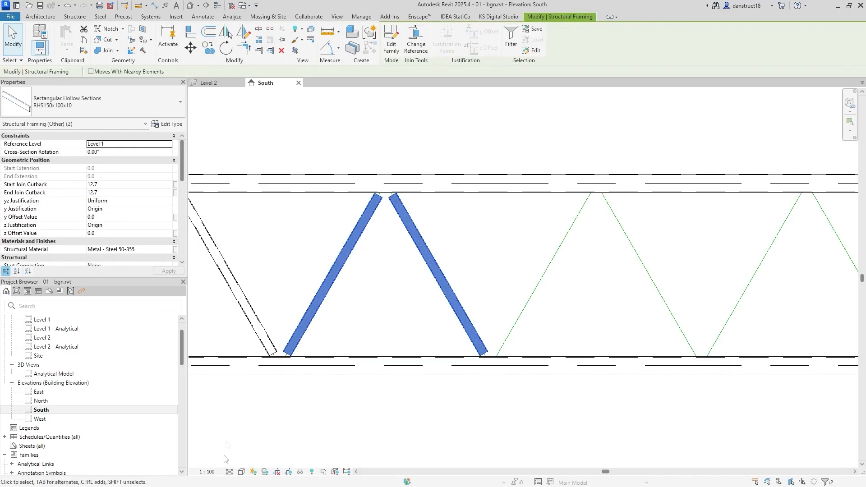
click(230, 473)
click(235, 445)
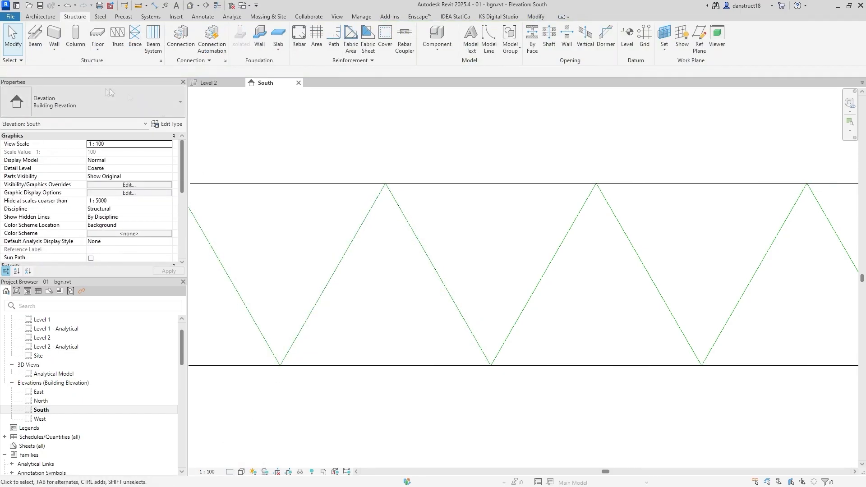
Copy the two web braces meeting at the second apex to the third, fourth and fifth apexes using multiple copies
click(352, 237)
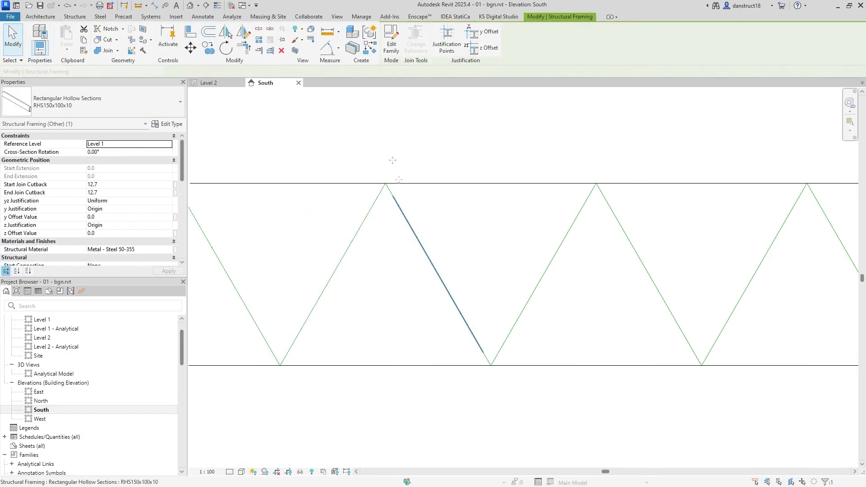
key(c)
key(o)
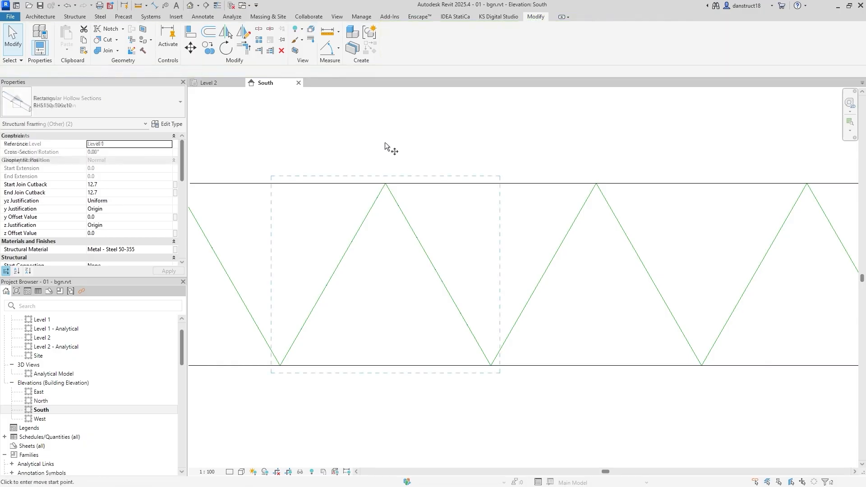
click(386, 183)
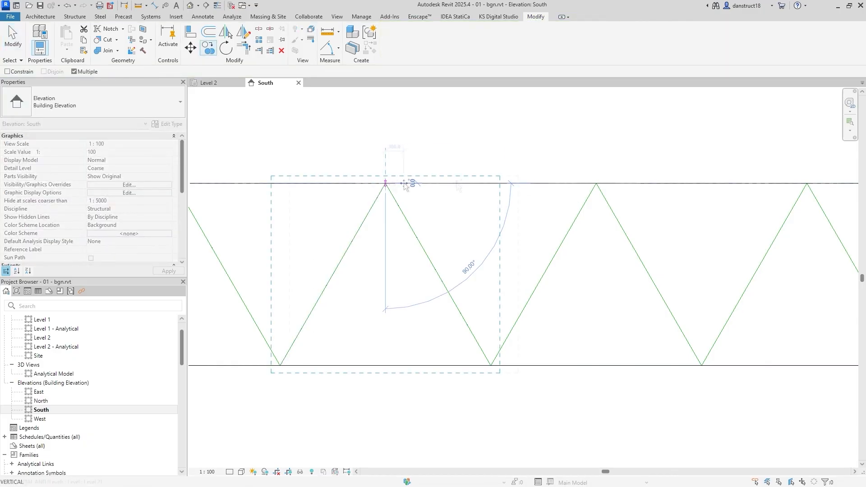
click(597, 183)
scroll(600, 184, down, 2)
middle_drag(600, 184, 367, 203)
click(504, 199)
click(642, 199)
Continue the multiple copy of the web brace pair to the sixth, seventh, eighth and ninth apexes
scroll(643, 199, down, 2)
middle_drag(644, 199, 425, 208)
click(516, 207)
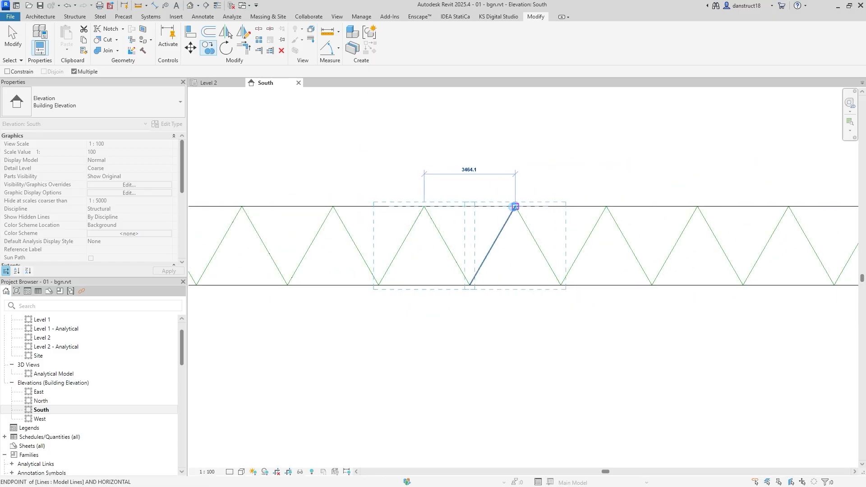
click(607, 207)
click(698, 207)
middle_drag(675, 211, 498, 214)
click(613, 208)
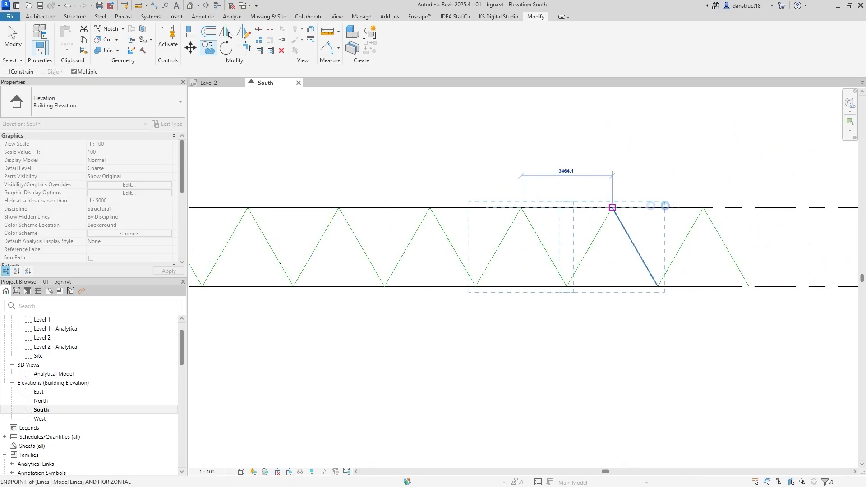
Place one more copy of the web brace pair at the last apex and finish copying
scroll(706, 209, up, 1)
scroll(706, 209, up, 3)
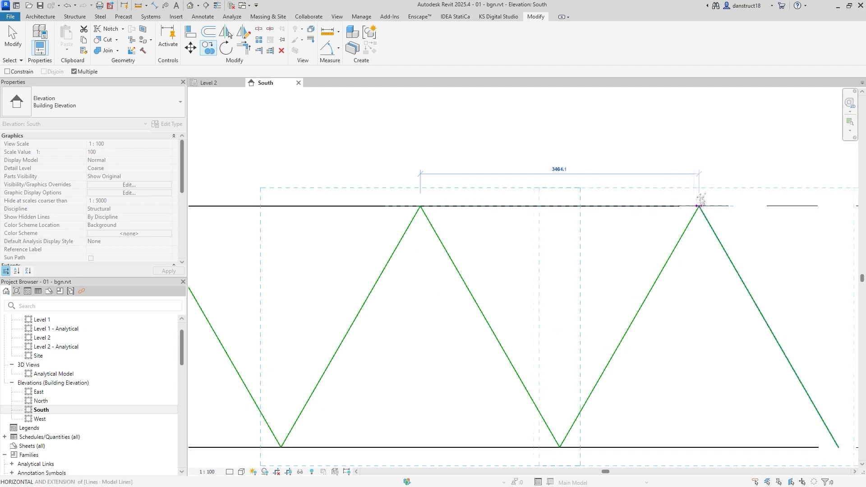
scroll(702, 204, up, 2)
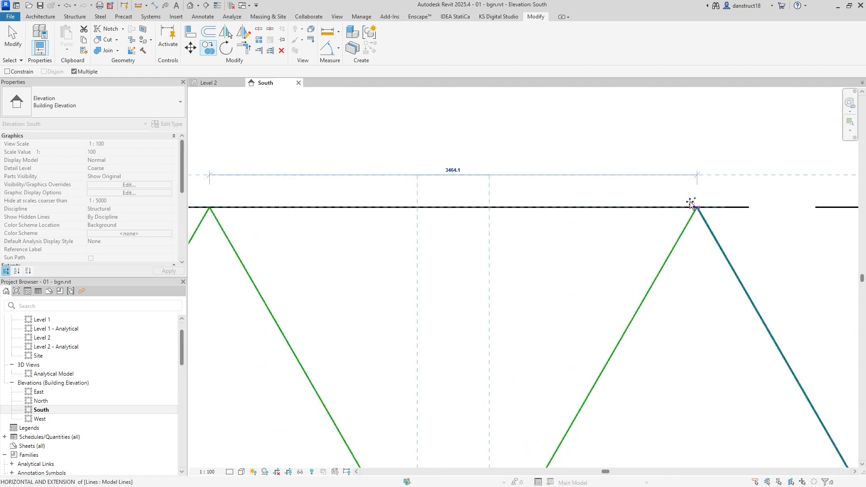
right_click(691, 203)
mouse_move(720, 248)
click(606, 309)
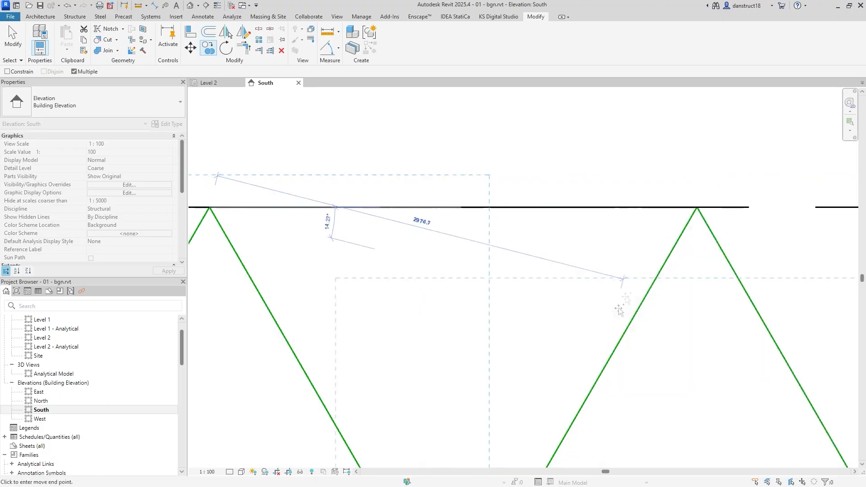
click(692, 201)
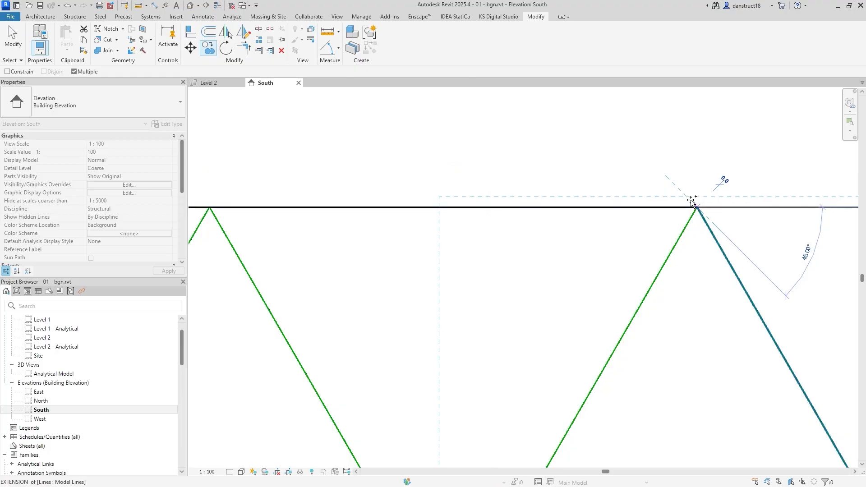
key(Escape)
Set the South view's detail level to Medium and open the default 3D view of the truss
scroll(540, 170, down, 5)
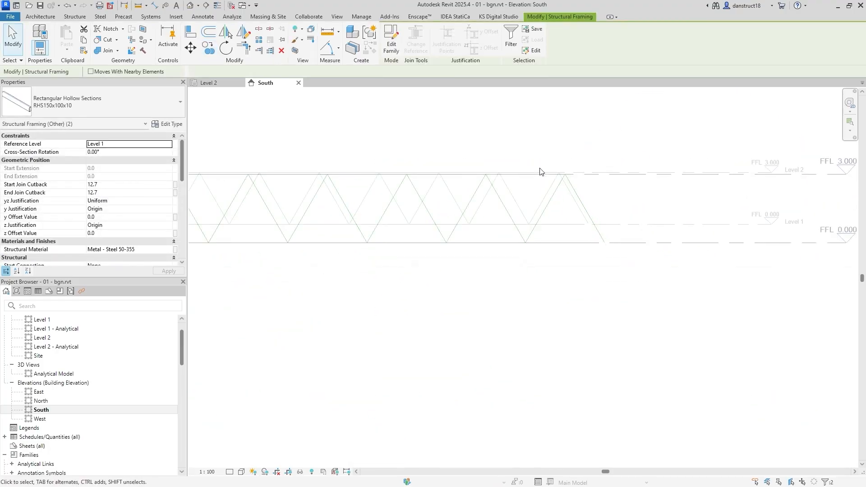
middle_drag(412, 210, 481, 323)
scroll(481, 323, up, 1)
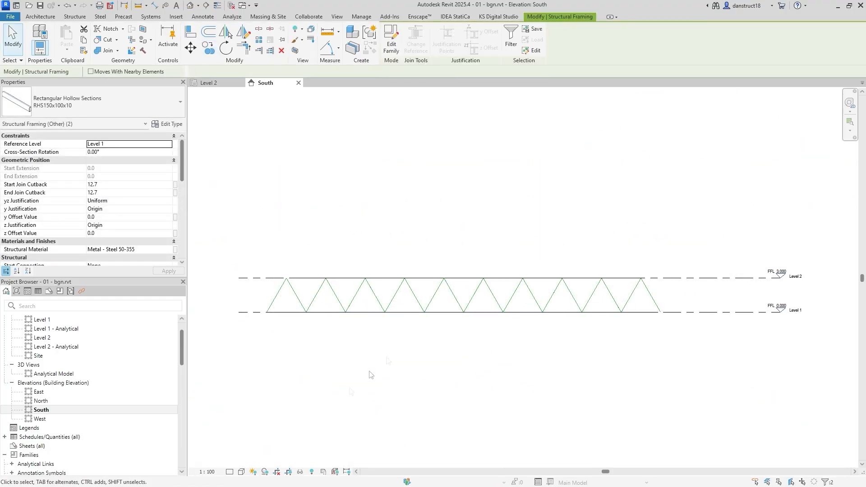
click(231, 473)
click(239, 457)
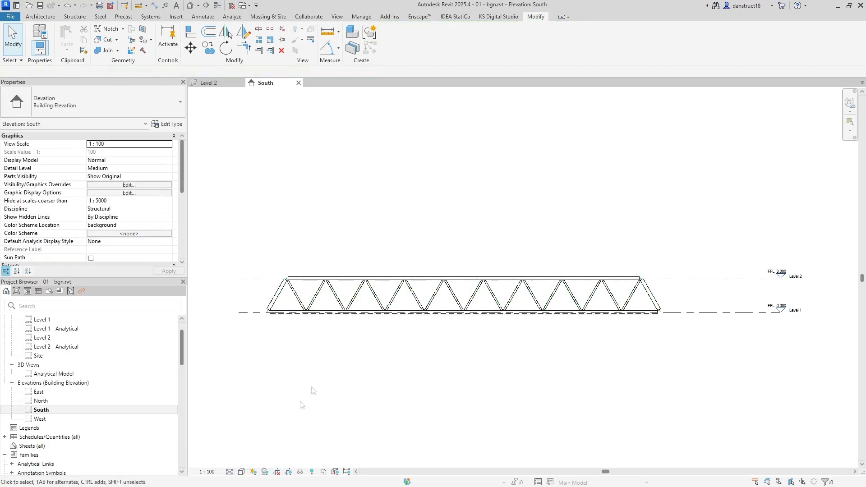
scroll(396, 232, up, 1)
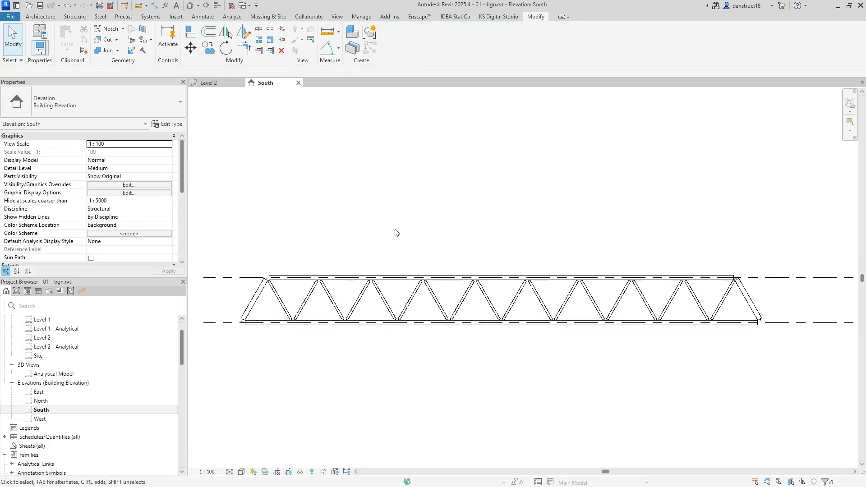
click(190, 6)
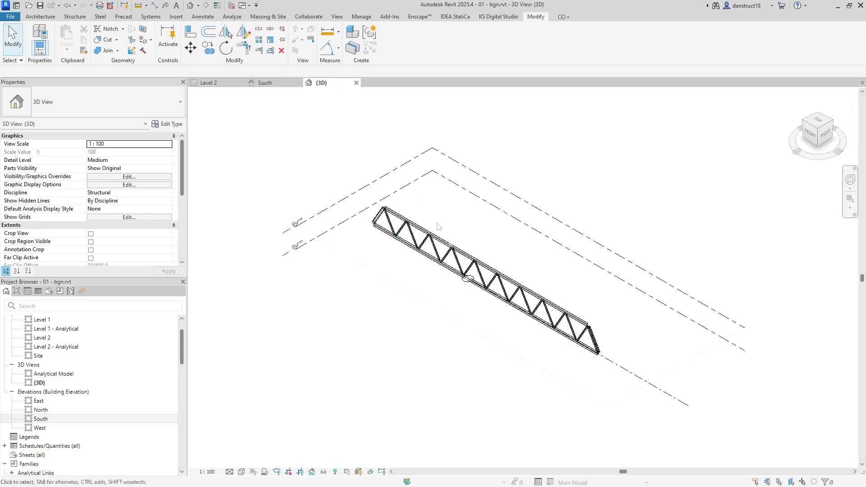
scroll(468, 304, up, 1)
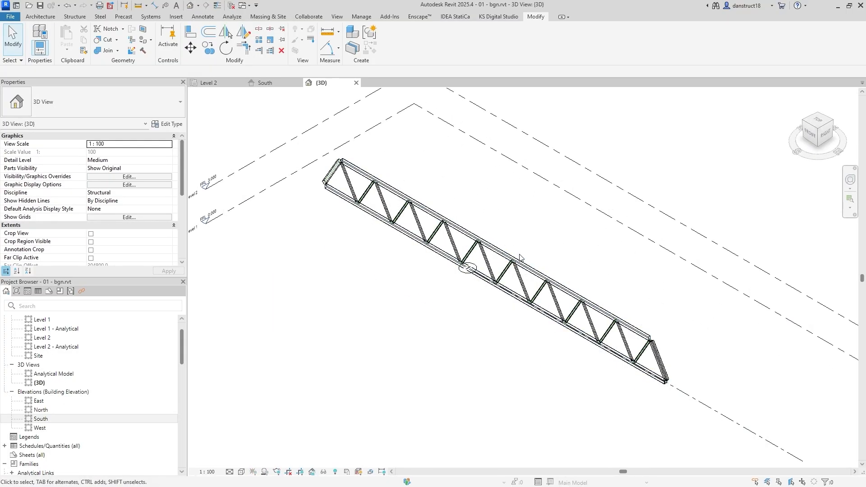
In the Level 2 plan, extend the bubble end of grid 1 outward beyond the West elevation marker
click(221, 84)
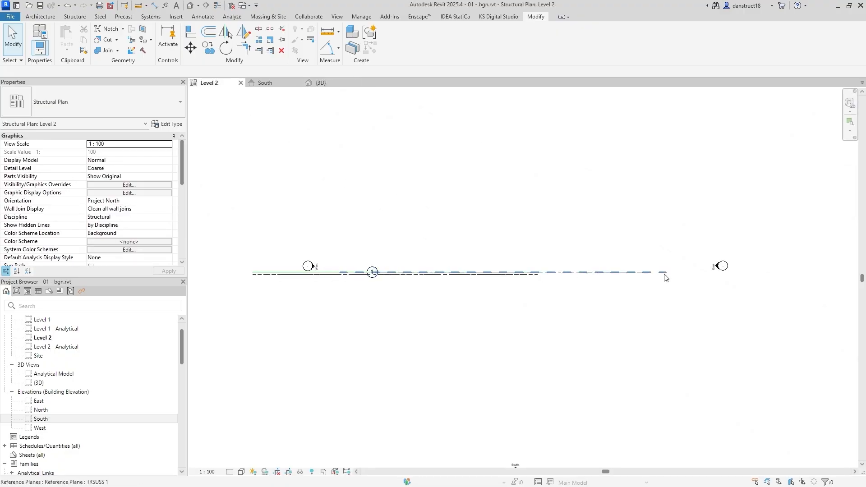
click(611, 277)
middle_drag(445, 277, 519, 288)
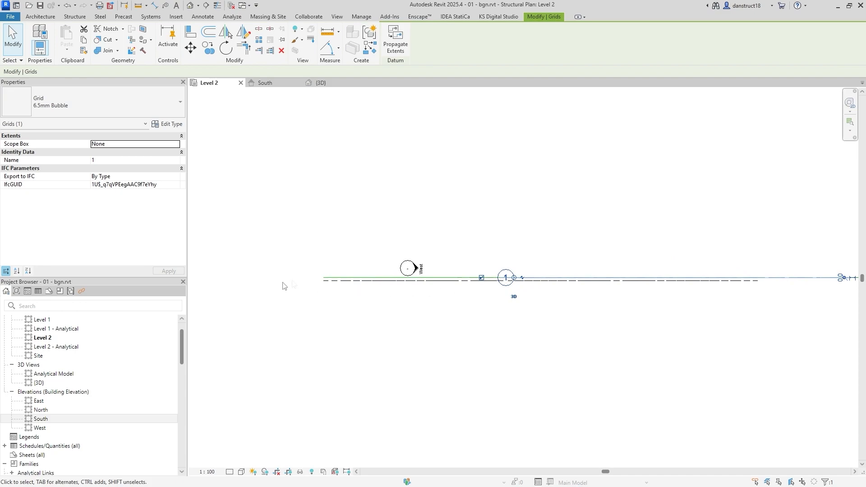
drag(516, 279, 261, 284)
scroll(333, 235, down, 2)
click(371, 209)
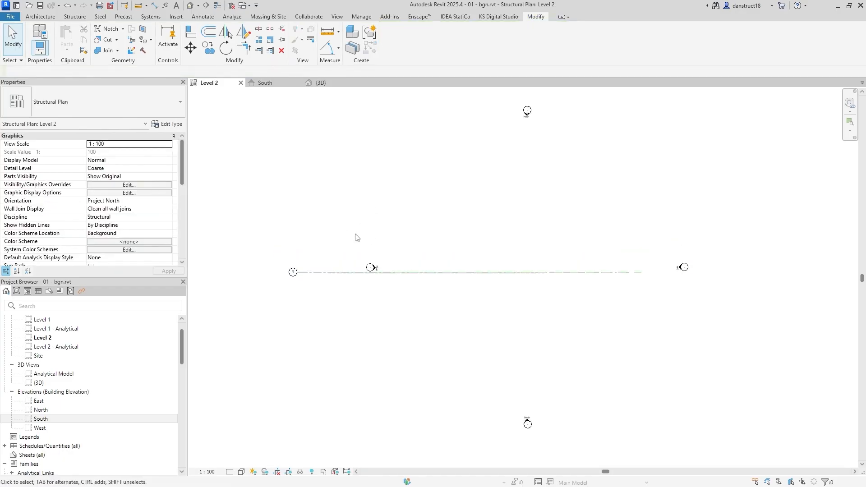
Select all elevation markers visible in the Level 2 plan and move them together so the West marker sits near grid 1's bubble
drag(338, 203, 429, 344)
scroll(373, 267, up, 3)
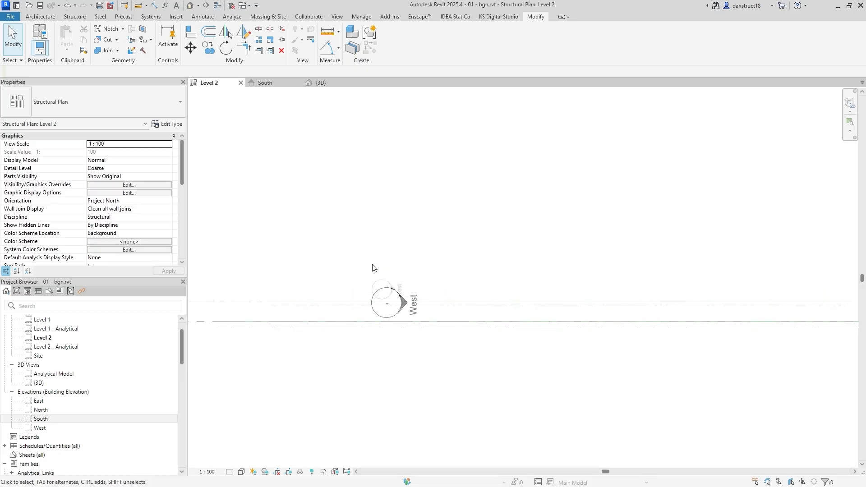
mouse_move(359, 268)
mouse_down()
mouse_move(442, 333)
mouse_move(434, 323)
mouse_up()
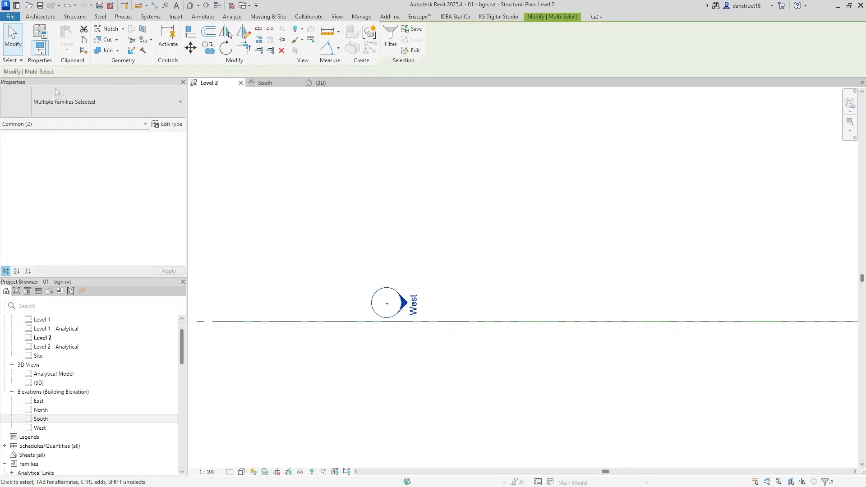
click(26, 125)
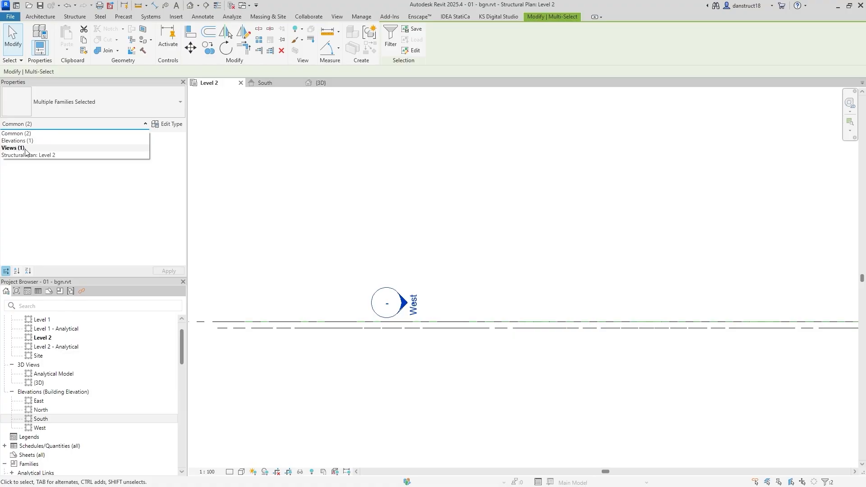
click(406, 261)
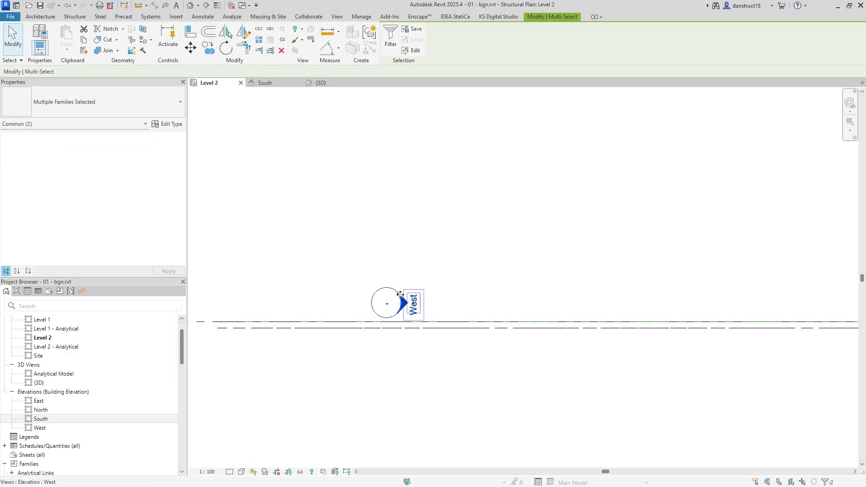
right_click(403, 296)
mouse_move(461, 158)
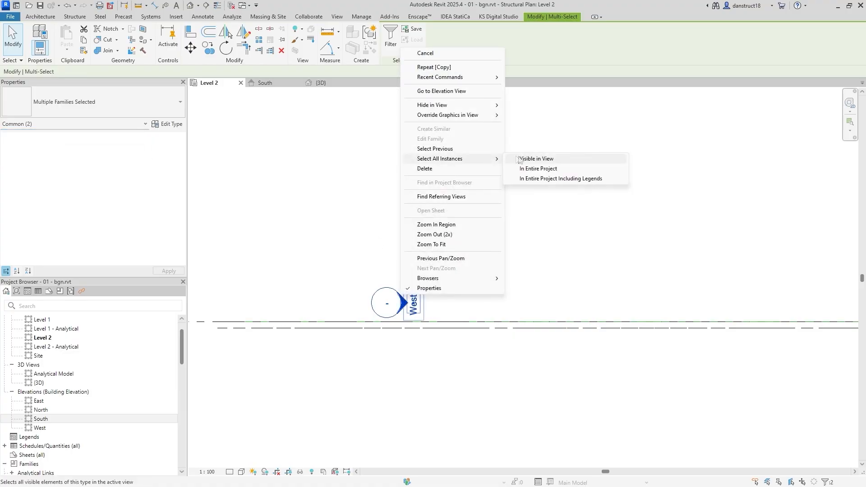
click(527, 159)
scroll(474, 223, down, 5)
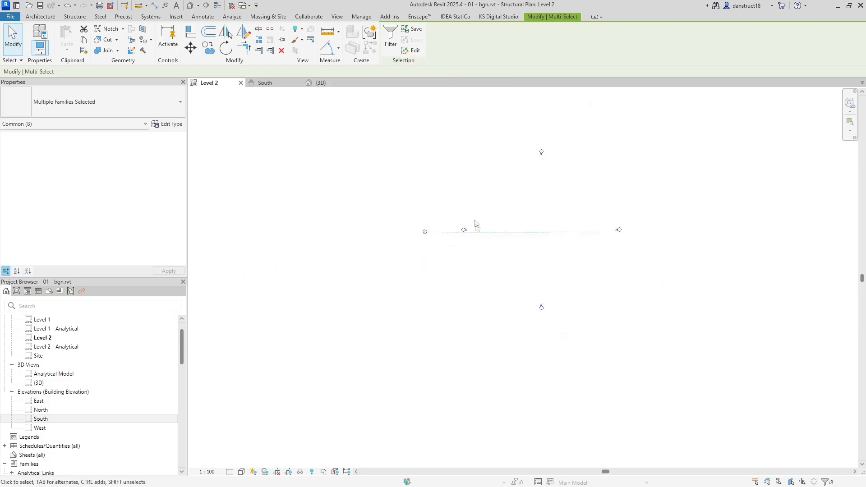
mouse_move(508, 313)
mouse_down()
mouse_move(497, 309)
mouse_move(501, 299)
mouse_up()
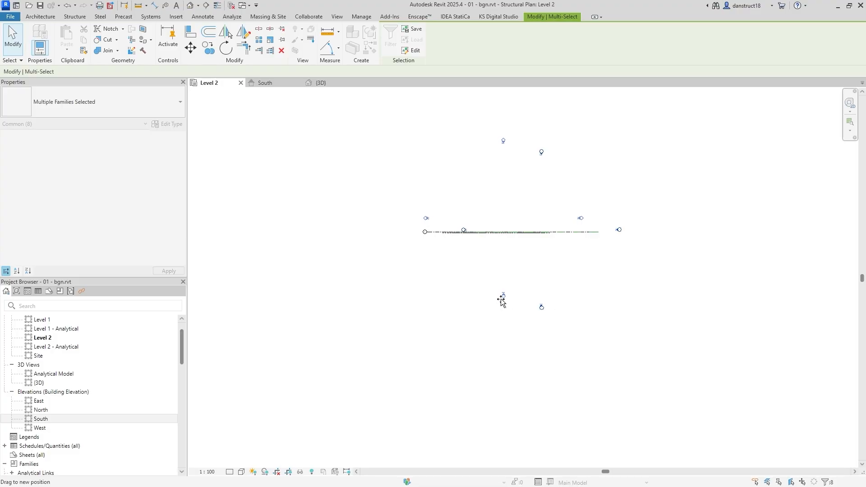
drag(502, 301, 501, 296)
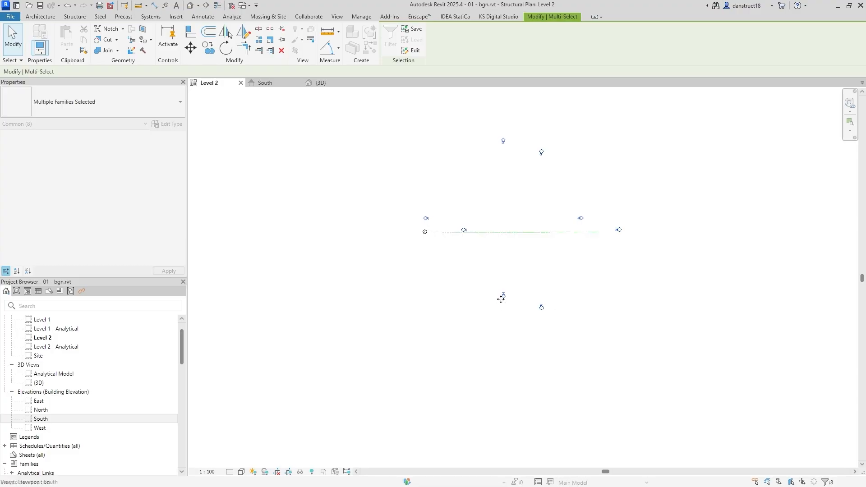
click(375, 192)
Nudge the West elevation marker outward past grid 1's bubble and the East elevation marker outward beyond the grid's other end
drag(388, 197, 444, 224)
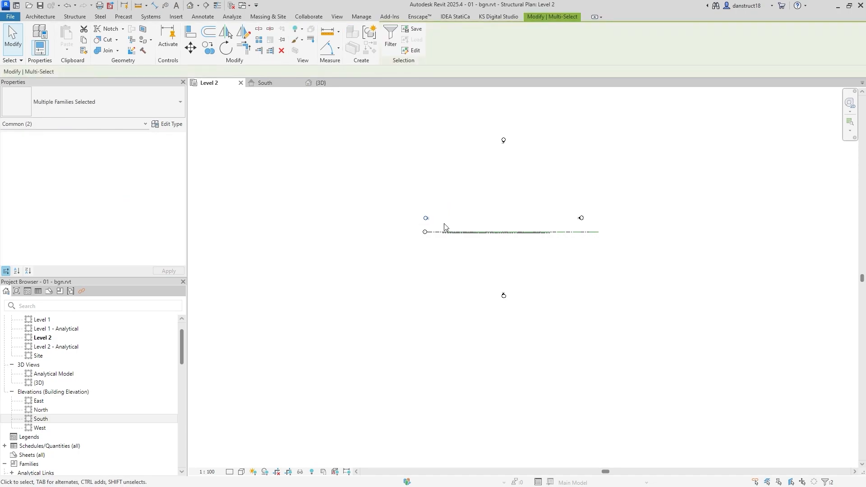
key(Left)
key(Left)
key(Left)
key(Left)
mouse_move(555, 201)
mouse_down()
mouse_move(615, 218)
mouse_move(623, 232)
mouse_up()
key(Right)
key(Right)
key(Right)
key(Right)
Select the West and East elevation markers together and nudge both down towards grid 1
drag(373, 195, 426, 232)
drag(381, 180, 422, 257)
ctrl+drag(609, 182, 645, 248)
key(Down)
key(Down)
key(Down)
key(Down)
click(531, 173)
In the default 3D view, turn off all annotation categories in the Visibility/Graphic Overrides
click(320, 82)
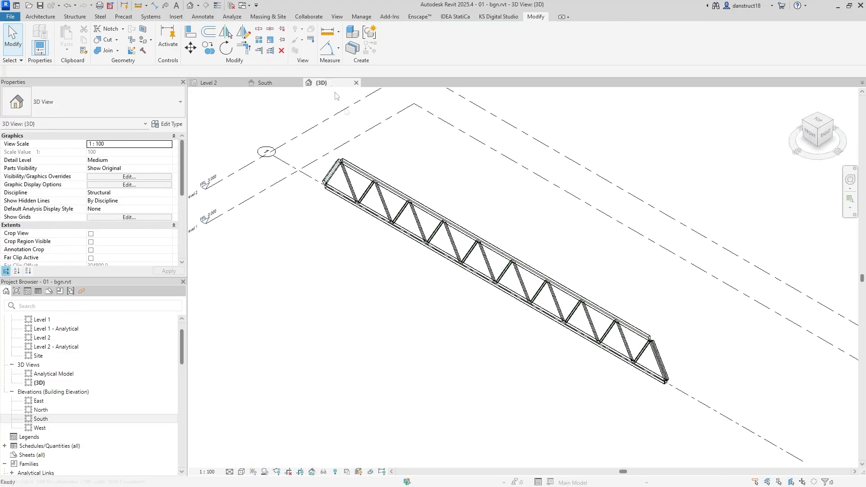
middle_drag(316, 242, 357, 259)
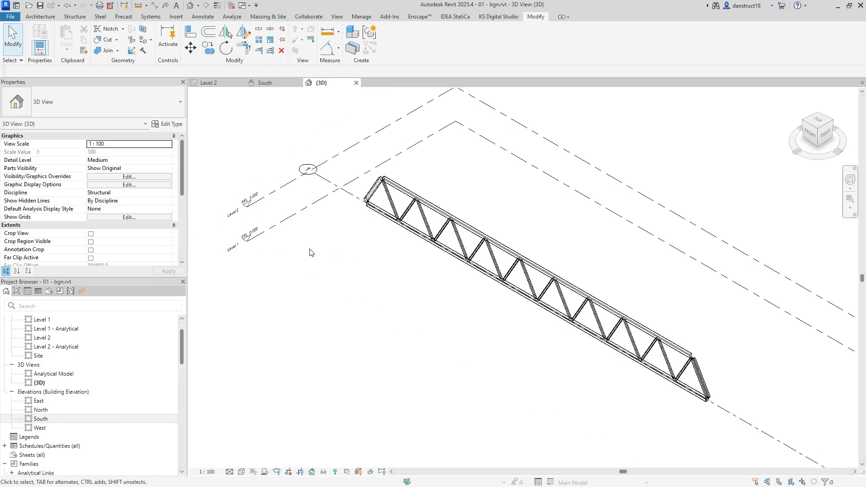
key(v)
key(g)
drag(577, 146, 386, 149)
click(390, 162)
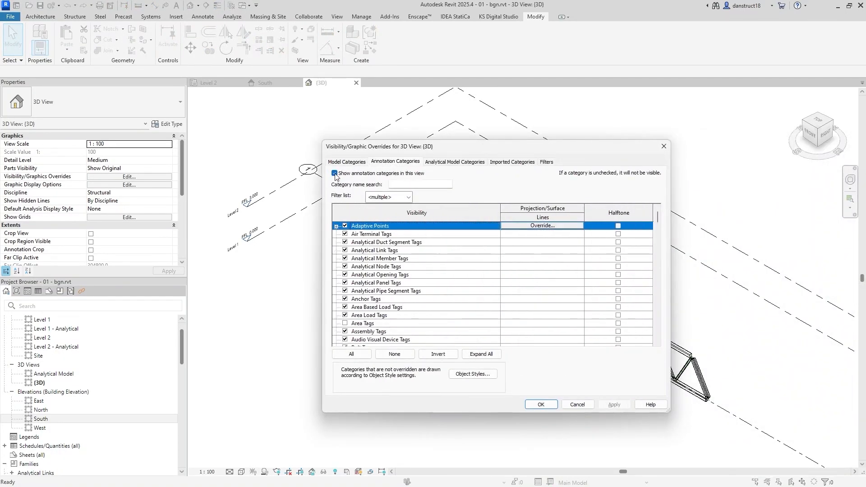
click(335, 174)
click(615, 404)
click(546, 405)
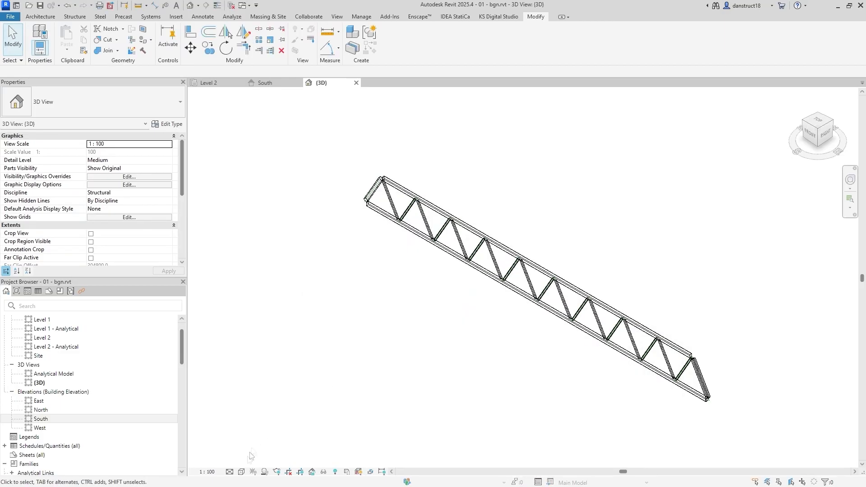
Set the 3D view's visual style to Hidden Line
click(241, 472)
click(255, 426)
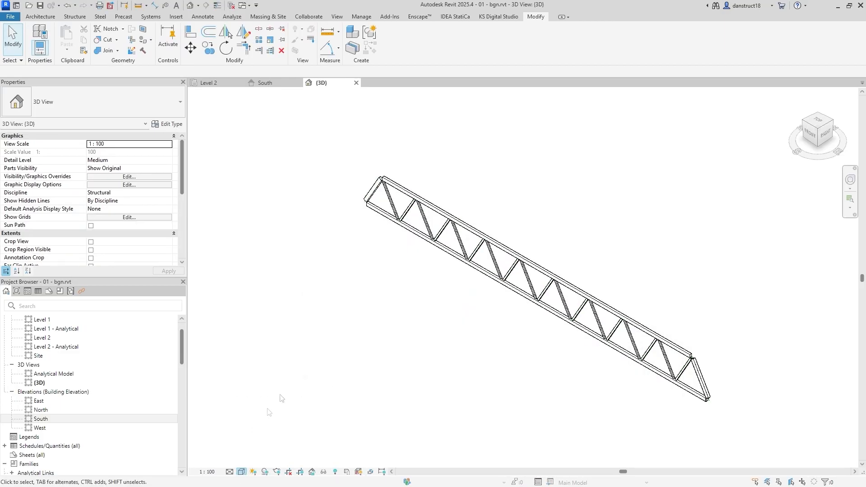
scroll(570, 226, up, 1)
middle_drag(570, 226, 500, 214)
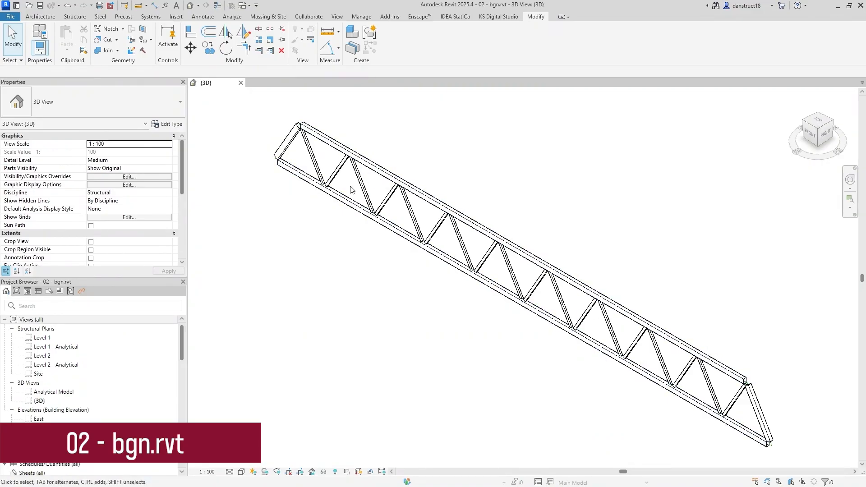
In the Level 1 plan of 02 - bgn.rvt, copy grid 1 vertically upward by 3500 mm
click(42, 338)
double_click(42, 338)
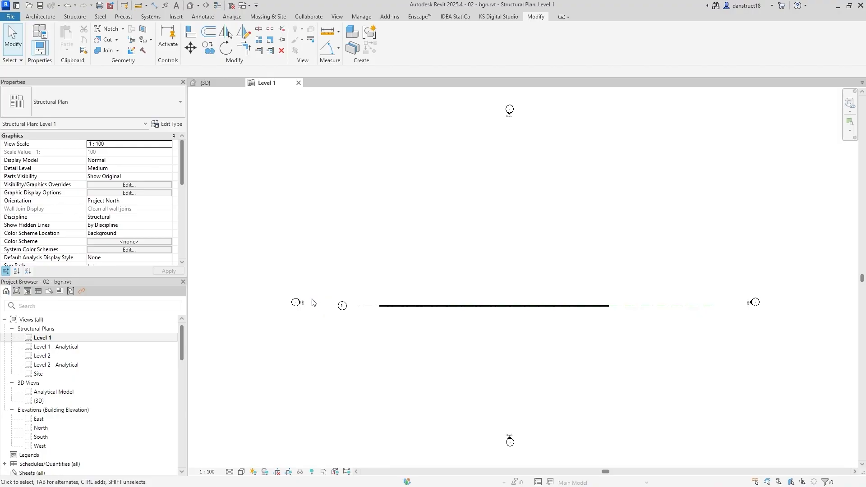
click(358, 312)
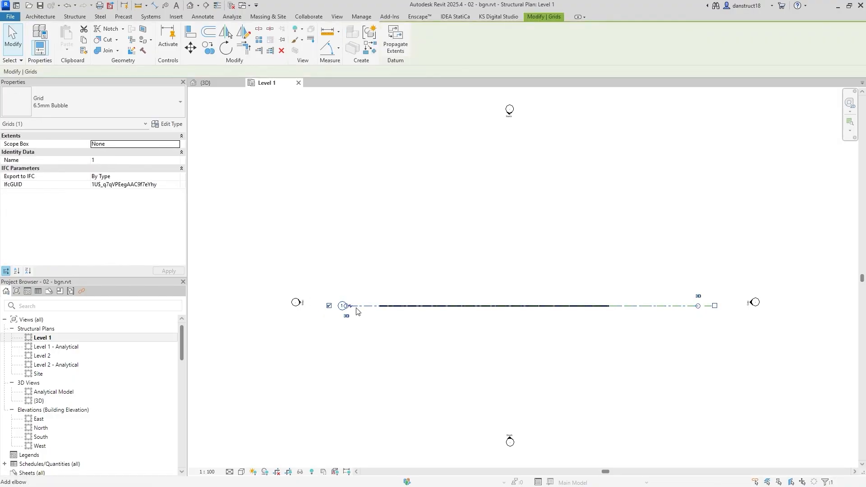
key(c)
key(o)
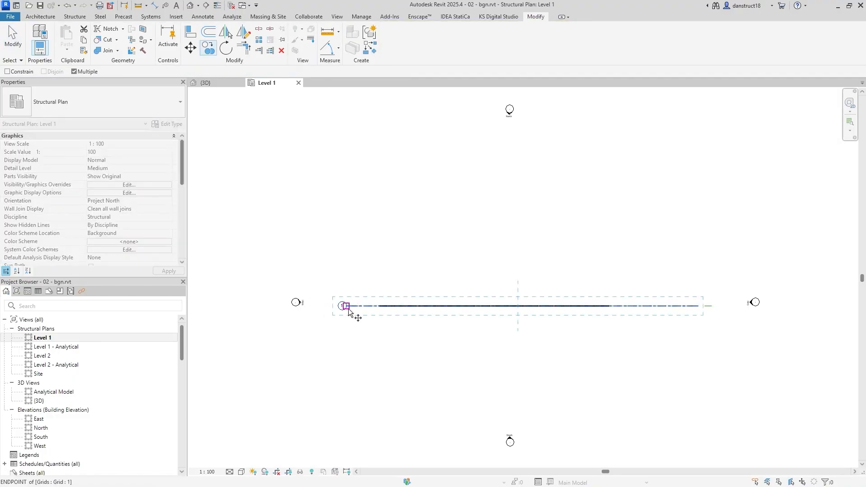
click(349, 309)
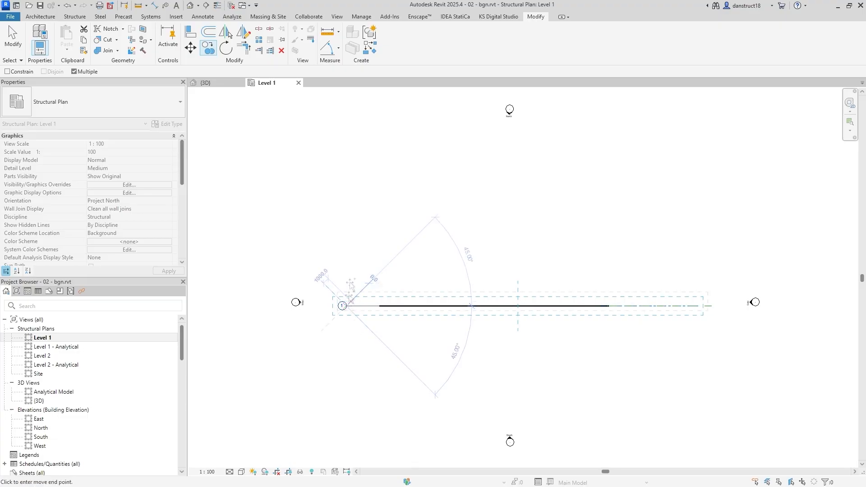
text(35)
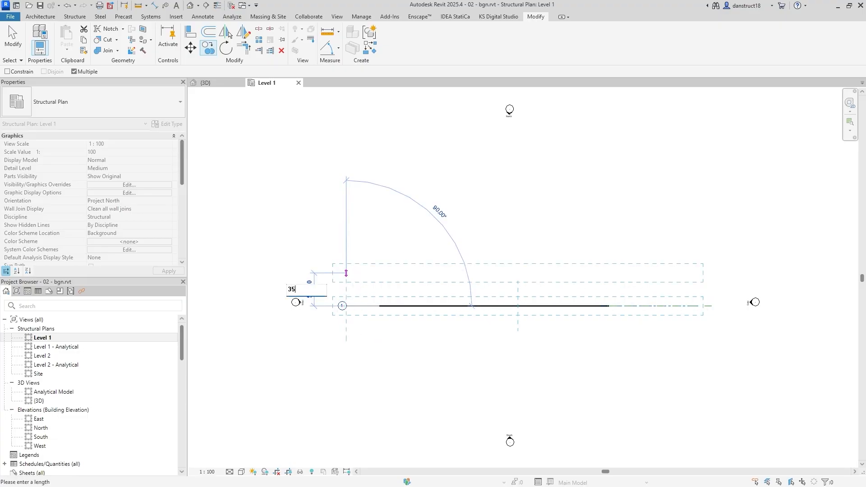
text(00)
key(Return)
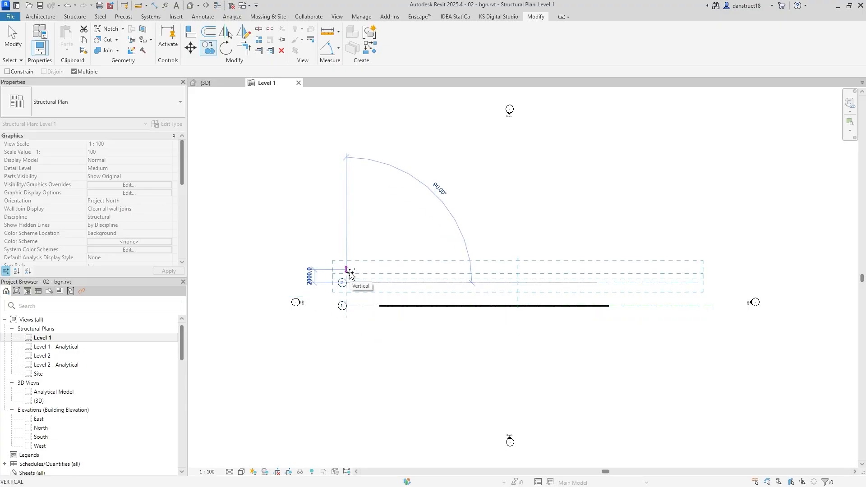
key(Escape)
key(Escape)
Select the truss members in the Level 1 plan and complete the selection in the default 3D view so it includes the top chord
scroll(383, 296, up, 1)
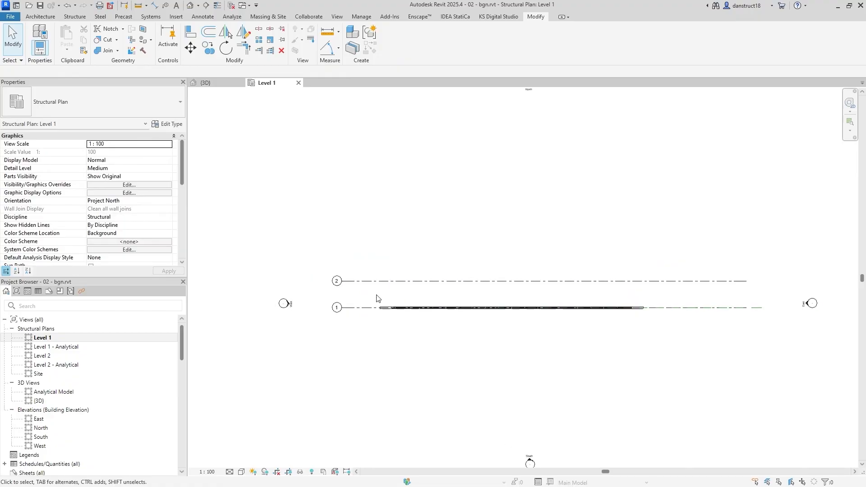
drag(361, 290, 689, 323)
click(205, 83)
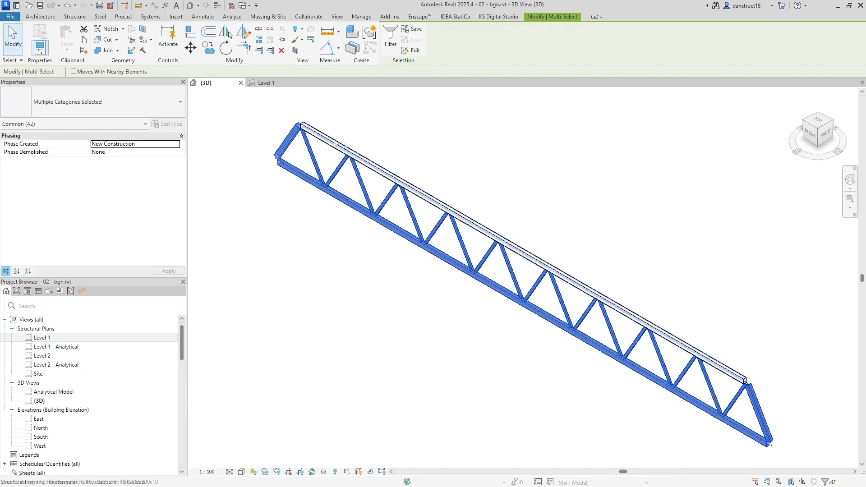
scroll(326, 138, down, 2)
middle_drag(326, 137, 343, 177)
drag(284, 138, 718, 419)
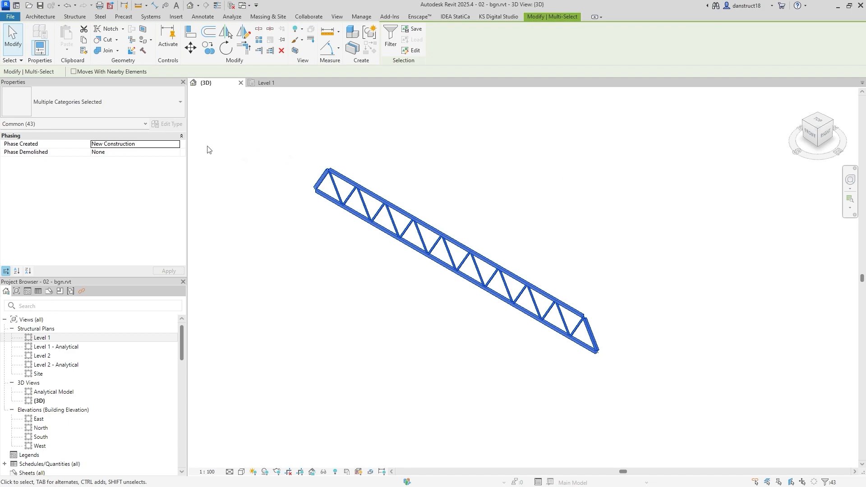
click(85, 125)
click(27, 134)
In the Level 1 plan, copy the selected truss from grid 1 to grid 2 with Constrain turned off
click(273, 85)
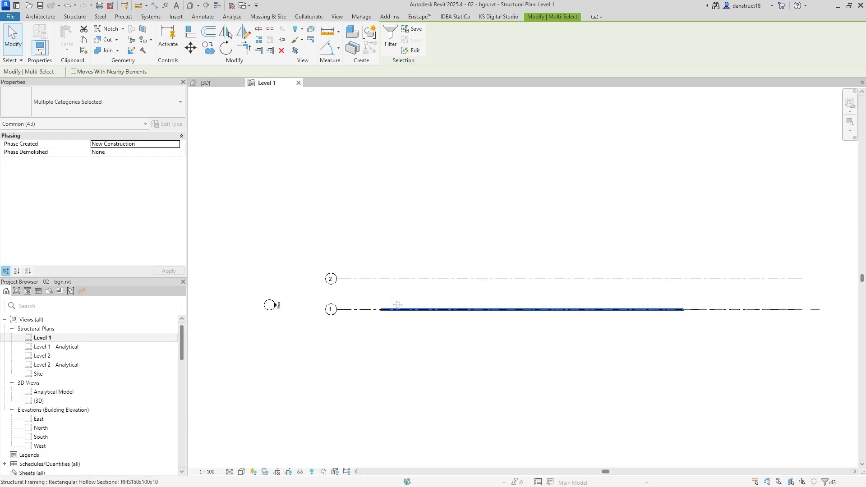
key(c)
key(o)
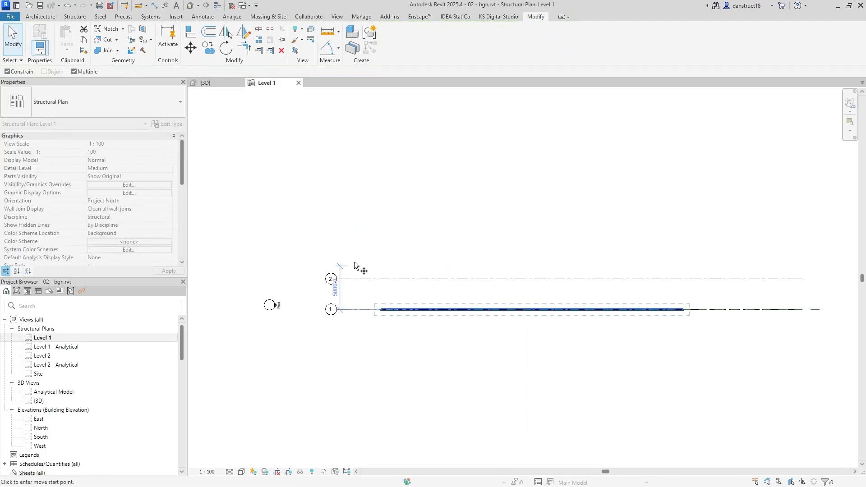
click(356, 310)
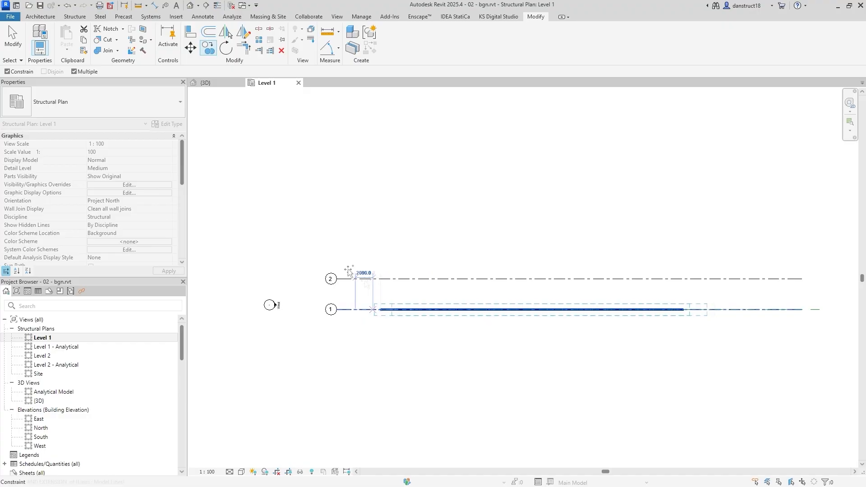
click(7, 71)
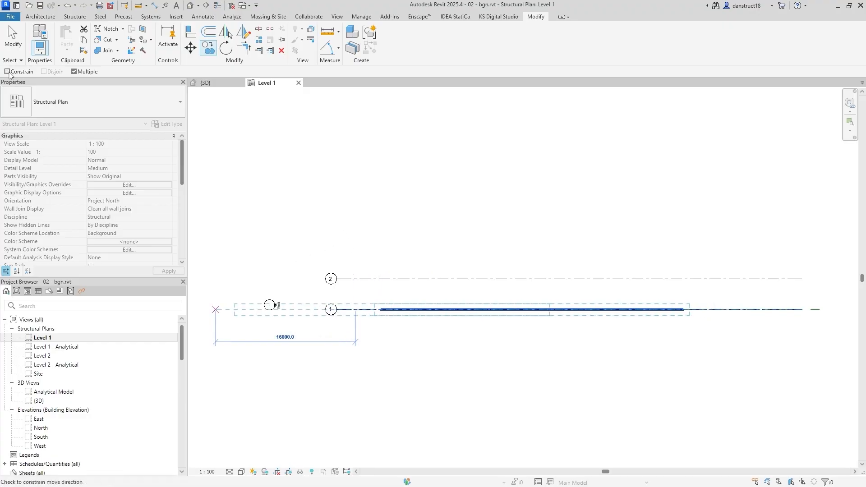
click(357, 279)
key(Escape)
key(Escape)
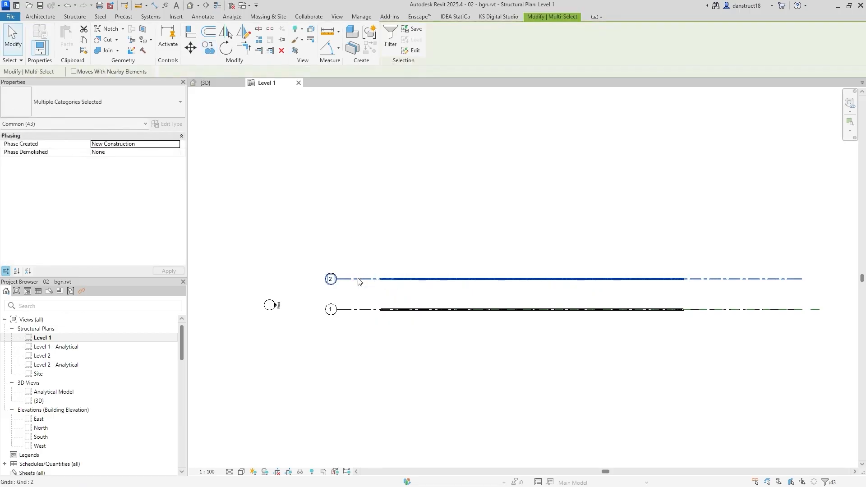
Set the Level 1 plan's detail level to Coarse and open the Level 2 plan
scroll(383, 250, up, 2)
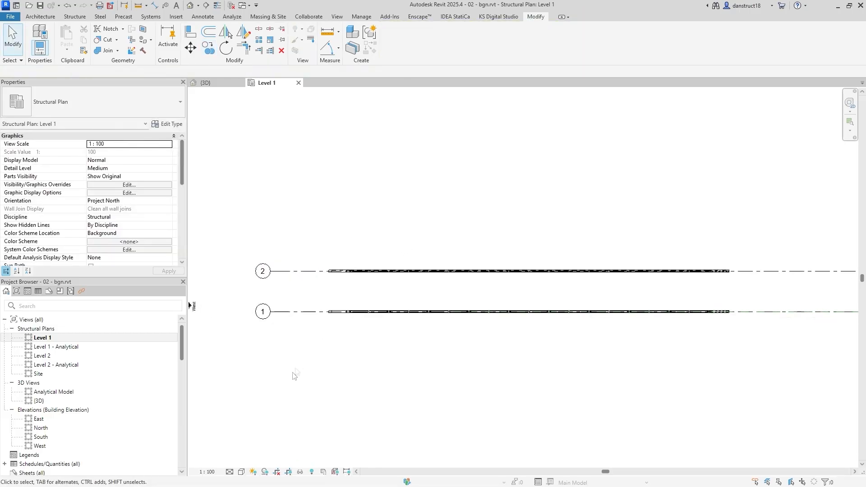
click(230, 472)
click(239, 444)
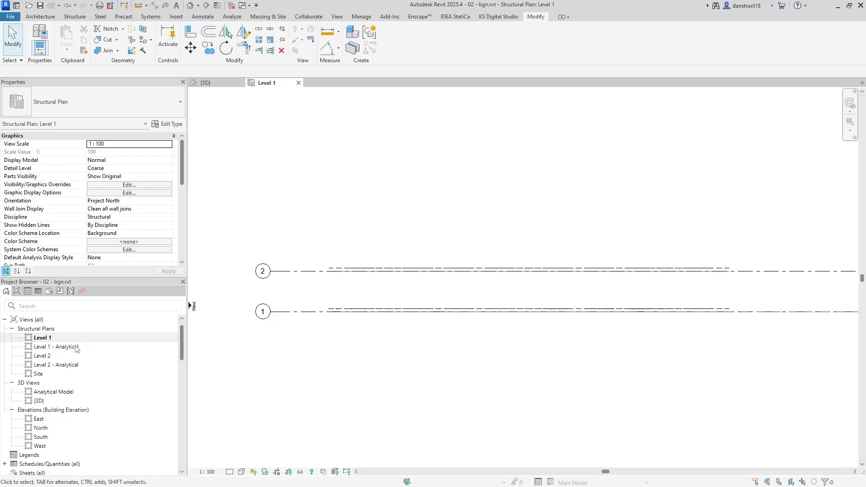
double_click(50, 357)
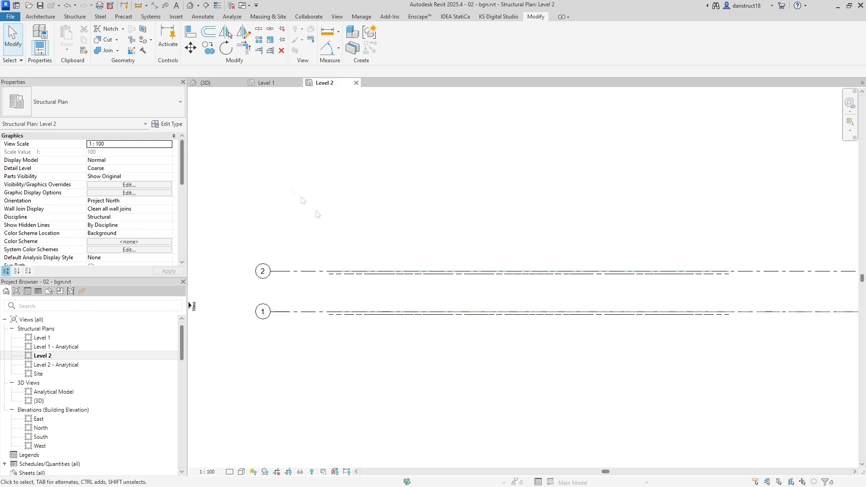
Return to the default 3D view and examine both trusses from the front-left side
click(206, 82)
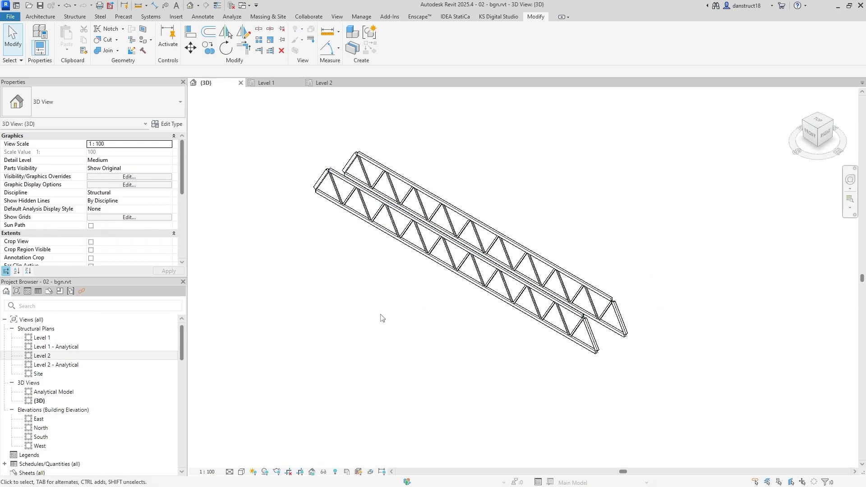
shift+middle_drag(393, 327, 574, 333)
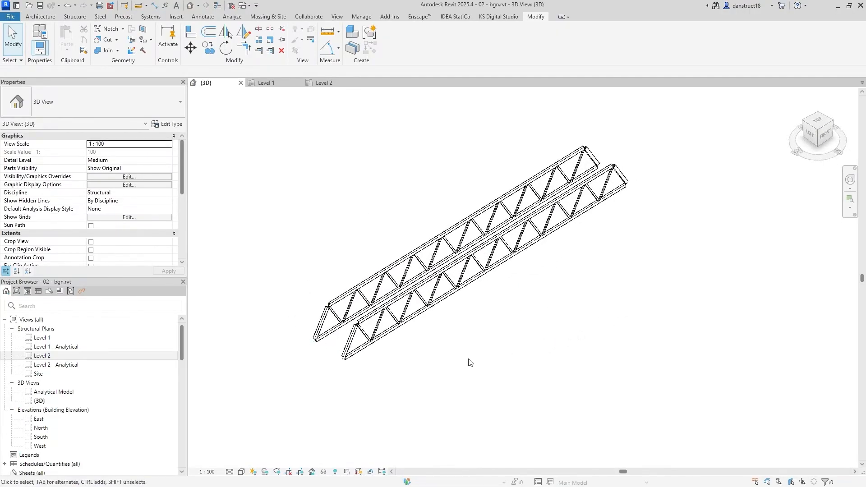
scroll(470, 361, up, 3)
middle_drag(469, 363, 495, 378)
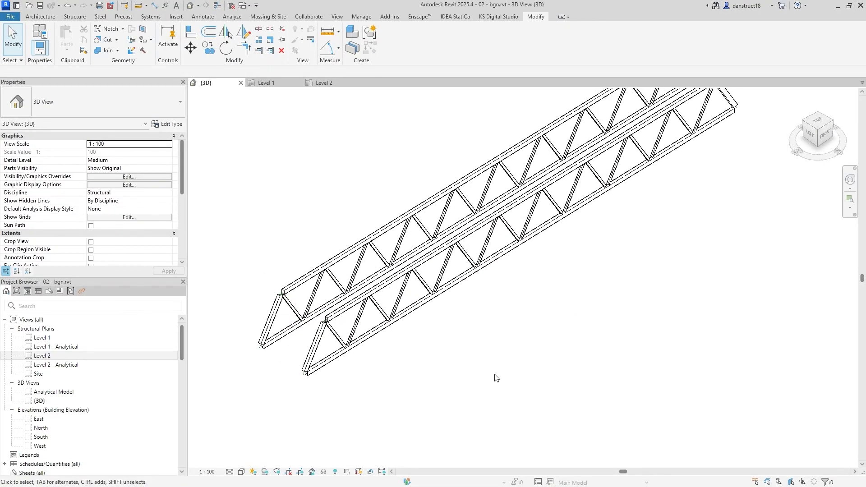
In the 3D view at Coarse detail, place an RHS150x100x10 brace with 3D snapping between the two trusses' first interior top-chord nodes
click(232, 472)
click(235, 446)
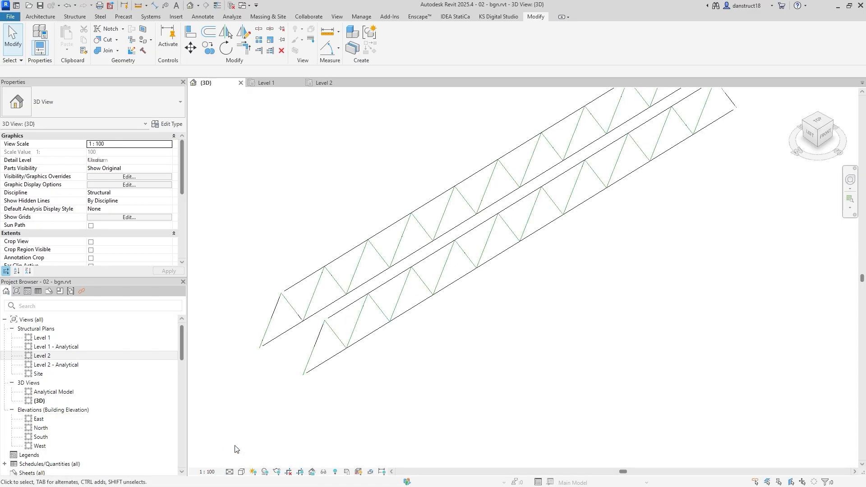
scroll(267, 289, up, 4)
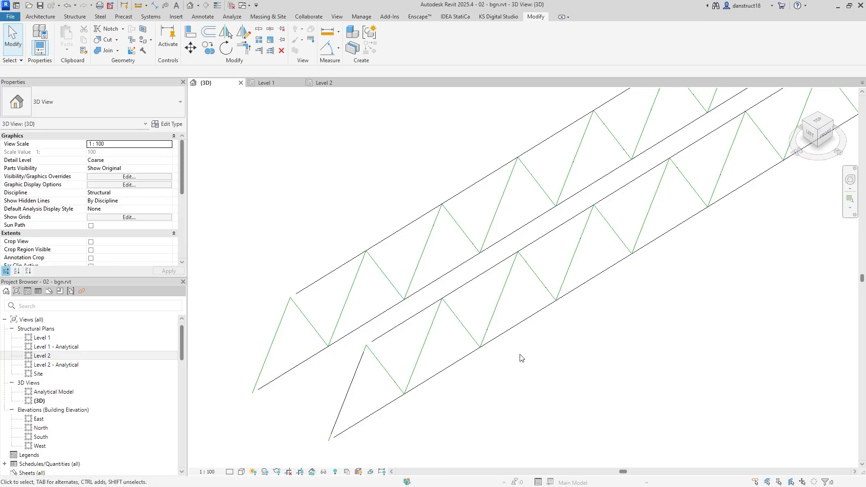
click(75, 18)
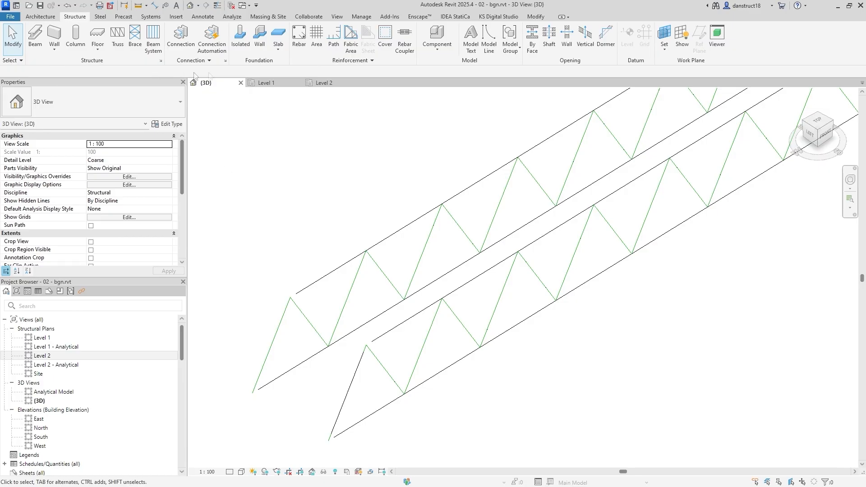
click(135, 36)
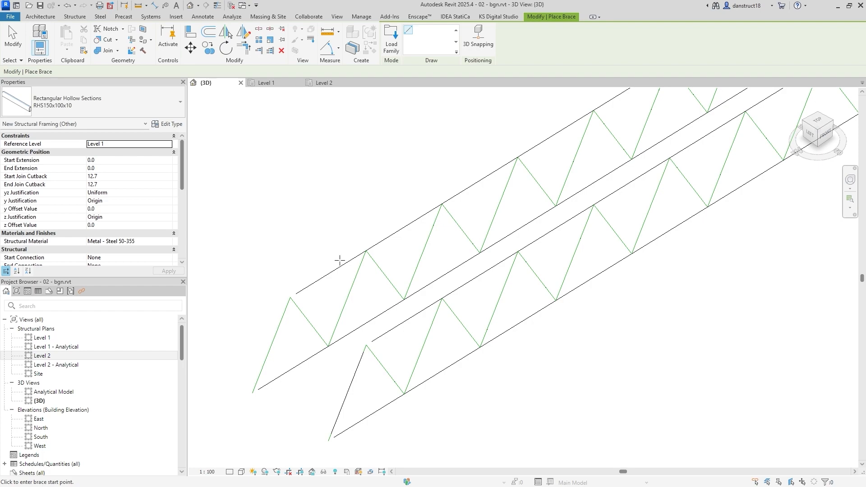
click(478, 37)
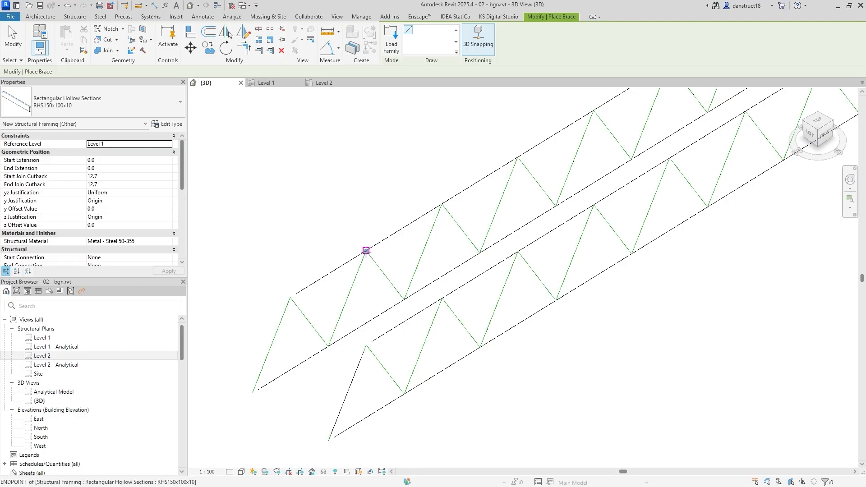
click(366, 251)
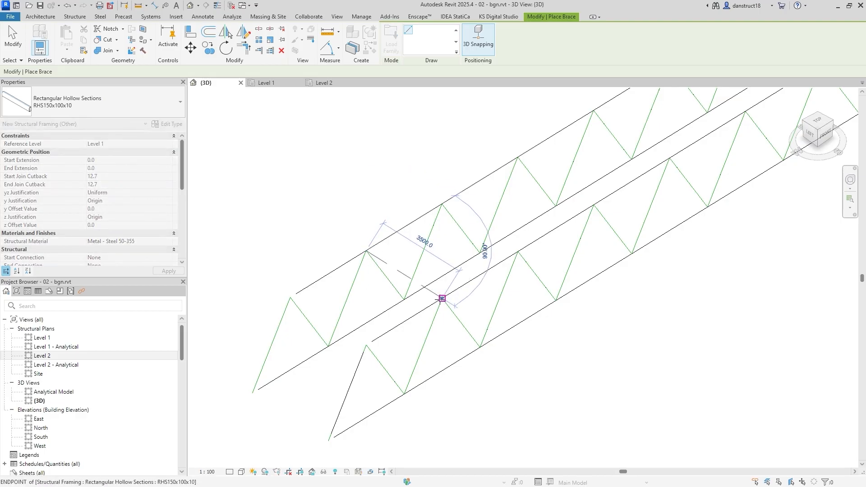
click(442, 299)
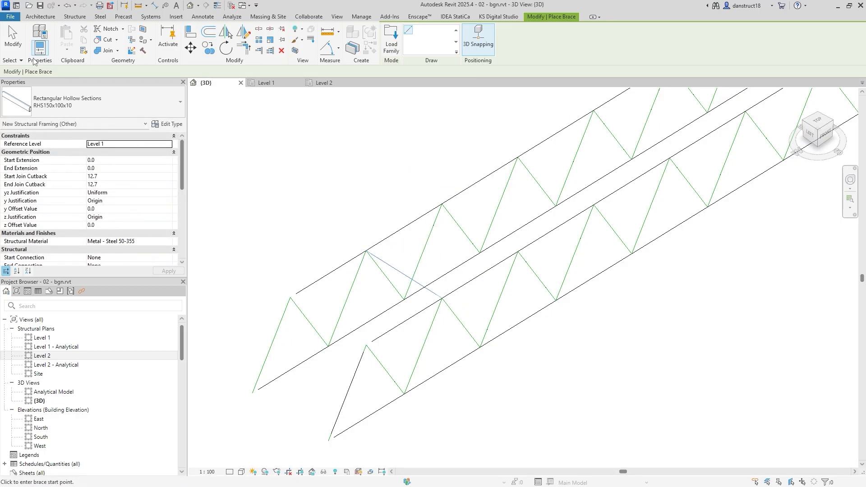
click(13, 46)
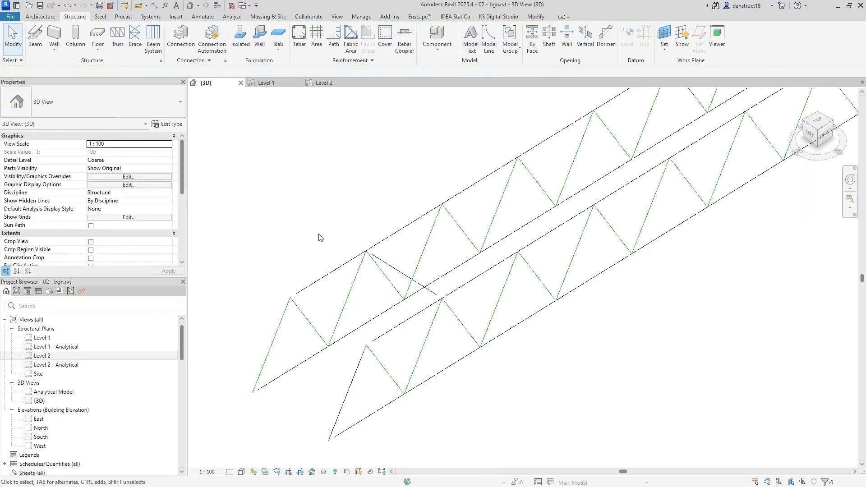
Examine the new cross brace at Medium detail level and return the 3D view to Coarse
click(231, 471)
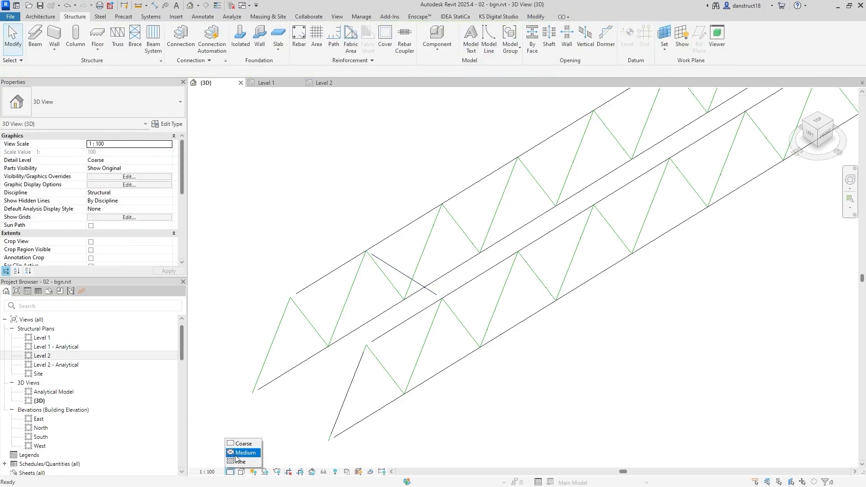
click(239, 453)
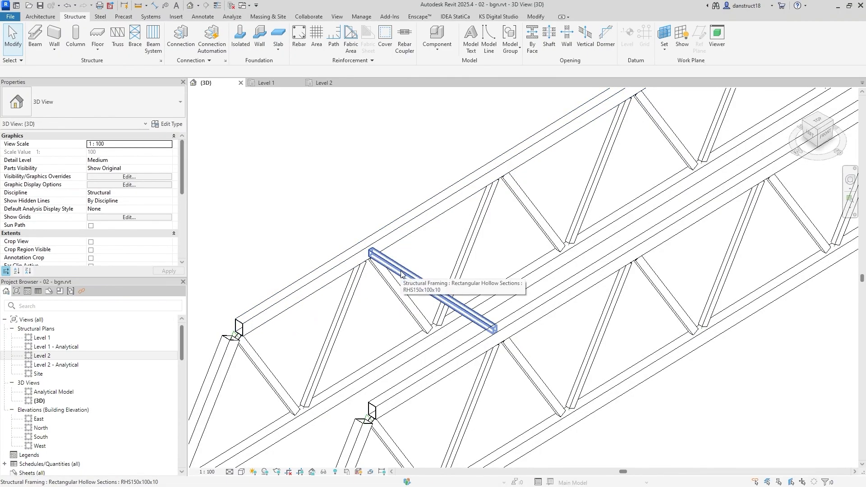
click(229, 472)
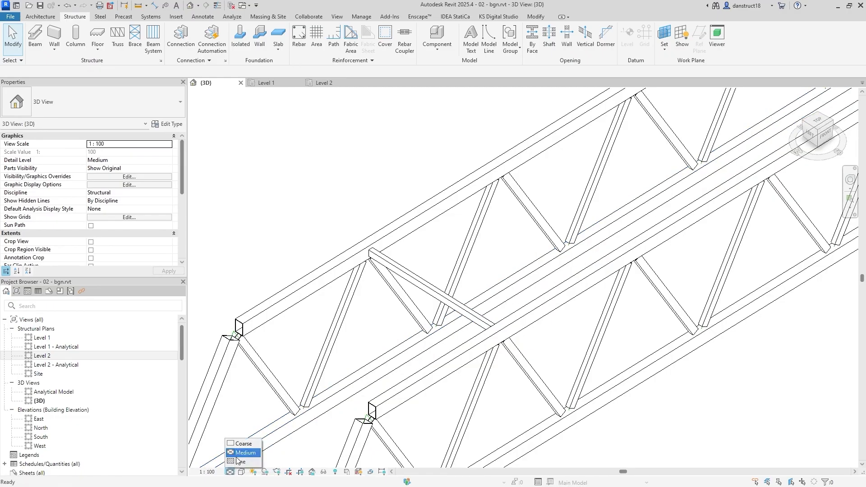
click(242, 444)
Copy the cross brace to the next three top-chord nodes in the front view, with Multiple enabled and Constrain off
click(436, 293)
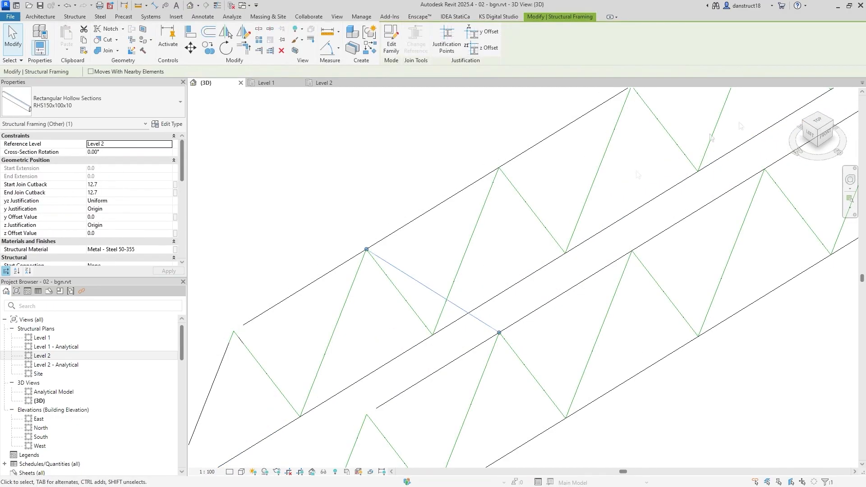
click(825, 129)
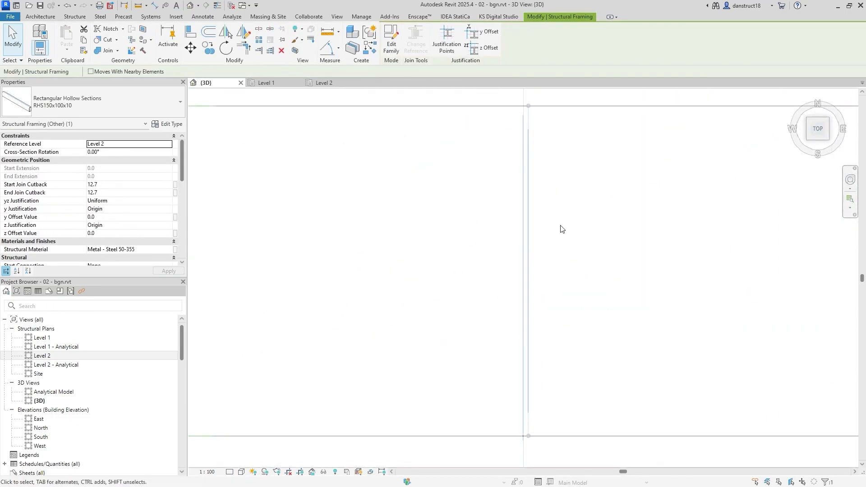
middle_drag(644, 191, 415, 194)
scroll(726, 169, down, 1)
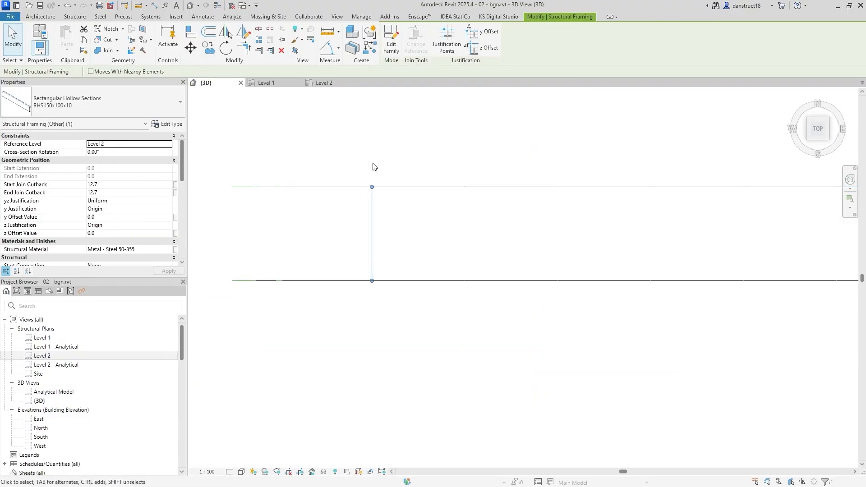
click(821, 144)
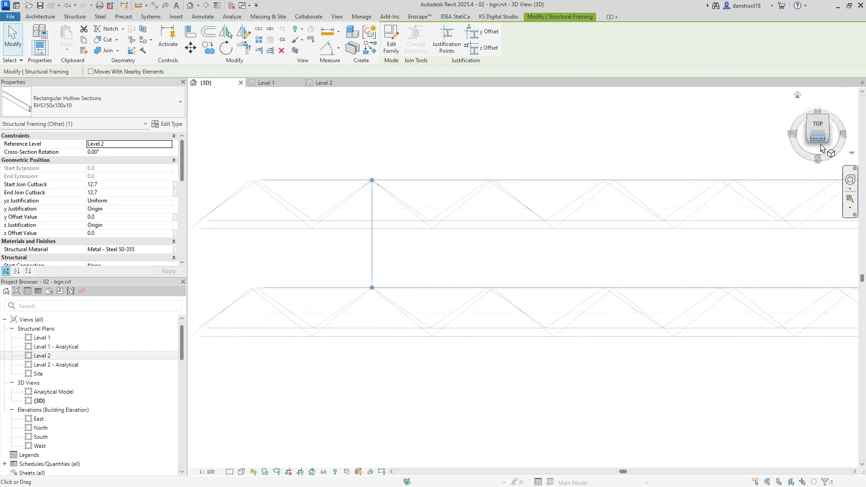
middle_drag(570, 220, 350, 220)
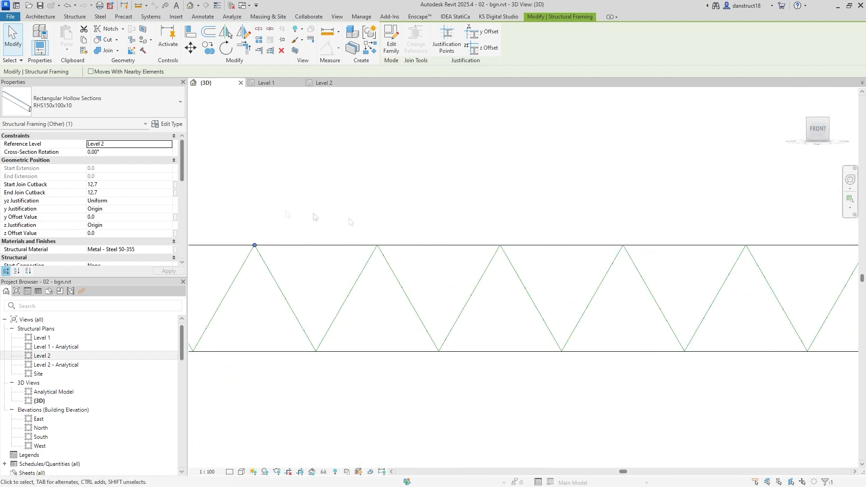
click(208, 48)
click(254, 245)
click(378, 246)
click(500, 245)
click(623, 245)
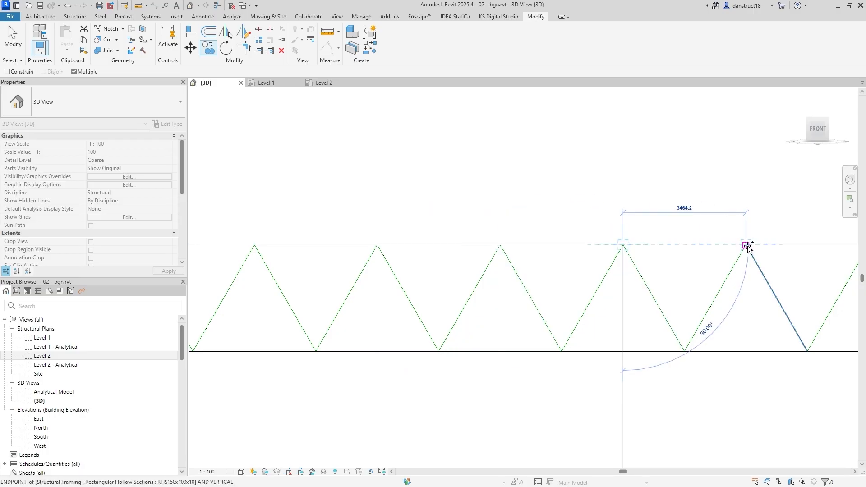
Continue copying the cross brace to the further top-chord nodes up to the last interior one and finish copying
middle_drag(747, 245, 423, 240)
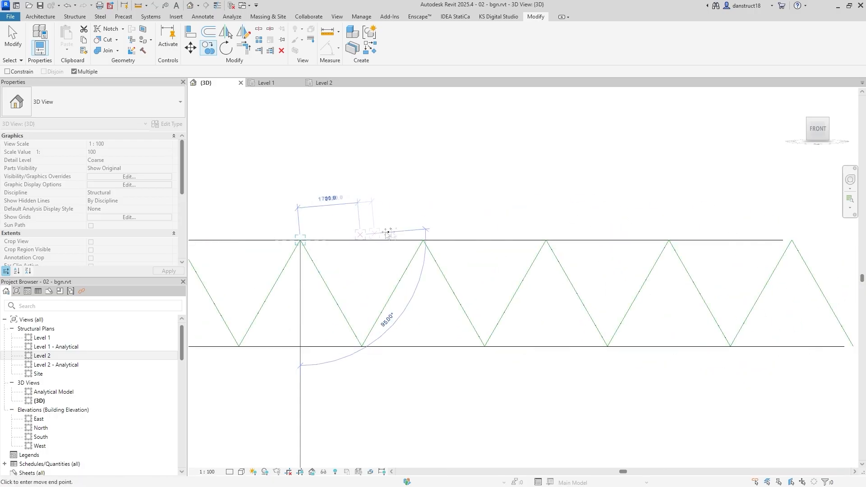
click(424, 241)
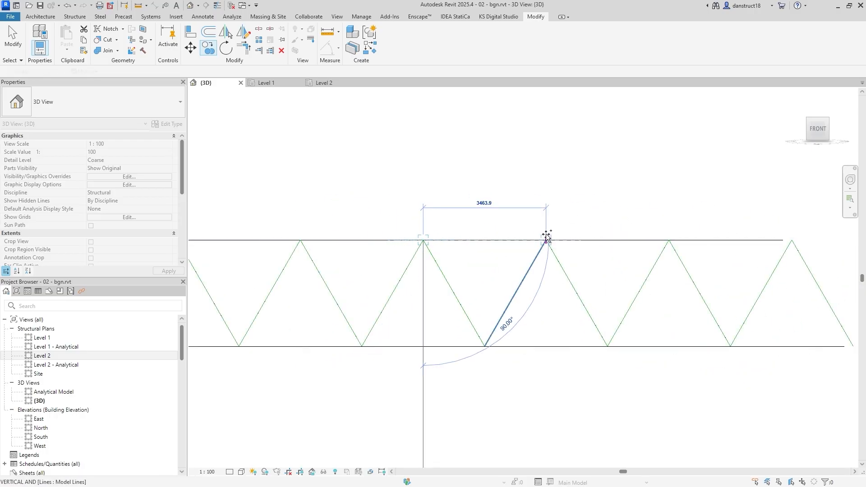
click(670, 241)
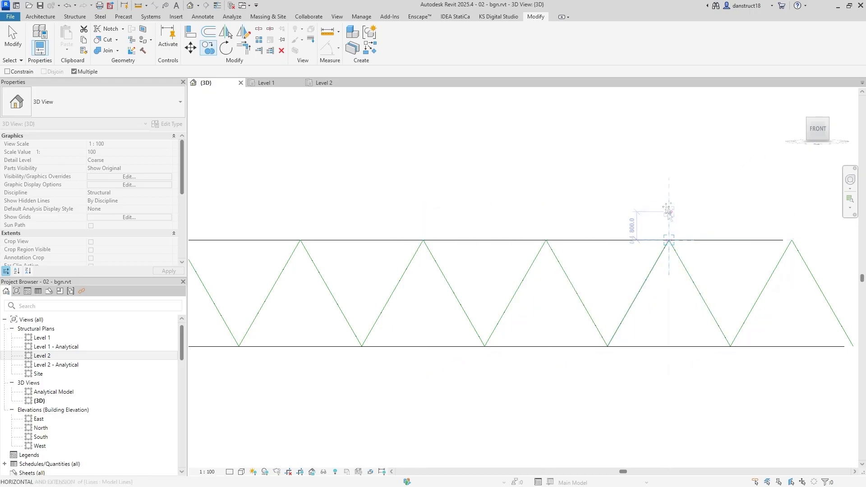
key(Escape)
key(Escape)
Set the 3D view's detail level to Medium and examine the copied cross braces between the trusses
shift+middle_drag(662, 197, 332, 353)
scroll(332, 353, up, 2)
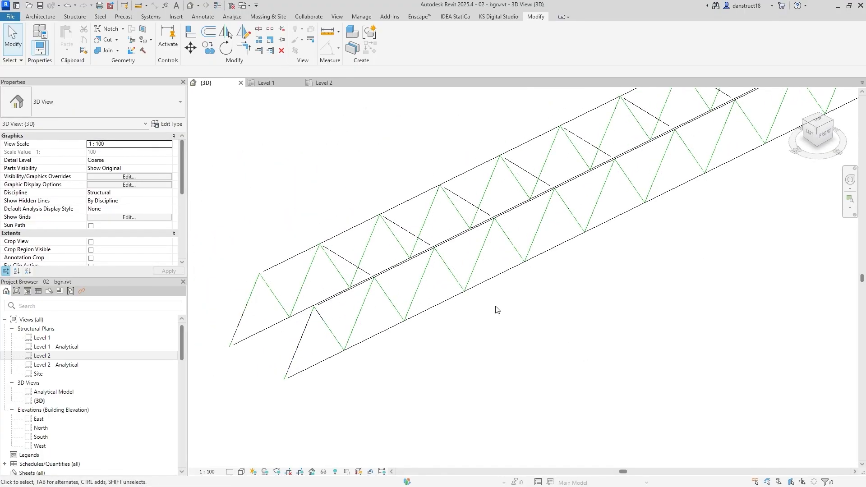
click(241, 472)
click(230, 472)
click(244, 453)
scroll(359, 257, up, 3)
Create a brace similar to the RHS300x200x10 end diagonal between the trusses' top end nodes, using Coarse detail and 3D snapping
click(324, 316)
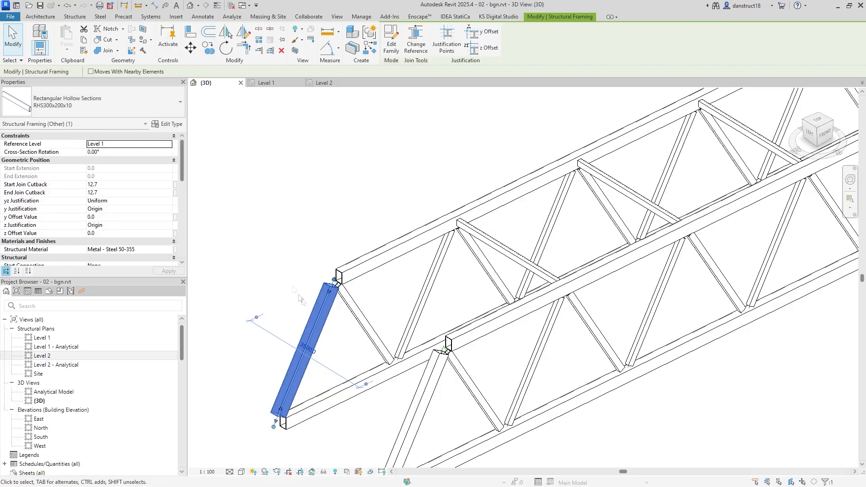
key(c)
key(s)
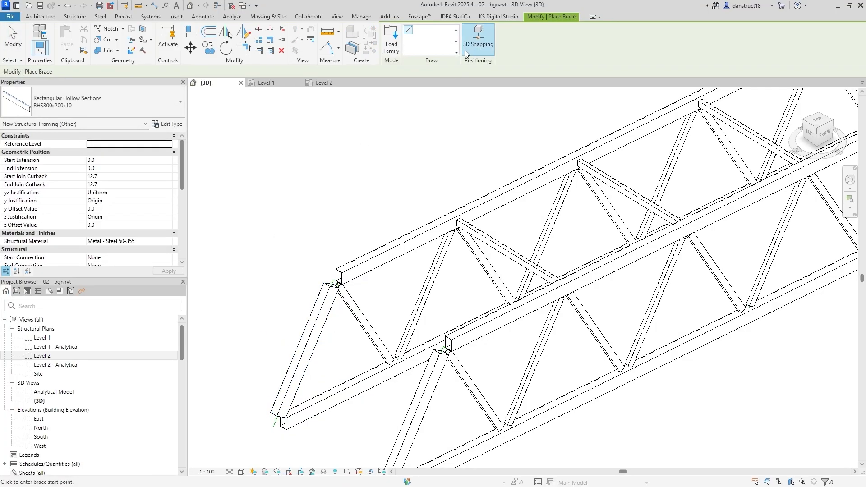
click(230, 471)
click(239, 443)
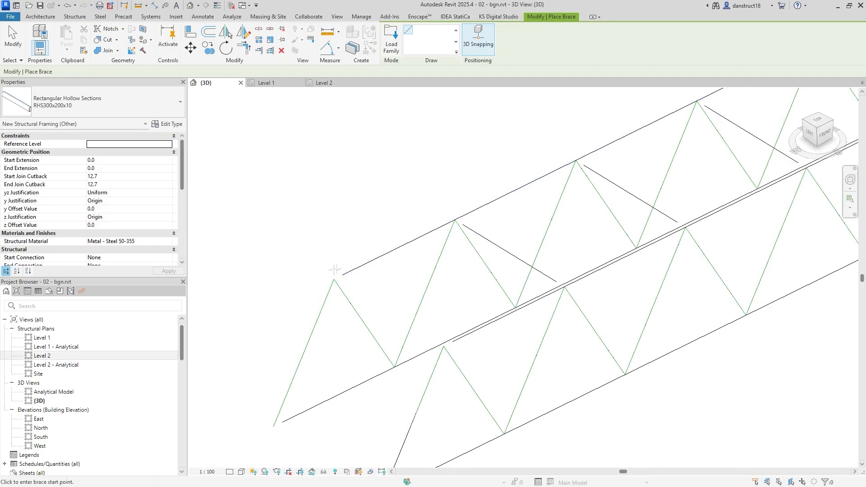
click(334, 279)
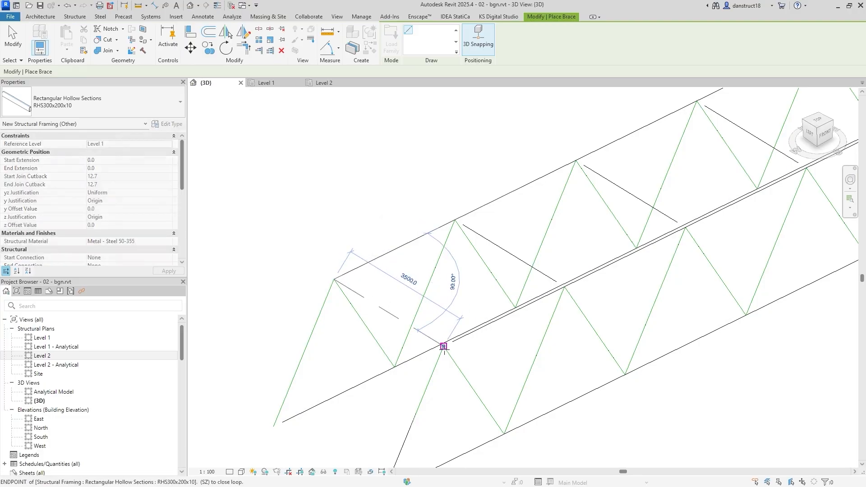
click(396, 286)
key(Escape)
key(Escape)
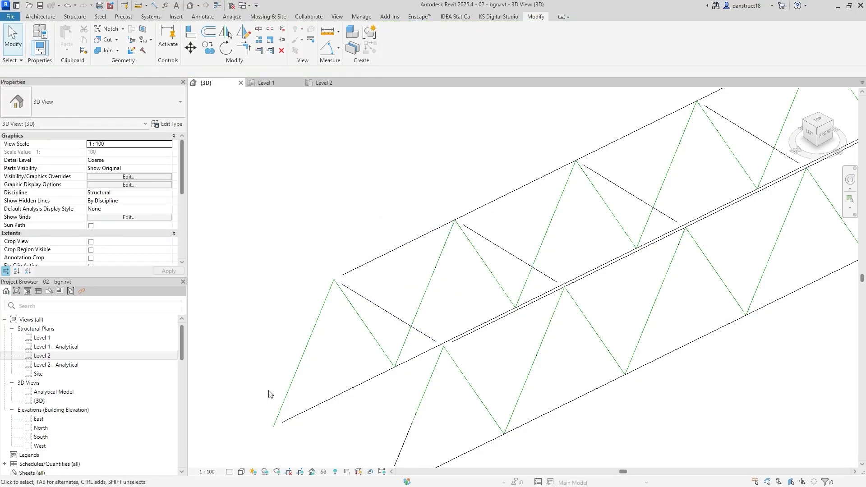
Set the 3D view's detail level to Medium and select the new RHS300x200x10 cross brace at the truss ends
click(230, 471)
click(238, 456)
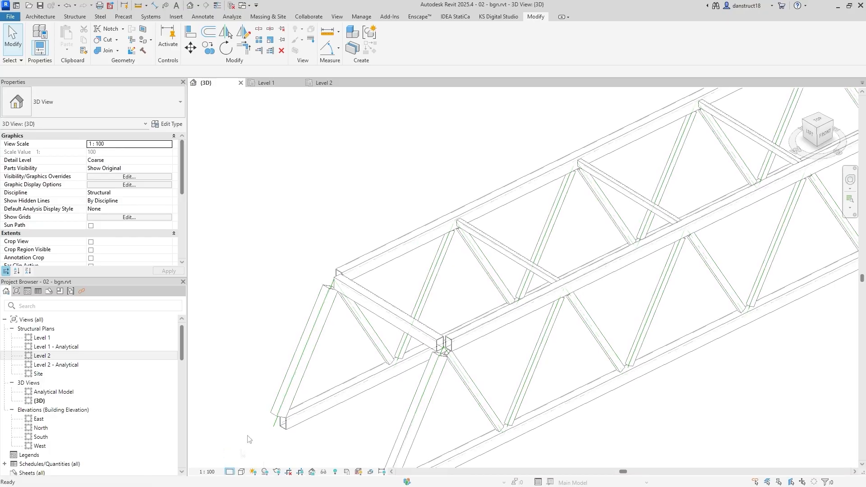
scroll(379, 311, up, 2)
click(378, 312)
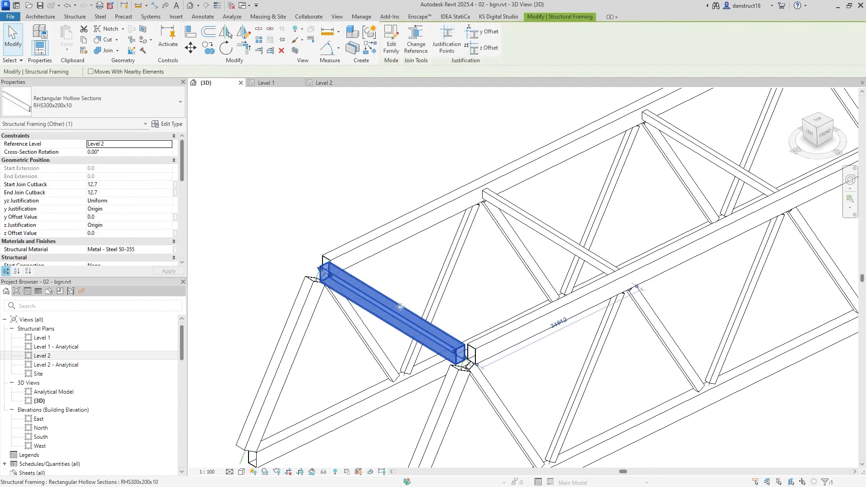
shift+middle_drag(410, 308, 423, 275)
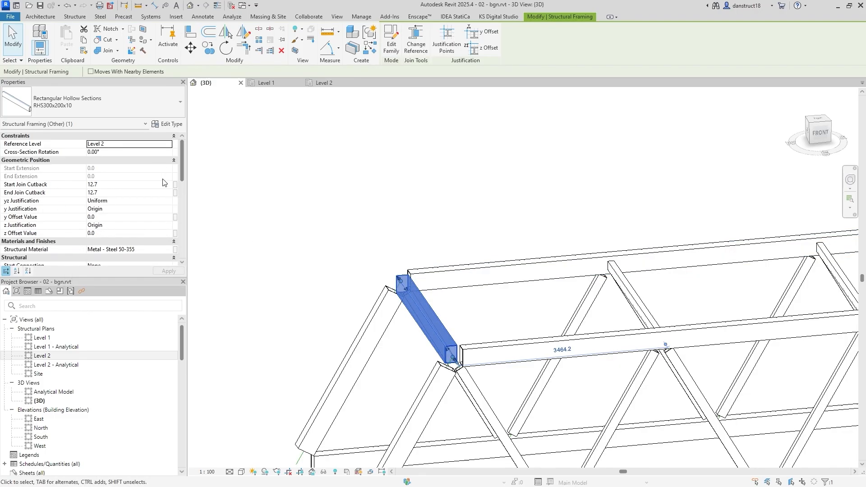
Set the selected end cross brace's Cross-Section Rotation to 60° and inspect its orientation
click(112, 153)
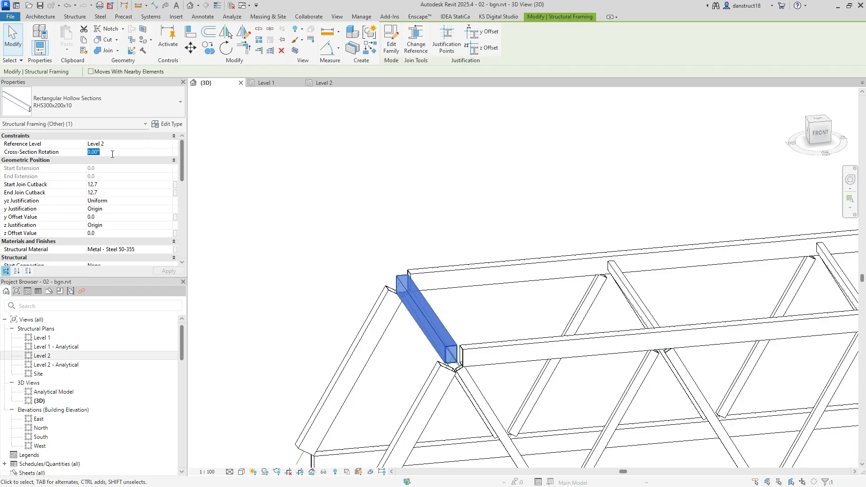
click(168, 271)
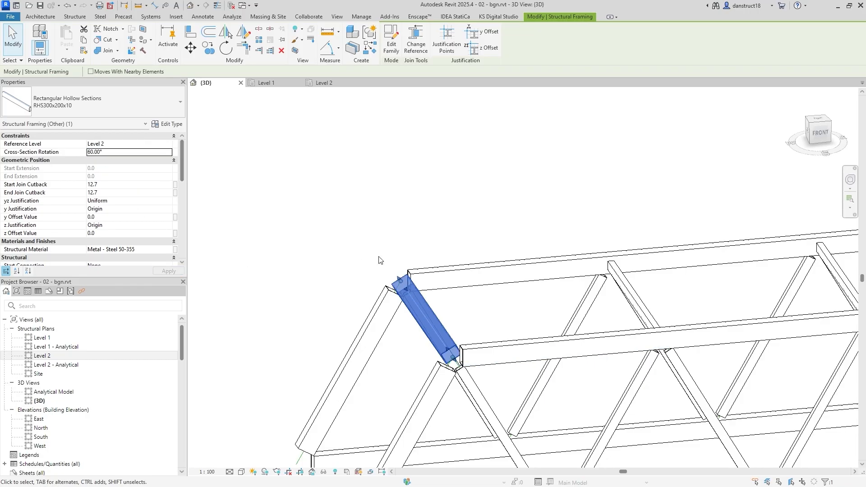
scroll(405, 356, up, 2)
shift+middle_drag(405, 356, 441, 333)
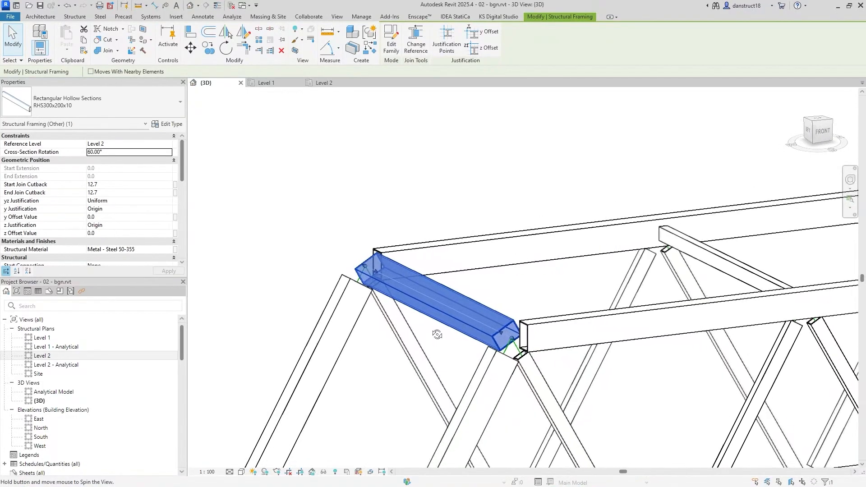
Set the end cross brace's Cross-Section Rotation to 30° and deselect it
click(123, 154)
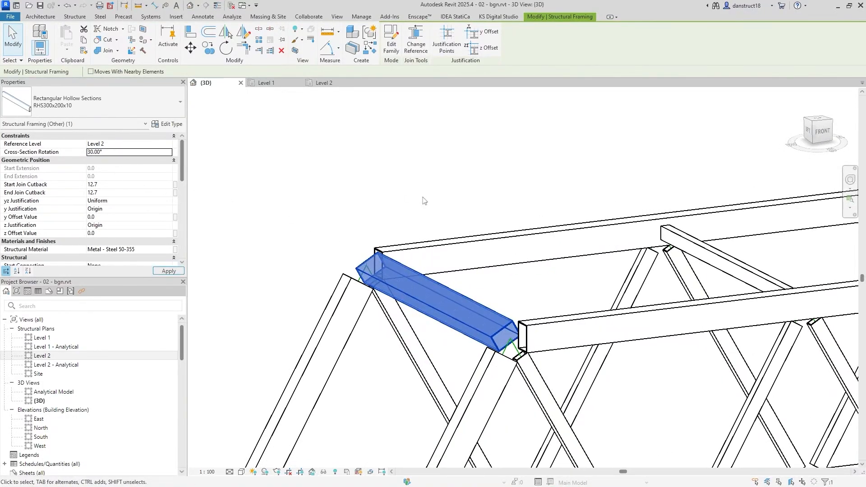
click(432, 228)
scroll(426, 226, down, 4)
shift+middle_drag(420, 223, 623, 293)
Place an RHS300x200x10 brace between the two trusses' top end nodes at the opposite end of the structure
scroll(614, 291, down, 1)
middle_drag(234, 310, 520, 282)
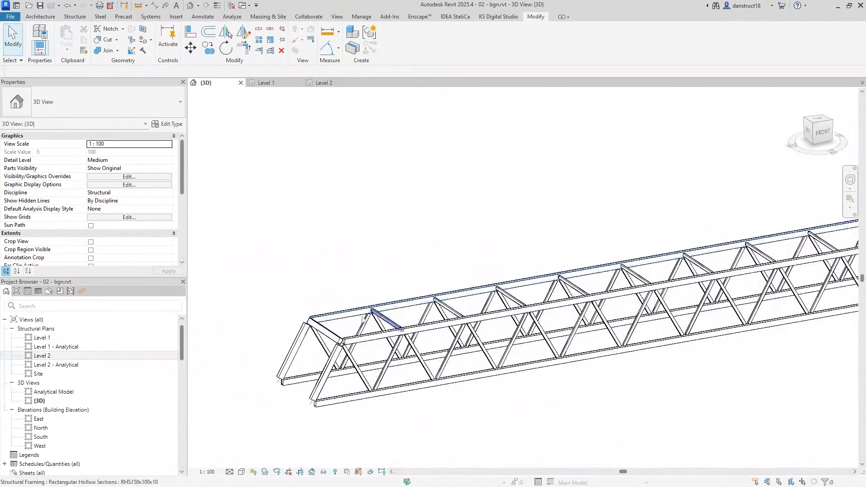
key(b)
key(r)
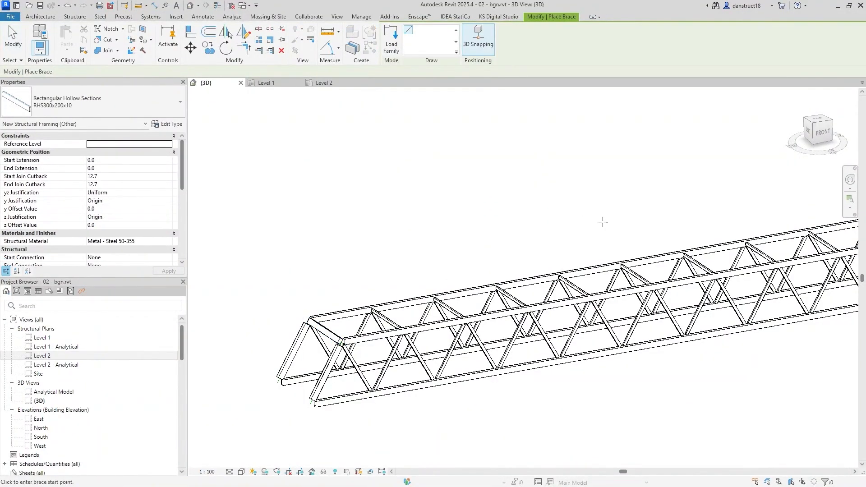
scroll(555, 255, up, 6)
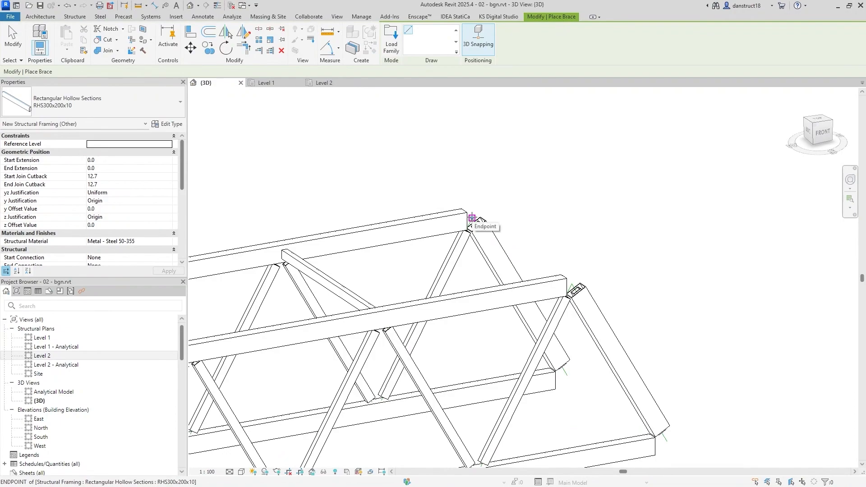
click(472, 218)
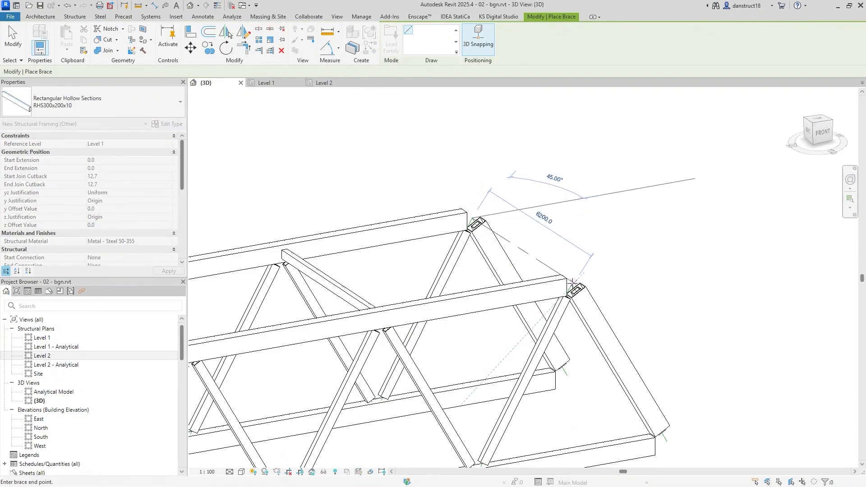
scroll(573, 284, up, 1)
scroll(571, 285, up, 2)
scroll(575, 271, down, 2)
shift+middle_drag(574, 270, 578, 302)
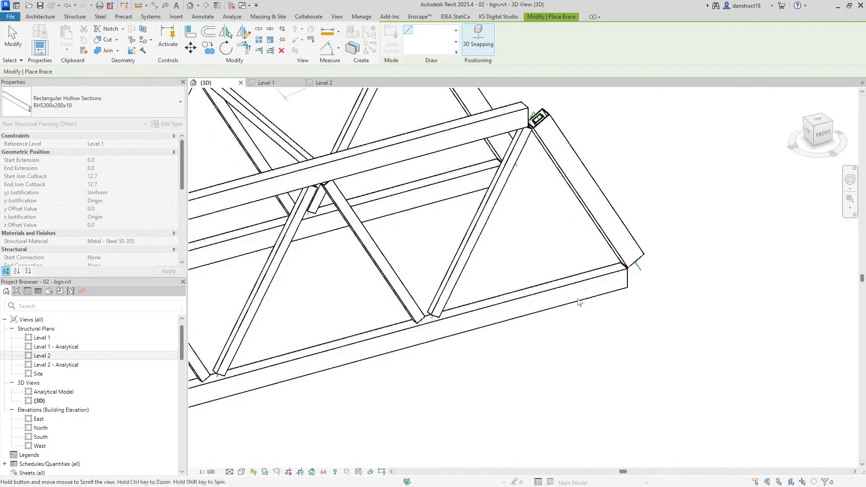
click(533, 112)
middle_drag(533, 112, 600, 282)
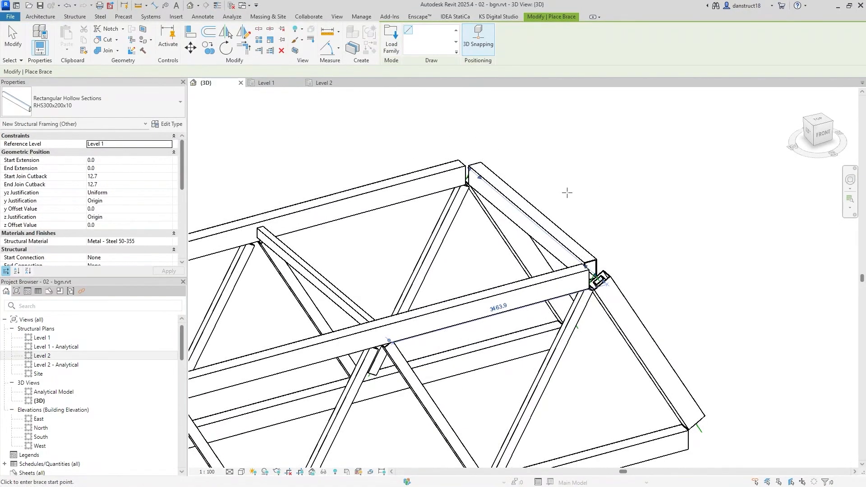
key(Escape)
Select the new end cross brace, try a Cross-Section Rotation of 30°, and inspect it from the Front view
click(547, 222)
click(123, 153)
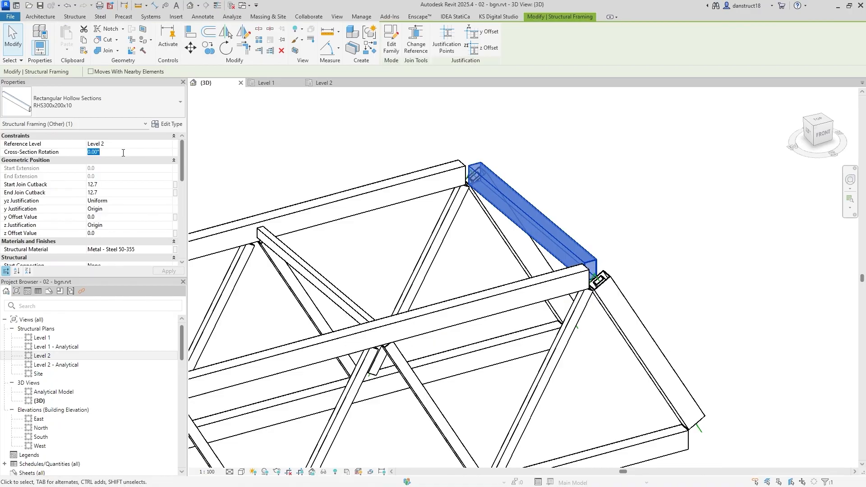
click(124, 152)
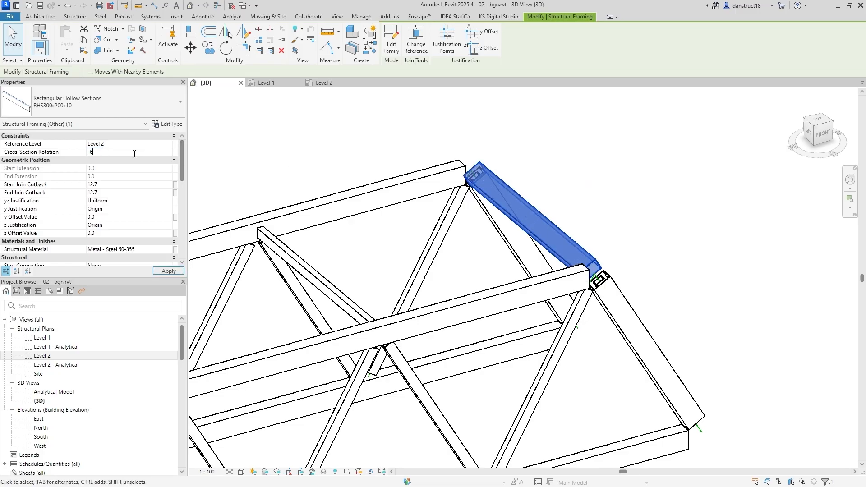
shift+middle_drag(542, 174, 416, 151)
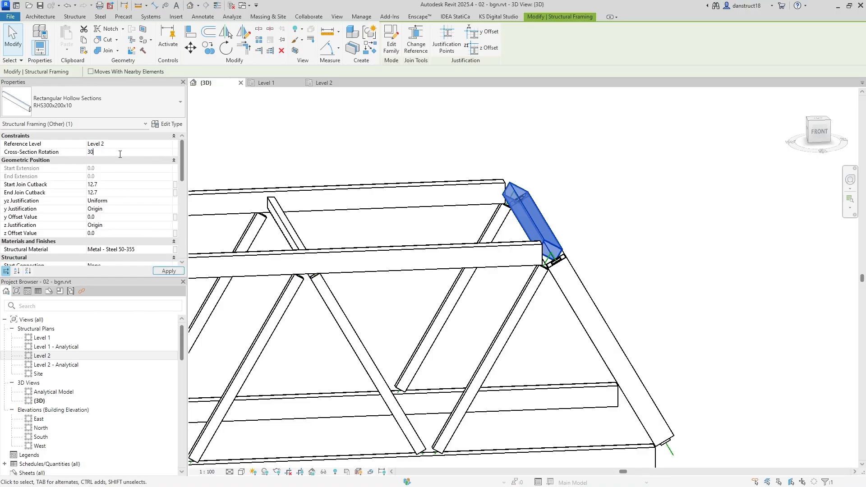
shift+middle_drag(560, 169, 558, 147)
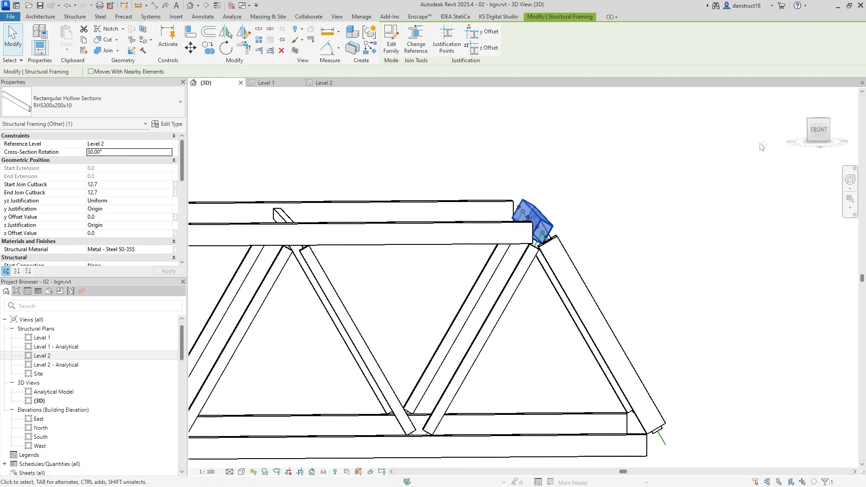
click(823, 133)
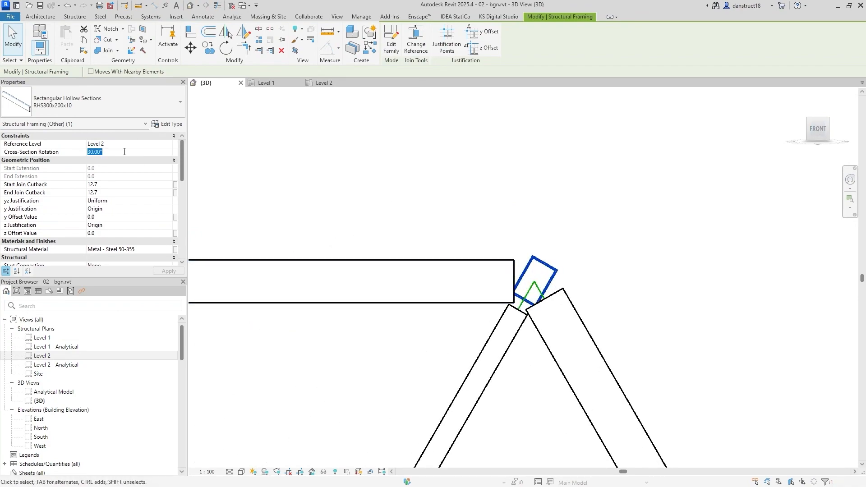
Try Cross-Section Rotations of 0° and -60° on the selected end cross brace
text(0)
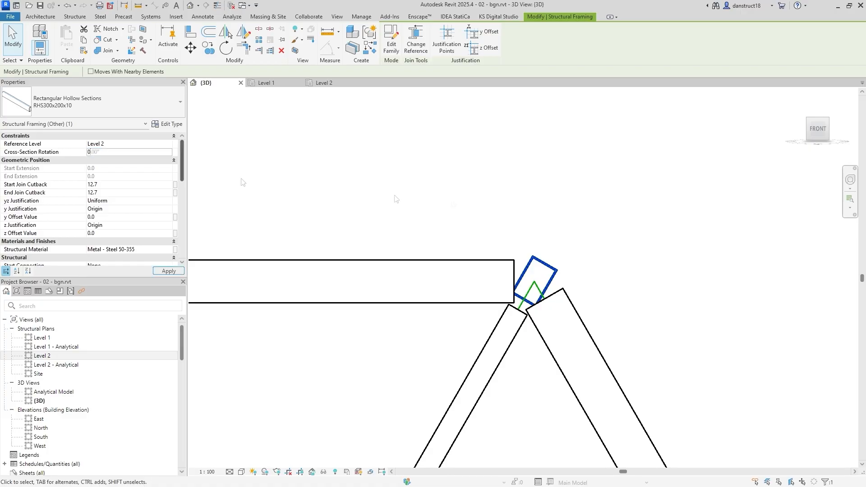
key(Return)
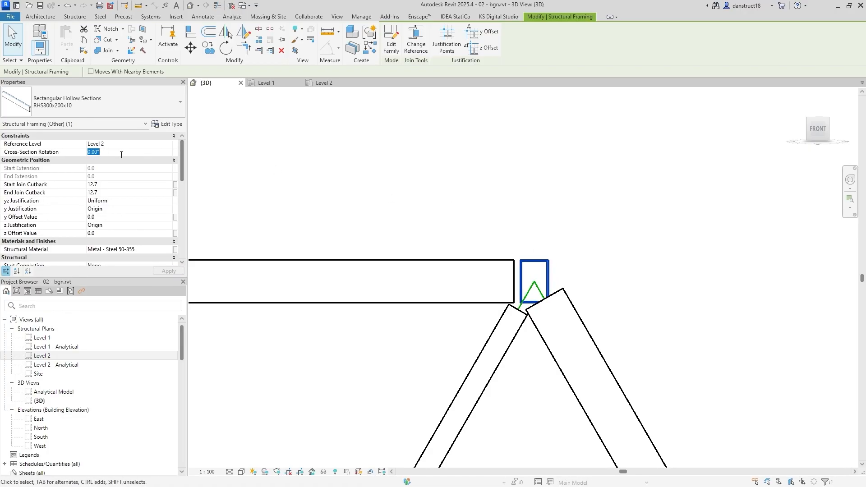
key(Return)
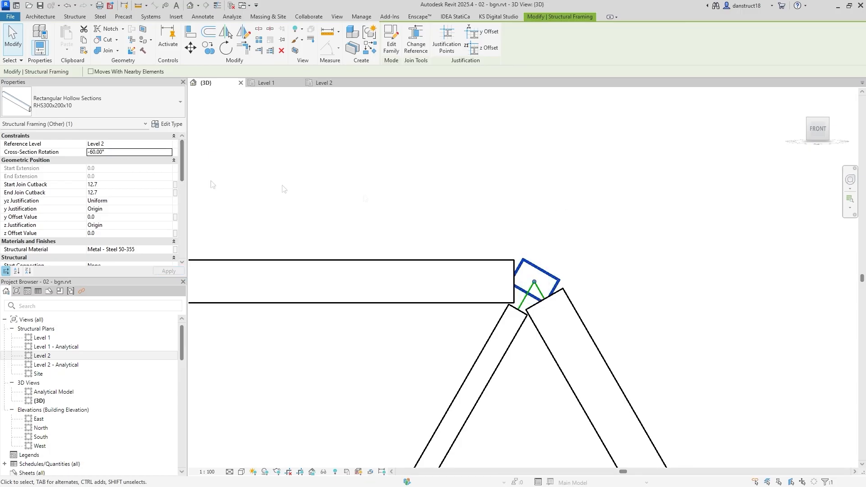
Re-enter the Cross-Section Rotation of the selected end cross brace and clear the selection
text(0)
key(Return)
scroll(478, 176, down, 3)
click(385, 173)
shift+middle_drag(385, 173, 474, 364)
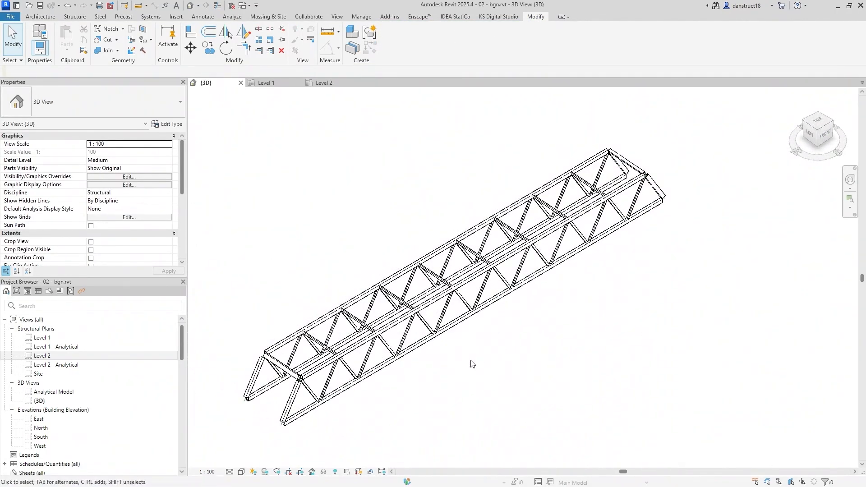
Check the section type of the first inner cross brace and set the 3D view's detail level to Coarse
scroll(288, 384, up, 4)
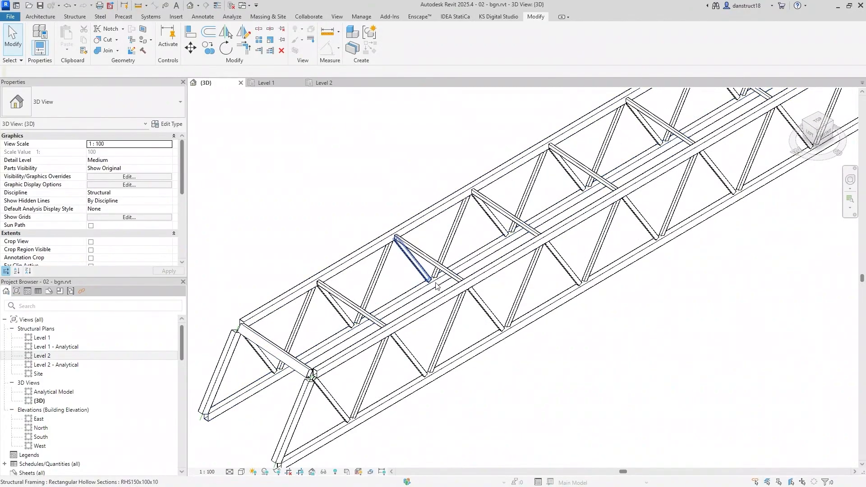
shift+middle_drag(271, 410, 289, 393)
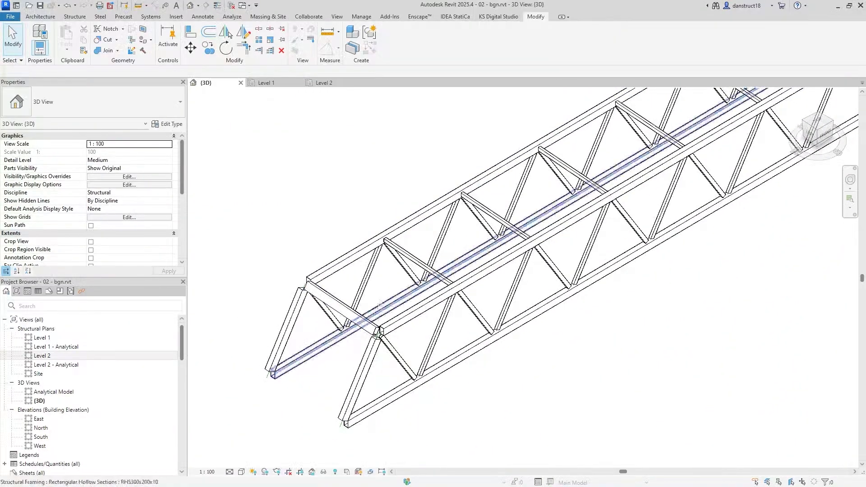
click(420, 268)
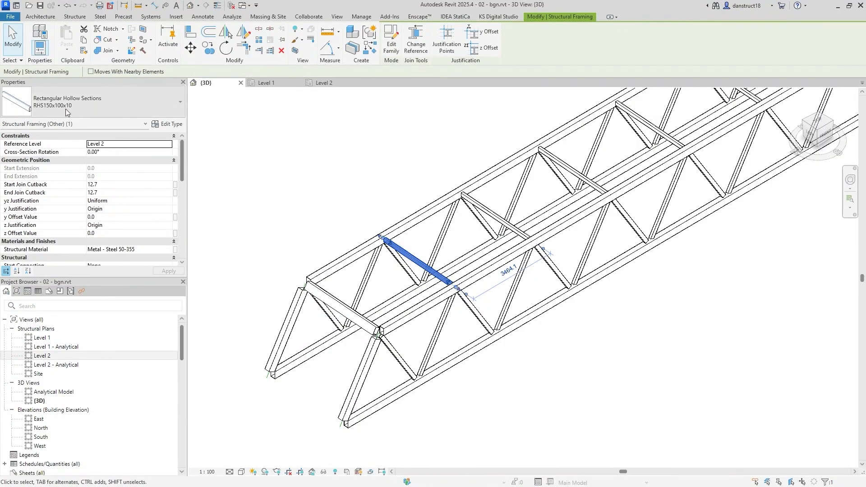
click(234, 186)
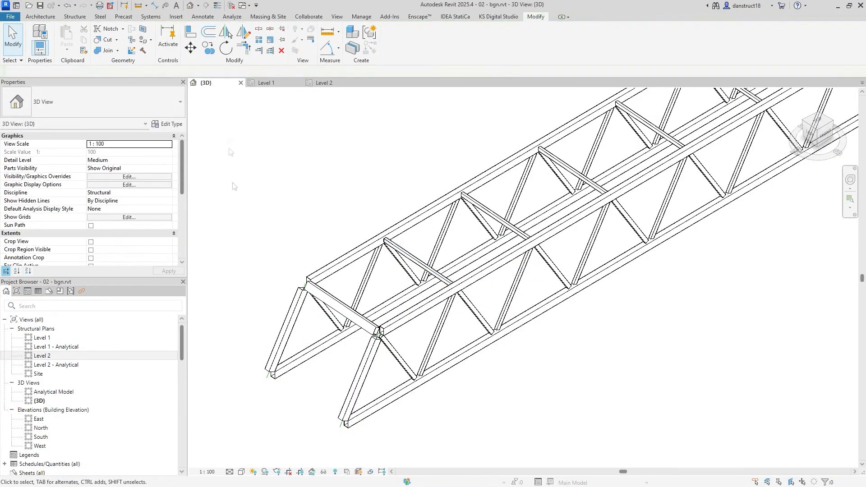
click(241, 472)
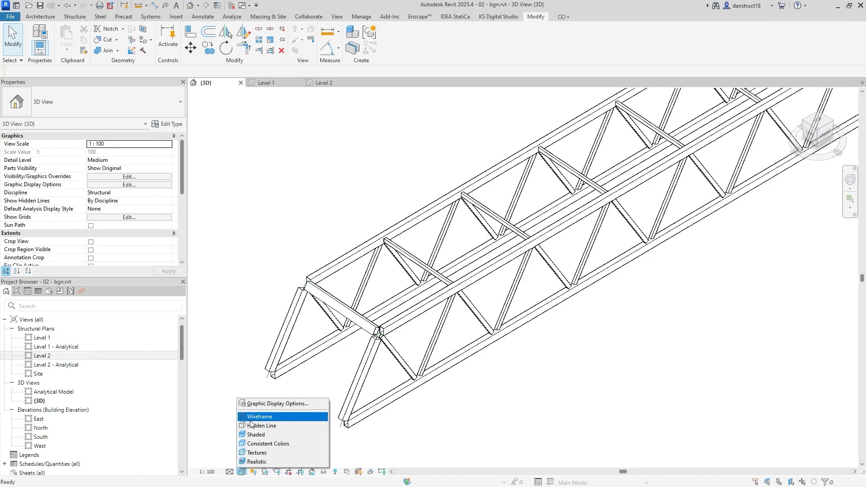
click(229, 472)
click(244, 445)
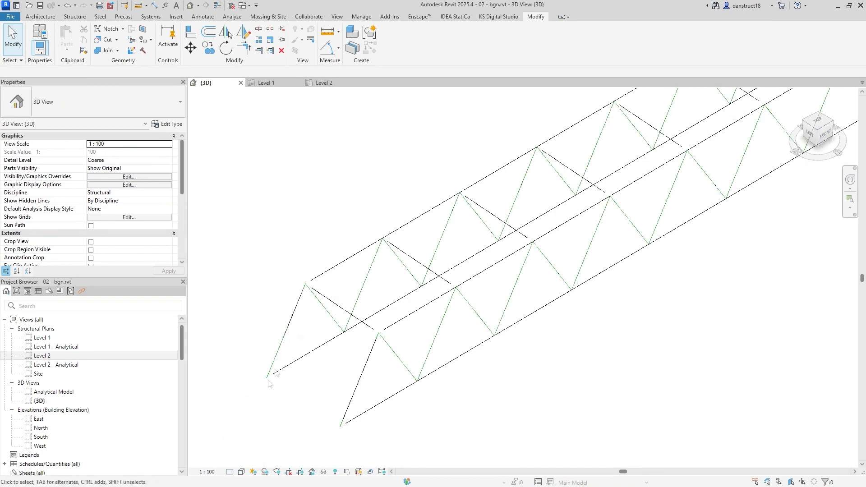
Create two diagonal braces similar to the RHS150x100x10 cross brace, from the front truss's end top node to the rear second node and front third node
scroll(403, 260, up, 1)
click(416, 258)
key(c)
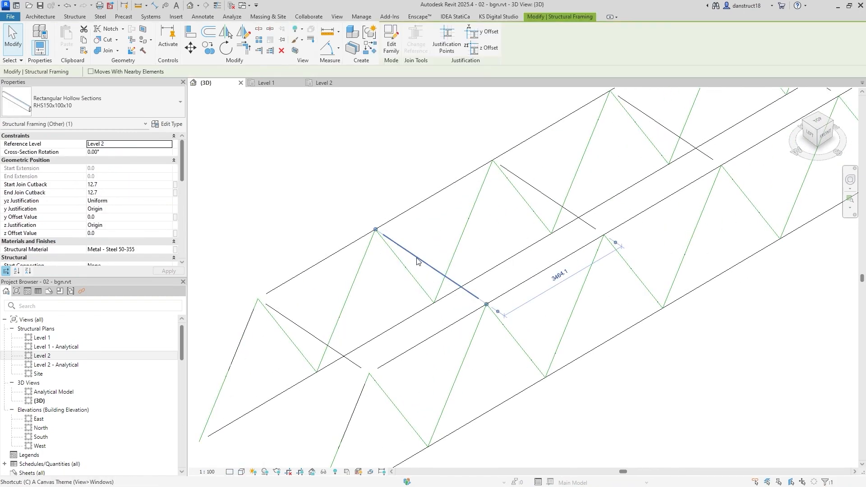
key(s)
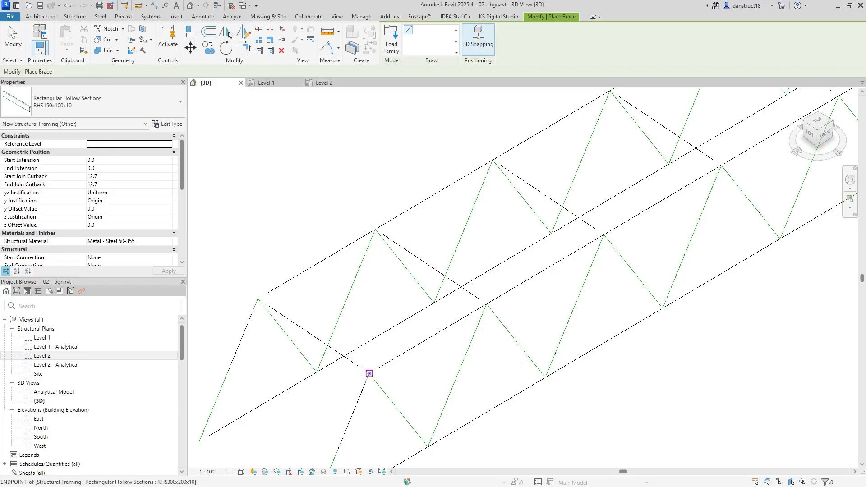
click(369, 373)
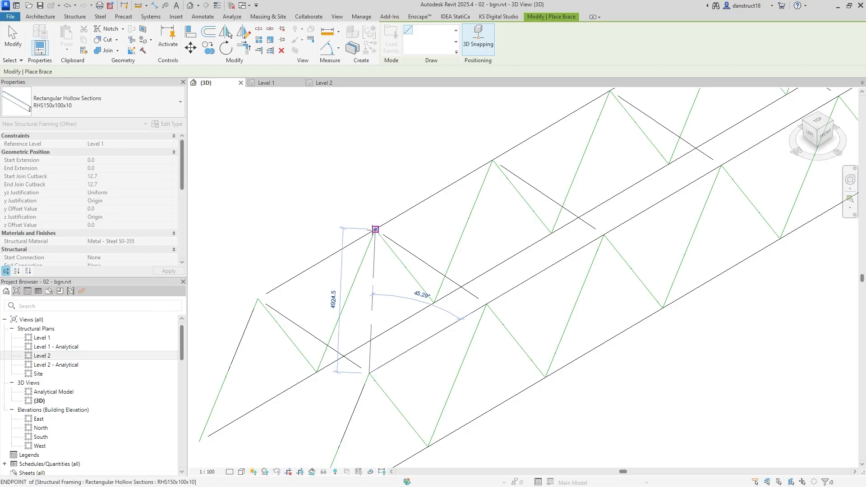
click(375, 230)
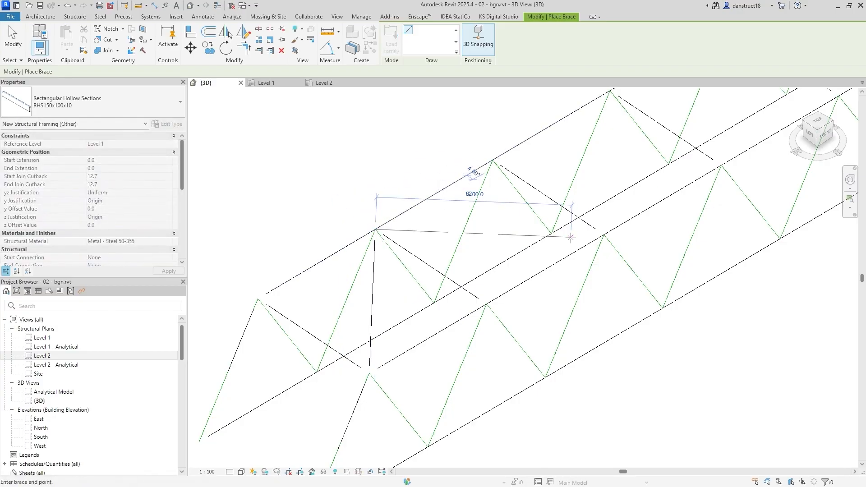
click(604, 235)
key(Escape)
key(Escape)
Set the 3D view's detail level to Medium and select the two new diagonal braces
click(241, 471)
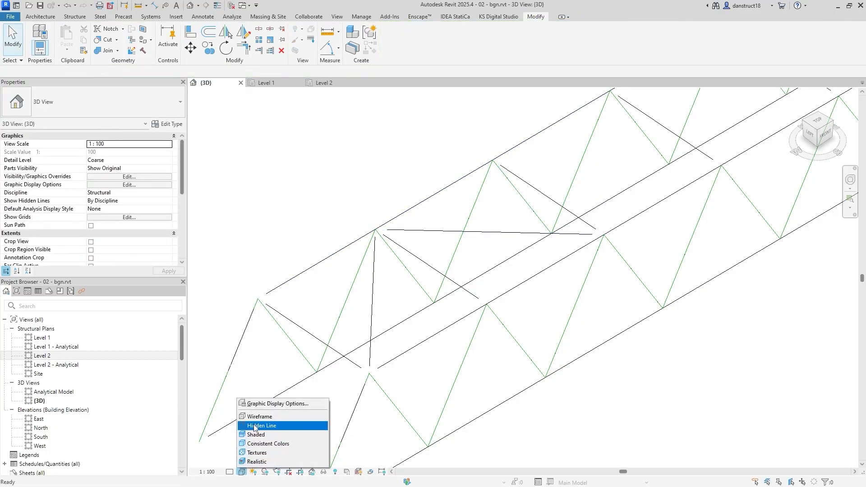
click(231, 473)
click(235, 453)
scroll(451, 270, down, 2)
mouse_move(454, 289)
shift+middle_down()
mouse_move(456, 321)
mouse_move(470, 321)
shift+middle_up()
scroll(458, 304, down, 3)
shift+middle_drag(344, 223, 337, 188)
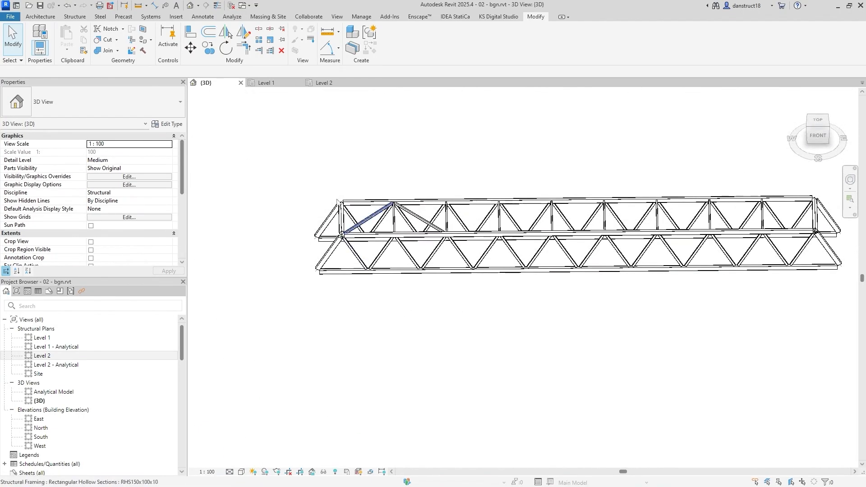
scroll(336, 189, up, 2)
click(396, 242)
ctrl+click(468, 242)
shift+middle_drag(429, 214, 478, 219)
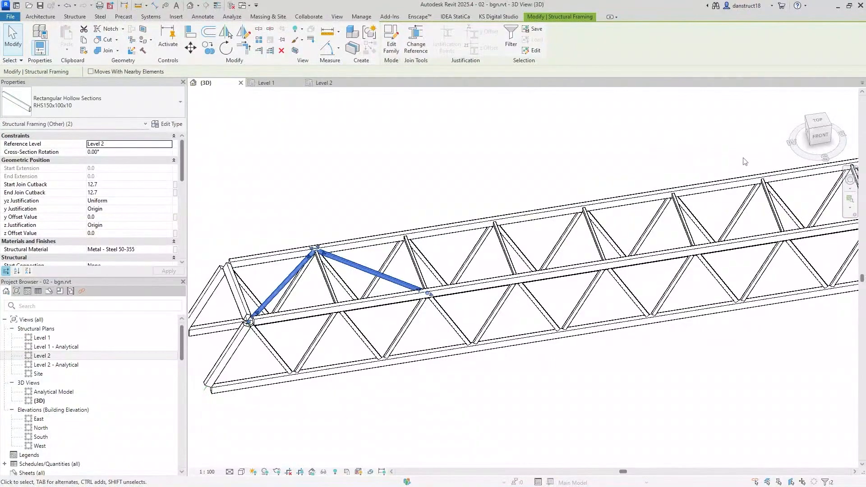
Examine the two selected diagonal braces from the Front view and at an angle
click(823, 141)
middle_drag(567, 243, 445, 232)
scroll(445, 232, down, 2)
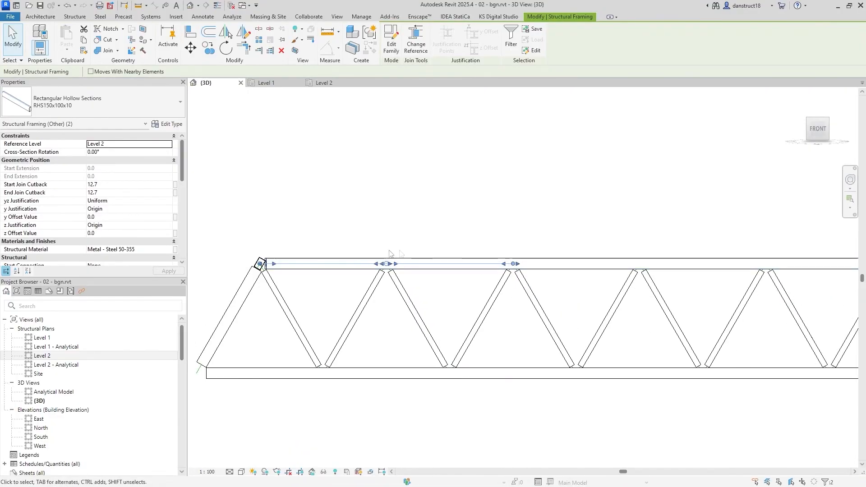
shift+middle_drag(391, 254, 381, 342)
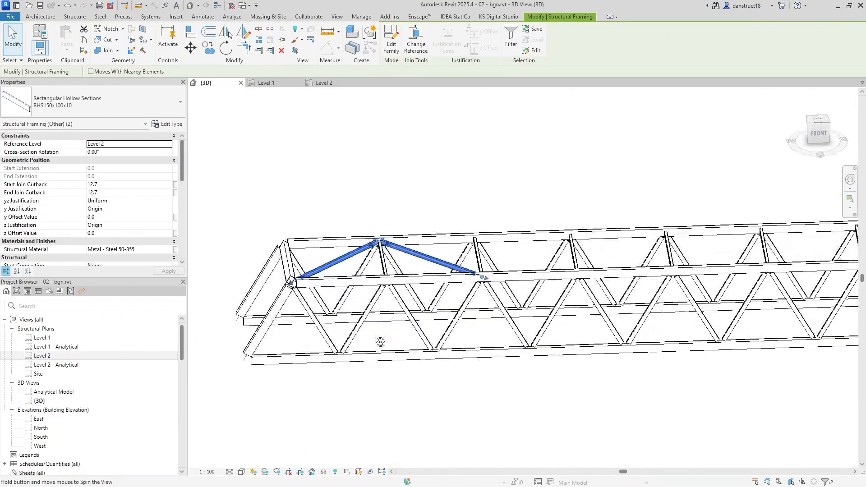
click(819, 134)
middle_drag(593, 221, 488, 218)
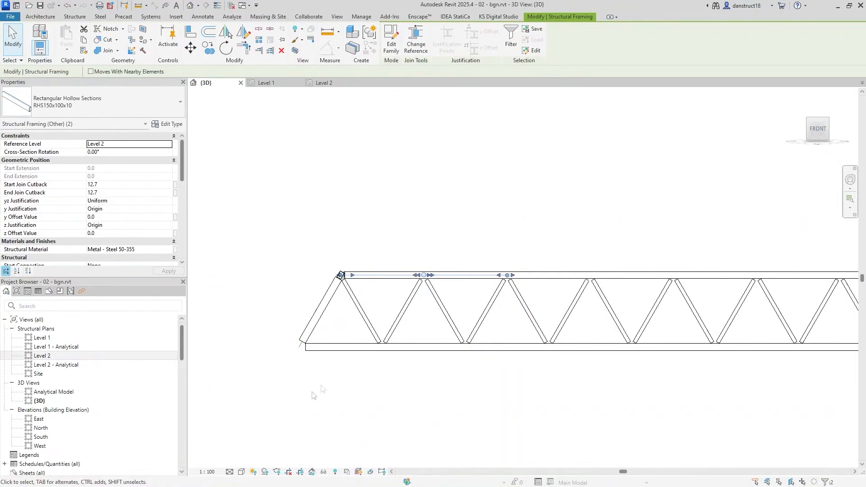
Set the 3D view's detail level to Coarse and clear the brace selection
click(229, 472)
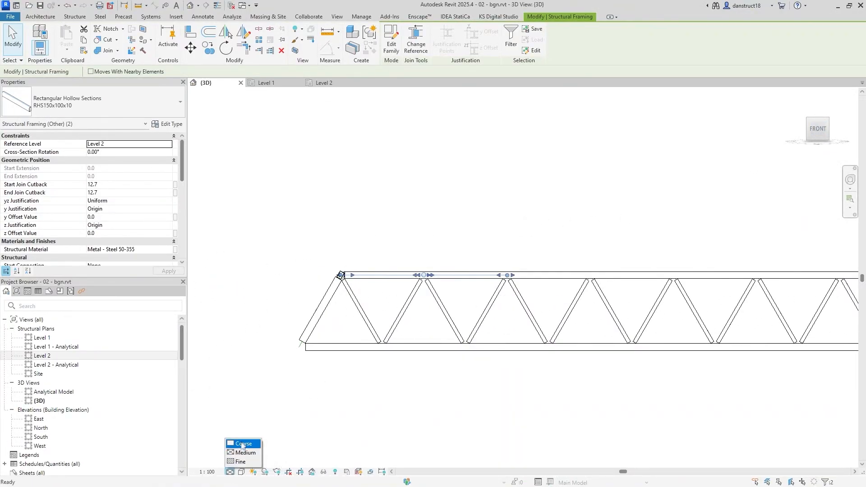
click(248, 446)
key(c)
key(o)
key(Escape)
Select the two diagonal braces and, in the Top view, copy them from the front truss's end node to its third node
shift+middle_drag(384, 253, 395, 298)
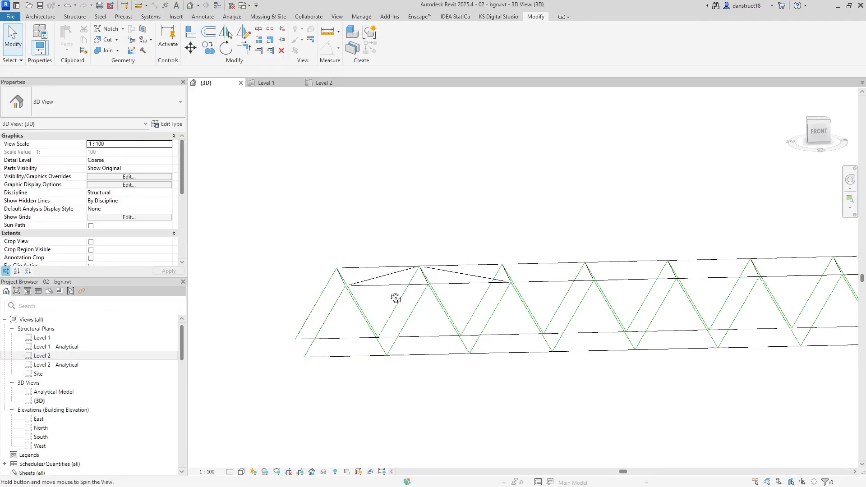
click(387, 278)
ctrl+click(460, 274)
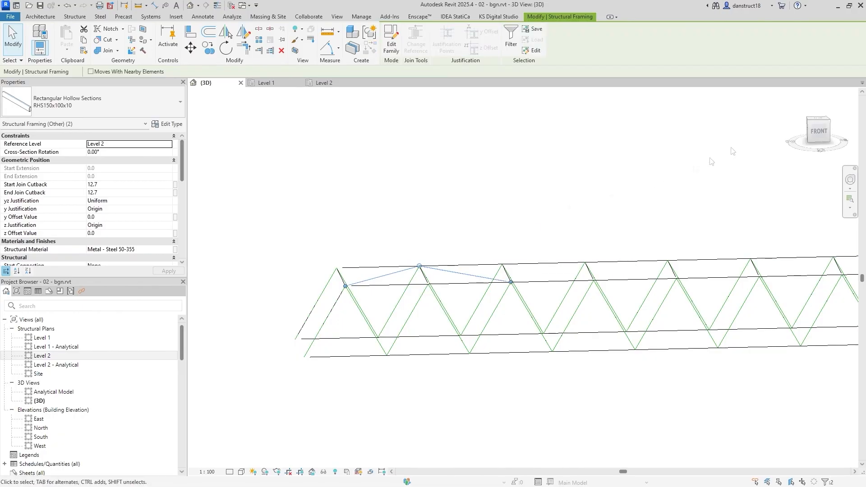
click(818, 122)
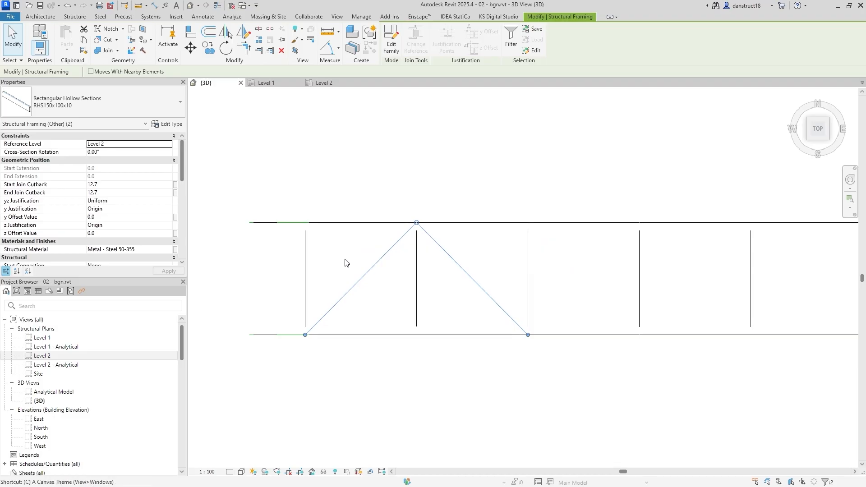
key(c)
key(o)
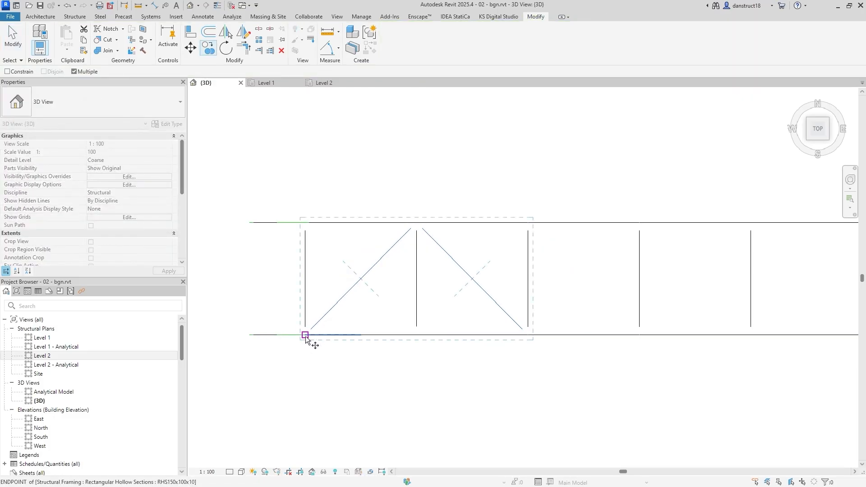
click(301, 335)
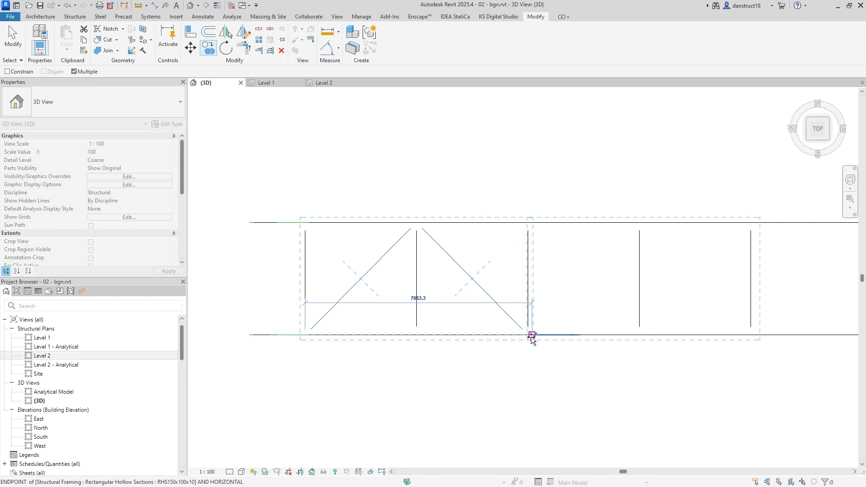
scroll(529, 339, up, 2)
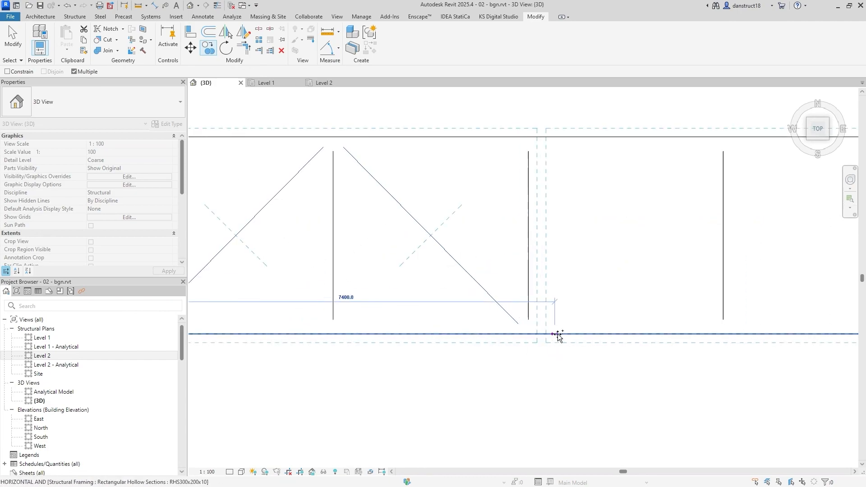
scroll(529, 339, up, 3)
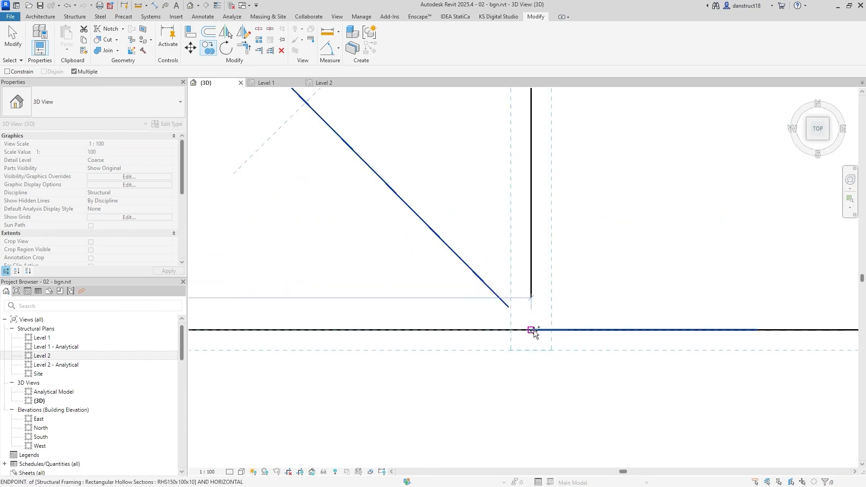
click(534, 331)
scroll(540, 303, down, 5)
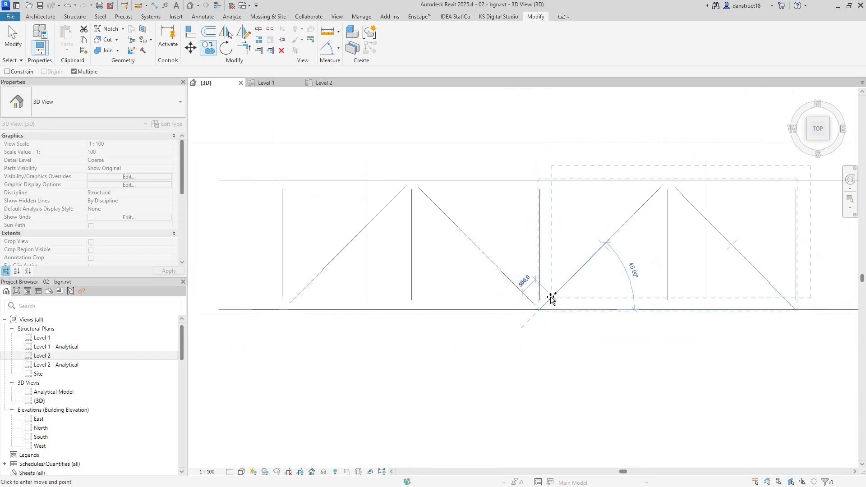
Place three more copies of the diagonal brace pair at every second front top-chord node up to the truss's far end
middle_drag(331, 300, 299, 300)
scroll(497, 298, up, 9)
click(522, 314)
scroll(521, 314, down, 6)
scroll(522, 316, down, 5)
scroll(557, 316, up, 8)
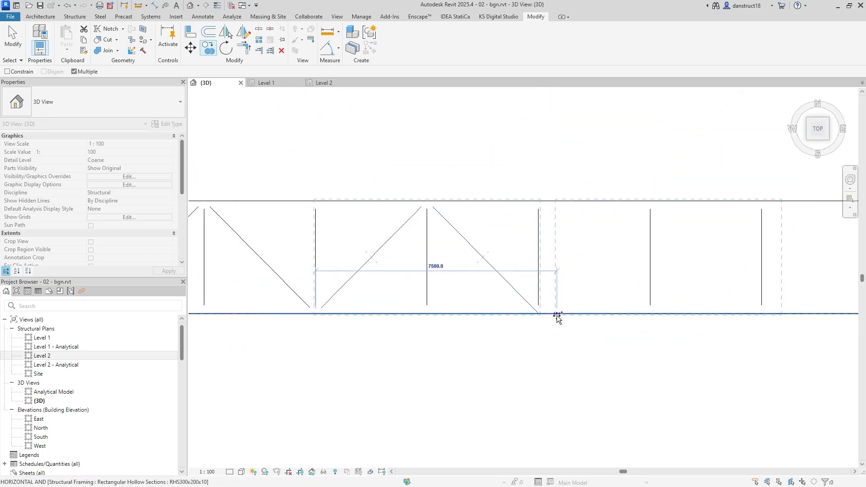
click(529, 315)
middle_drag(702, 292, 422, 303)
click(588, 325)
scroll(587, 326, down, 2)
middle_drag(586, 327, 421, 327)
key(Escape)
Delete the last copied diagonal brace that overhangs the far end of the trusses
scroll(549, 236, down, 3)
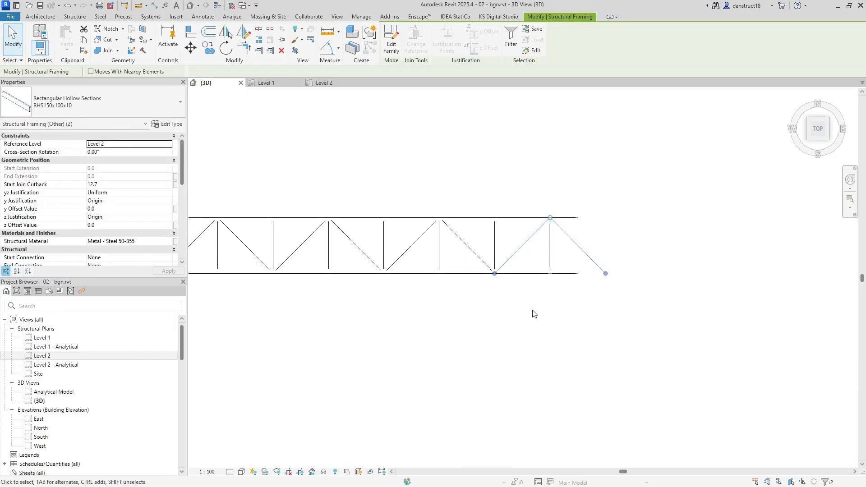
click(534, 313)
shift+middle_drag(559, 295, 569, 229)
click(569, 225)
key(Delete)
Set the 3D view's detail level to Medium and inspect the braced trusses at an angle
middle_drag(228, 447, 439, 363)
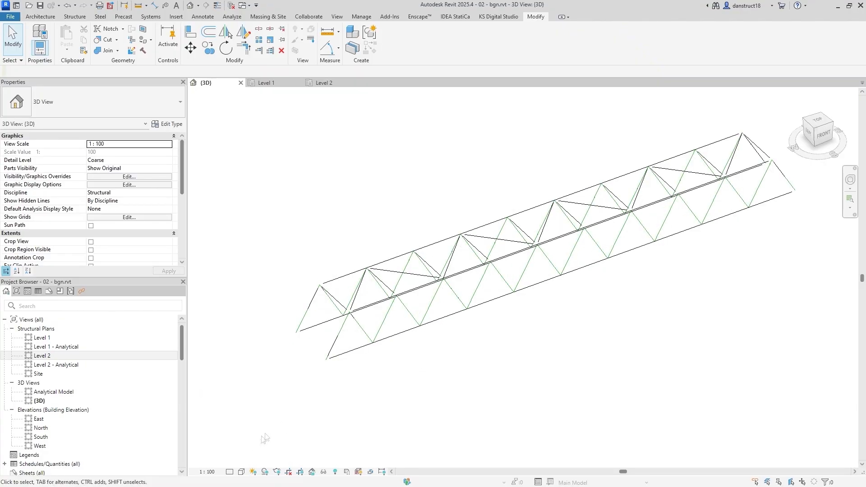
click(241, 472)
click(230, 472)
click(236, 453)
shift+middle_drag(549, 335, 570, 376)
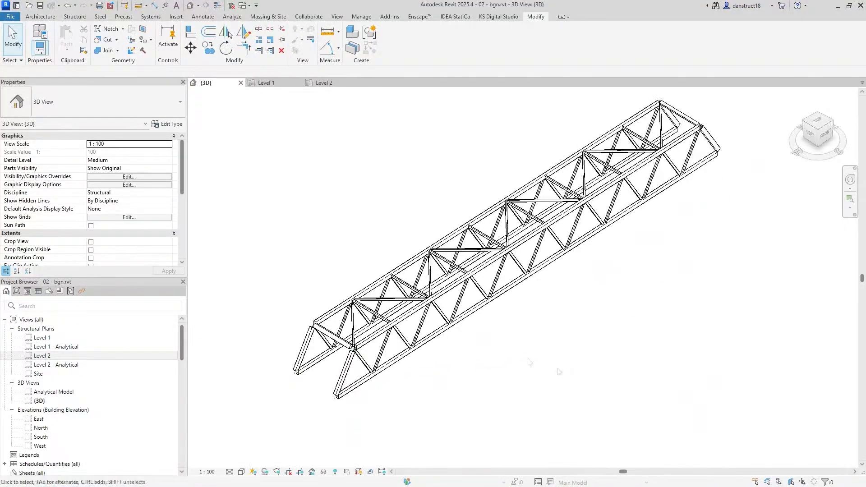
scroll(380, 297, up, 2)
shift+middle_drag(413, 358, 556, 356)
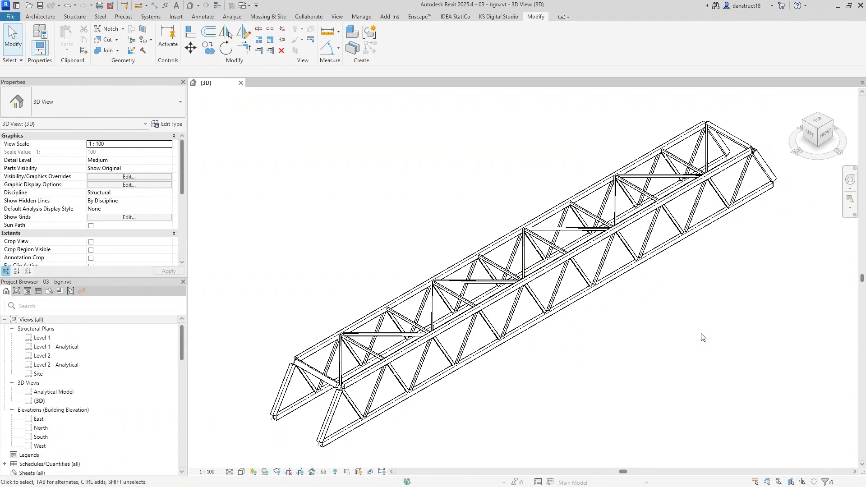
Open the Level 1 structural plan, check grids 1 and 2, and set the plan's detail level to Medium
double_click(42, 338)
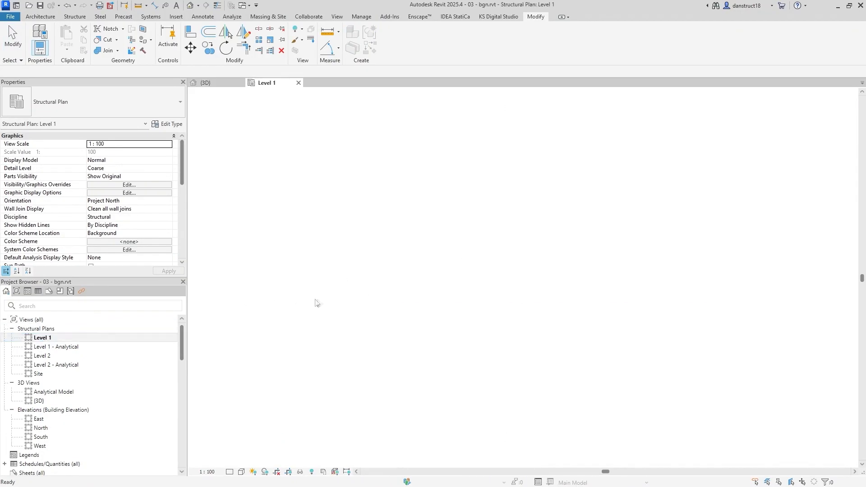
scroll(392, 297, up, 5)
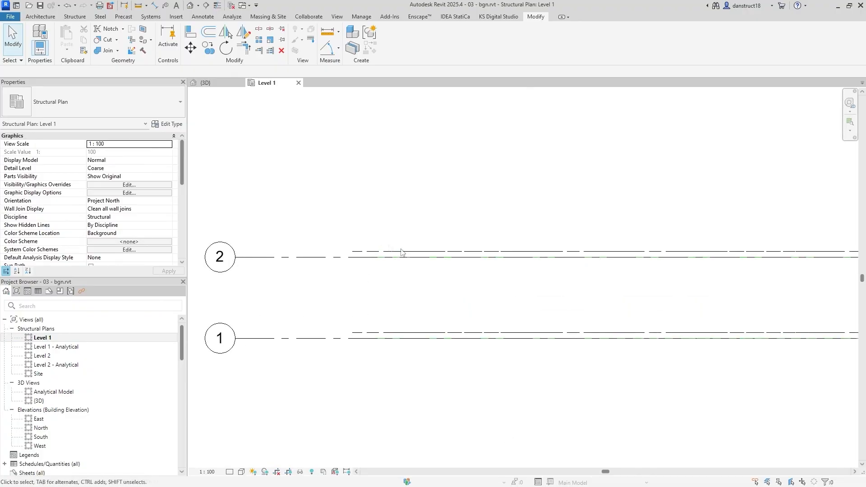
scroll(354, 256, up, 1)
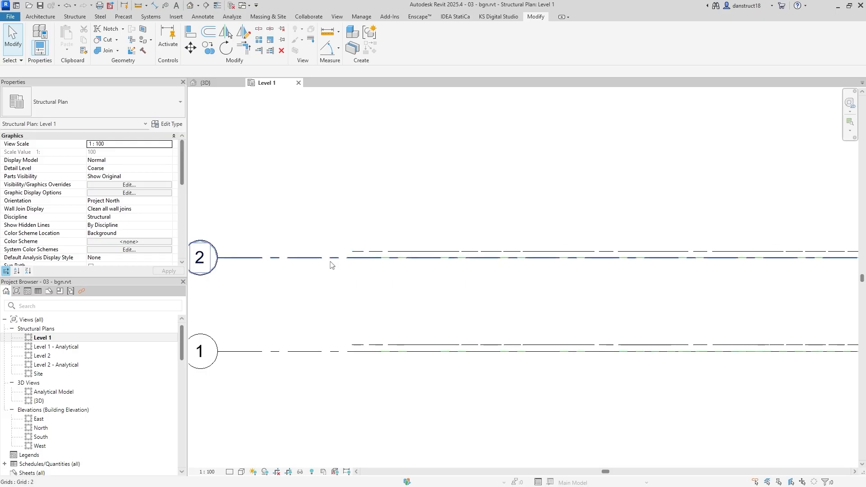
click(332, 259)
click(316, 351)
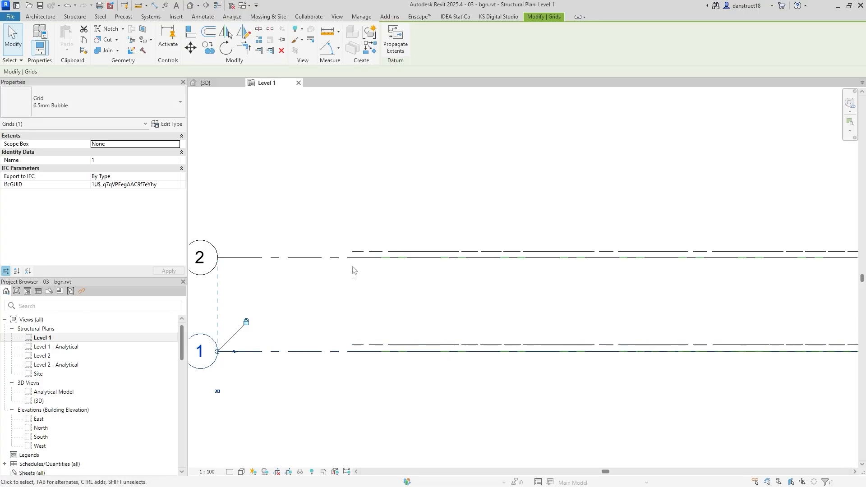
key(Escape)
click(229, 472)
click(243, 450)
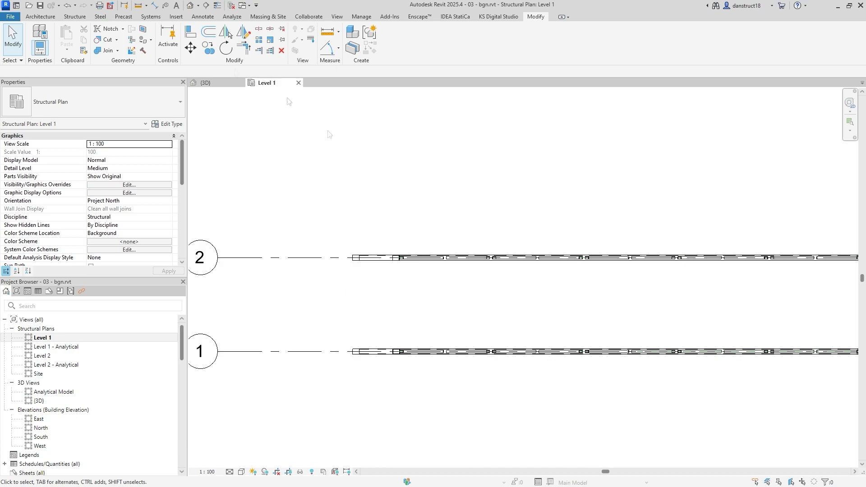
Start the Beam command and open the British Standard Rectangular Hollow Sections family for loading
click(63, 18)
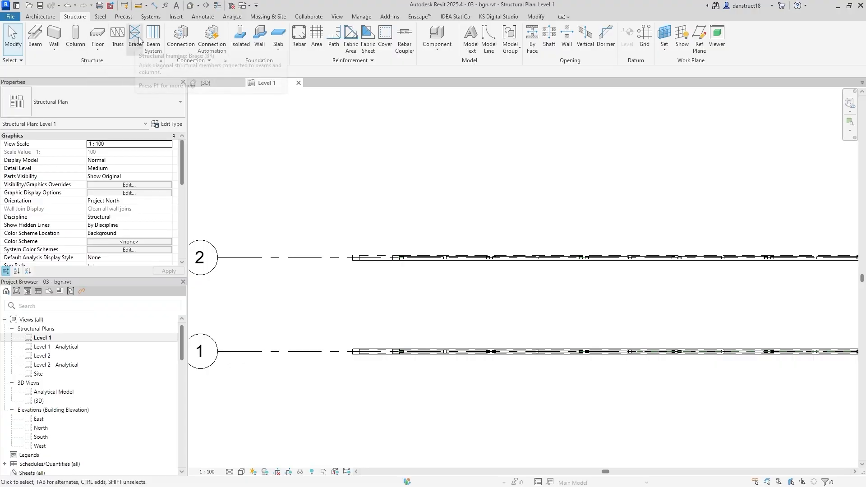
click(36, 39)
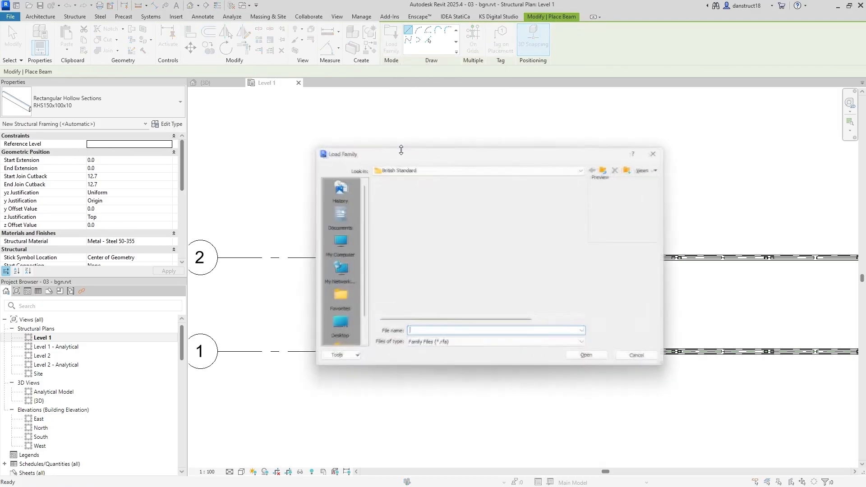
click(410, 226)
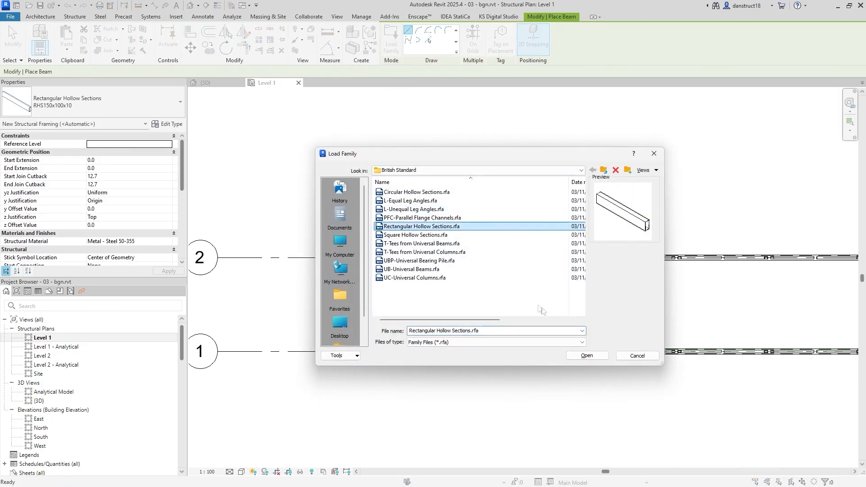
click(582, 356)
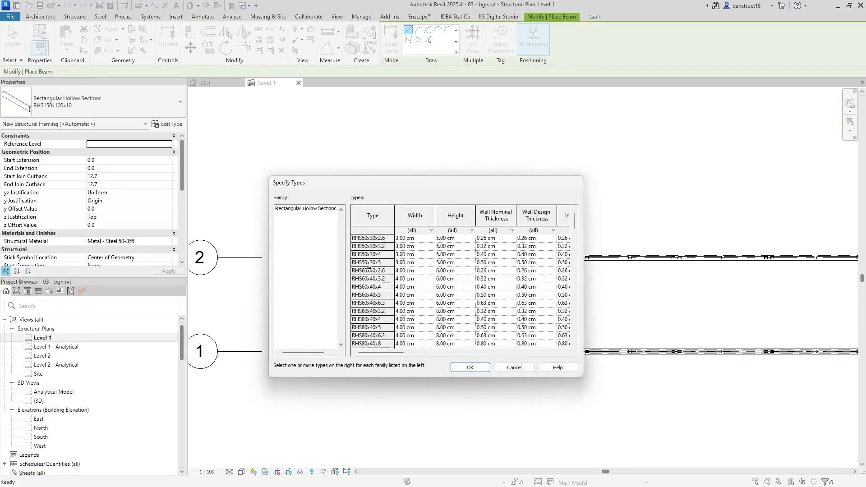
Load the RHS100x50x8 and RHS250x150x10 types of the Rectangular Hollow Sections family
scroll(369, 268, down, 6)
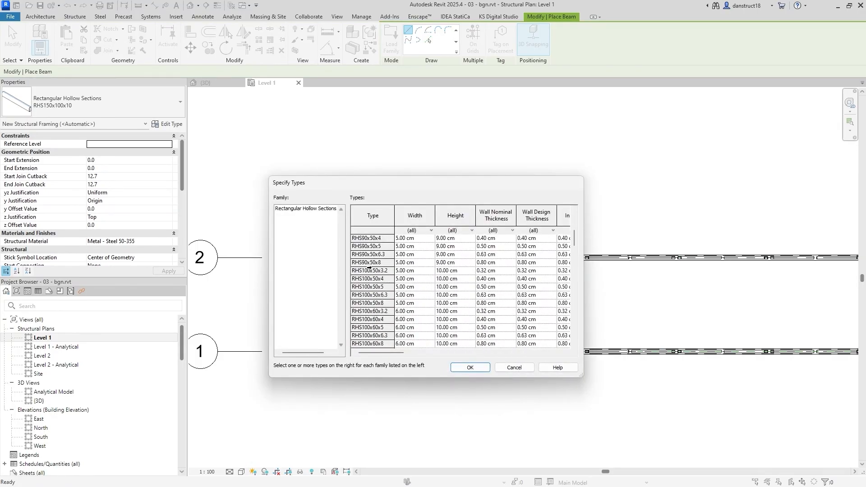
scroll(370, 268, down, 3)
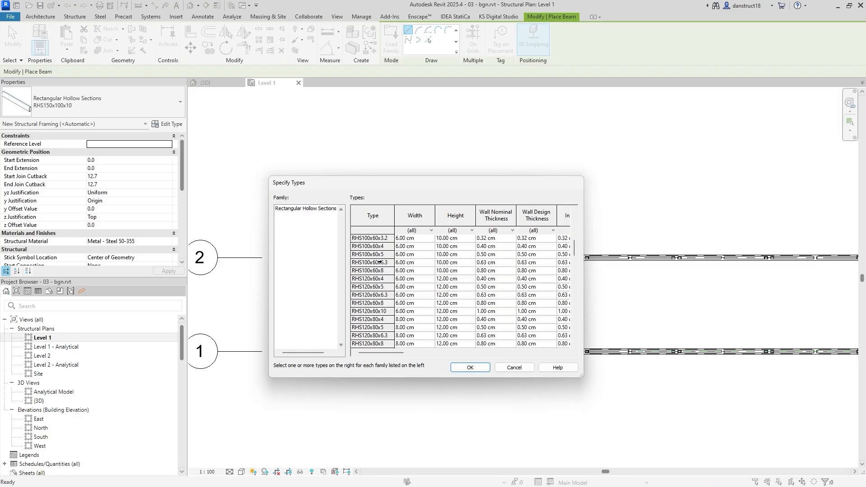
scroll(392, 267, up, 2)
click(389, 269)
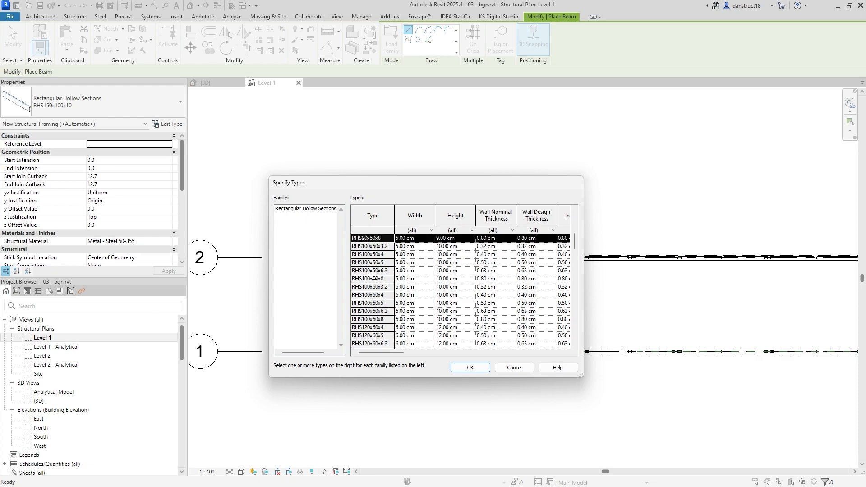
click(375, 279)
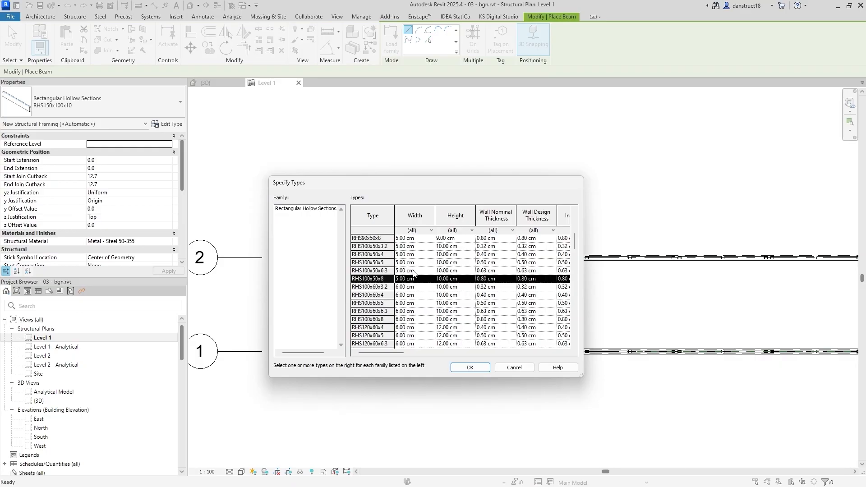
scroll(389, 283, down, 10)
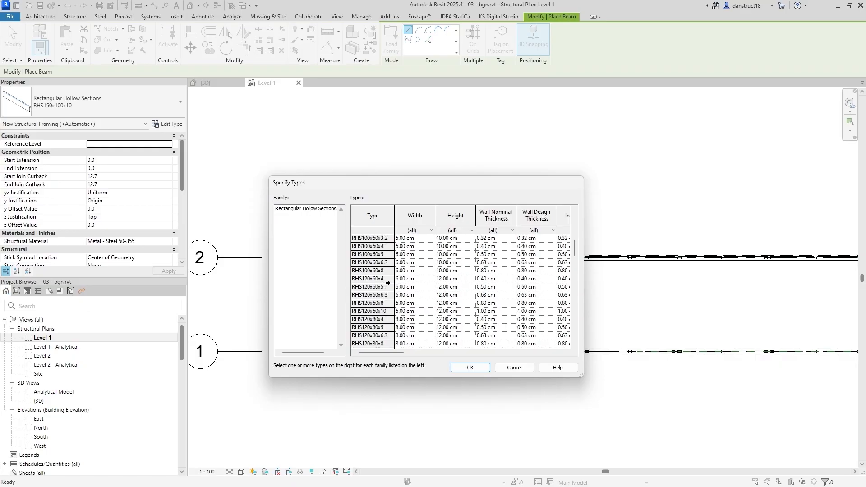
scroll(388, 283, down, 6)
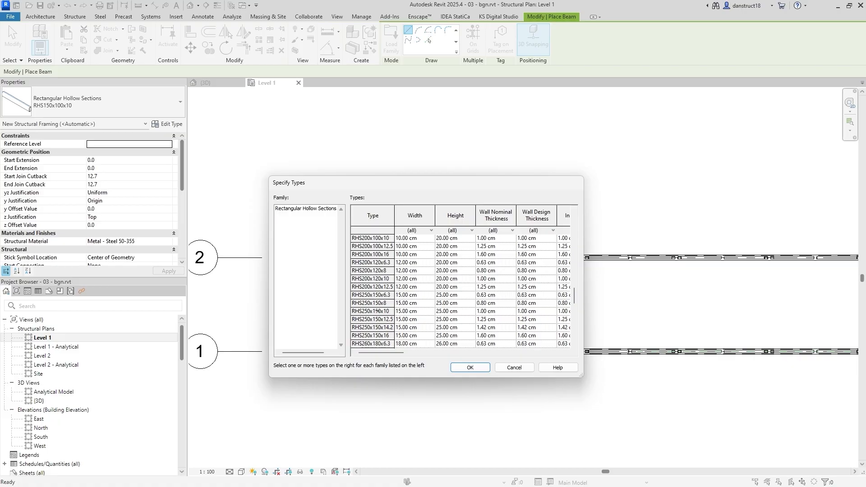
click(382, 312)
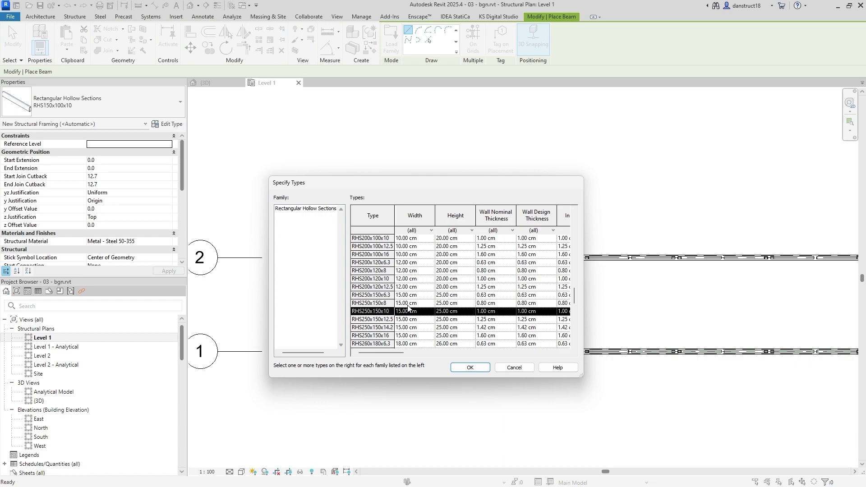
click(469, 370)
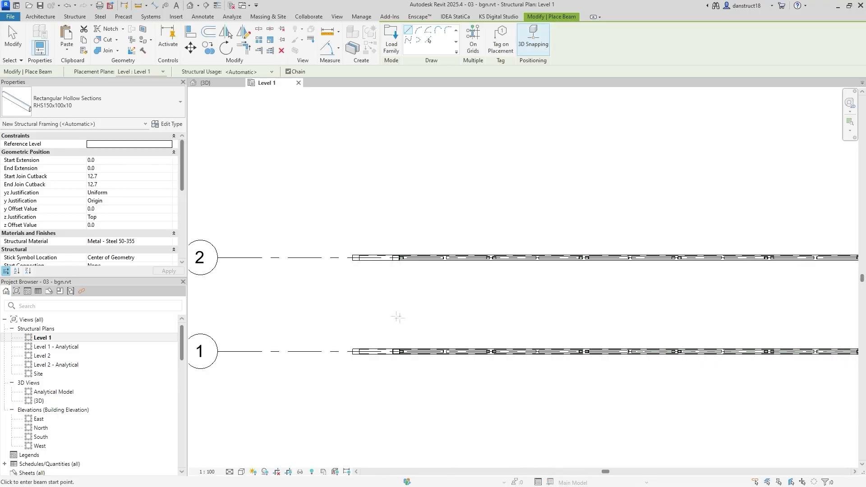
Place an RHS250x150x10 brace from grid 2 to grid 1 across the truss ends nearest the grid bubbles and check it in 3D
click(75, 17)
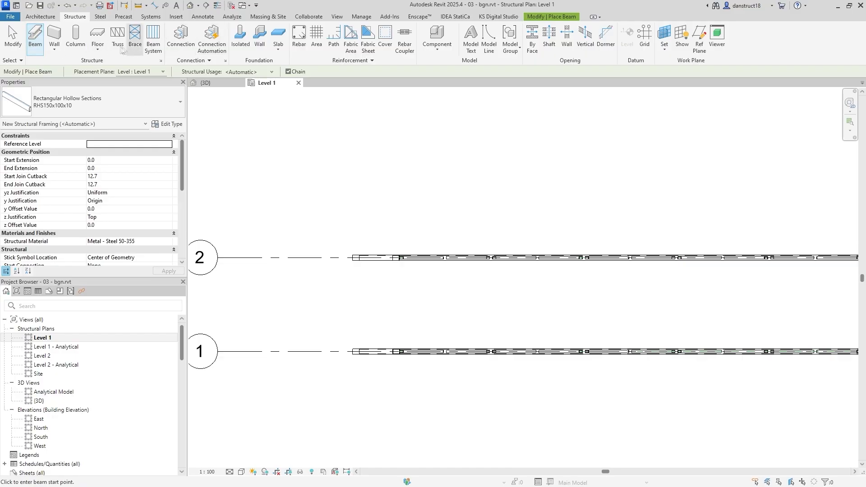
click(135, 44)
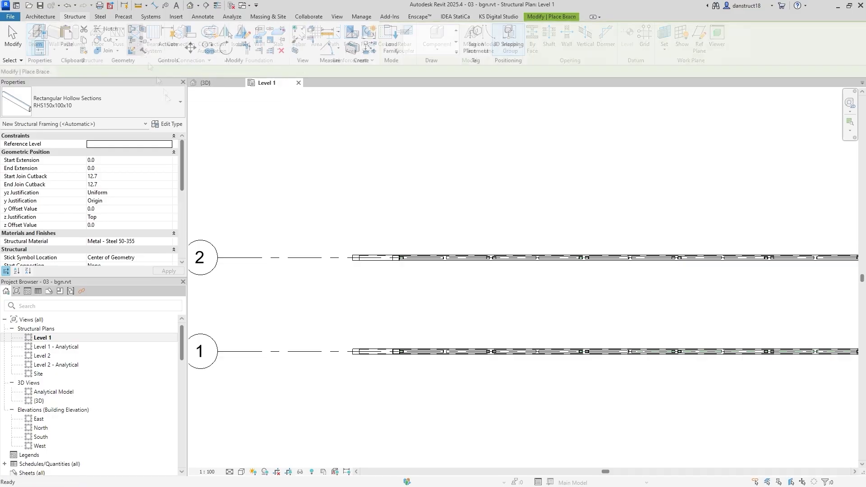
click(126, 102)
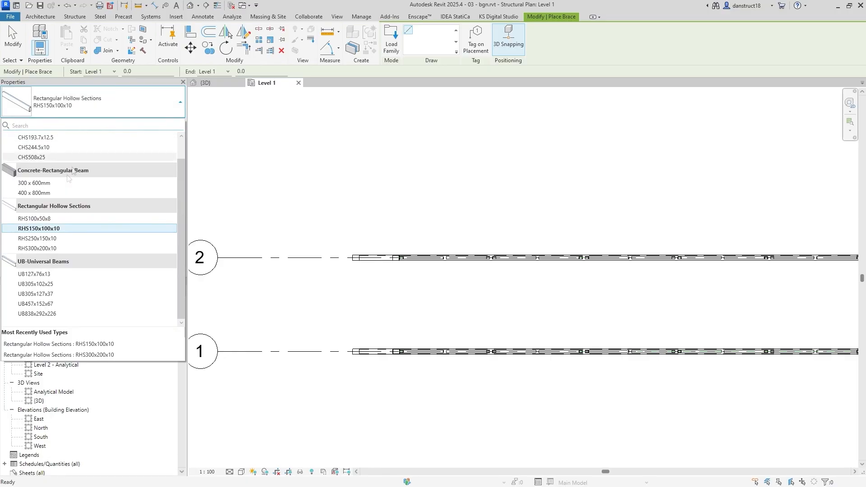
click(38, 238)
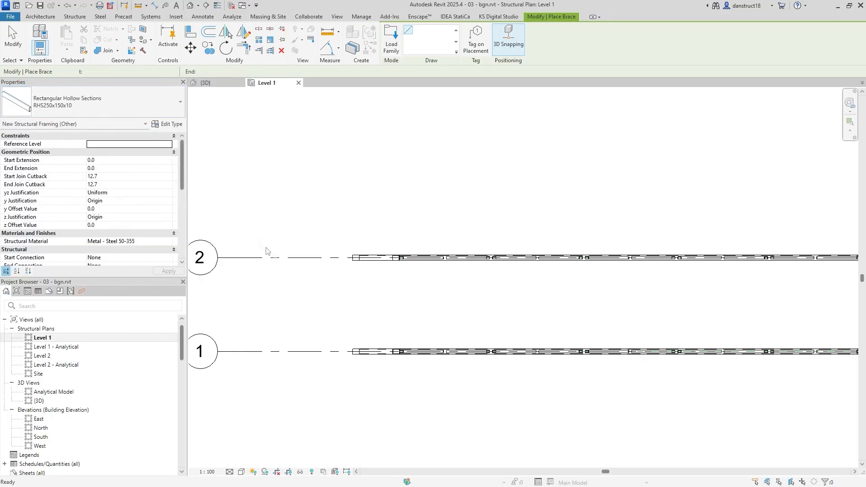
click(351, 257)
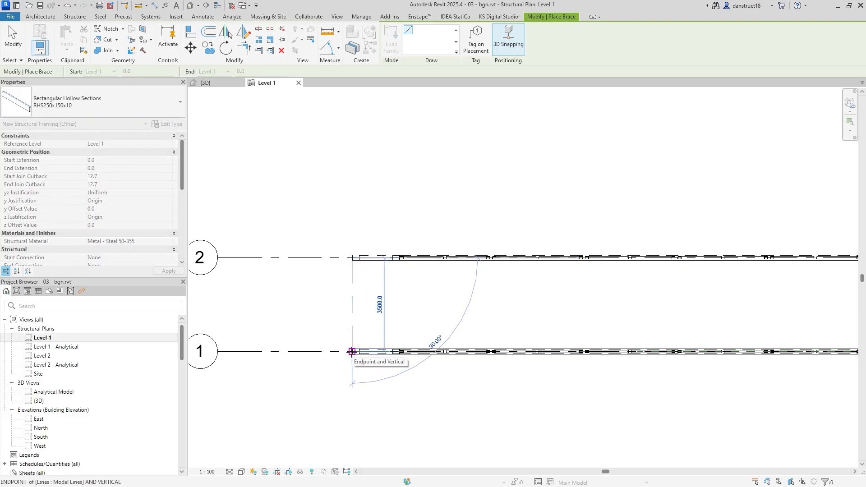
click(353, 352)
key(Escape)
key(Escape)
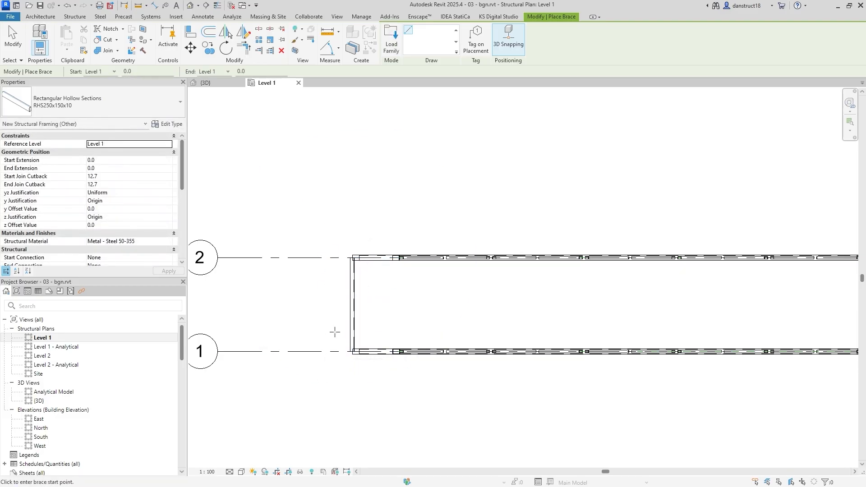
click(206, 83)
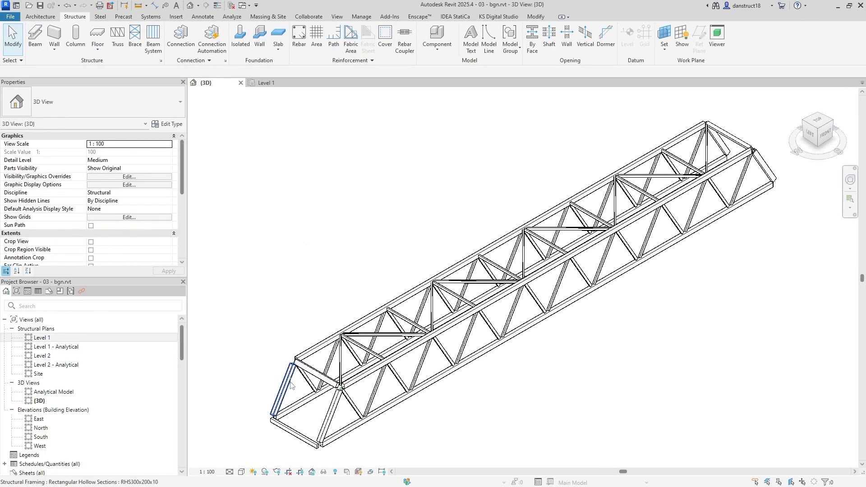
Place another RHS250x150x10 brace from grid 2 to grid 1 across the opposite ends of the trusses in the Level 1 plan
click(266, 84)
scroll(370, 173, down, 3)
middle_drag(762, 237, 577, 250)
scroll(576, 250, up, 3)
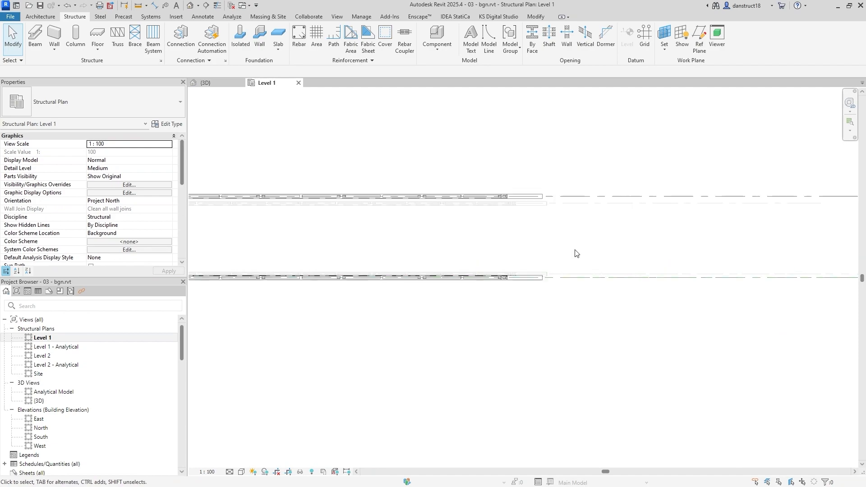
click(135, 36)
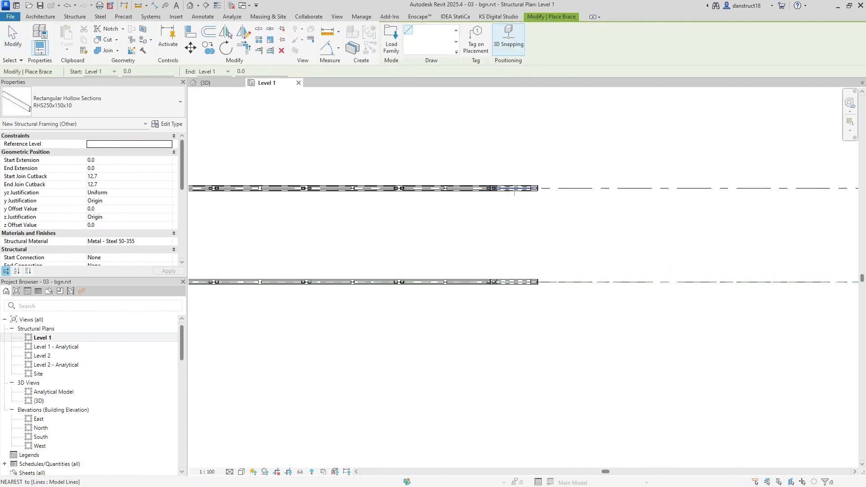
click(538, 188)
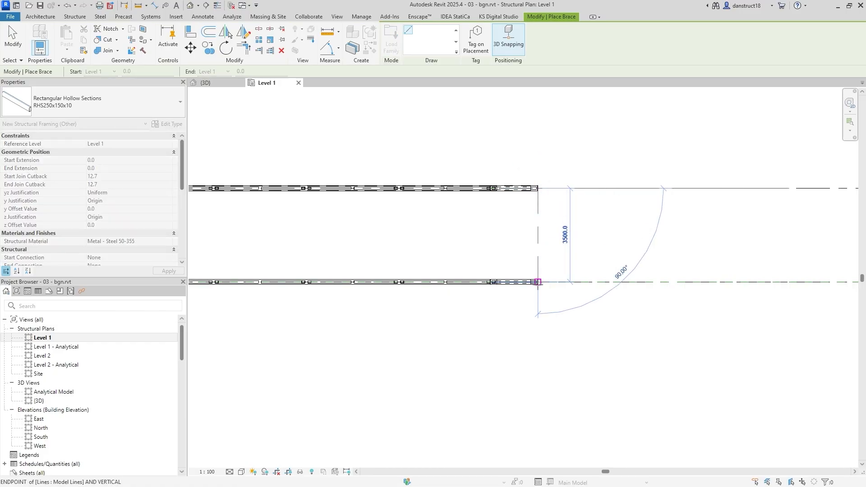
click(538, 282)
key(Escape)
key(Escape)
Add an aligned dimension between the two end braces and position it outside the truss on grid 2
scroll(471, 225, down, 2)
middle_drag(382, 227, 588, 257)
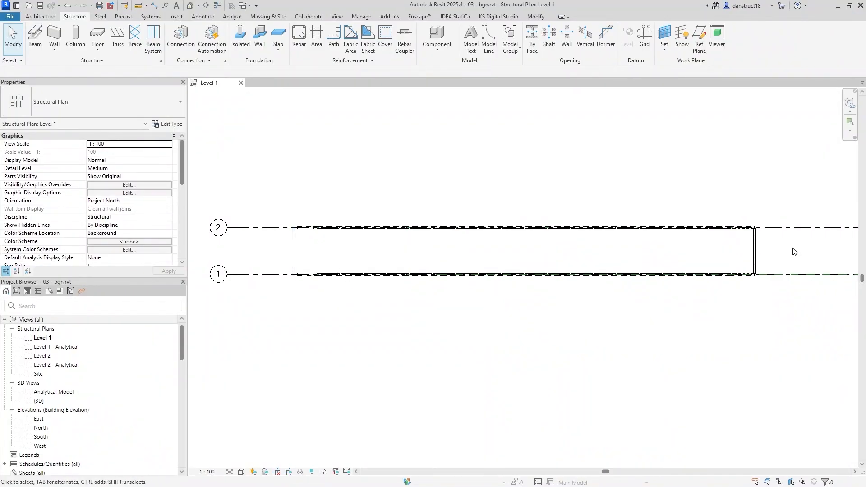
key(d)
key(i)
scroll(291, 255, up, 10)
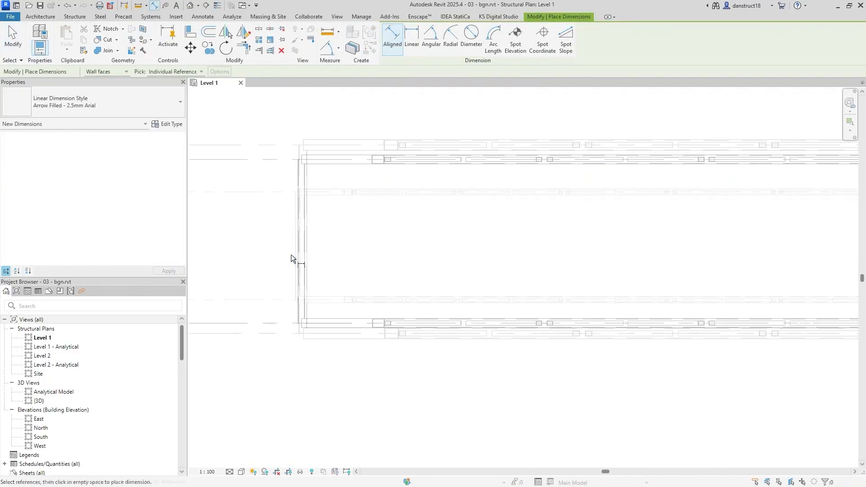
click(332, 211)
scroll(445, 212, down, 10)
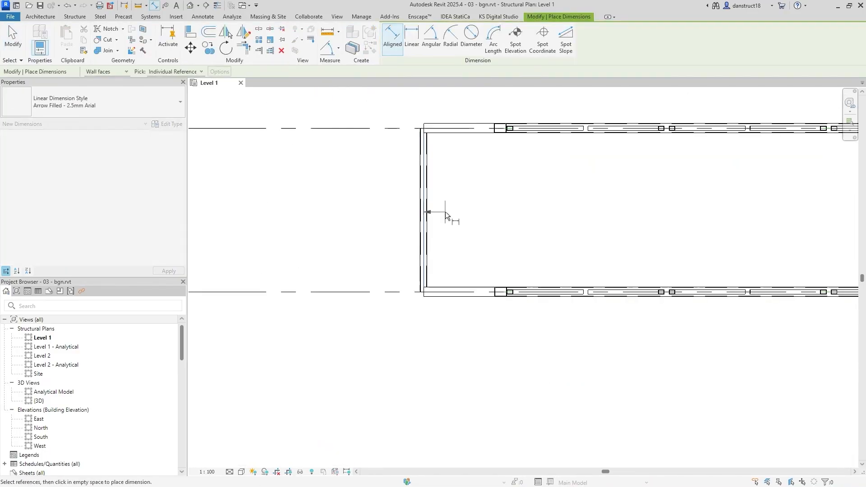
middle_drag(729, 220, 362, 232)
scroll(594, 216, up, 3)
scroll(615, 219, up, 3)
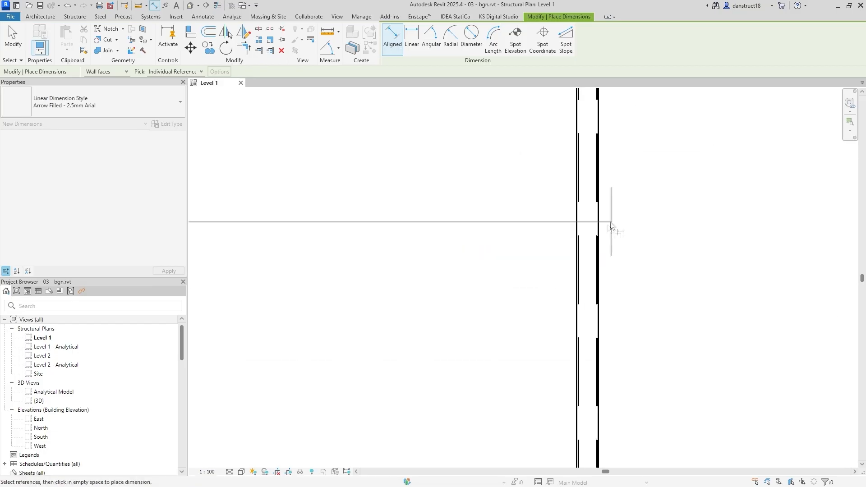
scroll(564, 233, down, 5)
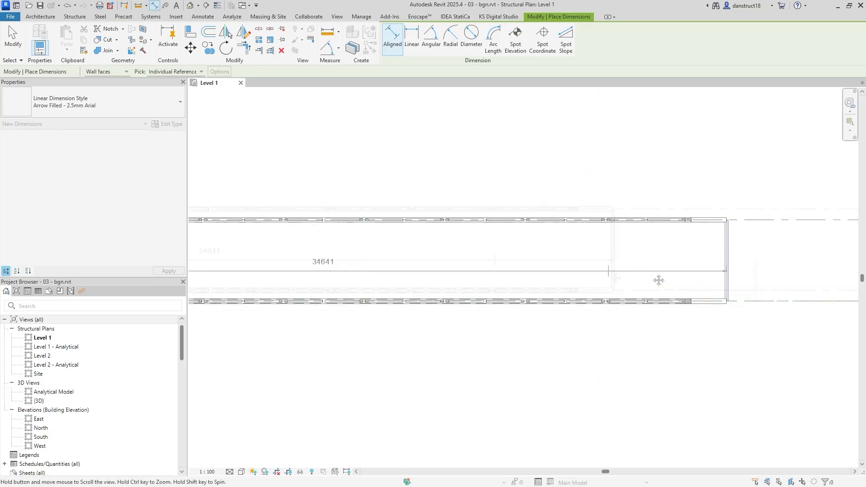
click(563, 182)
key(Escape)
key(Escape)
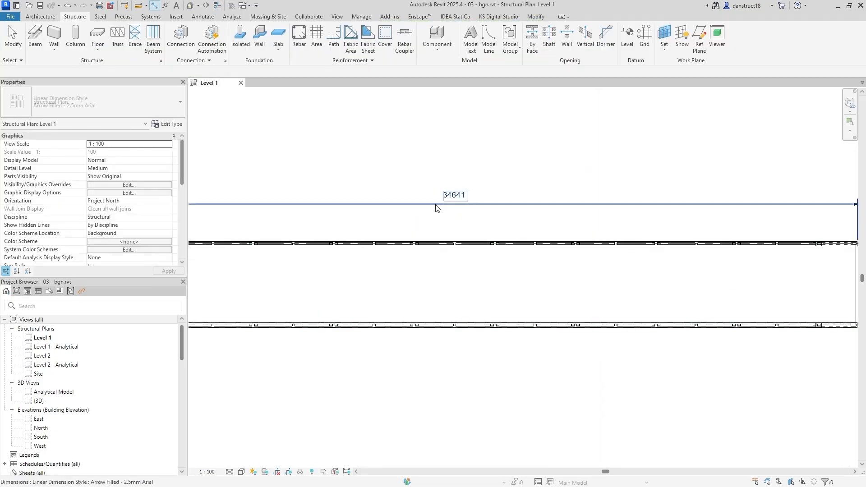
Copy the end brace nearest the grid bubbles 3464.1 mm horizontally along the trusses
scroll(444, 205, up, 2)
scroll(459, 202, down, 5)
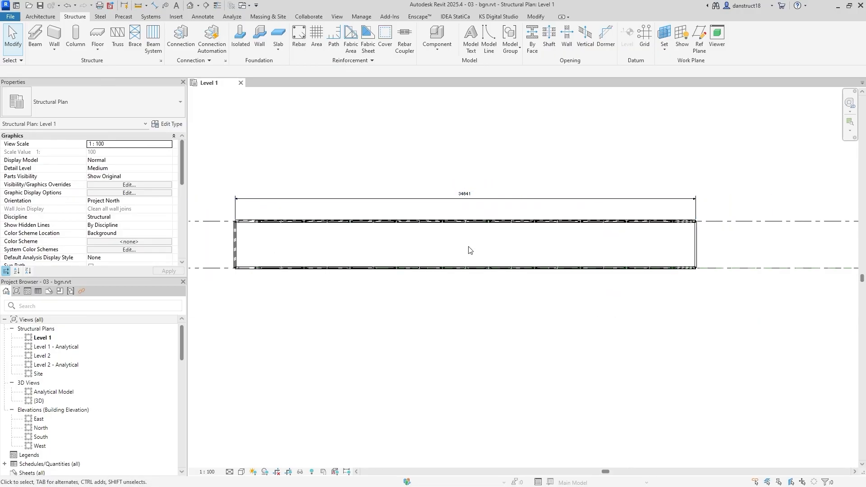
middle_drag(374, 249, 444, 277)
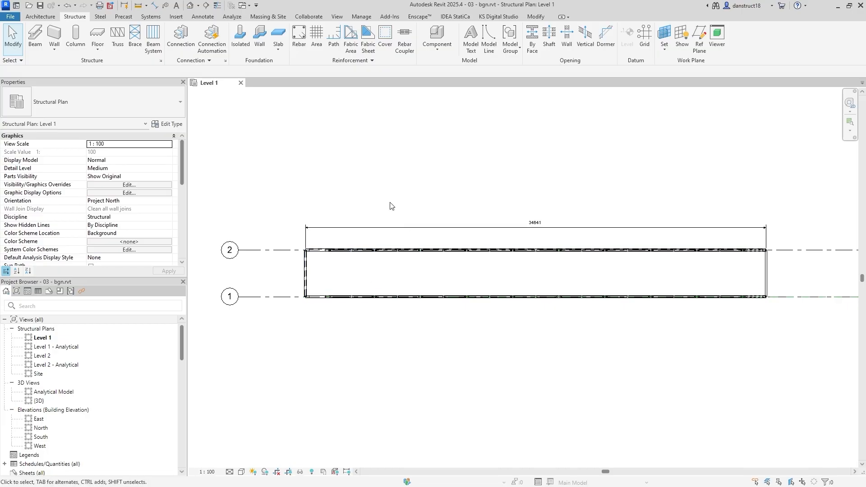
scroll(388, 244, up, 2)
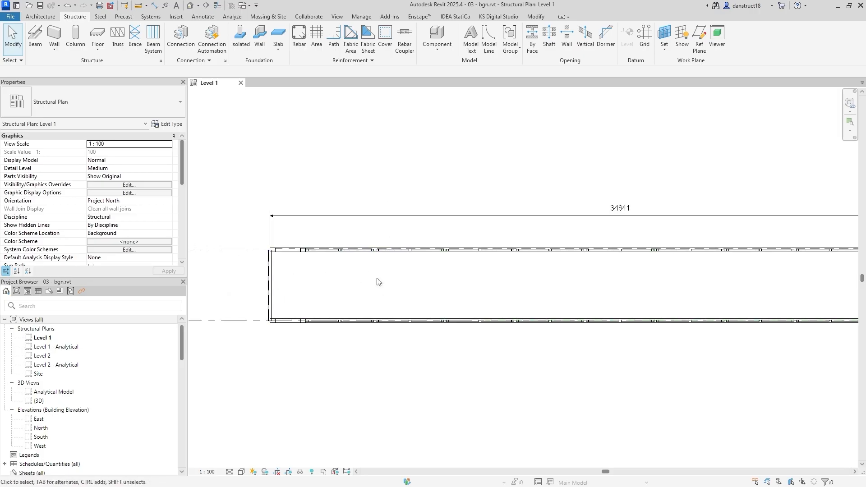
scroll(280, 289, up, 1)
click(267, 277)
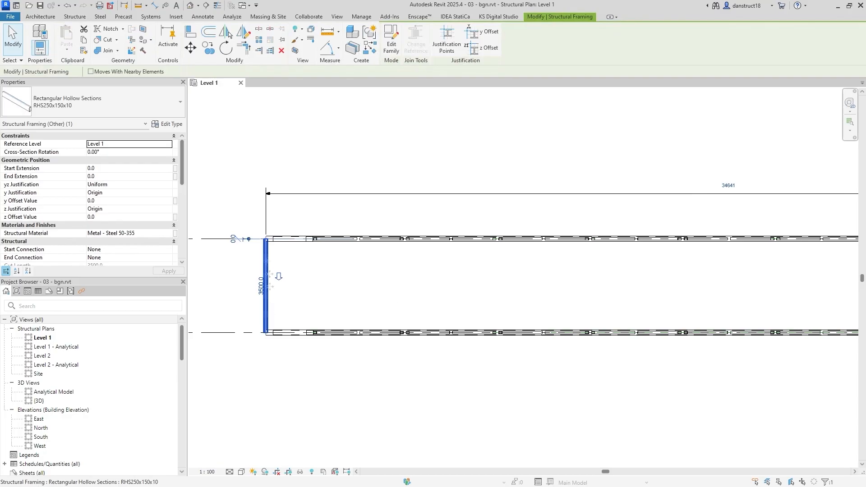
key(c)
key(o)
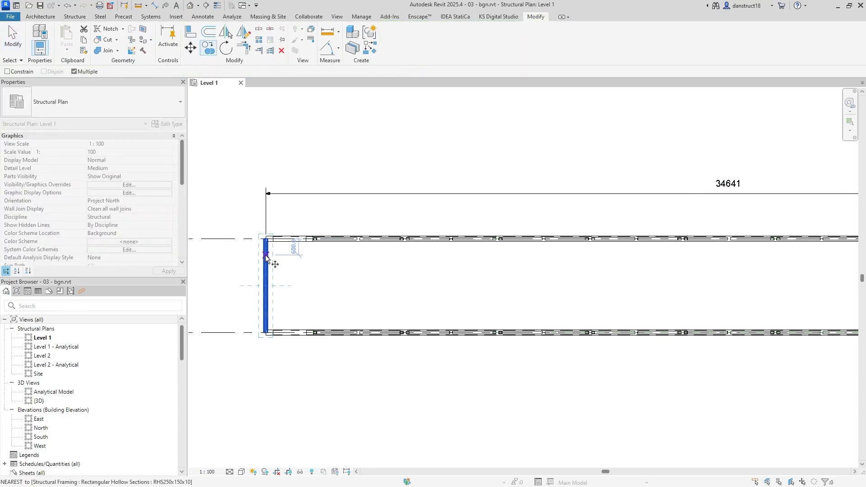
click(265, 255)
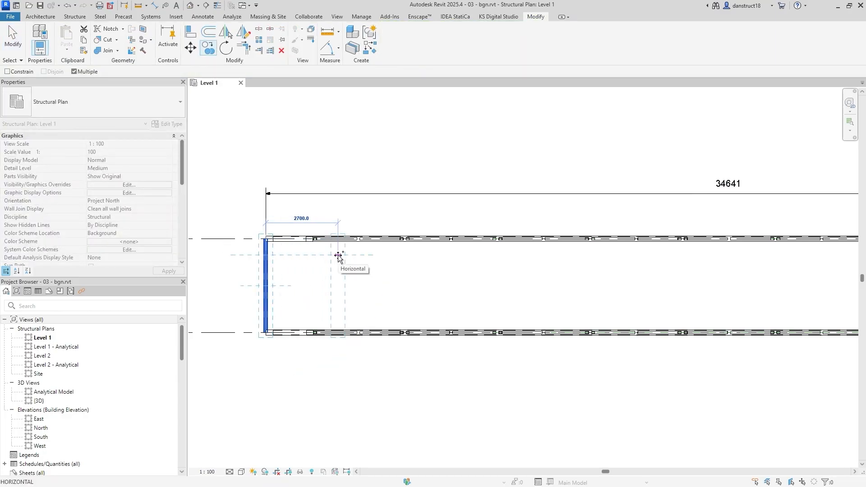
text(3464.1)
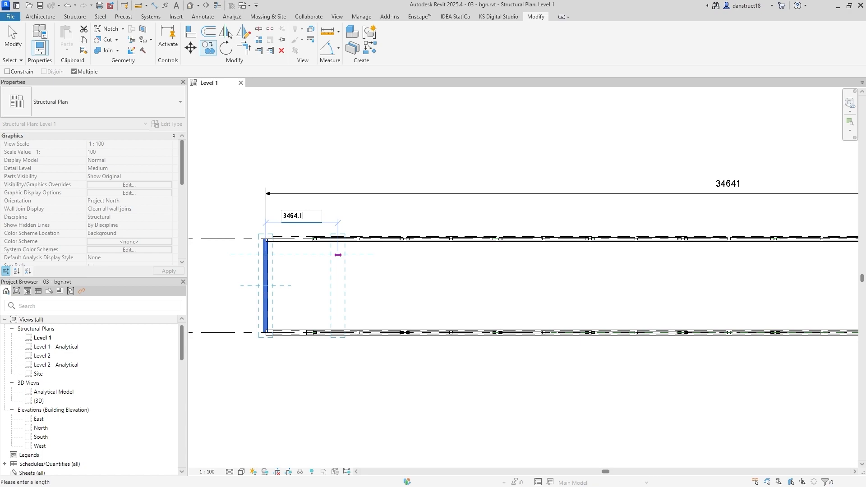
key(Return)
key(Escape)
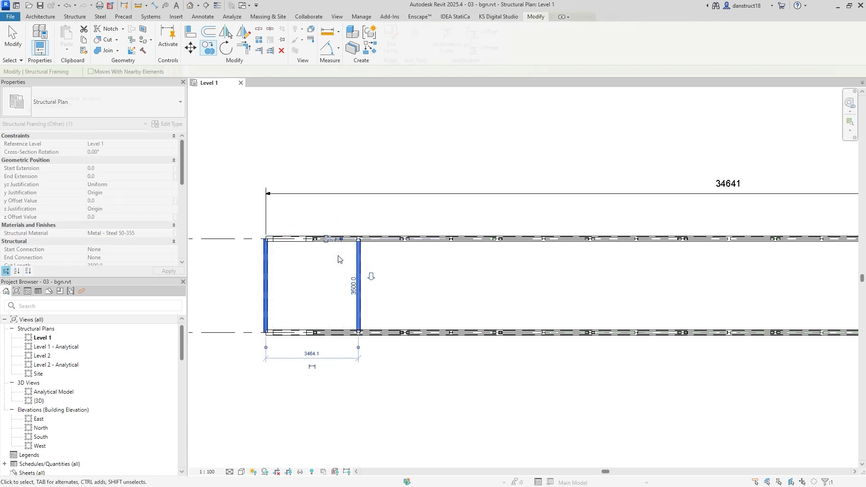
Change the copied brace's type to RHS100x50x8 in the 3D view
double_click(40, 401)
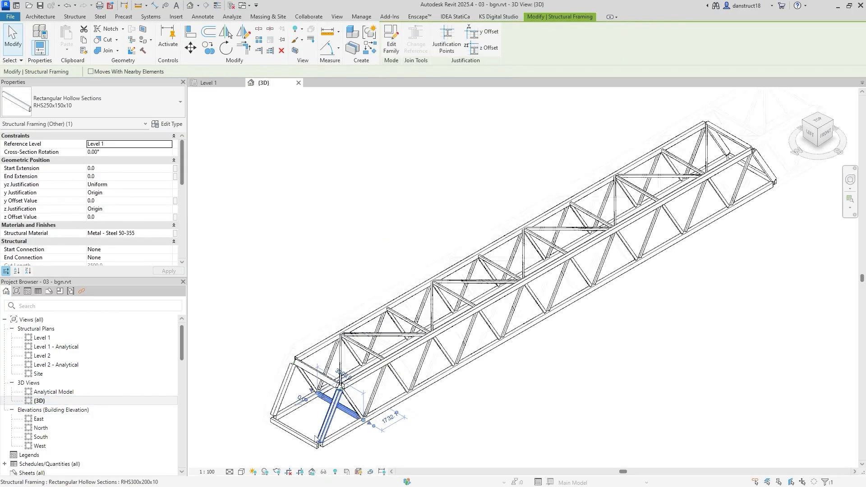
scroll(317, 433, up, 6)
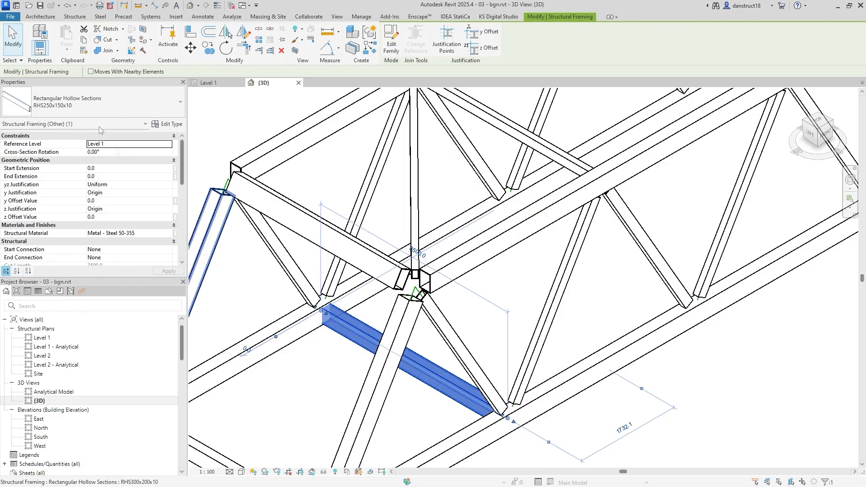
click(100, 103)
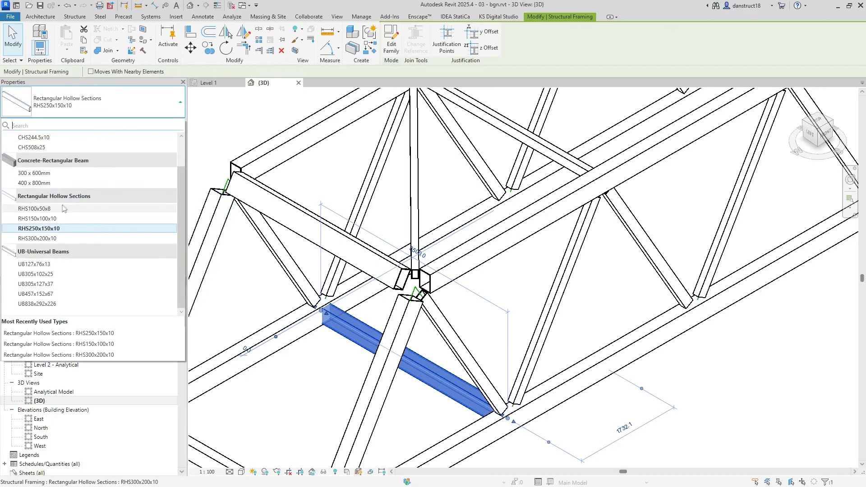
click(36, 208)
middle_drag(322, 311, 394, 297)
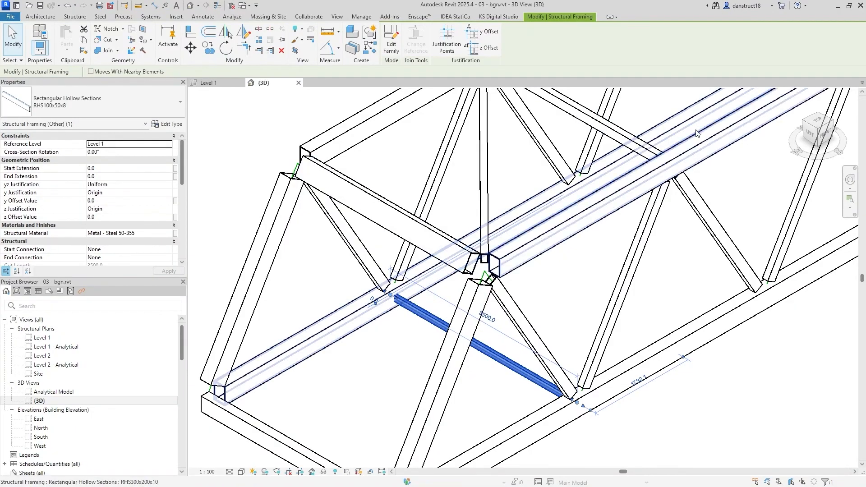
Copy the RHS100x50x8 brace 3464.1 mm horizontally in the Level 1 plan with multiple copying enabled
click(209, 83)
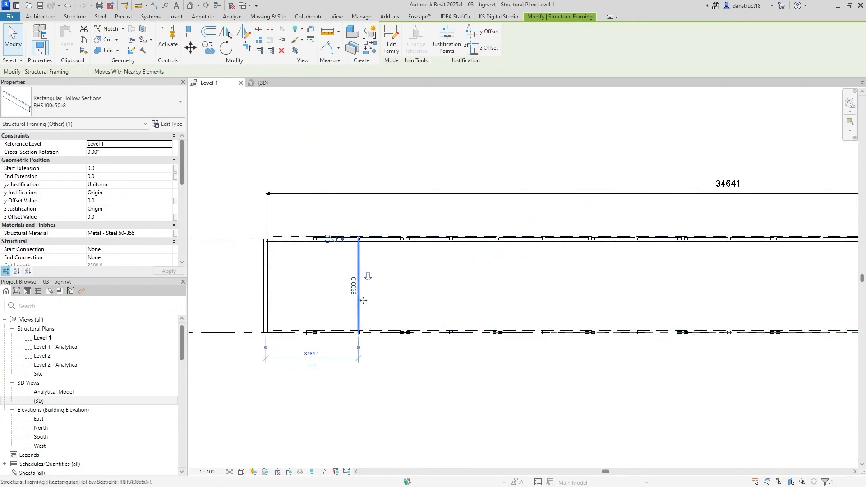
scroll(356, 254, down, 2)
scroll(328, 257, up, 1)
scroll(327, 257, down, 1)
scroll(310, 283, down, 1)
scroll(309, 282, up, 2)
key(o)
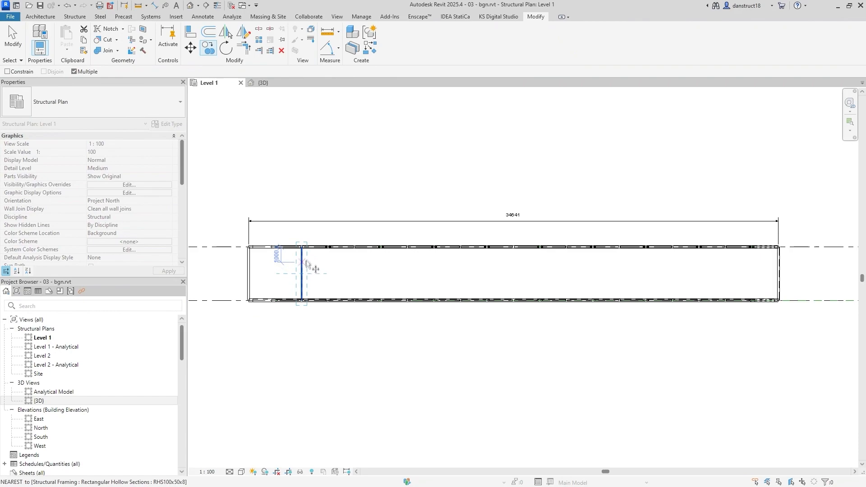
click(302, 342)
scroll(367, 342, up, 1)
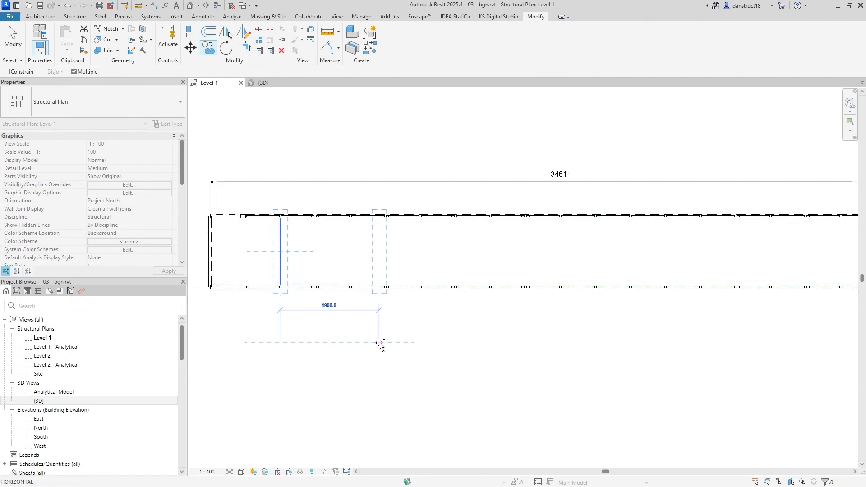
text(34)
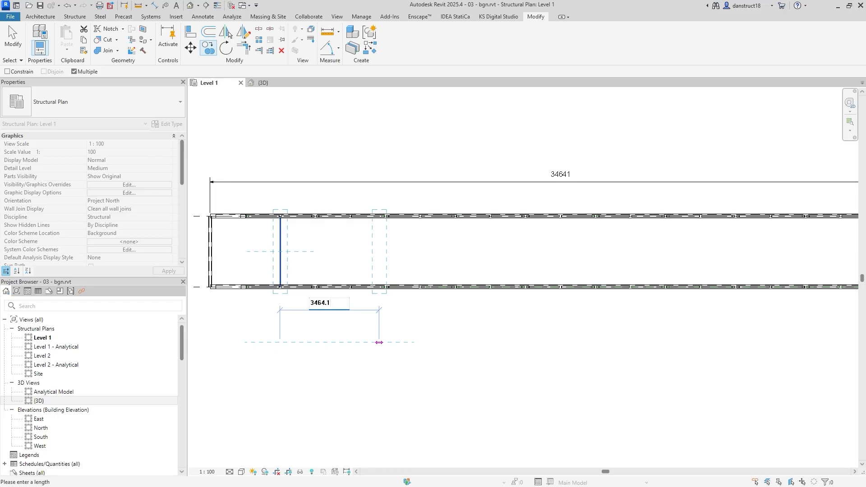
Copy the first interior cross beam 3464.1 mm along the bridge to place the second one
text(64.1)
key(Return)
key(Escape)
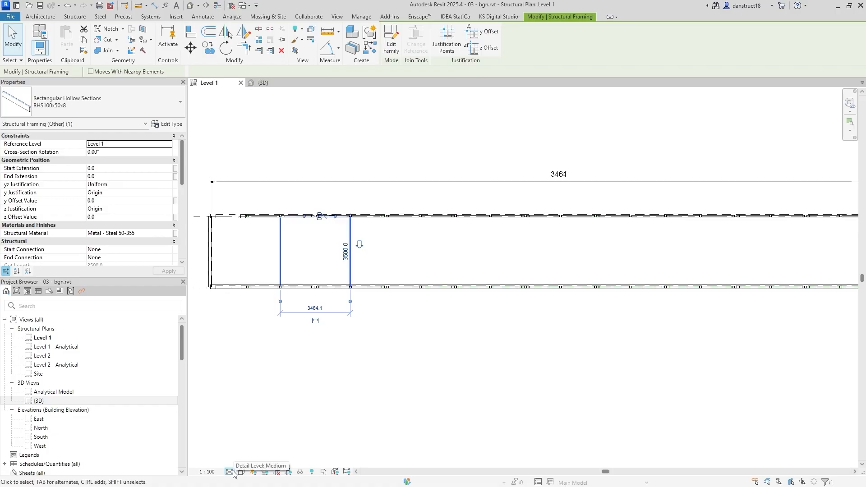
key(Escape)
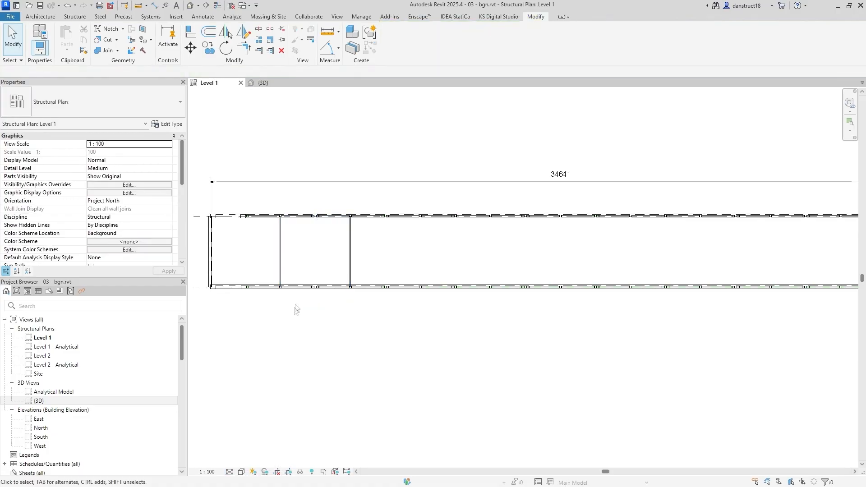
Copy the second cross beam one 3464.1 mm bay further along, using the existing beams as reference points, to place the third
click(351, 264)
key(c)
key(o)
scroll(278, 251, up, 10)
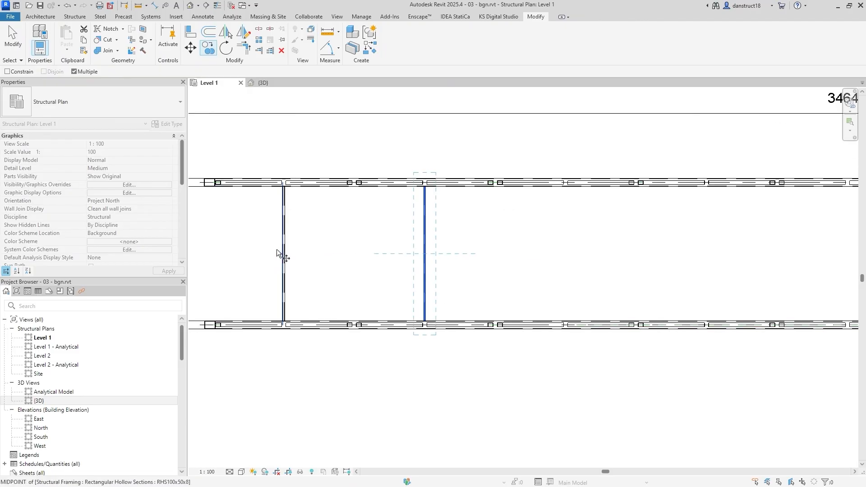
click(310, 188)
scroll(310, 187, down, 5)
scroll(522, 188, up, 5)
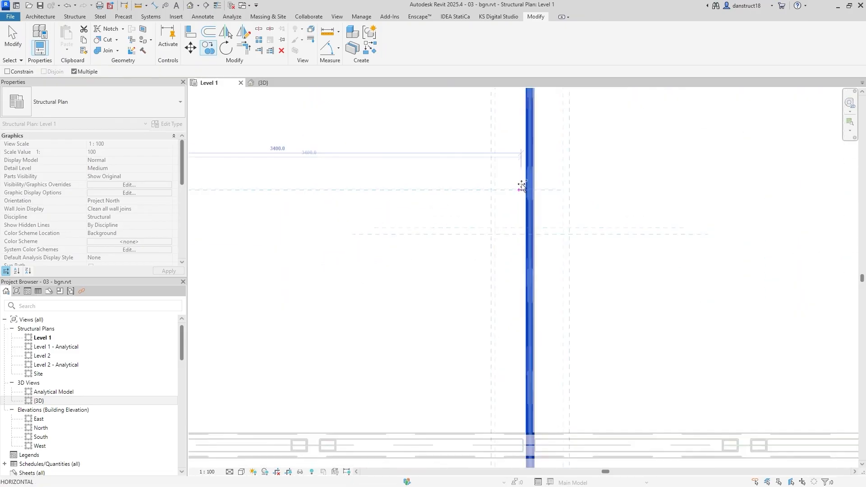
click(525, 189)
scroll(534, 192, down, 5)
scroll(534, 192, down, 2)
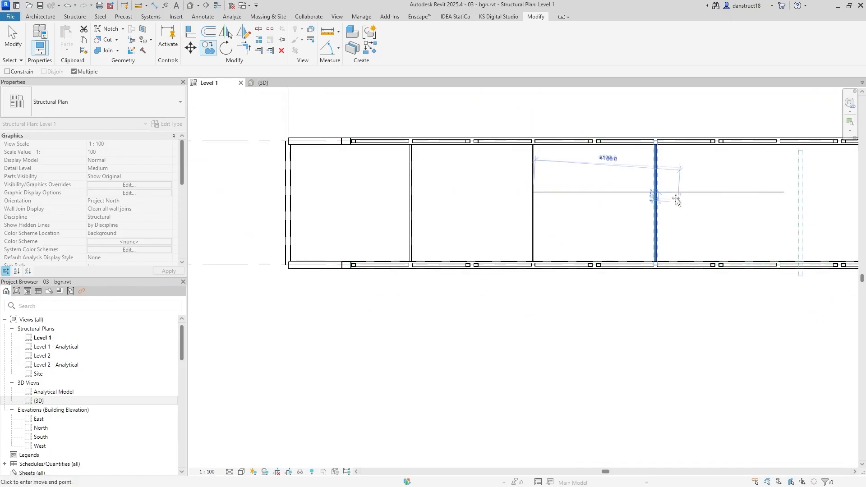
Place the fourth and fifth interior cross beams with the running multiple copy, each one 3464.1 mm bay further along
scroll(668, 193, up, 3)
scroll(623, 185, up, 2)
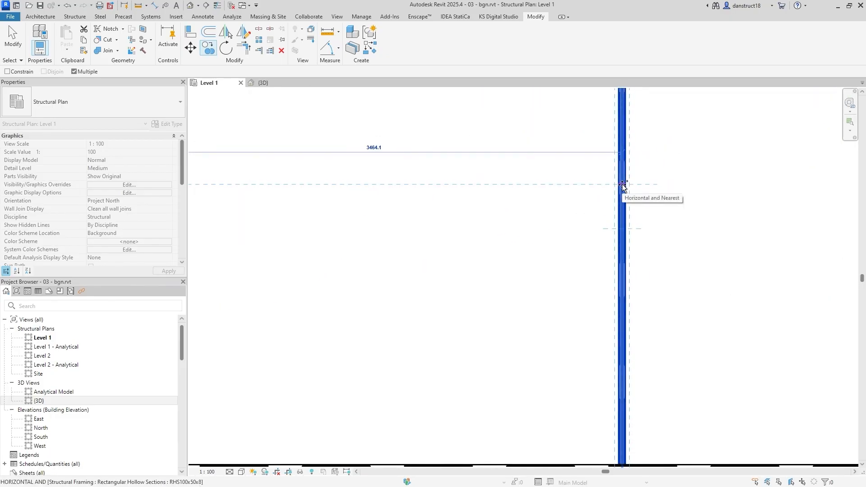
scroll(622, 186, up, 2)
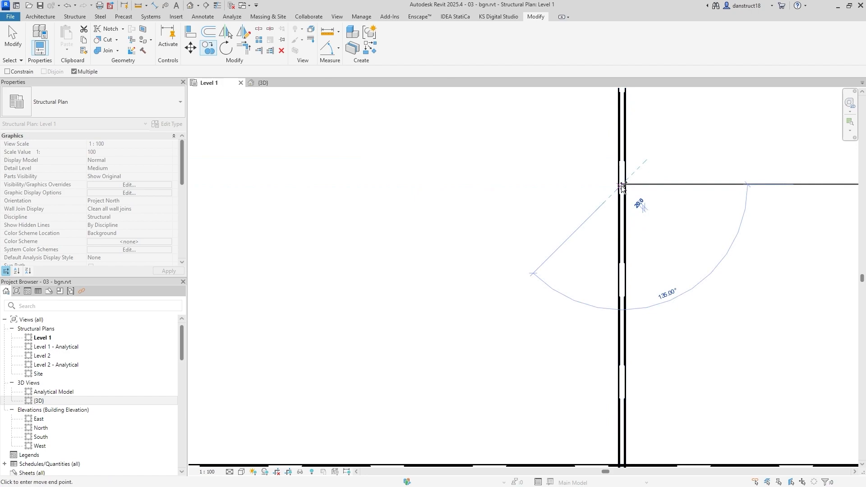
scroll(622, 188, down, 5)
scroll(527, 201, up, 2)
scroll(527, 201, up, 2)
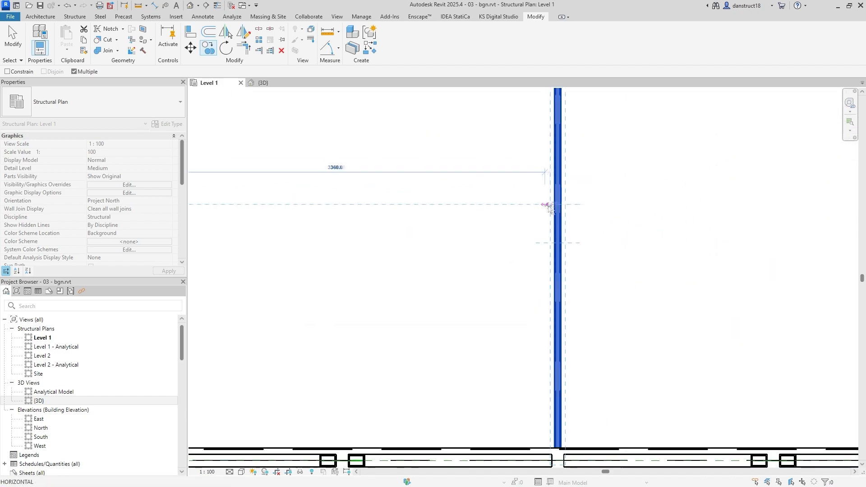
scroll(558, 207, down, 6)
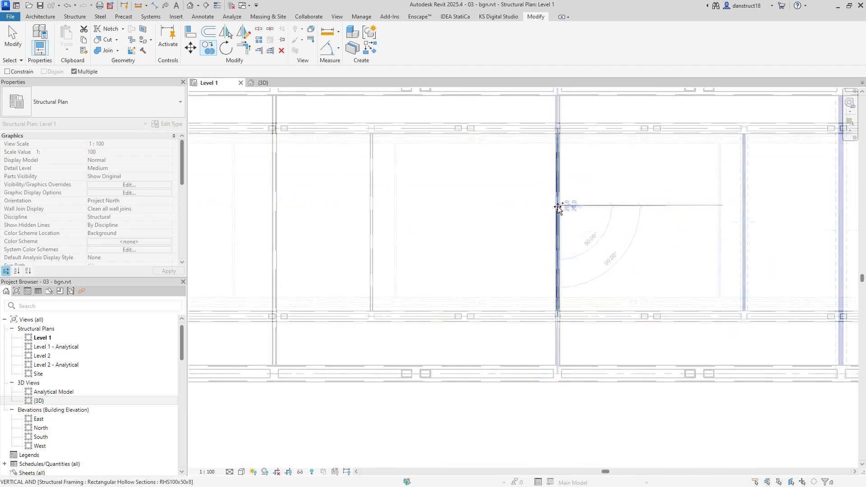
Continue the multiple copy with the sixth and seventh interior cross beams at the same bay spacing
middle_drag(648, 202, 462, 209)
scroll(465, 208, up, 5)
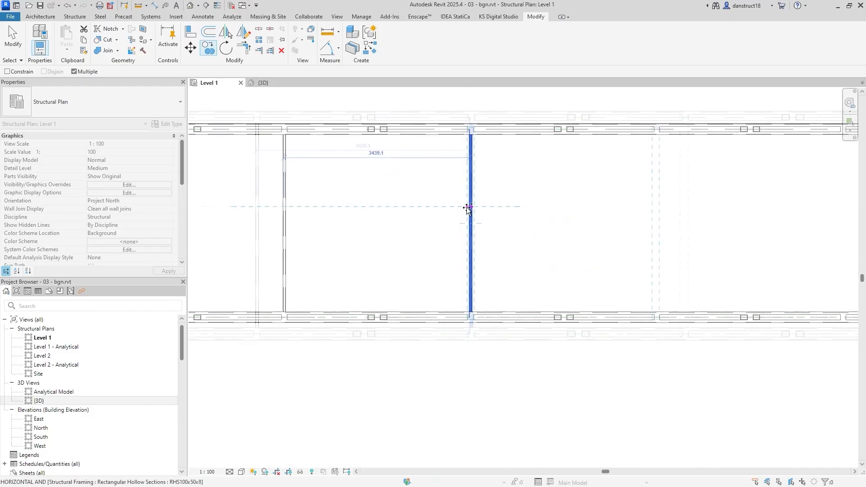
click(471, 208)
scroll(472, 207, down, 6)
scroll(628, 211, up, 2)
scroll(636, 209, up, 2)
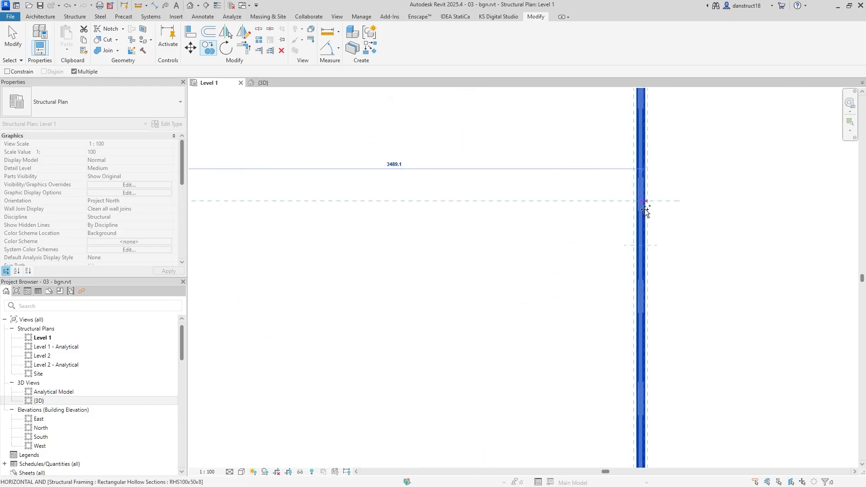
scroll(642, 207, down, 4)
scroll(641, 208, down, 2)
Place the eighth and ninth interior cross beams up to the last bay and end the copy
scroll(475, 203, up, 6)
click(476, 204)
scroll(479, 194, down, 5)
scroll(399, 189, up, 6)
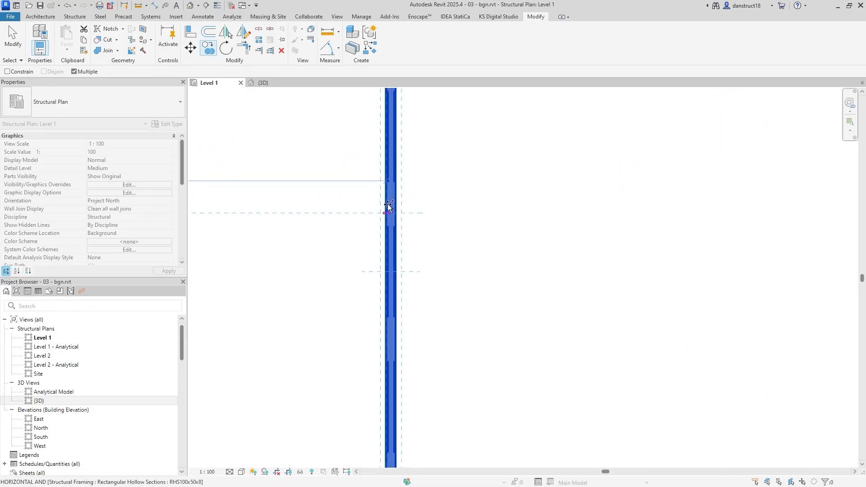
click(390, 207)
scroll(392, 208, down, 5)
scroll(391, 208, down, 3)
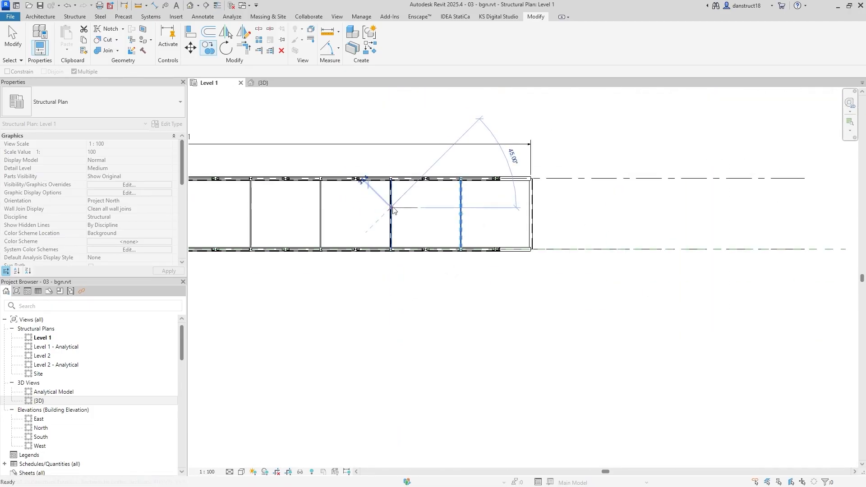
key(Escape)
Examine the copied cross beams in the 3D view and return to the first bay in the Level 1 plan
scroll(425, 179, down, 2)
click(276, 85)
scroll(654, 203, down, 5)
shift+middle_drag(645, 280, 612, 292)
scroll(376, 340, up, 4)
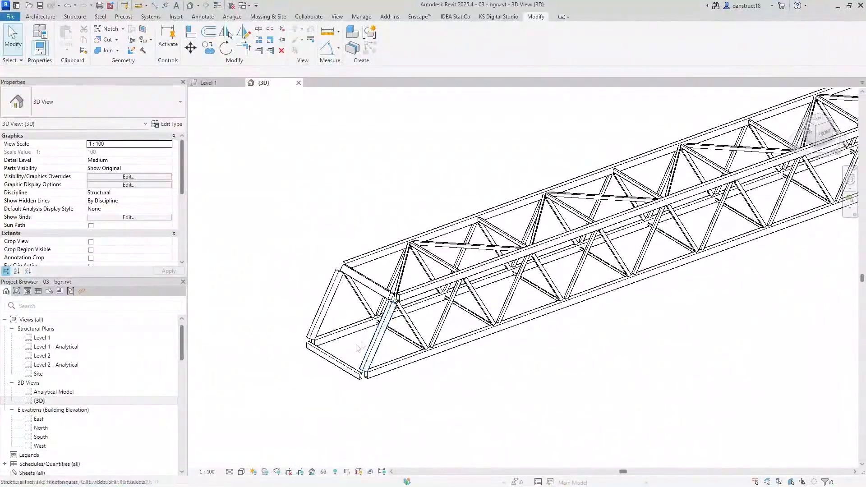
scroll(356, 346, up, 3)
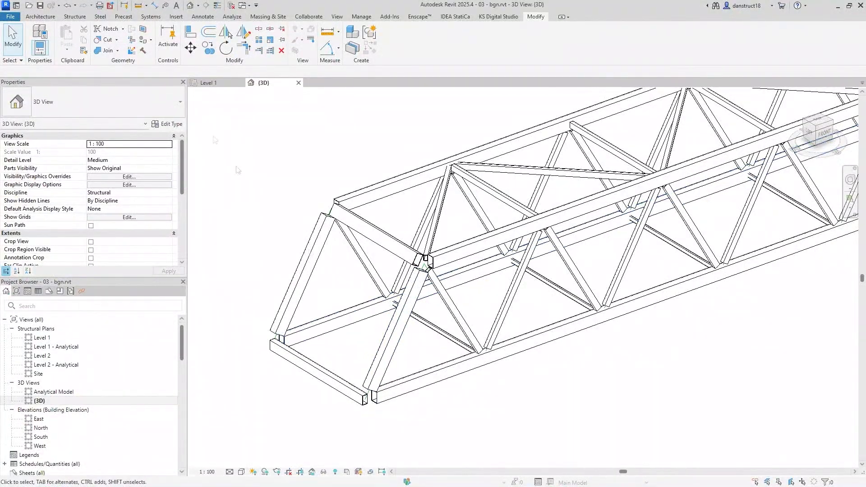
click(208, 83)
scroll(377, 239, up, 5)
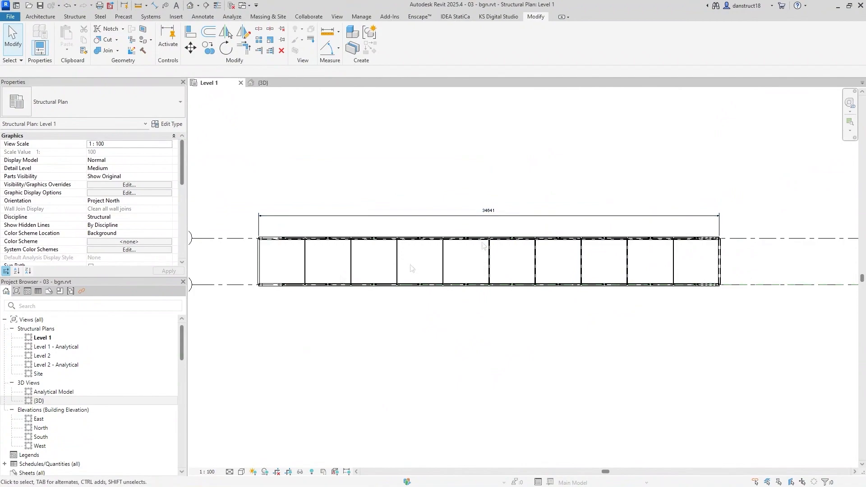
scroll(377, 240, up, 3)
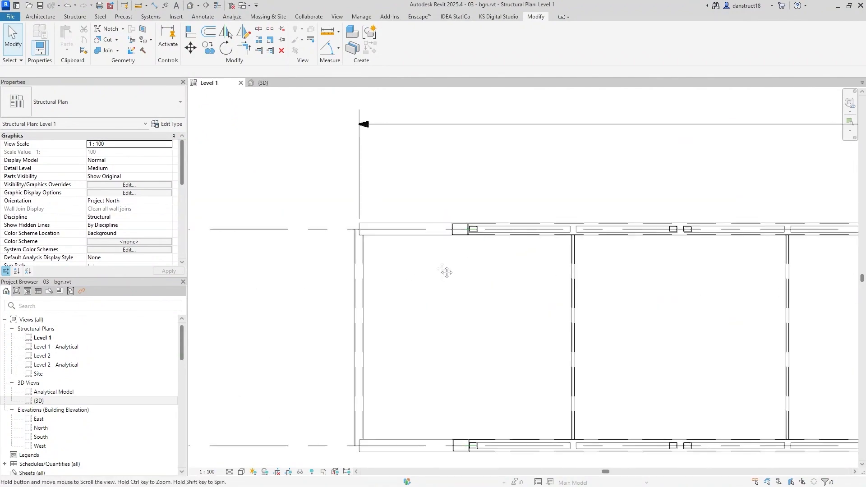
Start a structural beam system and sketch its rectangular boundary over the first bay, from the outer corner to the first cross beam's endpoint
click(76, 17)
click(153, 36)
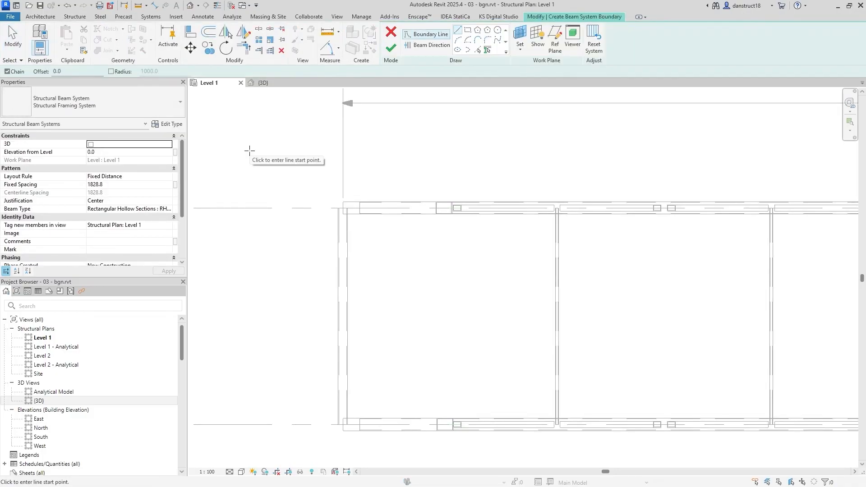
click(468, 31)
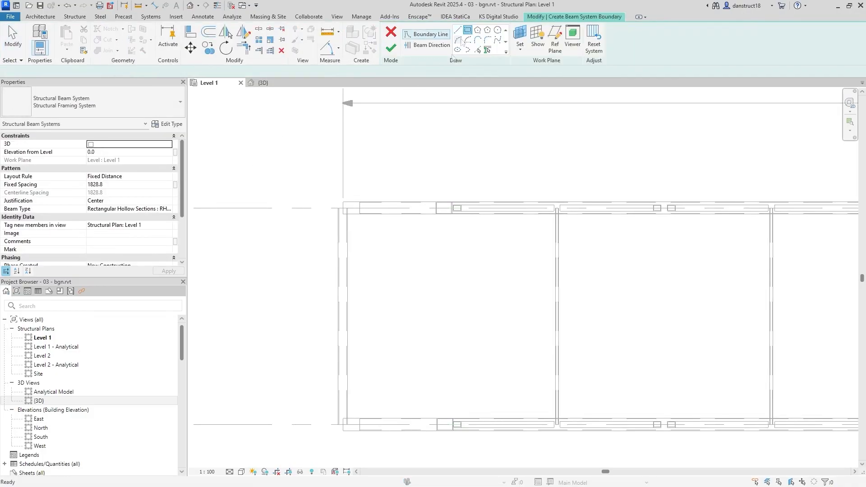
scroll(345, 205, up, 5)
click(343, 209)
scroll(406, 253, down, 4)
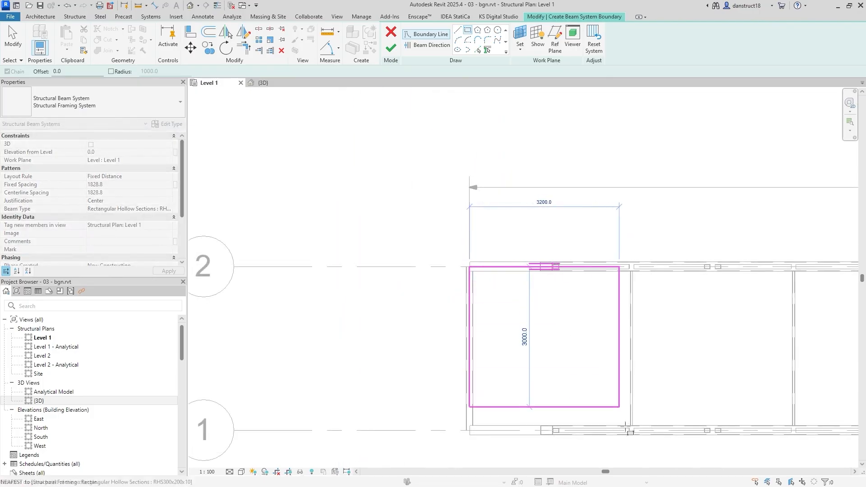
scroll(630, 422, up, 5)
scroll(651, 453, up, 4)
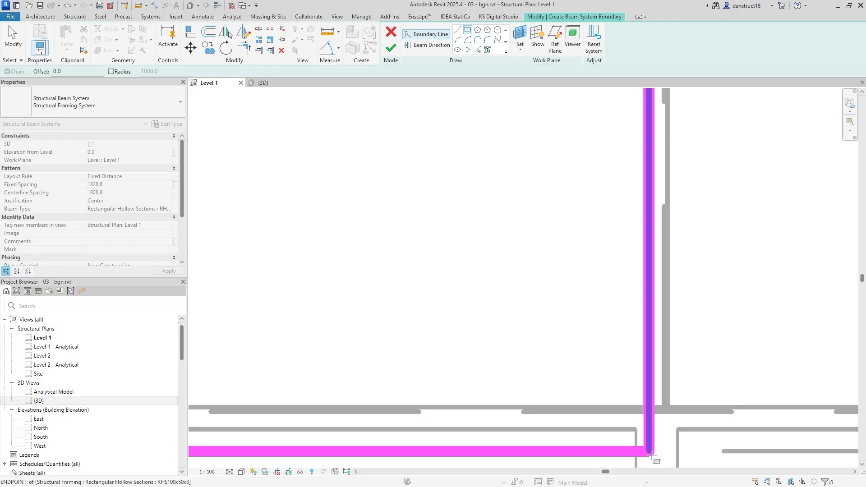
click(656, 451)
scroll(606, 294, down, 5)
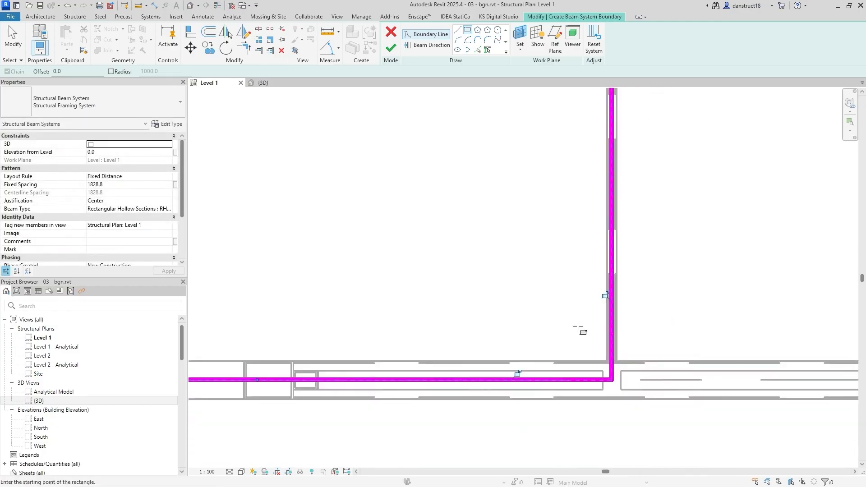
scroll(489, 251, up, 4)
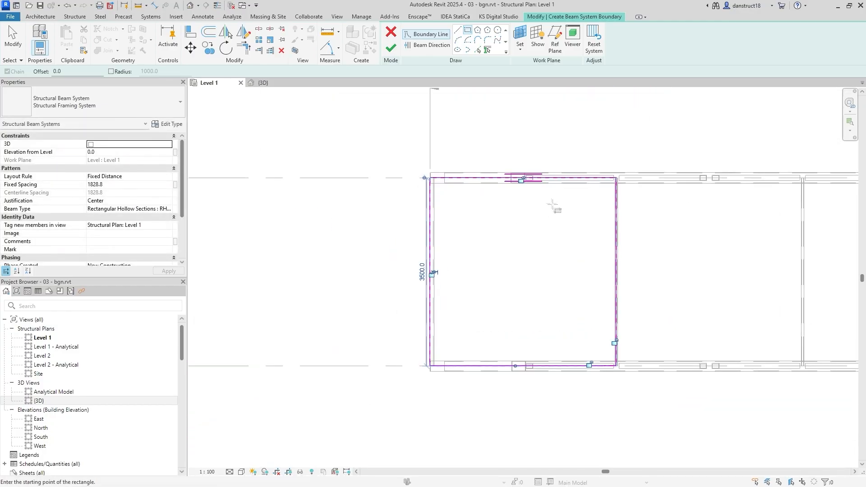
Switch to the beam direction option, and set the beam system's fixed spacing to 300 and beam type to RHS100x50x8
click(436, 45)
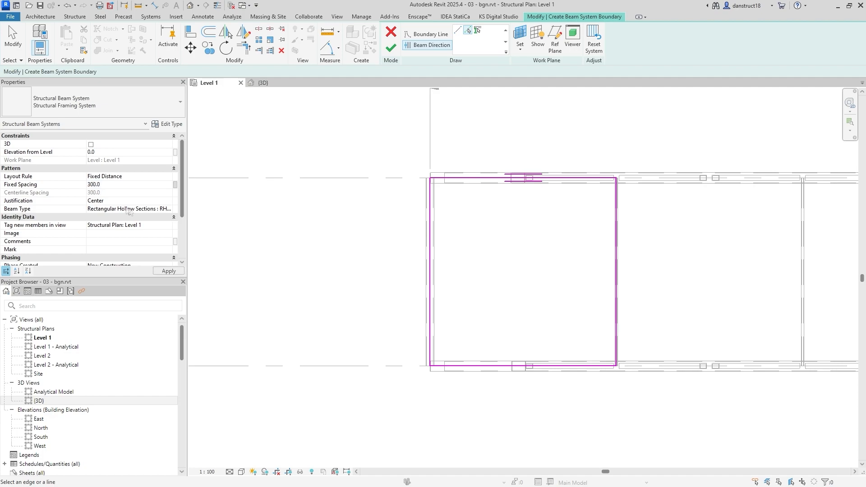
click(168, 209)
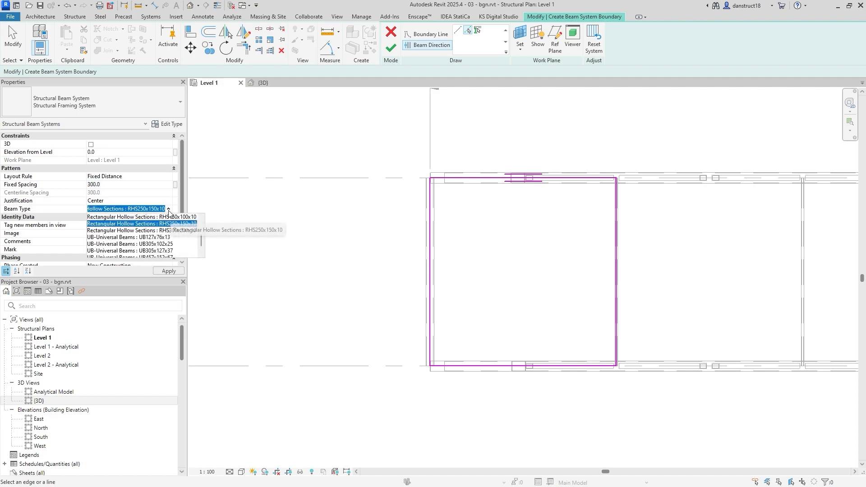
scroll(162, 237, up, 1)
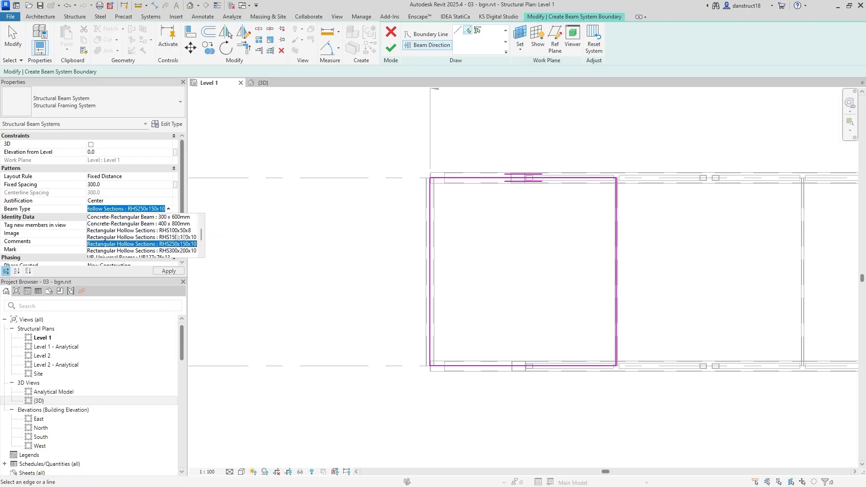
click(187, 231)
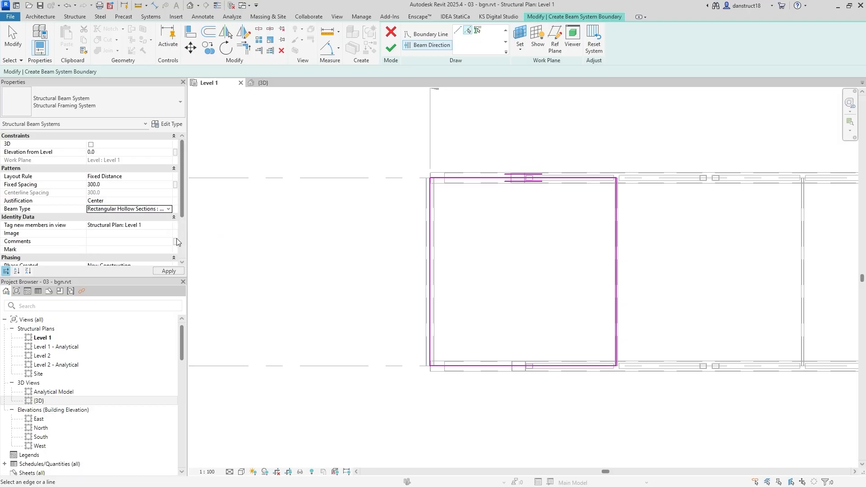
Set the tagging of new members to None and finish the beam system
scroll(127, 205, down, 1)
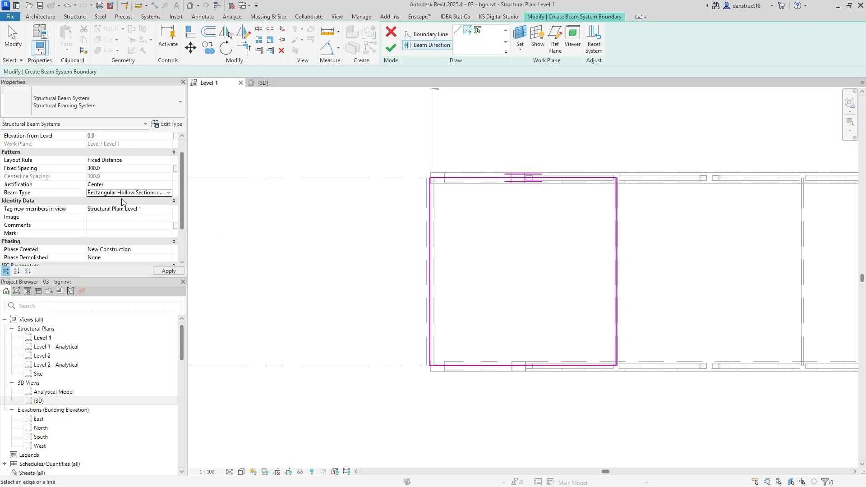
click(165, 218)
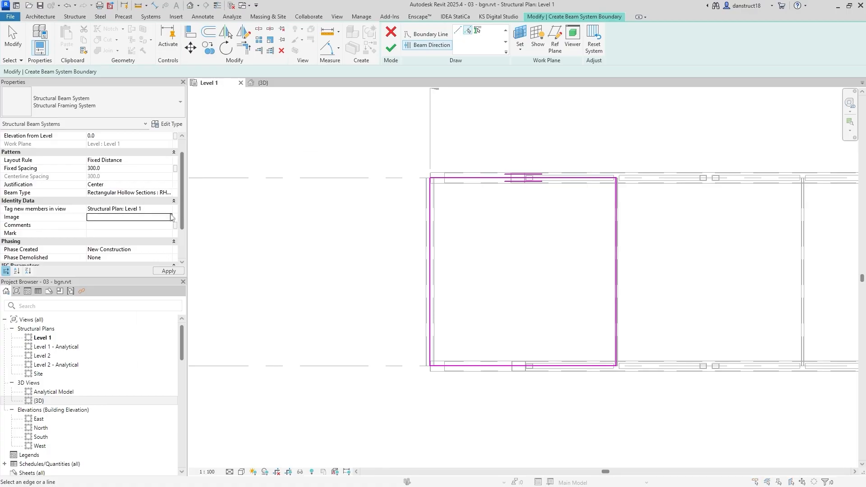
click(171, 217)
click(399, 156)
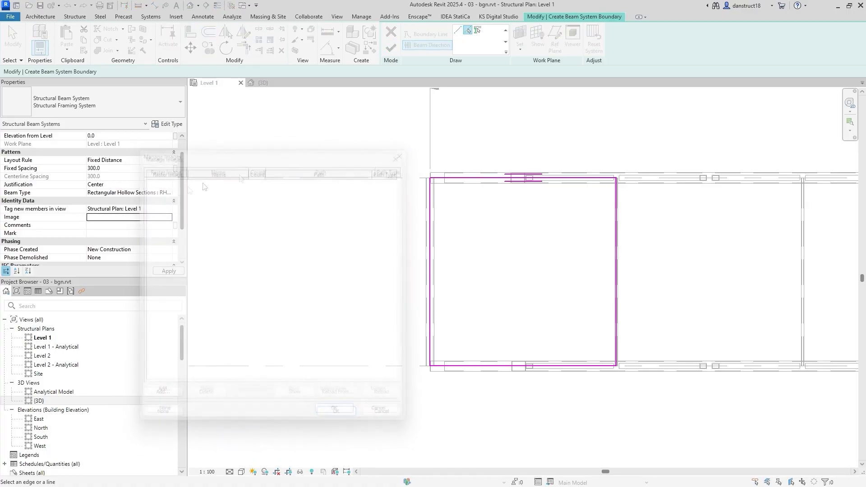
click(148, 209)
click(168, 210)
click(100, 217)
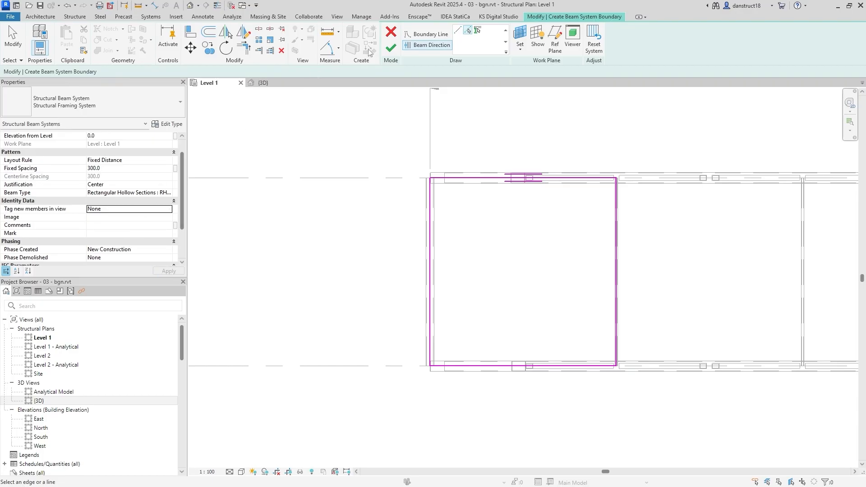
click(387, 50)
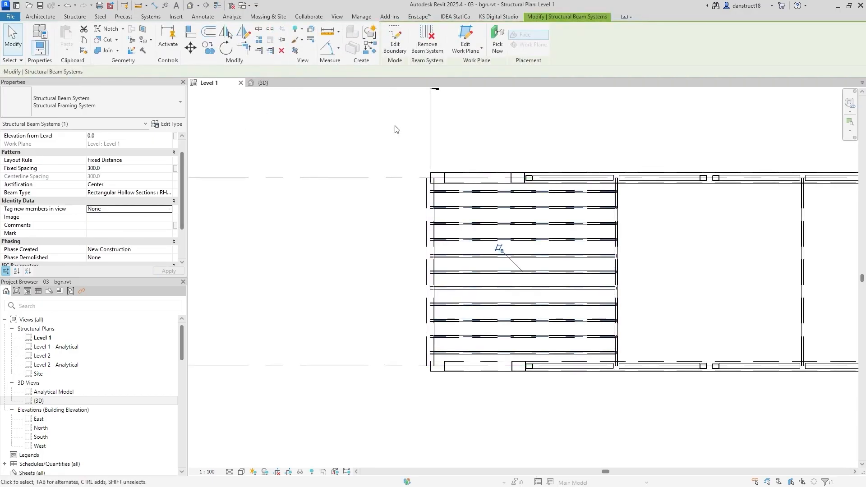
Inspect the first bay's beam system and its junction with the cross beam in the 3D view
click(263, 83)
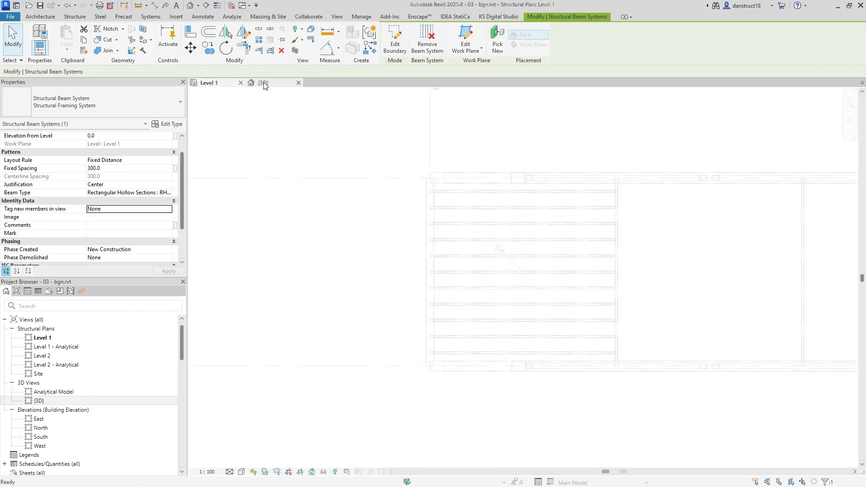
scroll(485, 291, up, 5)
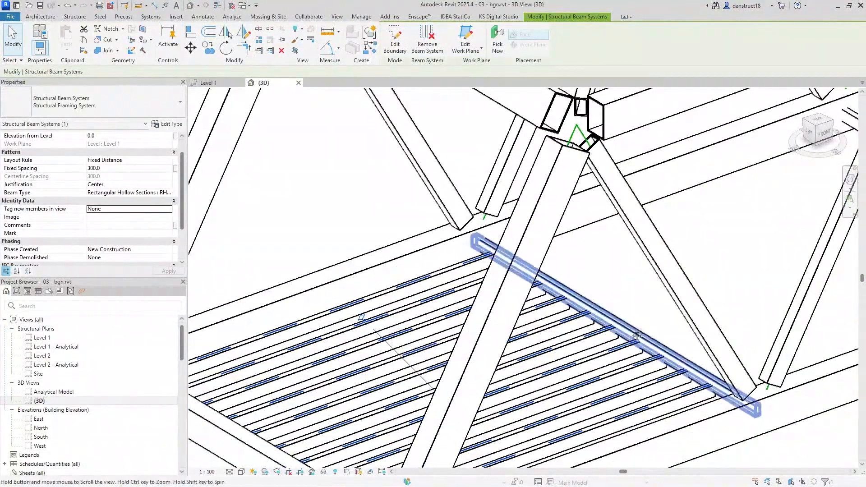
middle_drag(641, 334, 676, 273)
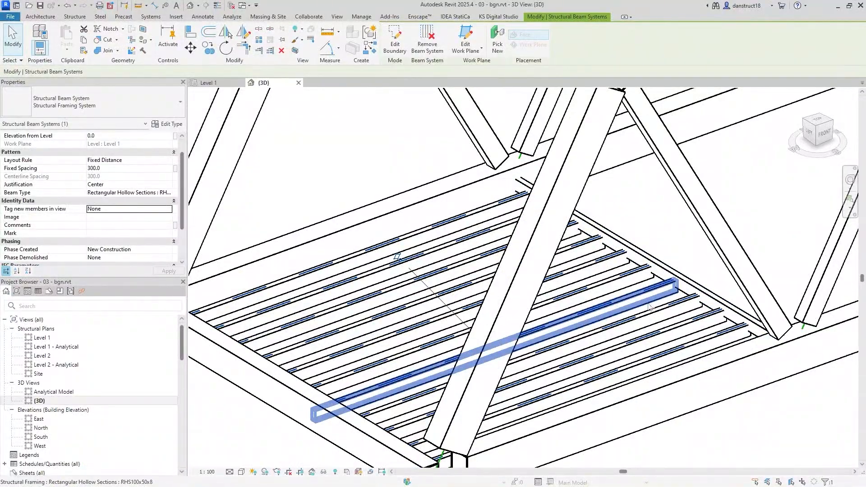
Select all RHS100x50x8 members in the entire project and set their z Justification to Center
click(646, 305)
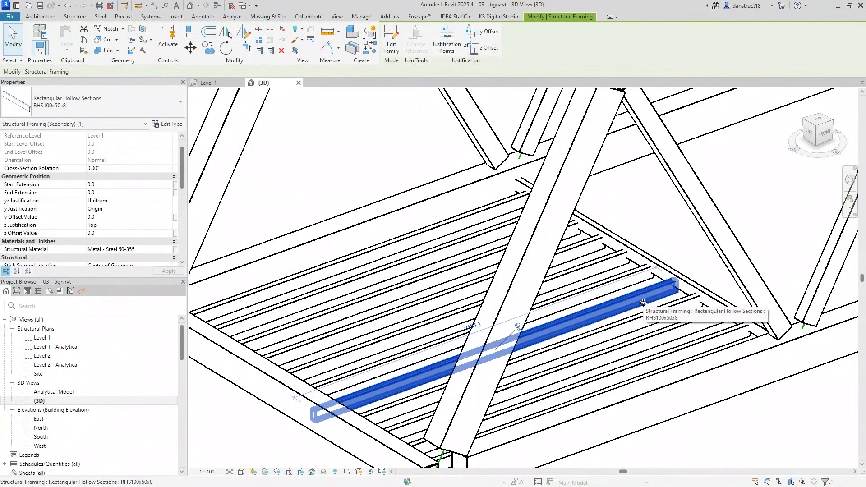
right_click(644, 302)
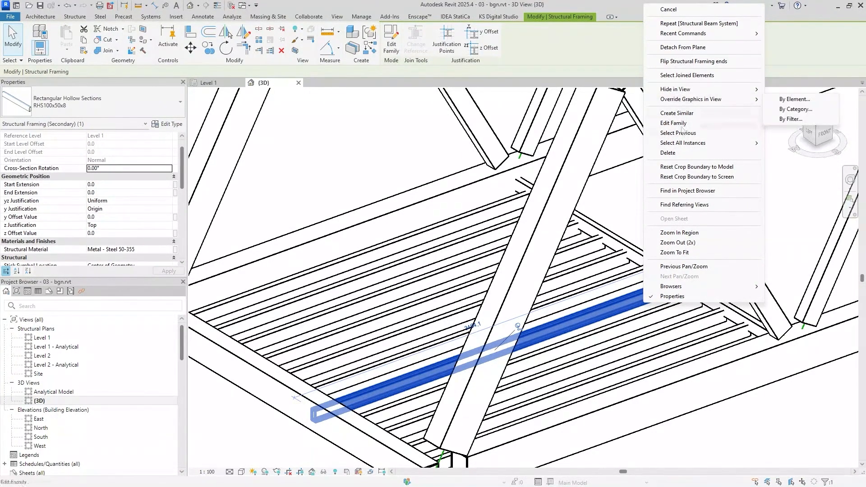
mouse_move(690, 143)
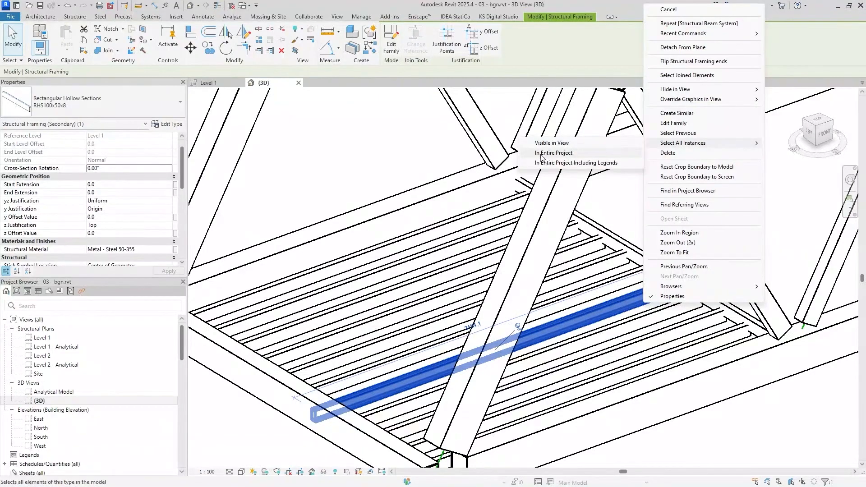
click(587, 153)
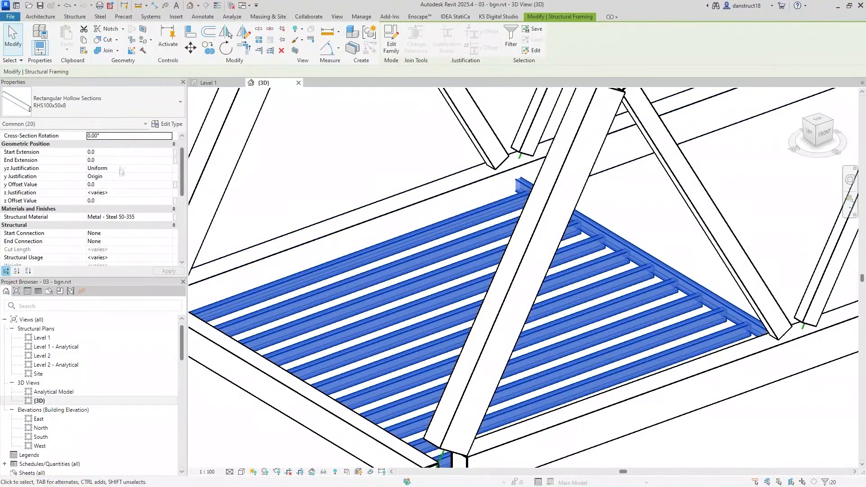
click(167, 193)
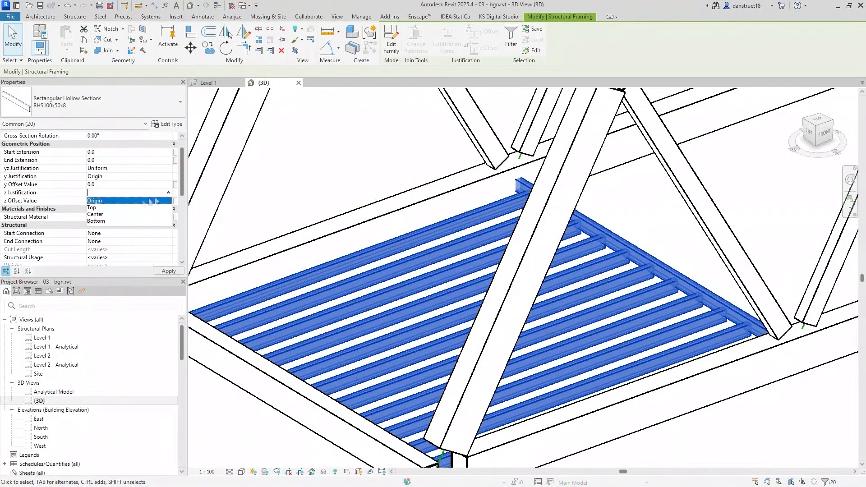
click(111, 214)
click(167, 271)
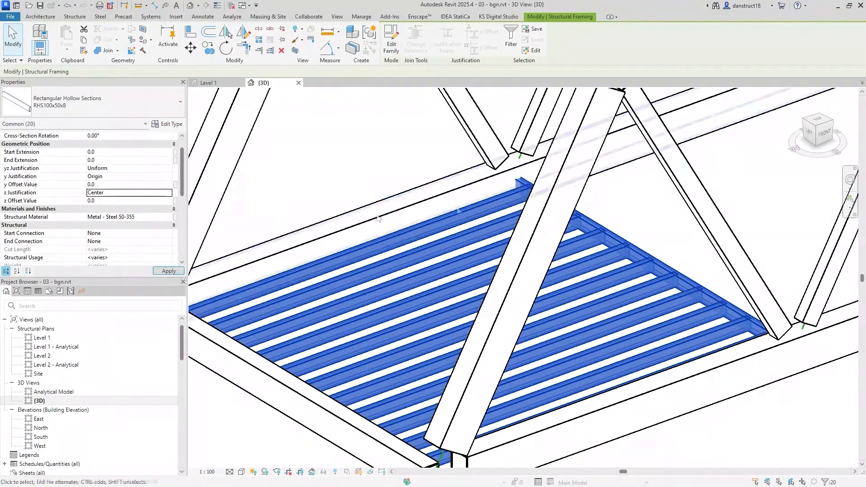
click(336, 177)
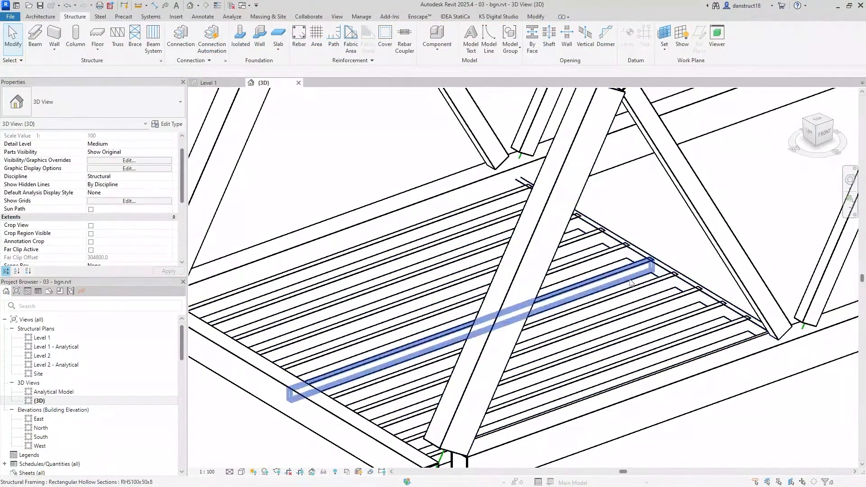
In the Level 1 plan, copy the first bay's beam system with multiple copying, from the bridge's end beam to the first cross beam
click(222, 83)
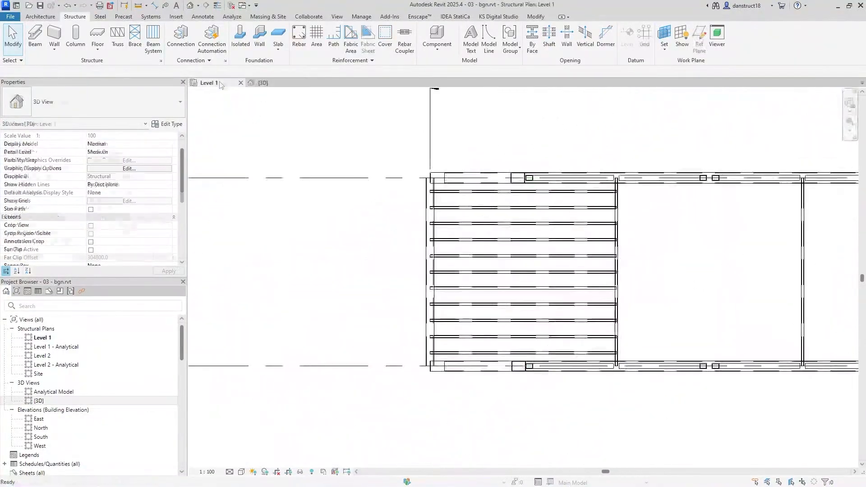
scroll(430, 334, up, 2)
click(431, 332)
scroll(420, 303, down, 5)
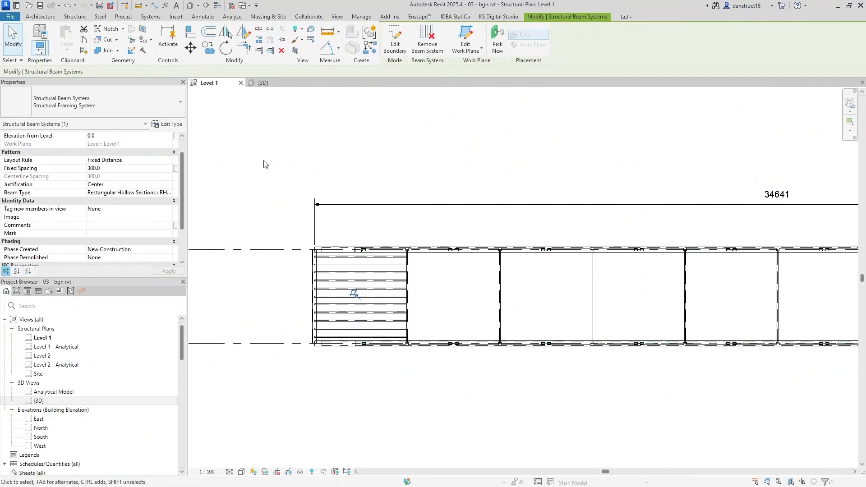
click(208, 47)
scroll(311, 299, up, 3)
scroll(310, 301, up, 6)
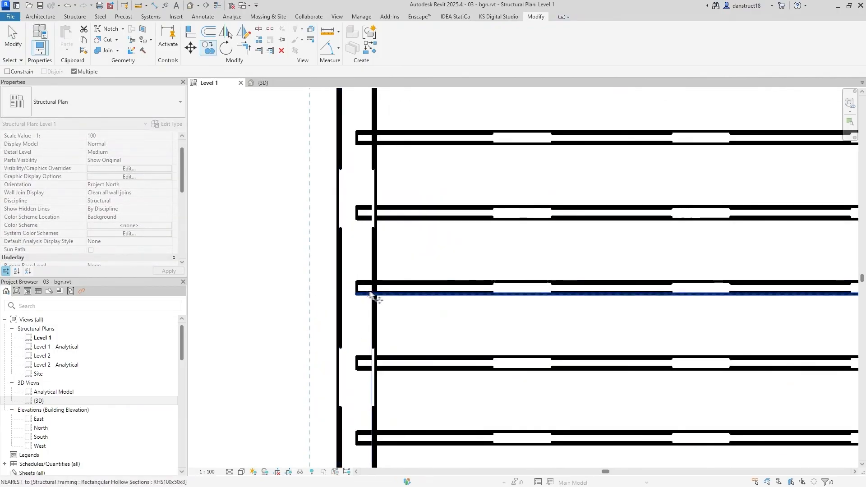
click(359, 268)
scroll(367, 265, down, 5)
scroll(686, 262, up, 6)
click(695, 263)
Place further beam system copies at the next cross beams, keeping them horizontally aligned
scroll(698, 257, down, 4)
scroll(569, 264, up, 5)
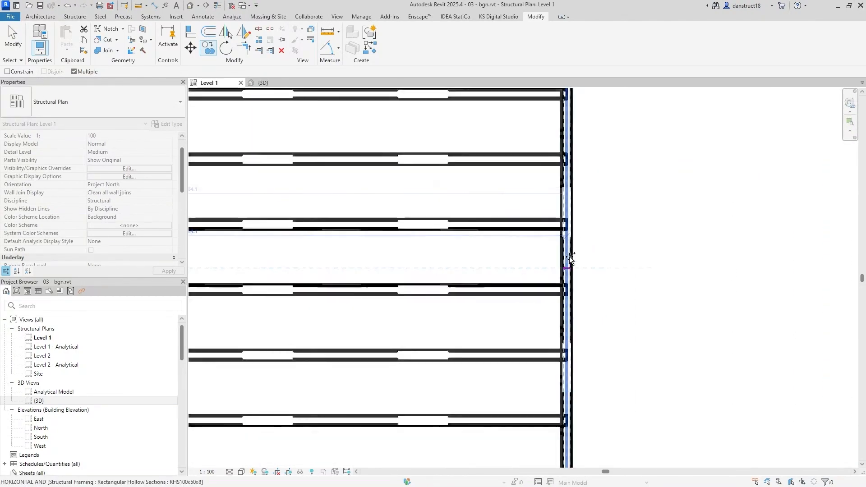
click(569, 267)
scroll(571, 266, down, 5)
middle_drag(841, 266, 344, 268)
scroll(398, 270, up, 4)
click(380, 269)
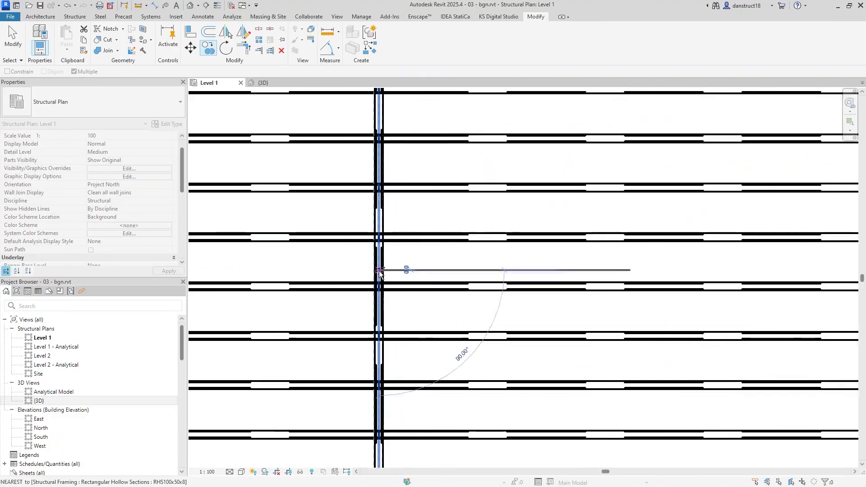
scroll(382, 270, down, 4)
middle_drag(620, 270, 408, 271)
scroll(437, 268, up, 3)
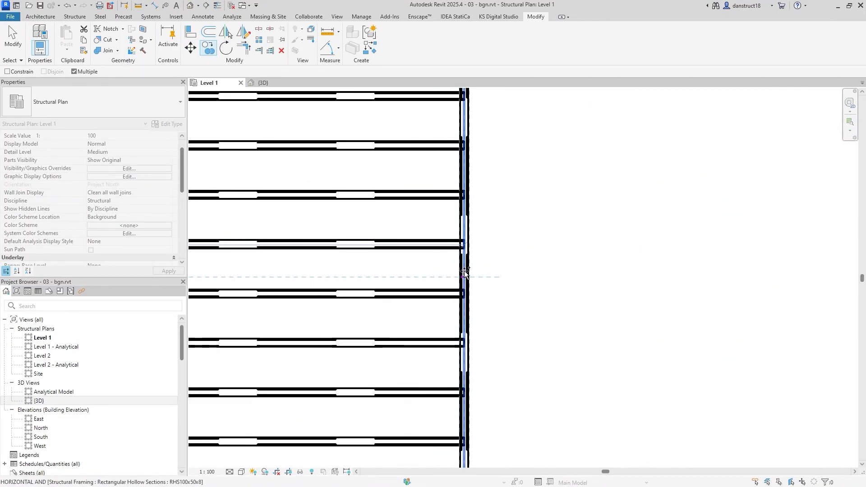
click(464, 272)
Continue placing beam system copies at the remaining cross beams until the last bay at the bridge's far end is filled
scroll(465, 273, down, 3)
middle_drag(685, 275, 411, 278)
scroll(420, 280, up, 3)
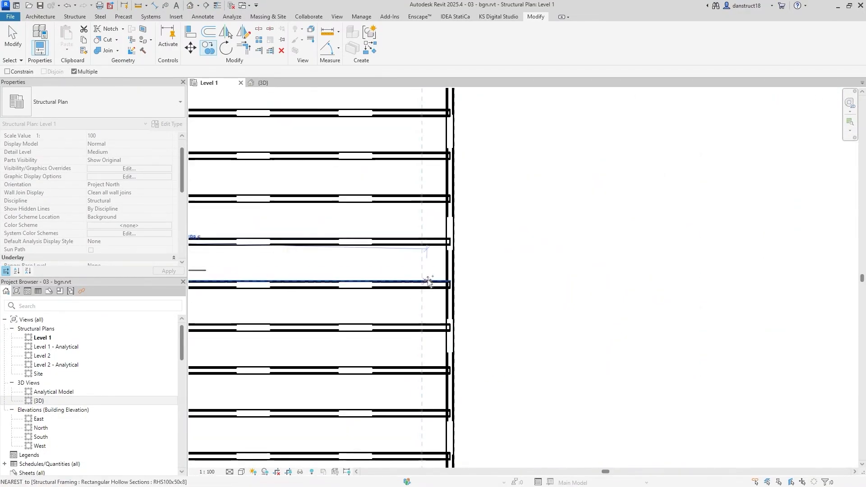
scroll(451, 270, down, 3)
scroll(409, 276, up, 3)
scroll(424, 279, down, 3)
scroll(615, 280, up, 3)
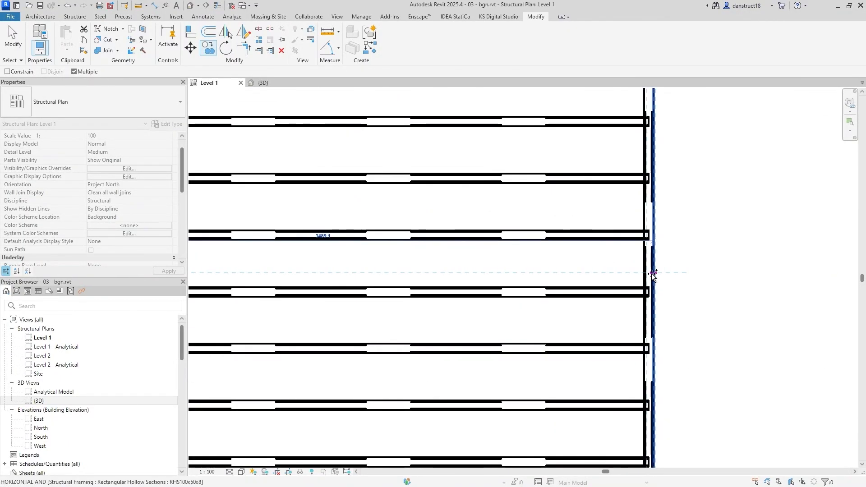
click(653, 274)
scroll(652, 274, down, 3)
middle_drag(652, 273, 90, 274)
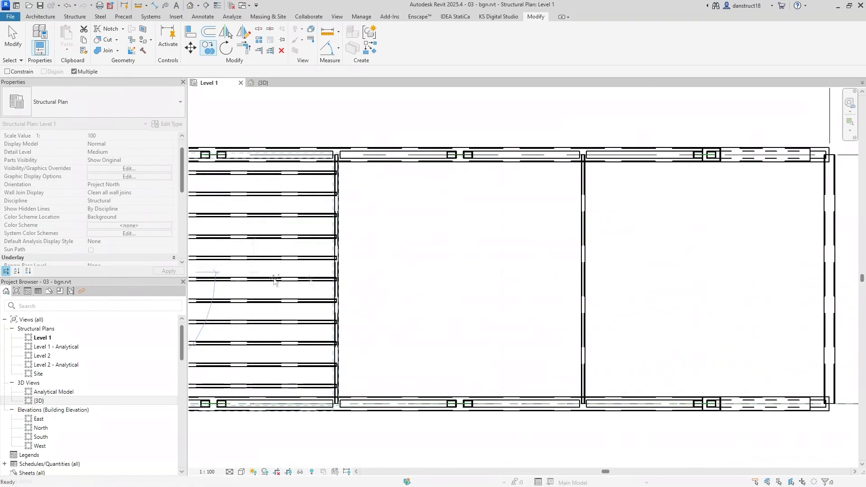
scroll(338, 274, up, 2)
scroll(565, 271, down, 2)
scroll(572, 272, up, 2)
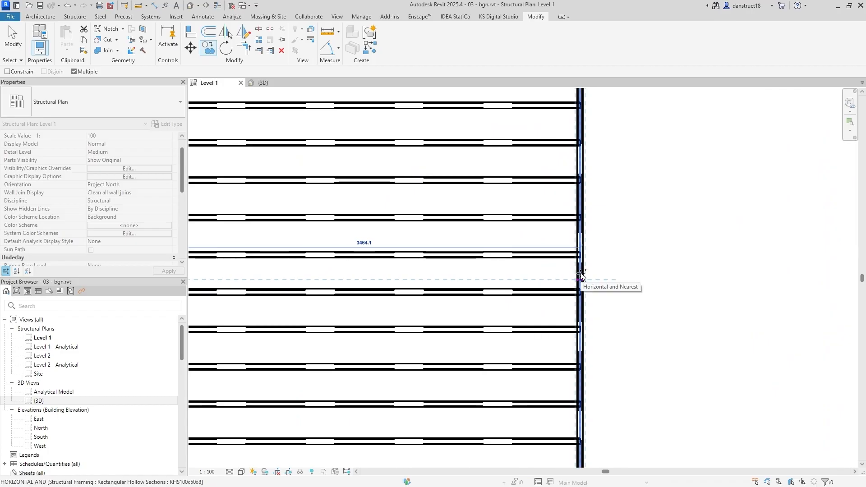
scroll(581, 277, down, 4)
click(582, 277)
Examine the copied beam systems and their junctions with the cross beams from several angles in the 3D view
click(260, 85)
scroll(421, 311, down, 4)
shift+middle_drag(642, 353, 607, 360)
scroll(560, 156, up, 8)
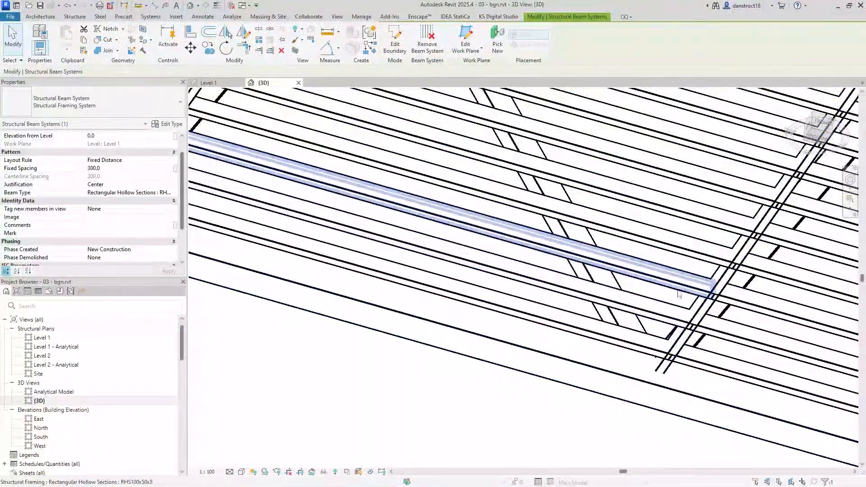
click(679, 294)
shift+middle_drag(679, 294, 763, 478)
middle_drag(681, 196, 362, 245)
scroll(496, 189, down, 3)
scroll(480, 237, up, 5)
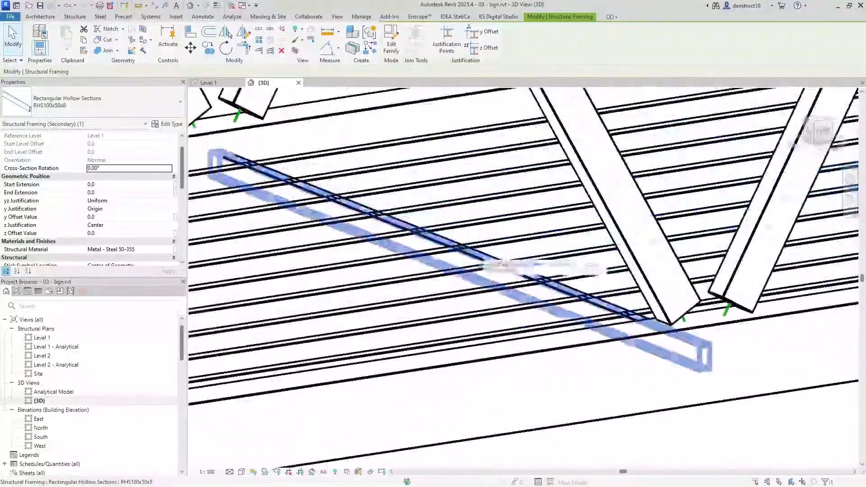
Select a cross beam and all instances of its type in the entire project, and set z Justification to Center
click(479, 259)
shift+middle_drag(479, 259, 470, 293)
right_click(470, 294)
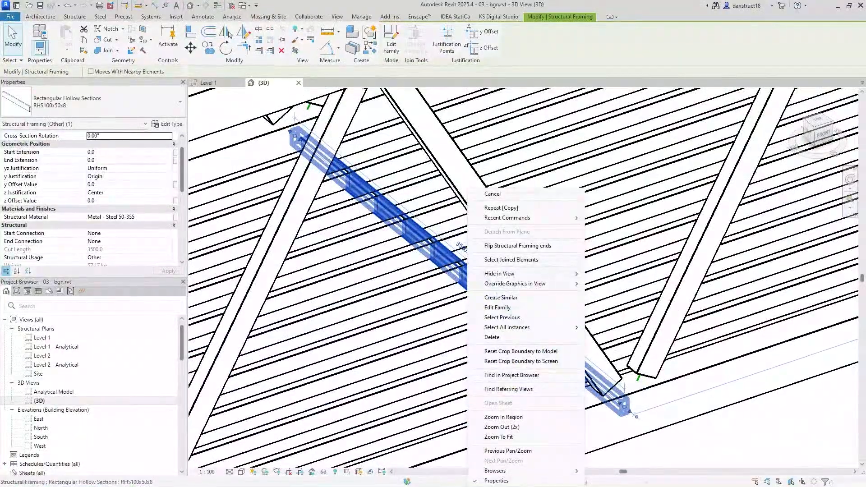
mouse_move(530, 330)
click(619, 338)
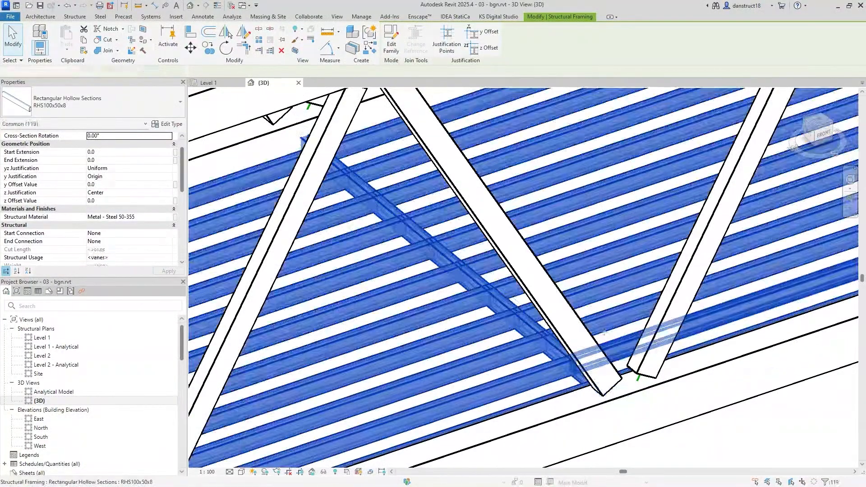
click(156, 193)
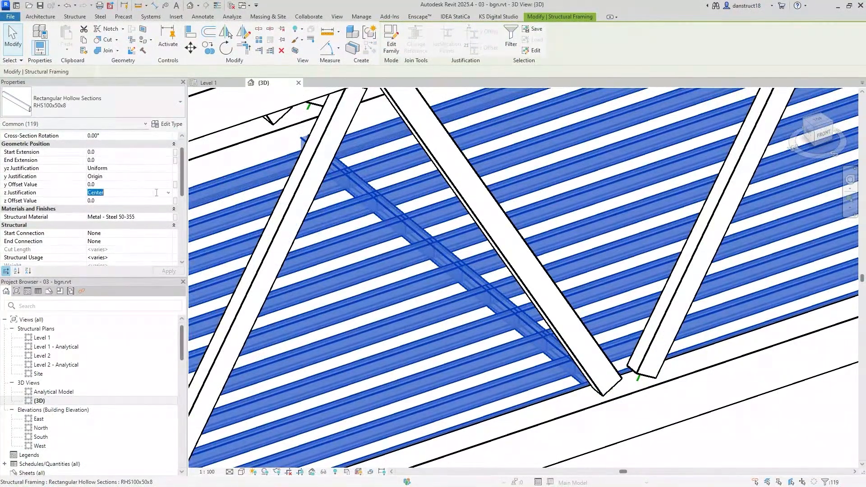
click(169, 194)
click(105, 214)
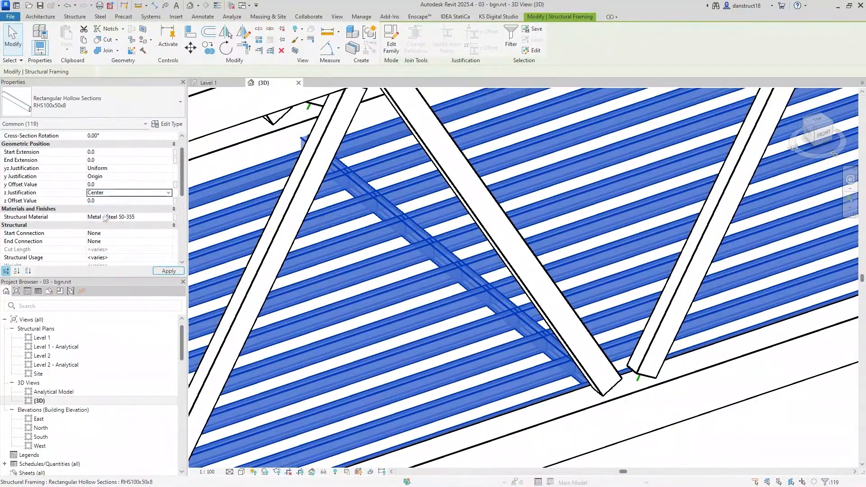
Clear the selection and review the floor framing along the whole truss bridge in 3D
scroll(301, 220, down, 4)
scroll(302, 221, down, 2)
click(432, 306)
scroll(454, 306, down, 3)
shift+middle_drag(456, 307, 469, 364)
scroll(470, 365, up, 6)
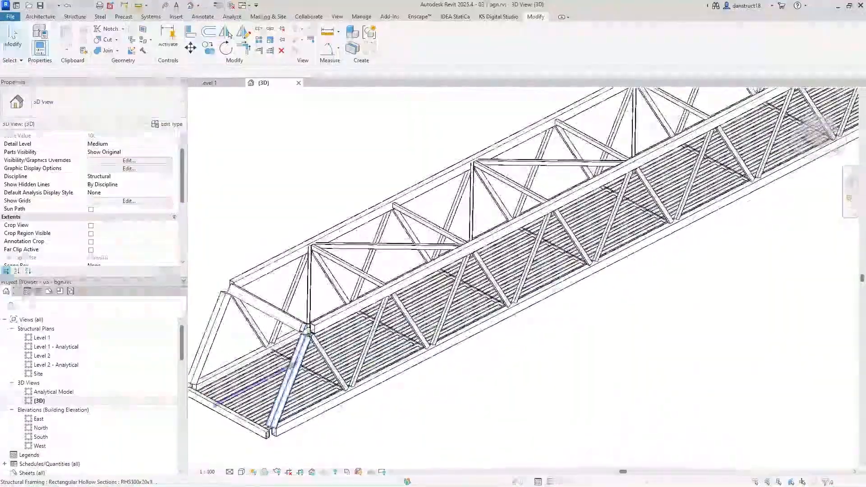
scroll(470, 365, down, 5)
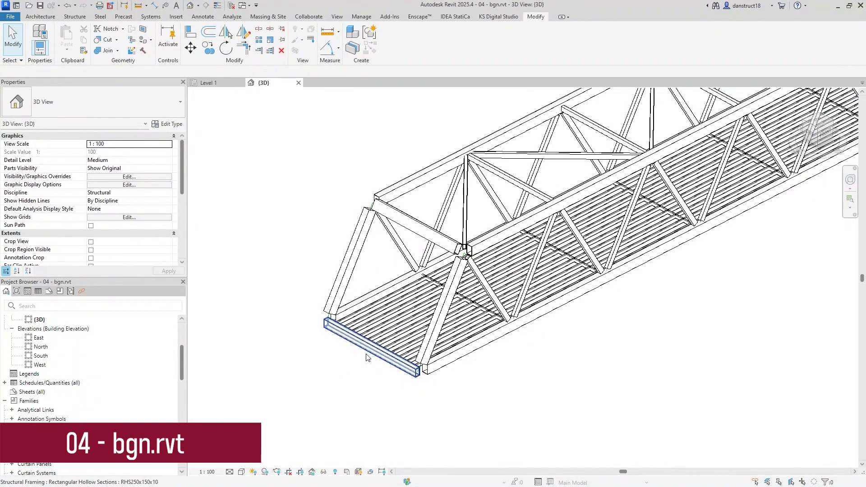
scroll(392, 293, down, 3)
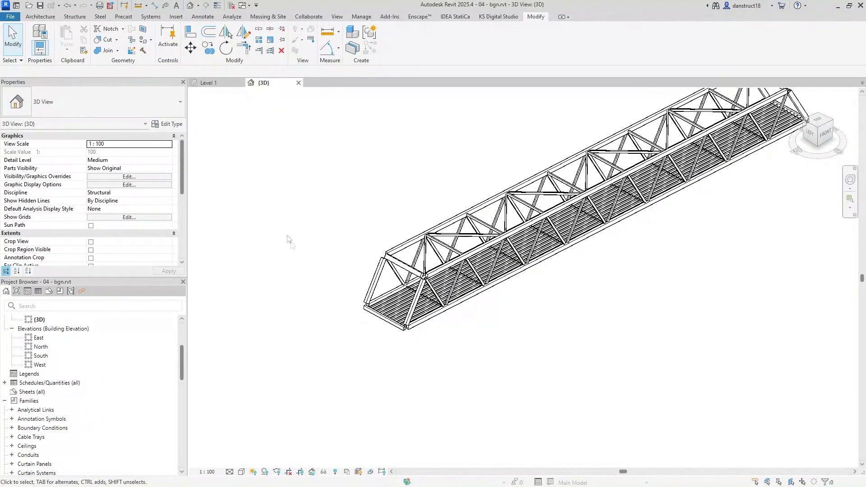
In the Level 1 plan, draw a vertical grid line from the first bay's outer beam end to about 5100 above grid 2
click(209, 83)
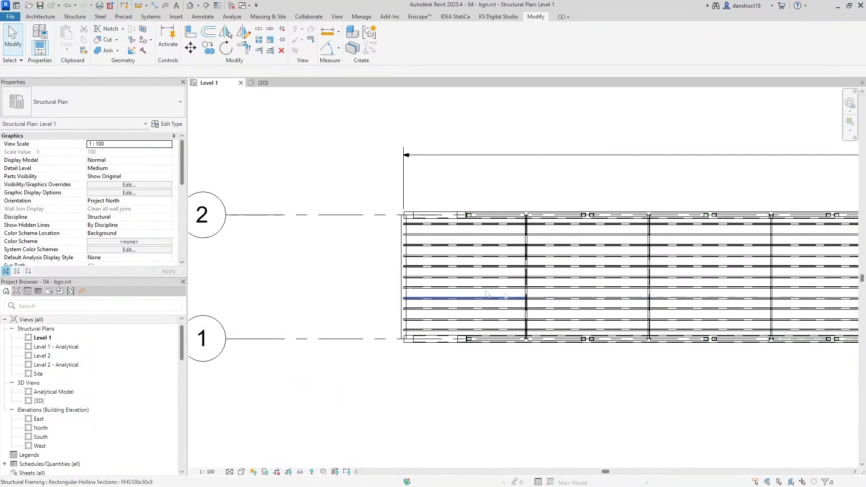
scroll(381, 275, up, 3)
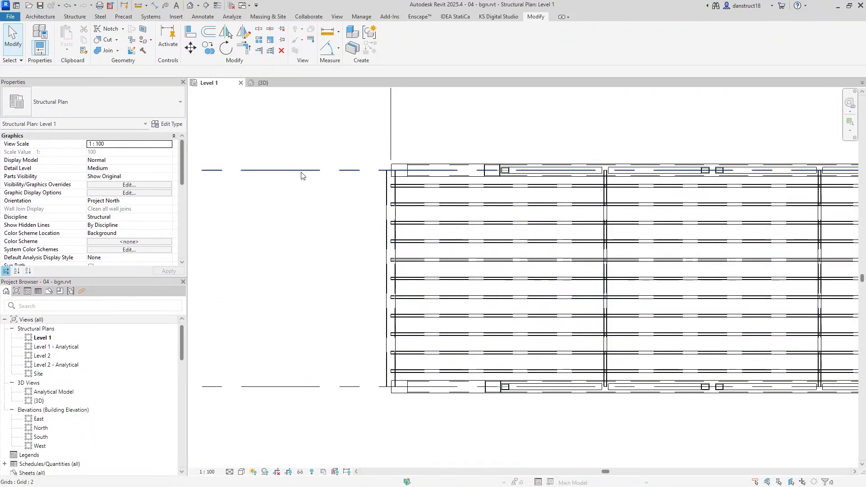
click(72, 16)
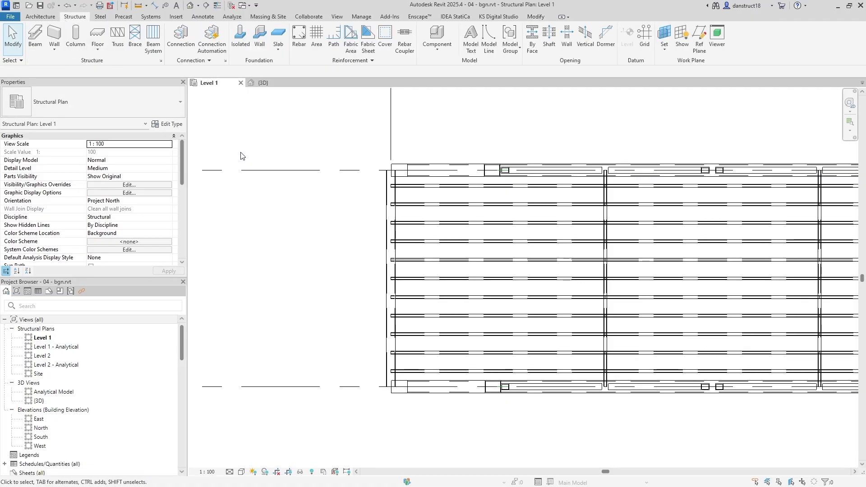
click(644, 39)
scroll(368, 140, down, 5)
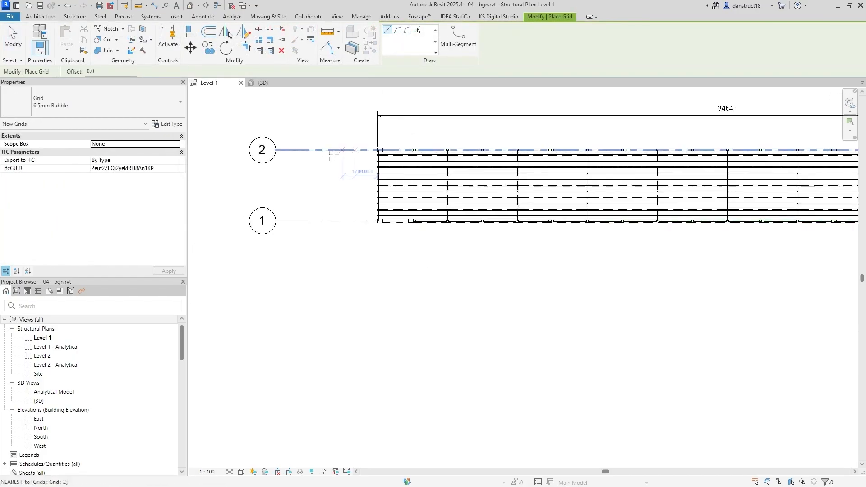
scroll(387, 121, up, 6)
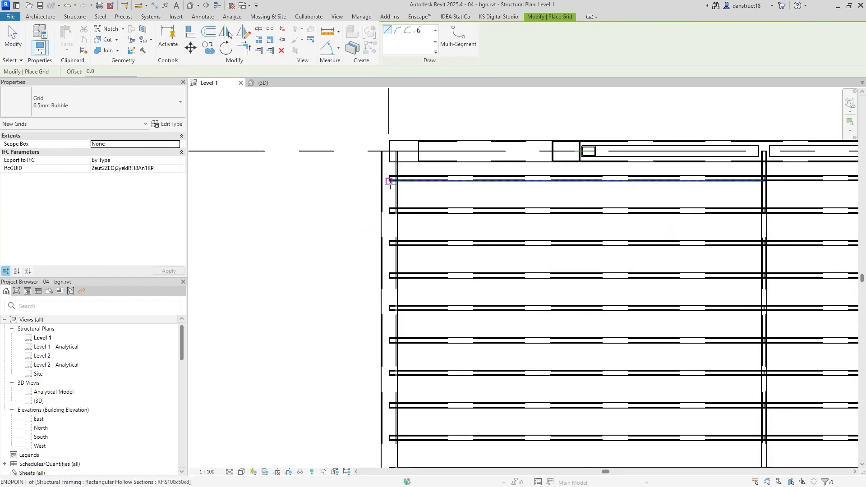
click(389, 181)
scroll(387, 149, down, 3)
scroll(387, 149, down, 2)
middle_drag(388, 149, 388, 291)
click(387, 128)
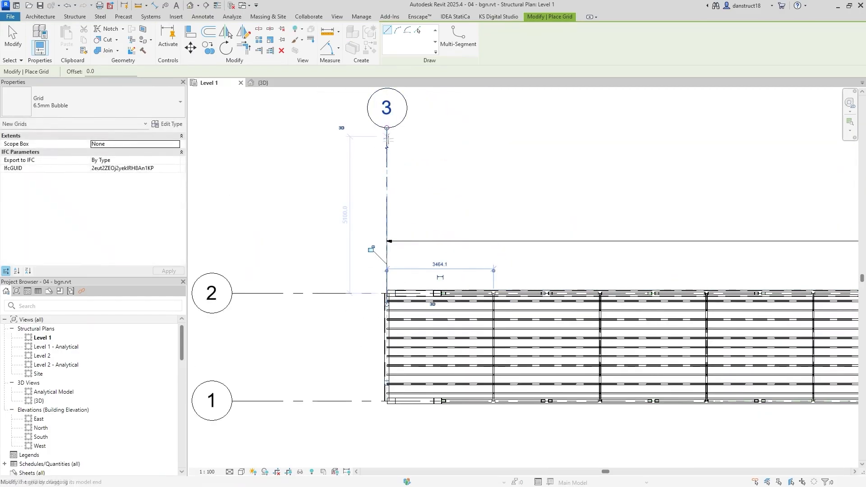
key(Escape)
key(Escape)
Extend the lower end of vertical grid 3 across the bridge to well below grid 1
click(387, 180)
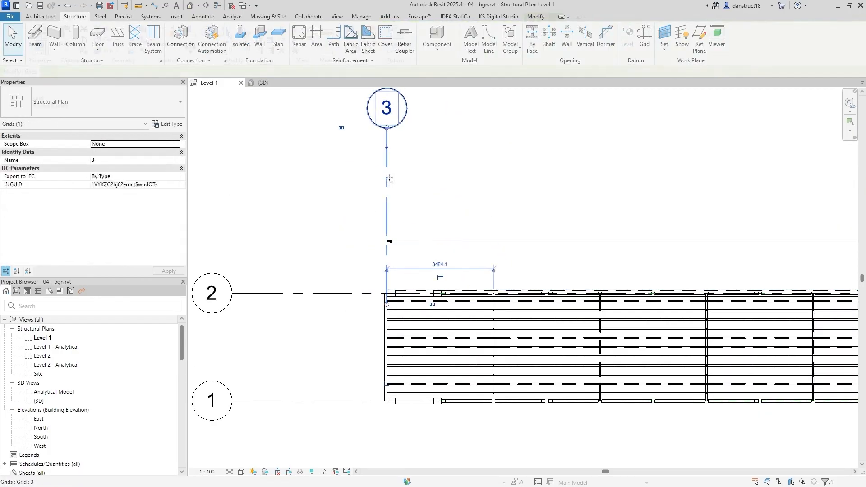
middle_drag(391, 329, 418, 212)
scroll(418, 215, up, 2)
drag(413, 176, 423, 440)
scroll(423, 440, down, 2)
middle_drag(425, 439, 409, 311)
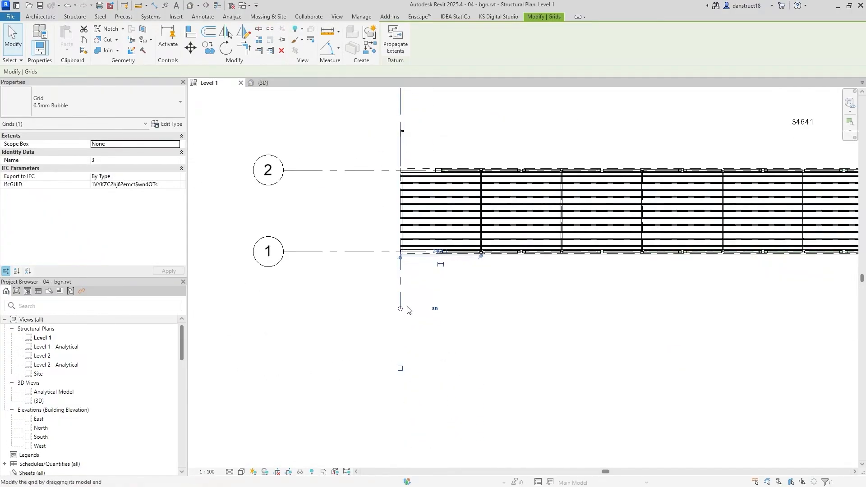
drag(402, 311, 402, 406)
middle_drag(392, 173, 349, 310)
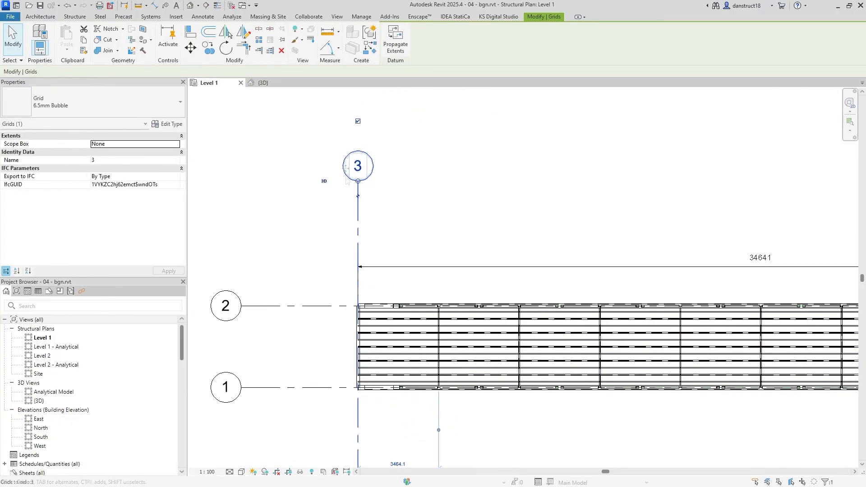
Rename vertical grid 3 as A and draw another vertical grid line along the end beam at the bridge's opposite end
click(359, 167)
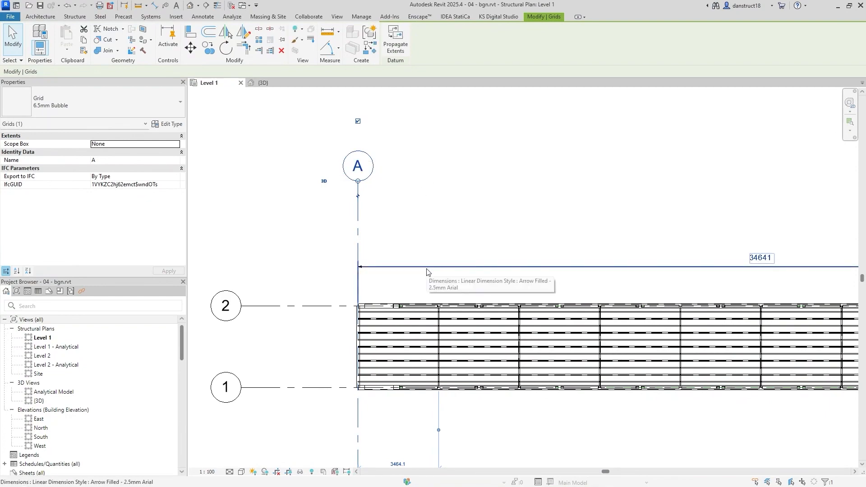
key(g)
key(r)
scroll(435, 238, down, 3)
scroll(466, 340, up, 6)
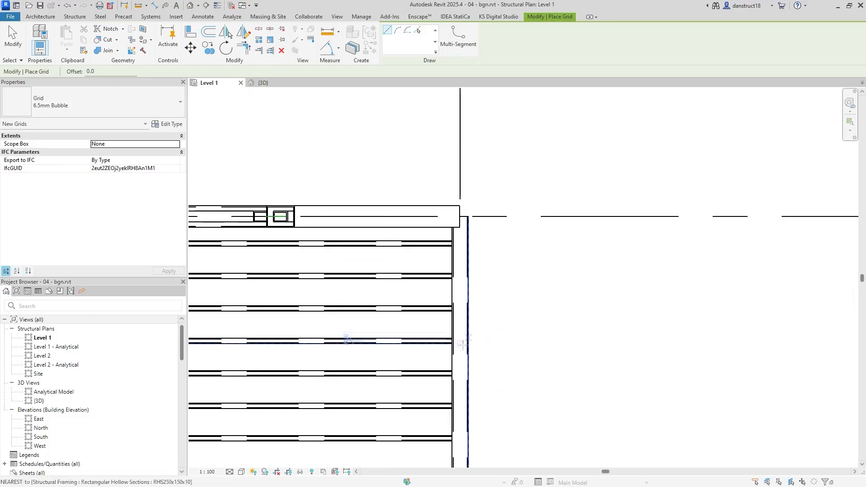
click(467, 356)
scroll(461, 289, down, 6)
scroll(461, 283, down, 3)
click(459, 253)
key(Escape)
key(Escape)
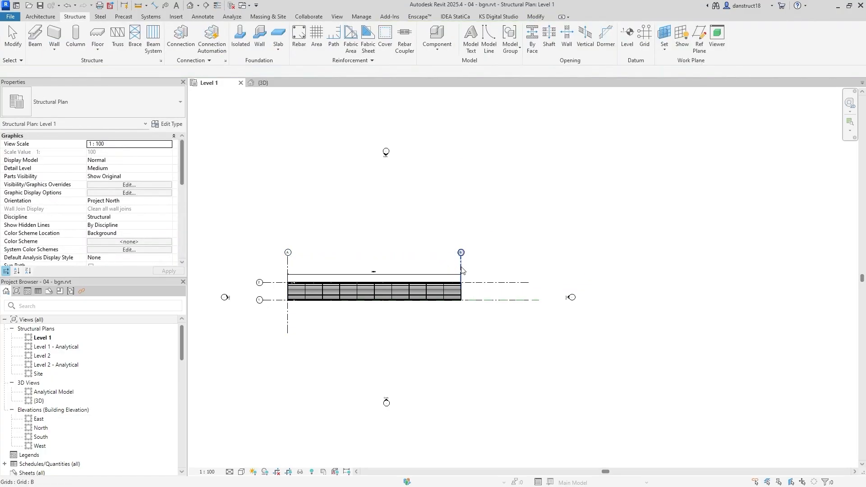
Extend the lower end of vertical grid B across the bridge, in line with the lower end of grid A
scroll(463, 270, up, 1)
click(461, 270)
drag(461, 356, 459, 357)
click(300, 340)
Draw a Generic - 200mm structural wall with a Wall Centerline location line along grid A from grid 2 to grid 1
middle_drag(310, 342, 543, 292)
scroll(465, 236, up, 9)
scroll(466, 236, up, 3)
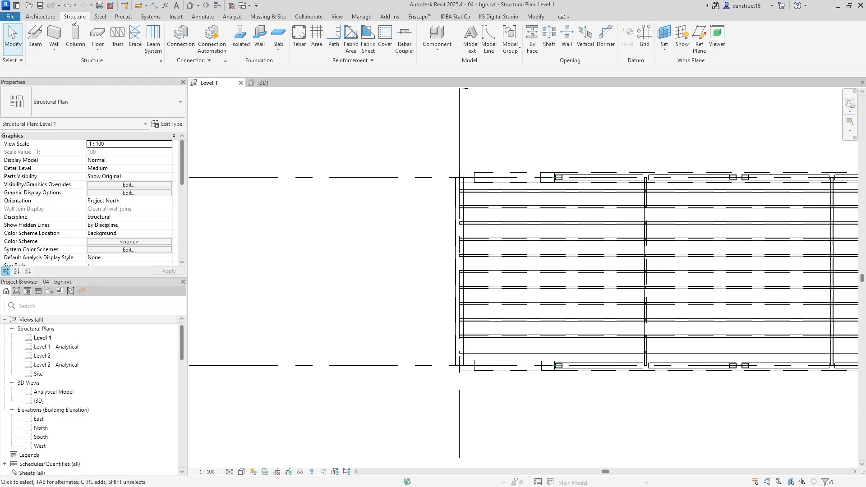
key(s)
key(w)
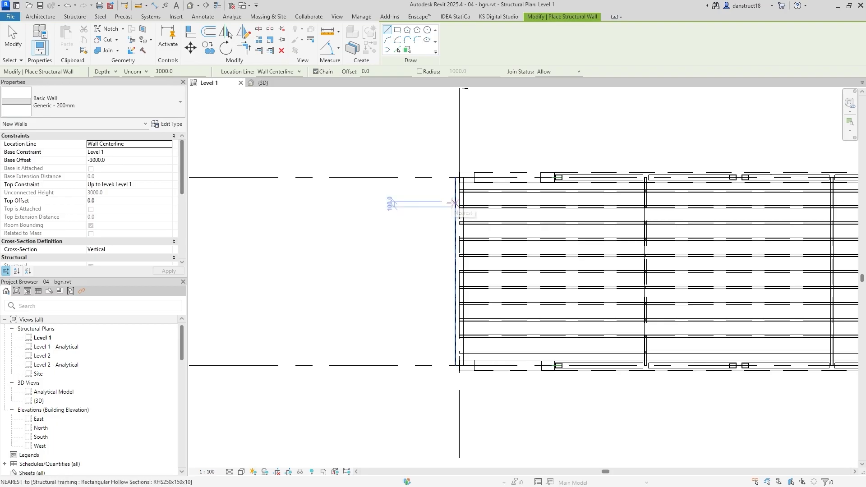
scroll(457, 181, up, 3)
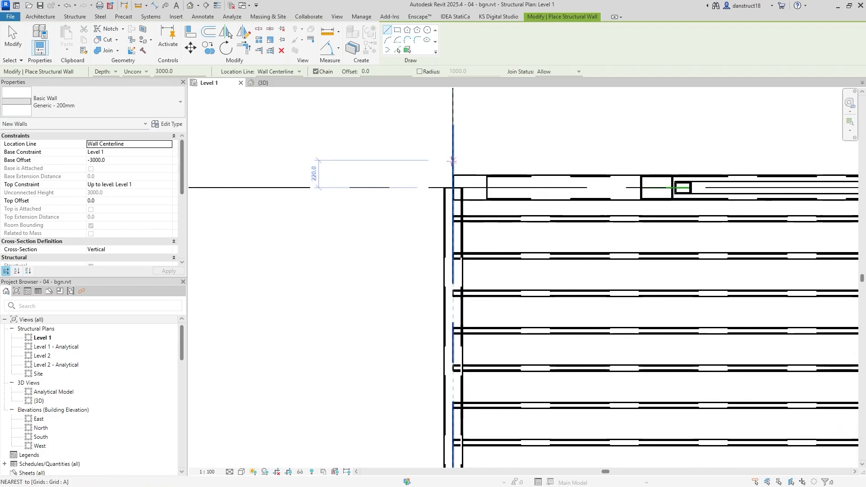
click(452, 187)
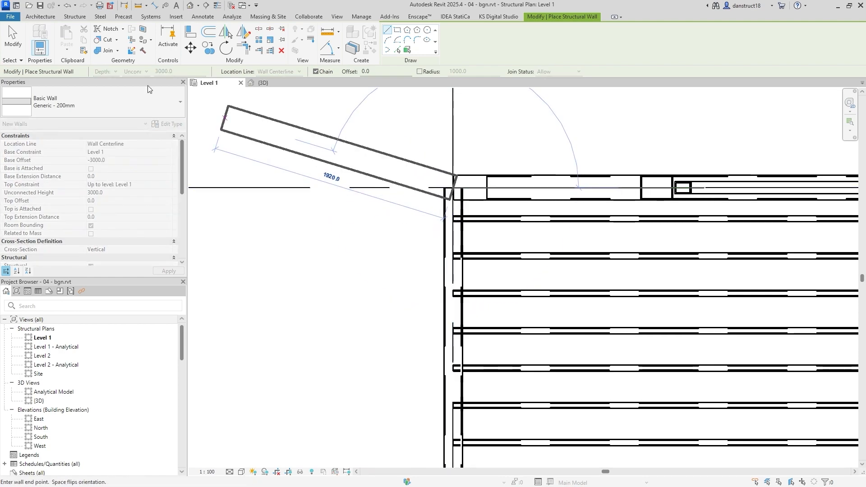
key(Escape)
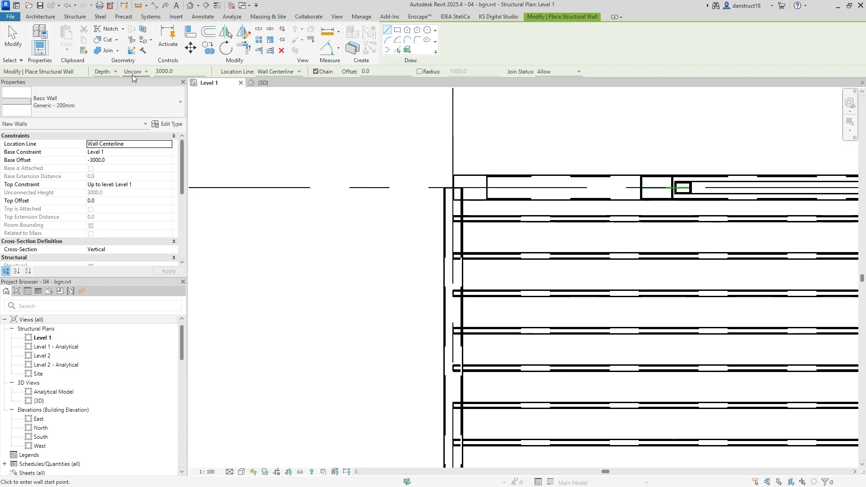
click(453, 187)
scroll(380, 229, down, 3)
scroll(380, 229, down, 1)
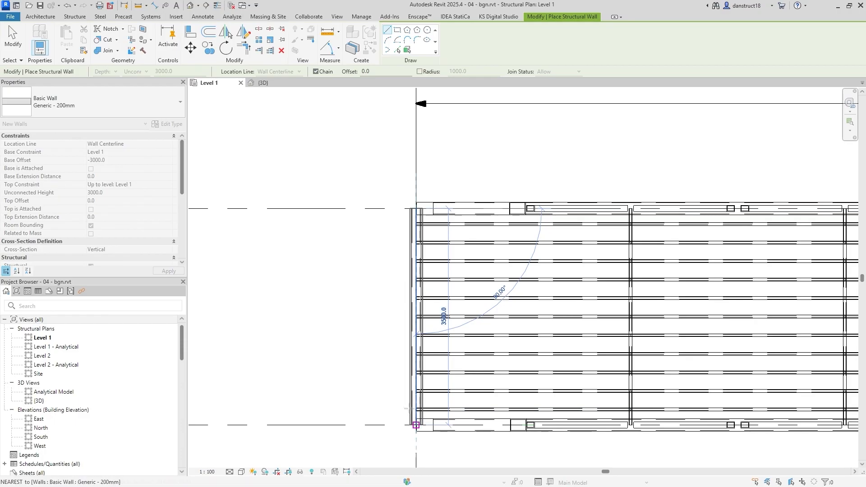
click(416, 425)
key(Escape)
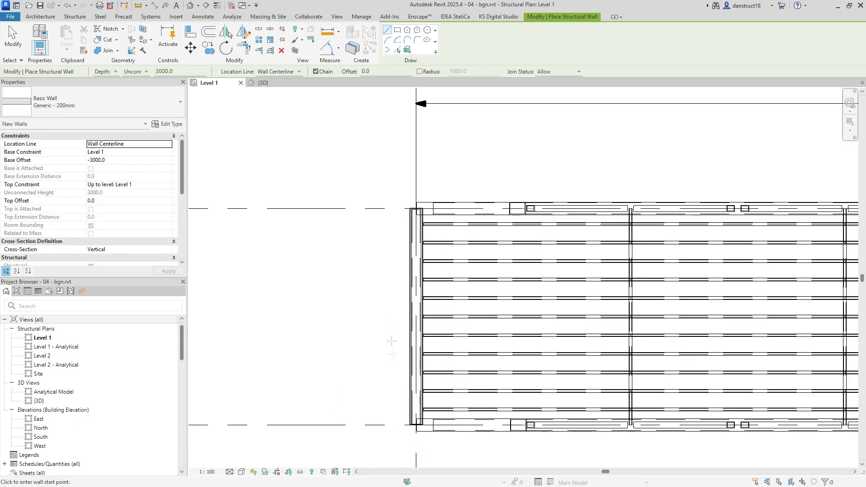
Draw a wing wall about 2000 mm outward from the chord's outer corner near grids A and 2, using Finish Face: Exterior as location line
scroll(404, 200, up, 2)
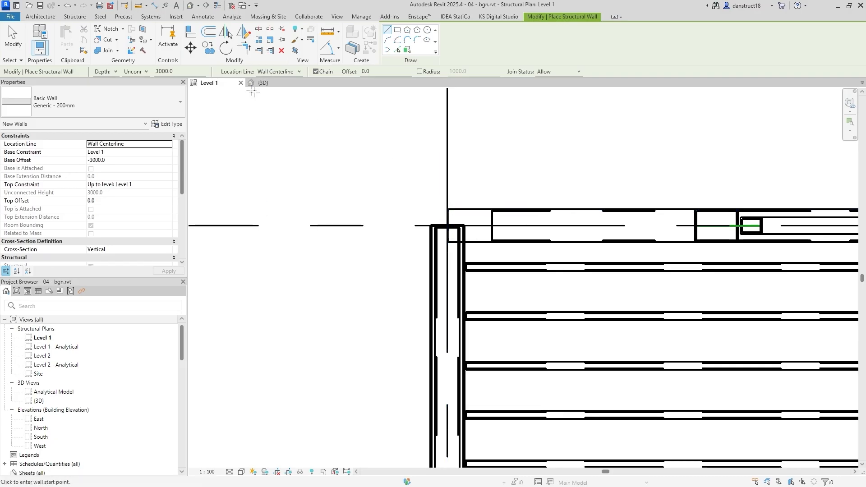
click(261, 74)
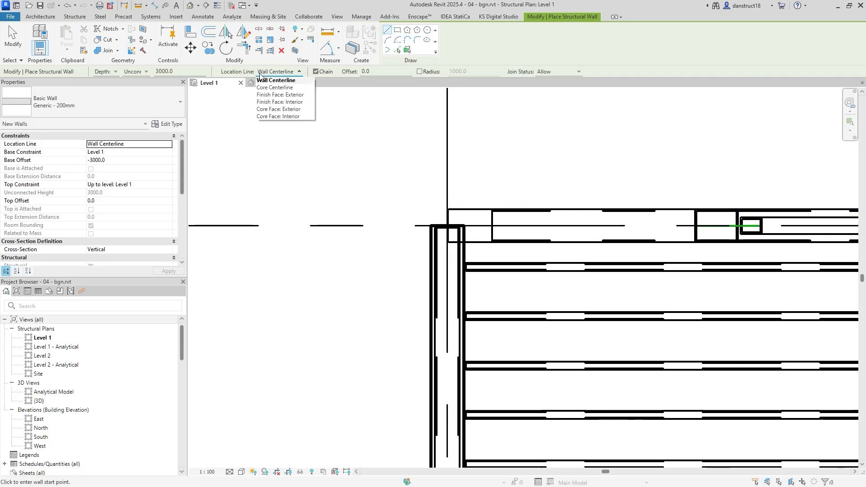
click(271, 96)
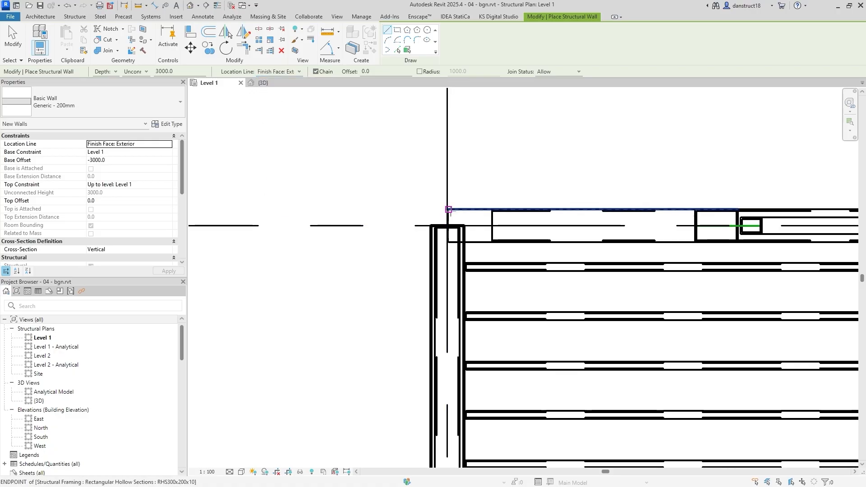
click(449, 210)
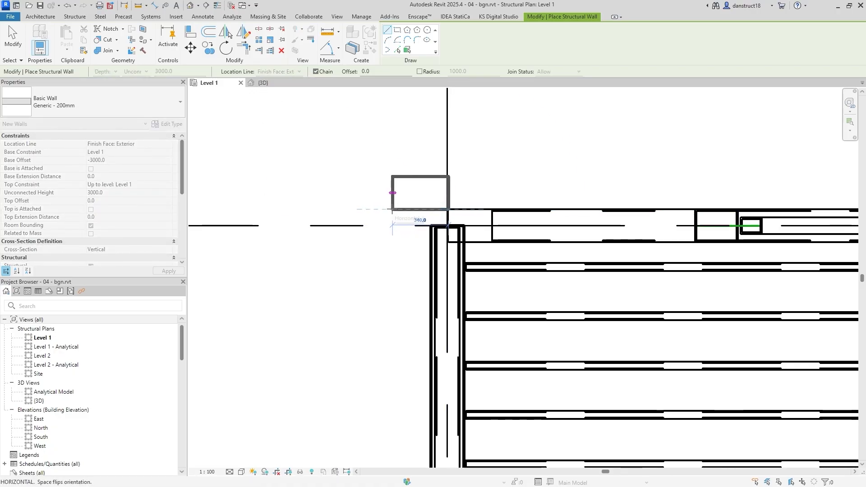
scroll(405, 194, down, 2)
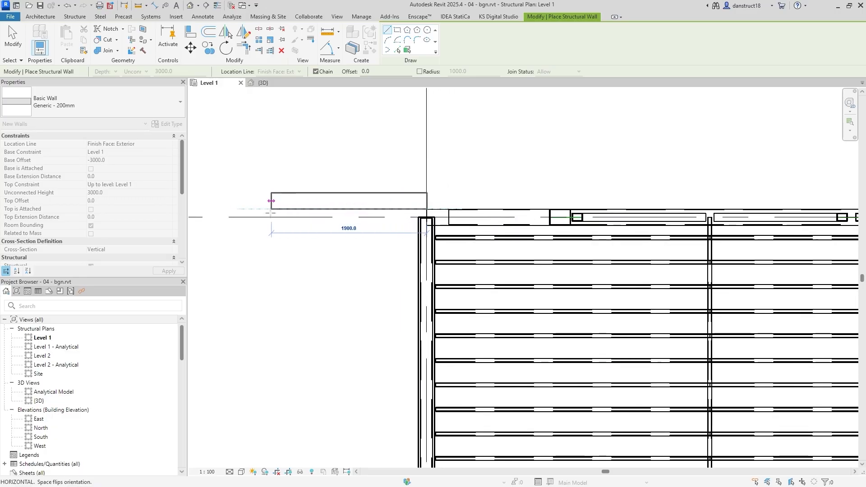
click(261, 211)
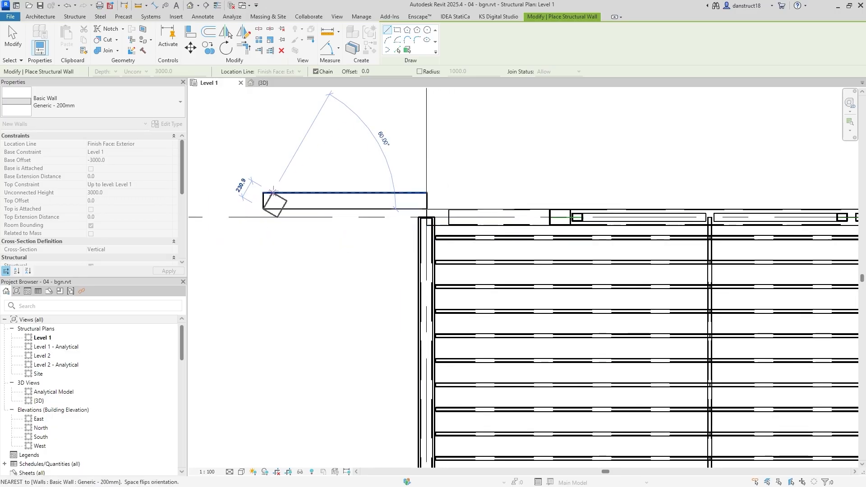
key(Escape)
key(Escape)
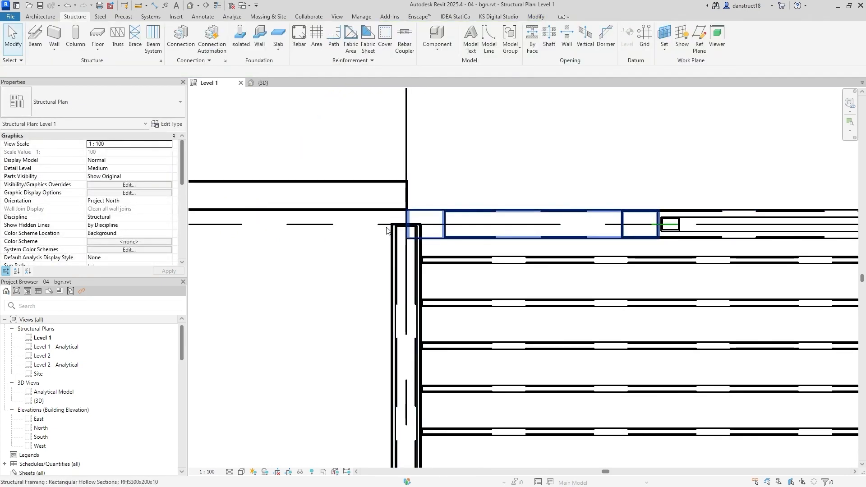
In the 3D view, extend the end of the abutment wall under the end beam to join the wing wall
click(263, 83)
scroll(354, 329, up, 6)
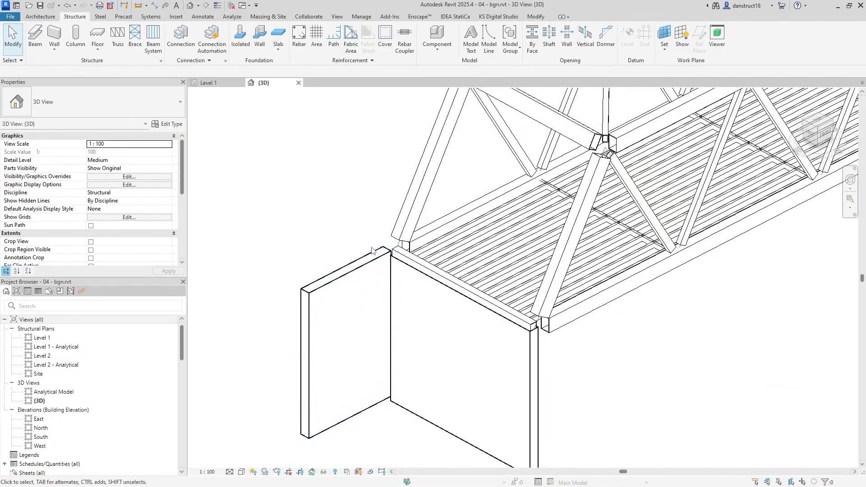
click(399, 276)
scroll(395, 258, up, 5)
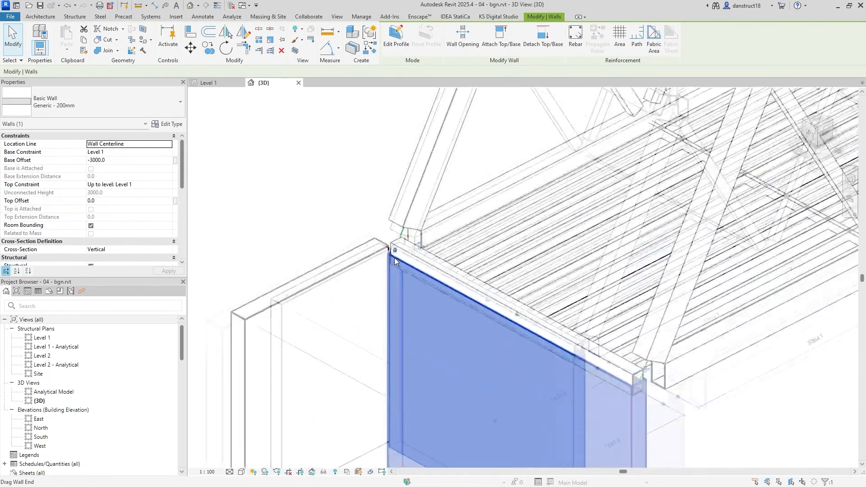
drag(396, 249, 372, 232)
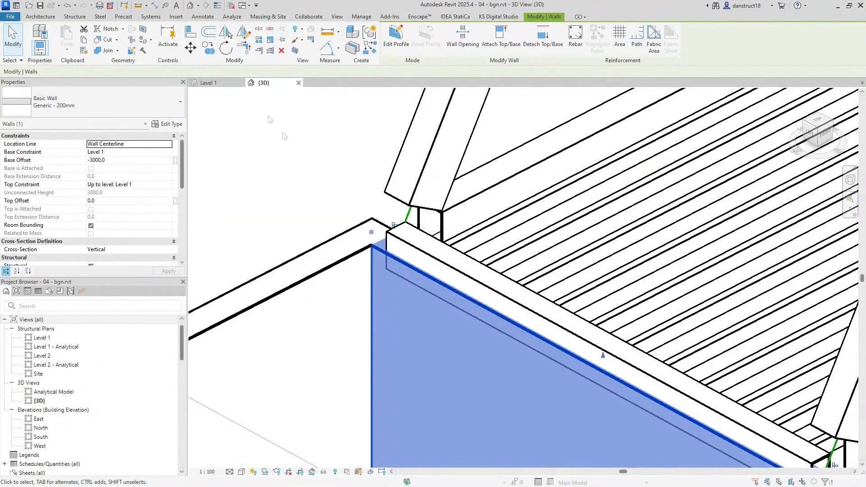
In the Level 1 plan, mirror a copy of the wing wall from grid 2 to grid 1 about the abutment wall's midpoint
click(208, 83)
click(328, 187)
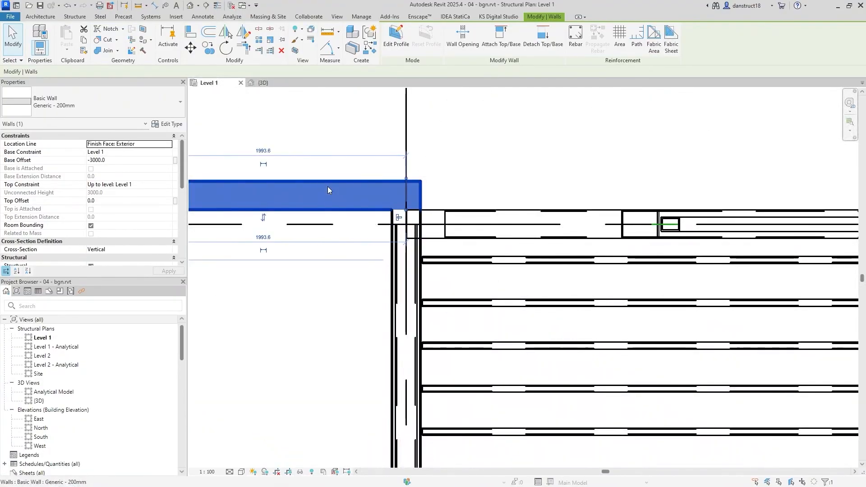
scroll(328, 185, down, 3)
middle_drag(293, 243, 392, 246)
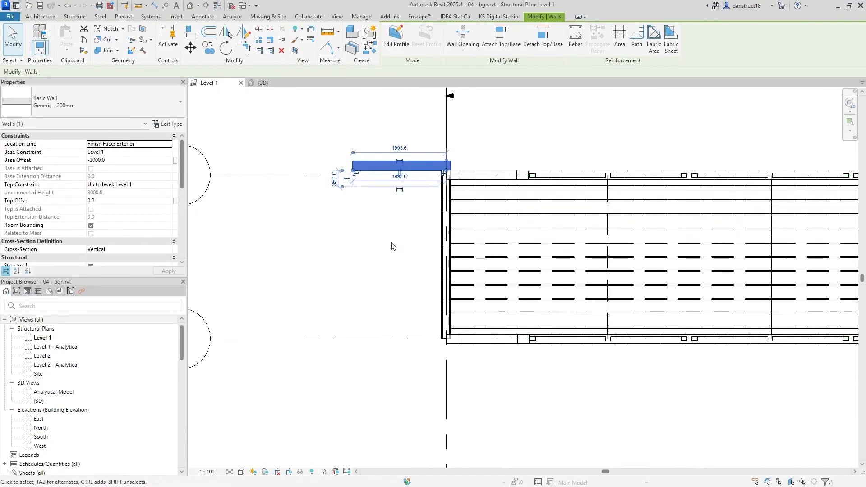
click(244, 33)
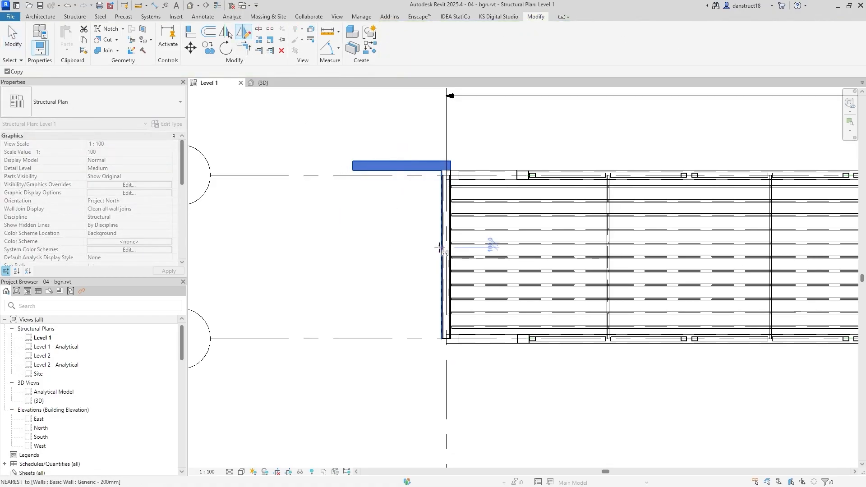
click(408, 257)
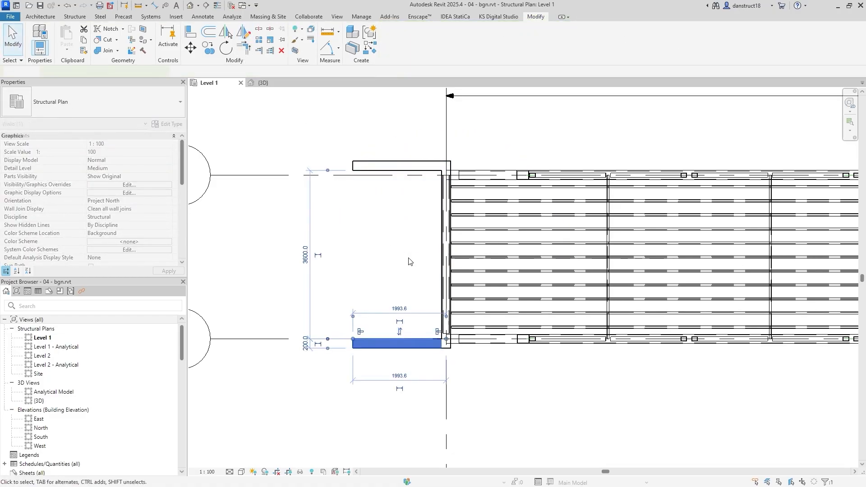
click(427, 288)
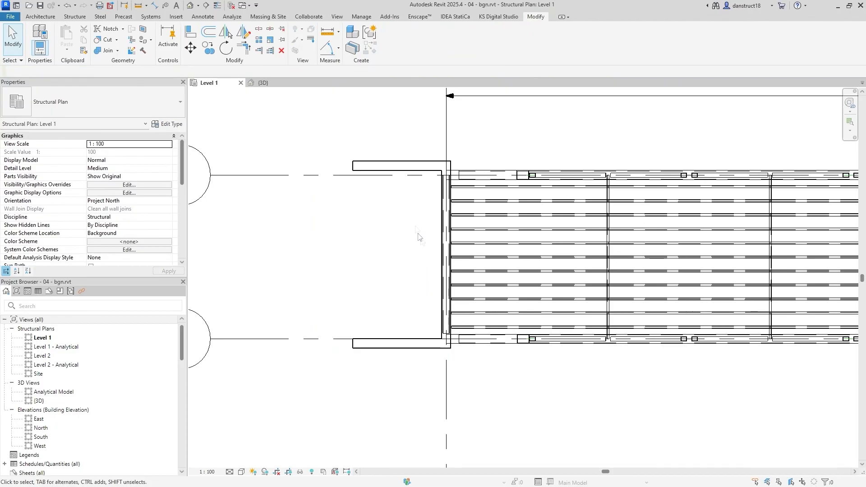
Select the chain of three abutment walls and mirror a copy to grid B about a vertical axis through the middle cross beam
key(Tab)
click(398, 172)
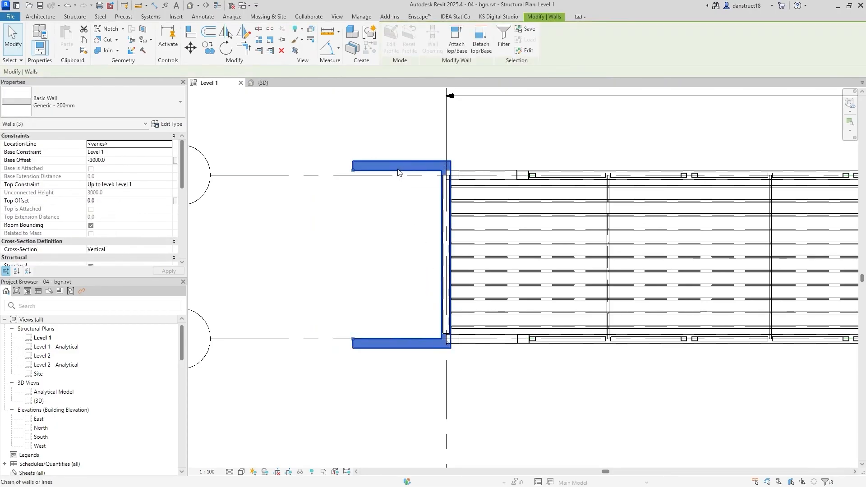
scroll(398, 172, down, 5)
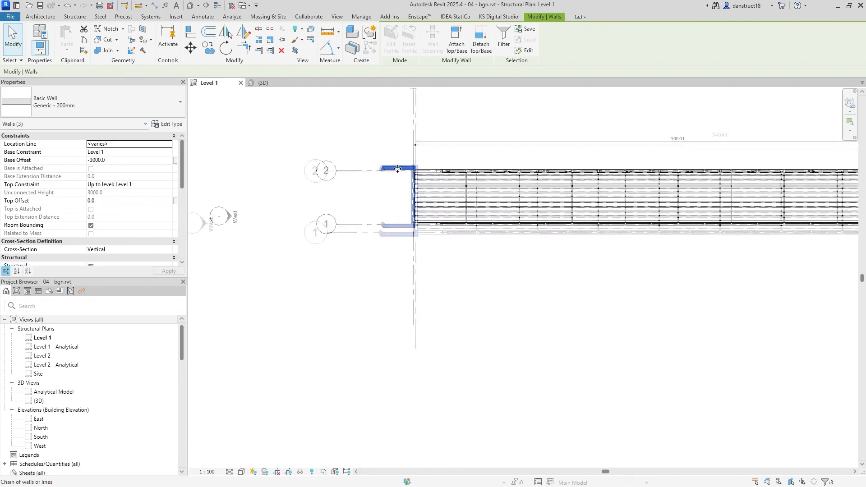
middle_drag(745, 201, 651, 215)
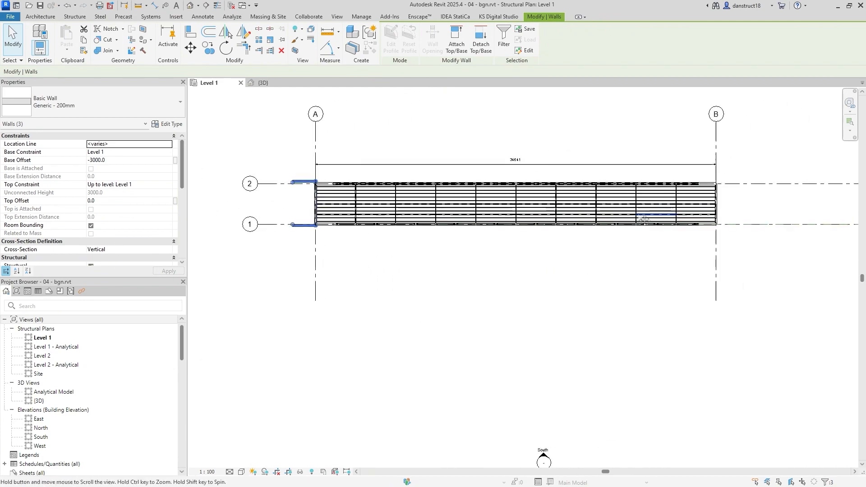
scroll(610, 218, up, 1)
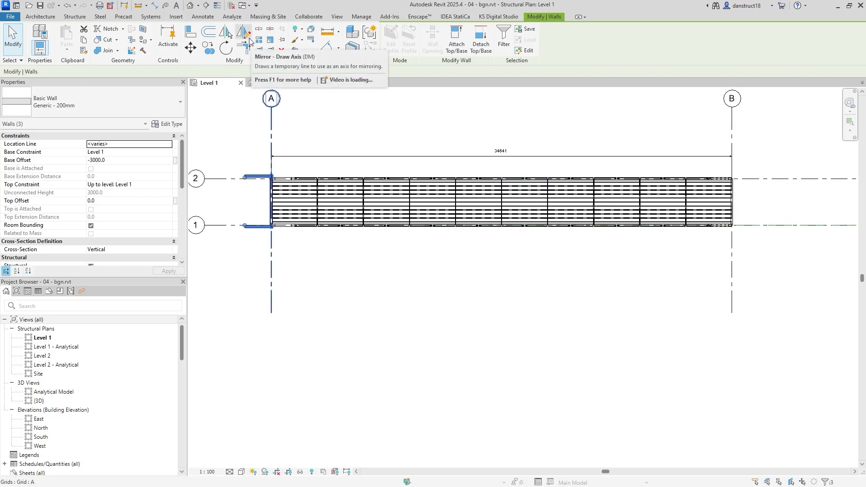
click(246, 35)
scroll(424, 144, up, 10)
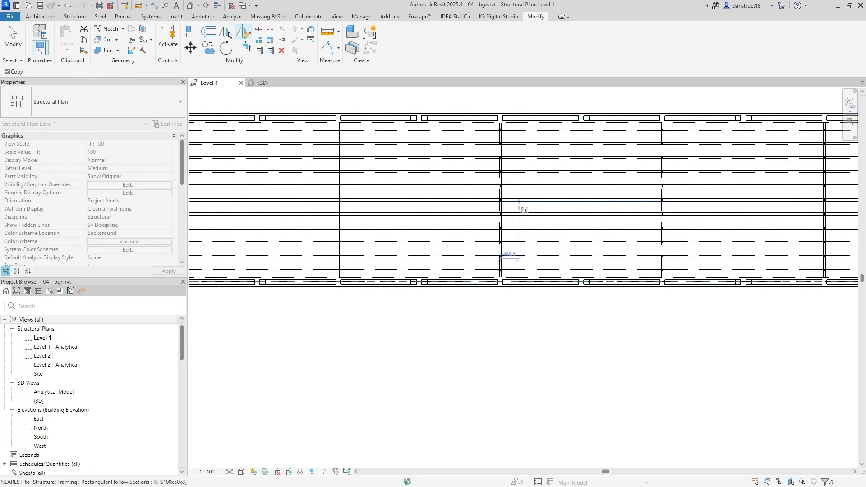
click(456, 204)
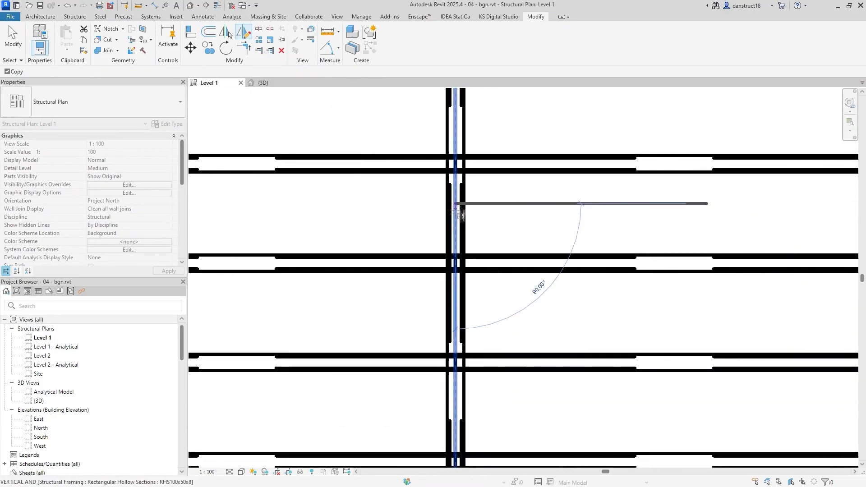
click(453, 328)
scroll(453, 328, down, 6)
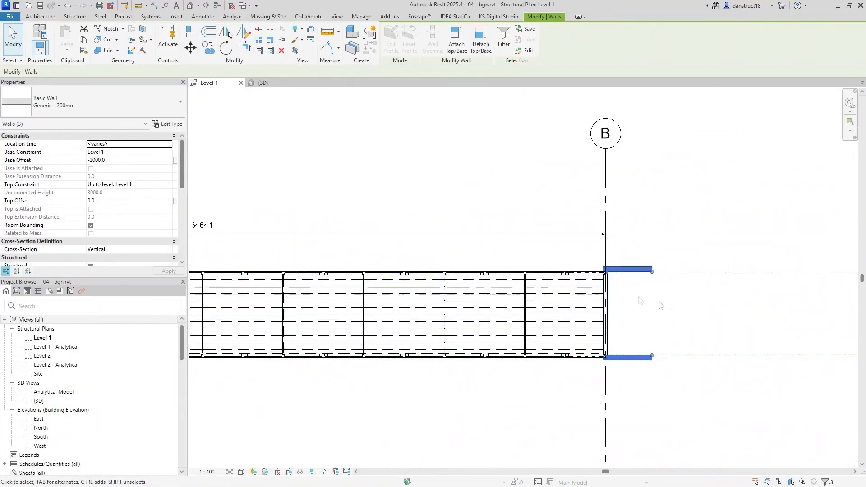
Clear the selection and examine the abutment walls at both ends of the bridge in the 3D view
click(263, 83)
scroll(464, 165, down, 5)
middle_drag(543, 238, 409, 343)
scroll(668, 199, down, 2)
middle_drag(672, 199, 472, 330)
scroll(604, 225, up, 6)
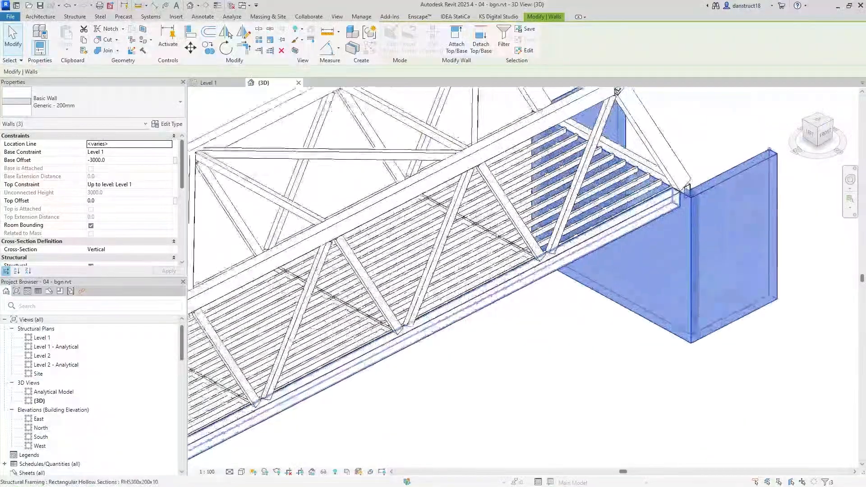
scroll(678, 187, up, 2)
click(721, 150)
scroll(722, 150, down, 3)
scroll(723, 151, down, 3)
scroll(307, 243, up, 4)
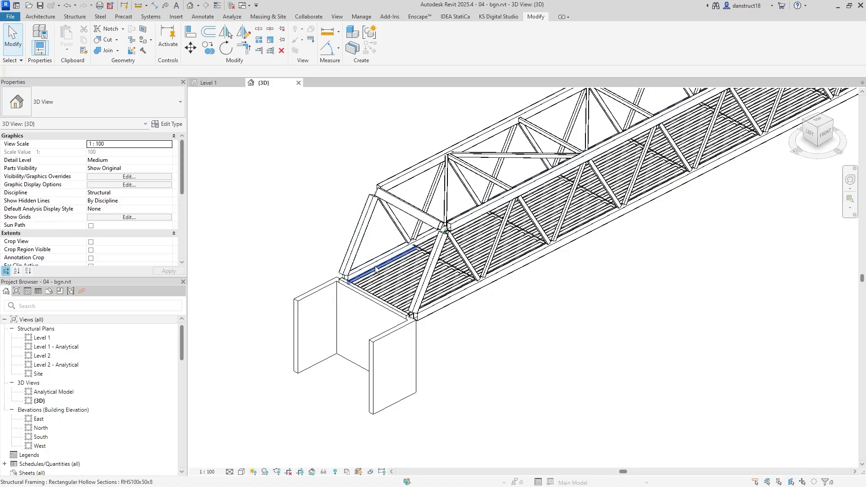
scroll(345, 250, up, 1)
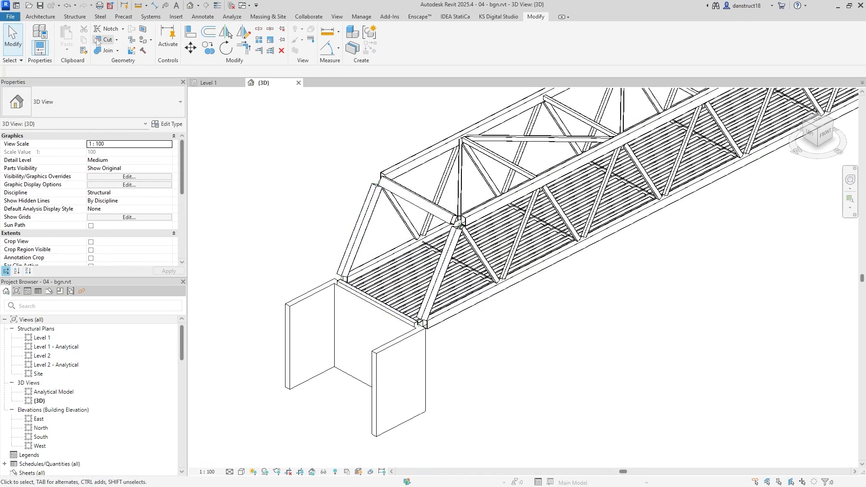
Add a Miter between the RHS300x200x10 bottom chord and the sloping end post at the abutment corner
click(100, 17)
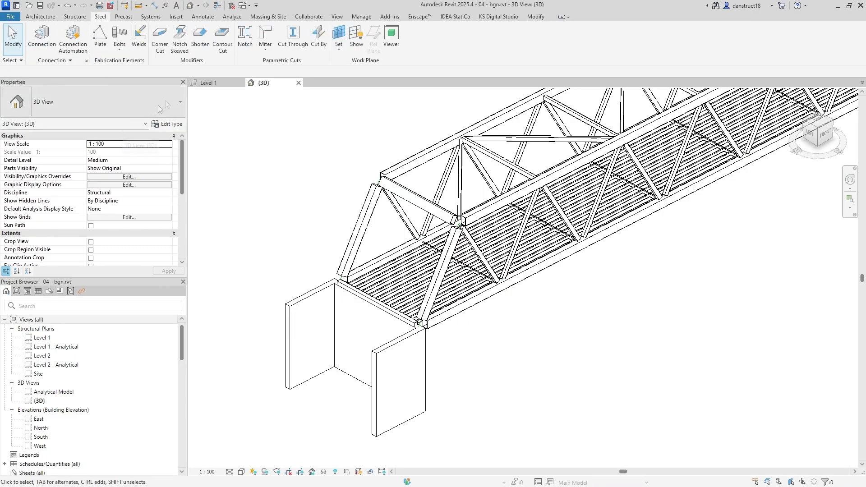
click(275, 36)
scroll(356, 294, up, 5)
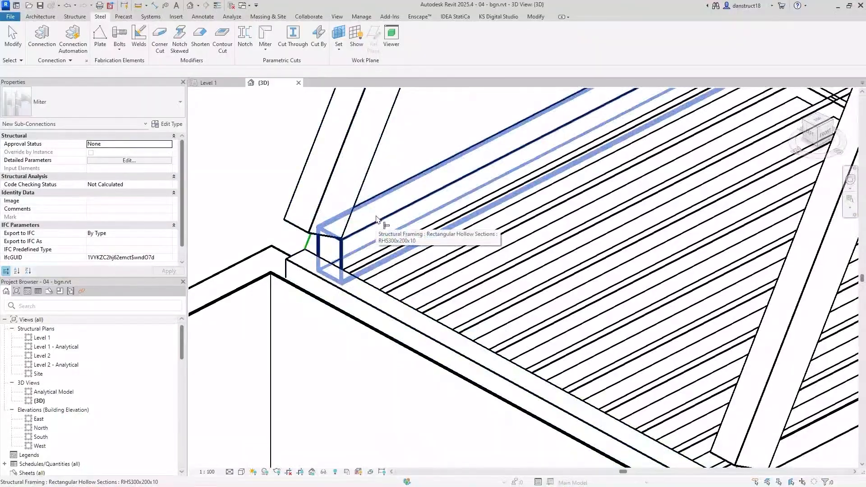
click(378, 220)
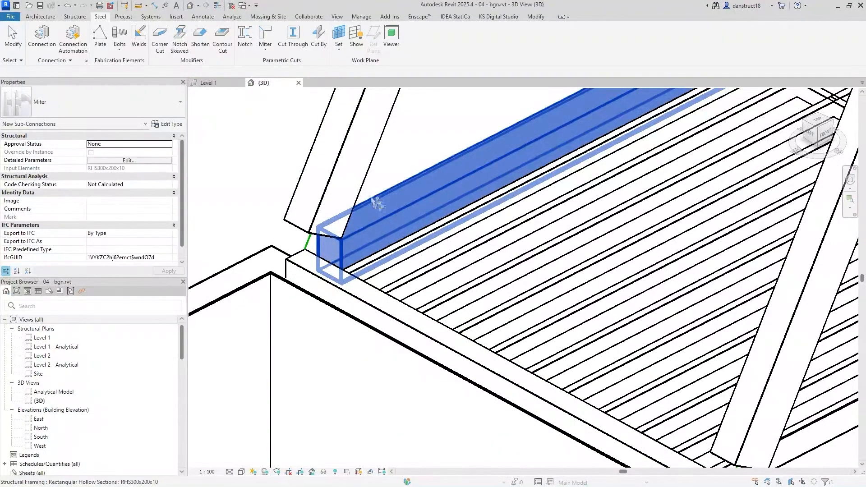
click(299, 175)
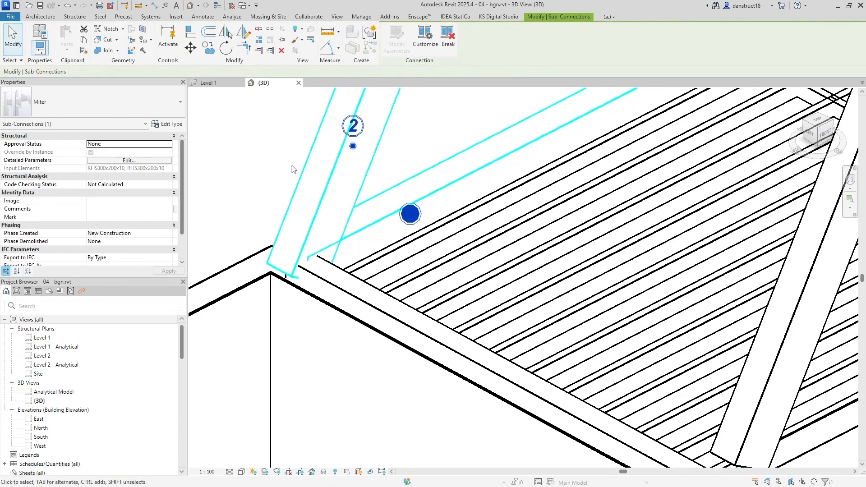
scroll(300, 166, down, 1)
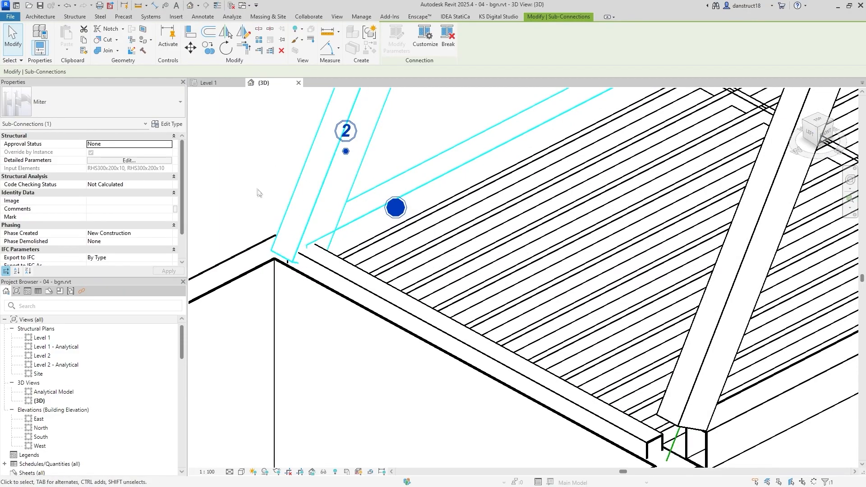
click(234, 222)
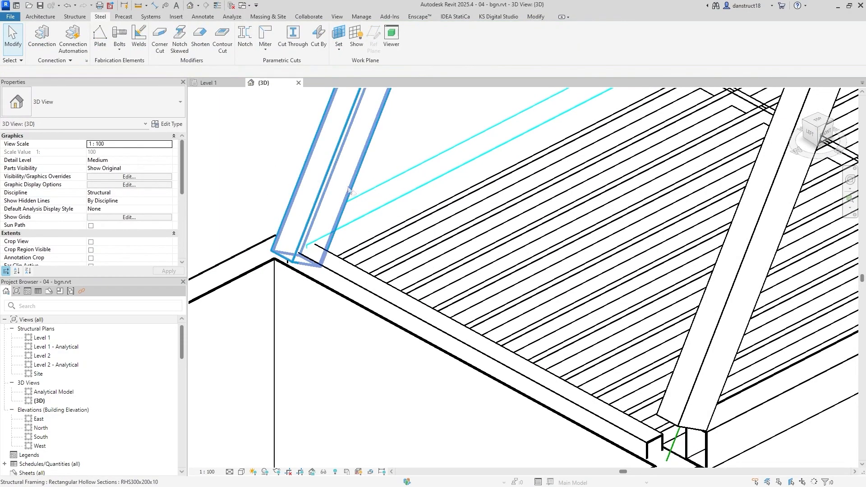
Select the members connected by the new miter through its connection, and clear the selection
middle_drag(274, 196, 320, 223)
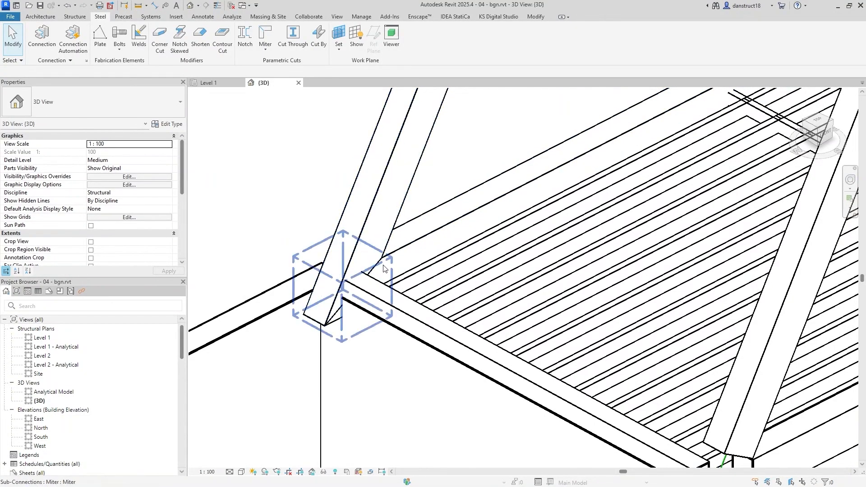
click(322, 277)
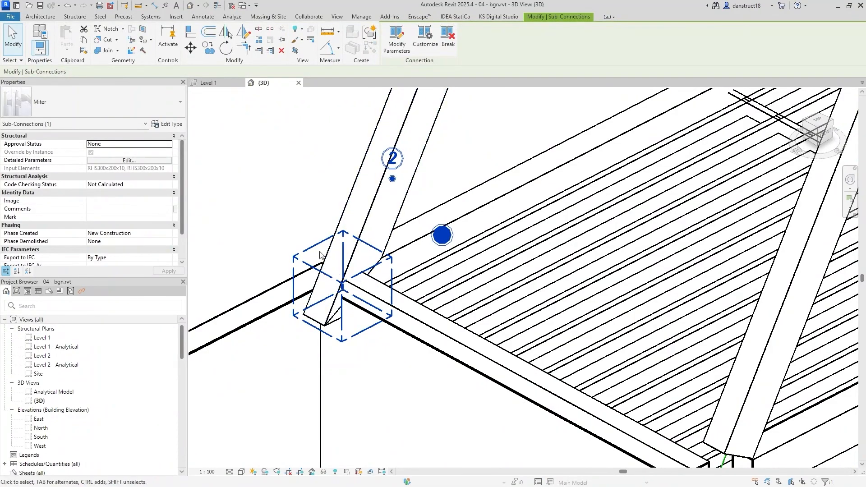
scroll(303, 188, down, 5)
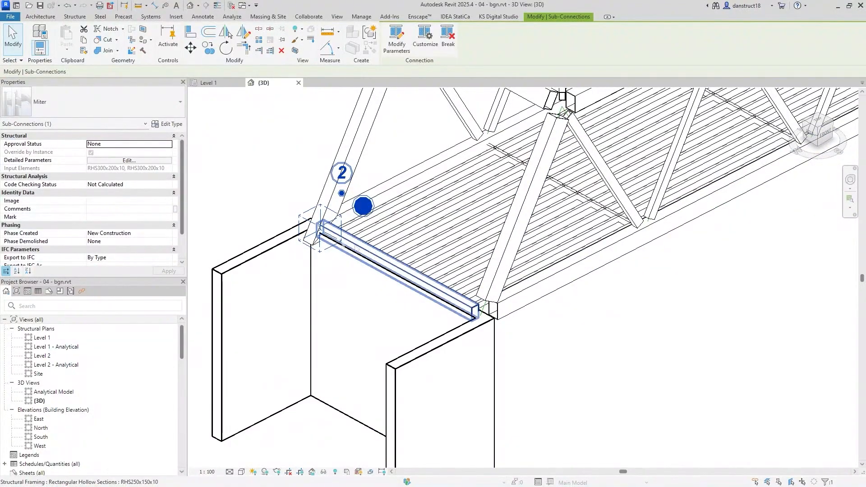
scroll(300, 219, up, 2)
right_click(299, 217)
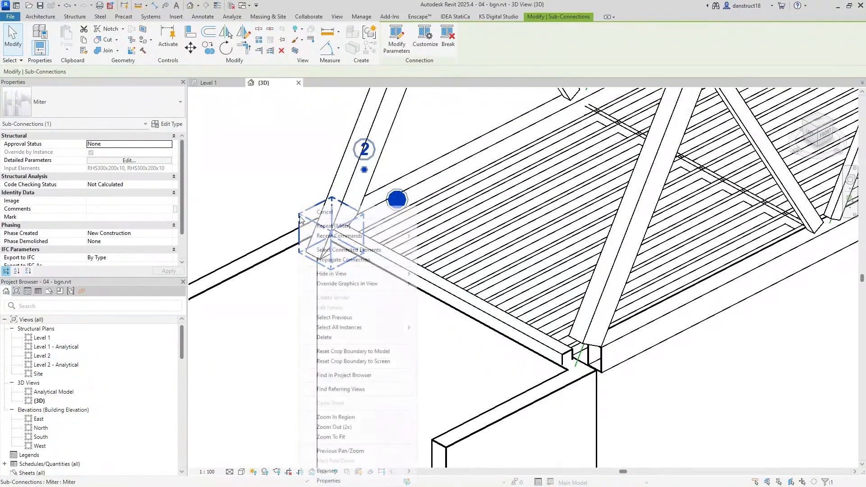
click(332, 250)
scroll(331, 253, down, 3)
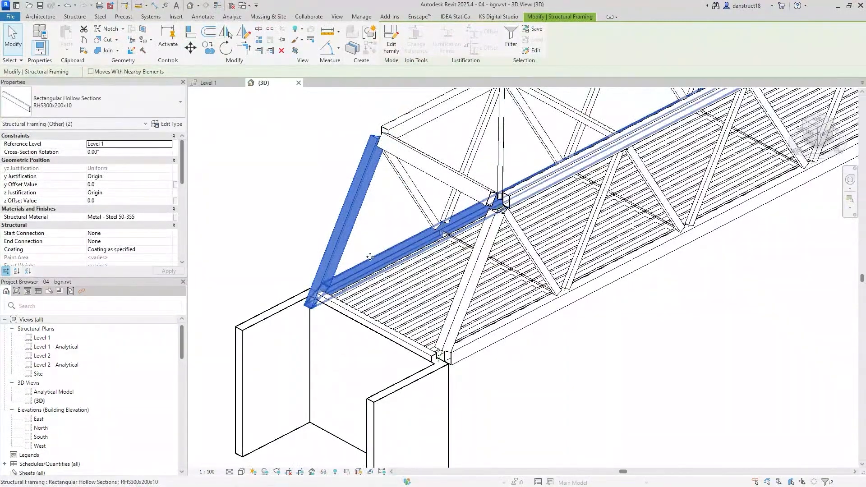
key(Escape)
Propagate the end post's miter connection to the matching joints of the bridge
scroll(315, 274, up, 3)
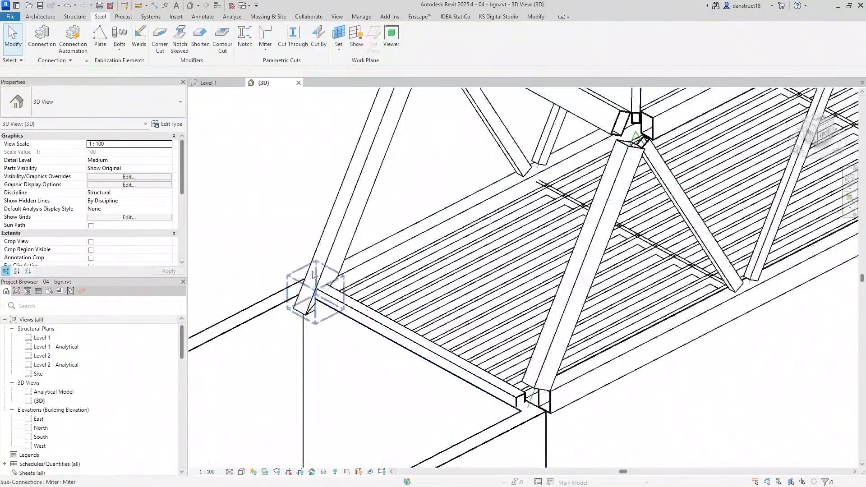
click(298, 276)
right_click(293, 275)
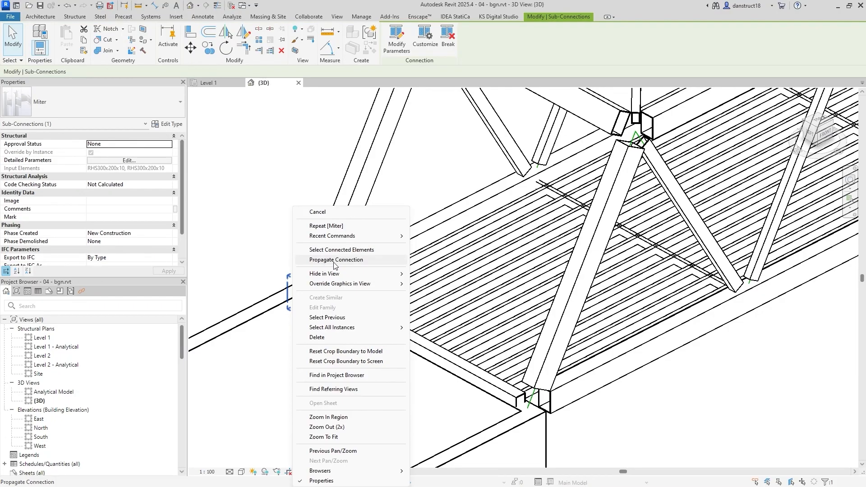
click(335, 261)
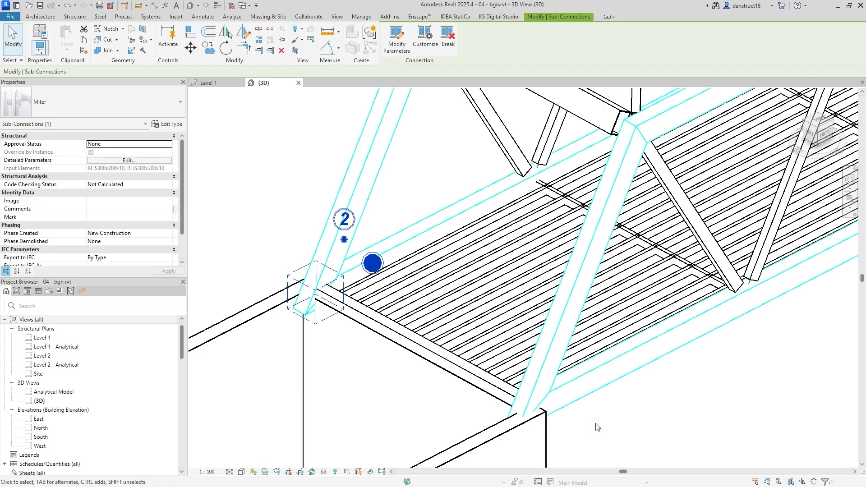
Check the propagated miters at the bottom and top chord corners of the near bridge end
click(533, 406)
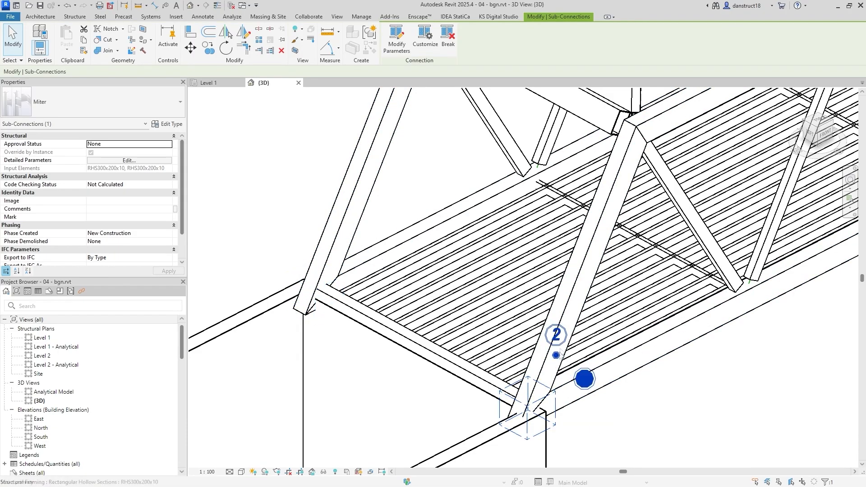
scroll(558, 341, down, 3)
middle_drag(695, 350, 406, 404)
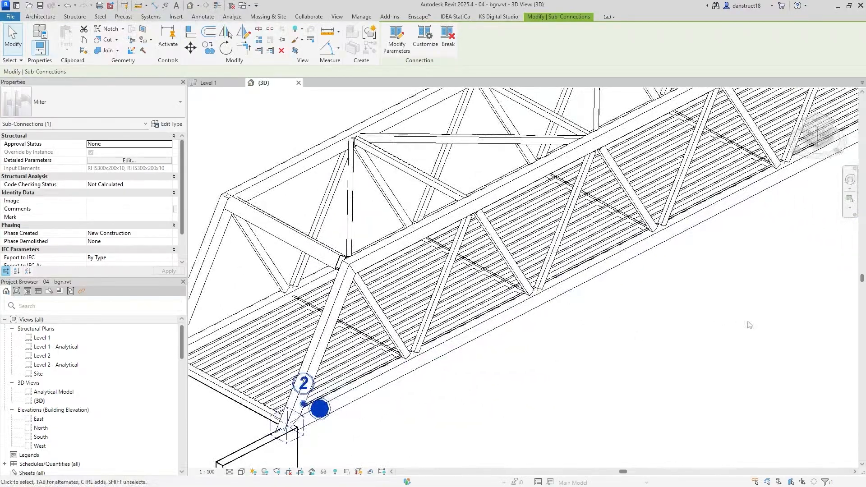
scroll(770, 330, up, 3)
scroll(352, 228, up, 3)
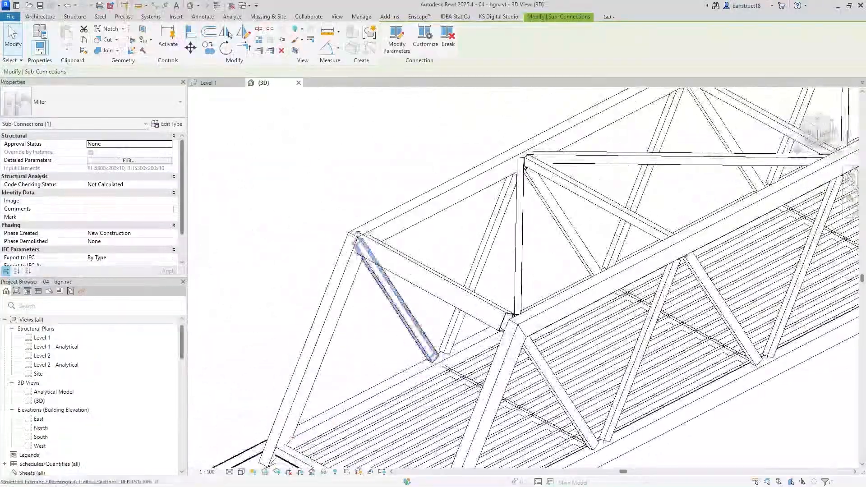
click(352, 228)
scroll(383, 181, down, 10)
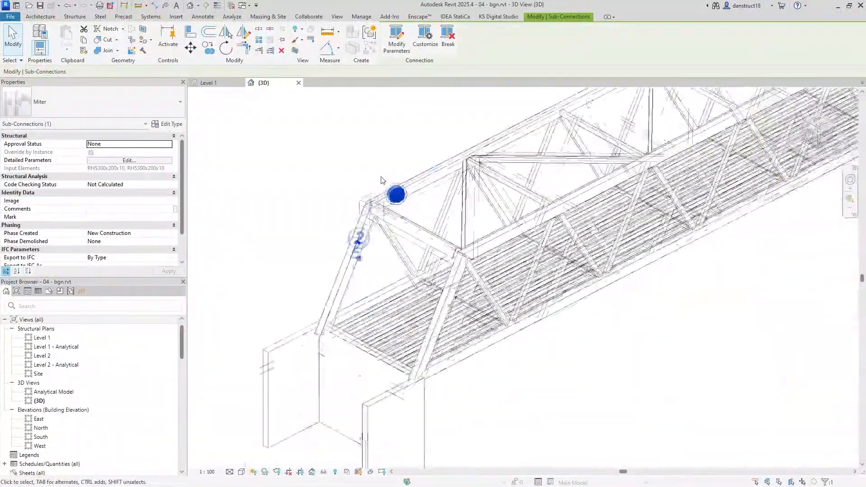
Check the propagated miters at the top and bottom chord corners of the far bridge end
scroll(603, 240, up, 5)
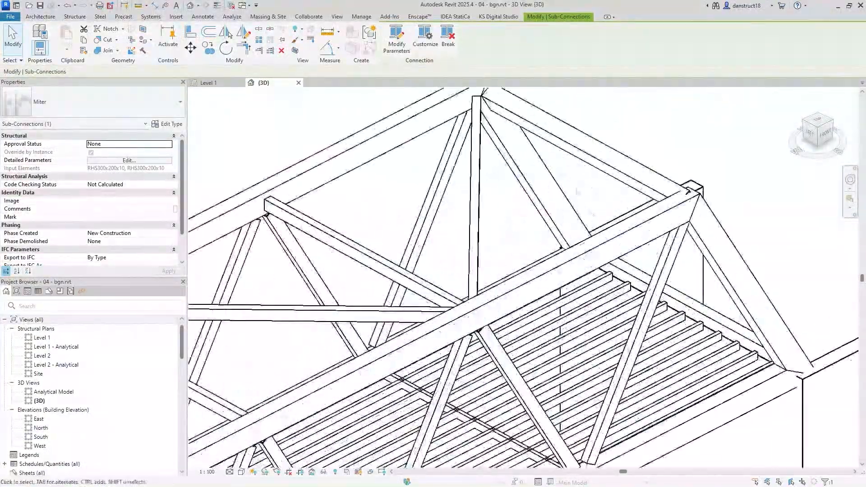
middle_drag(515, 111, 524, 203)
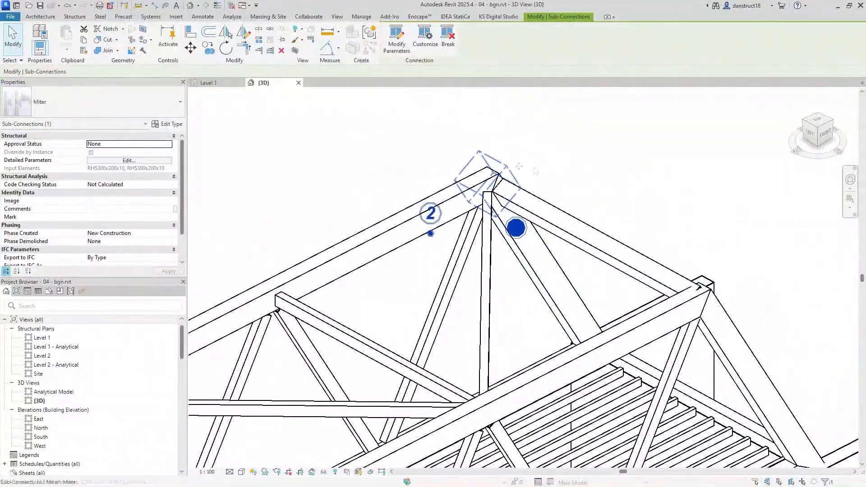
click(708, 281)
middle_drag(708, 280, 578, 146)
click(680, 333)
scroll(663, 277, down, 1)
scroll(663, 277, down, 3)
shift+middle_drag(586, 323, 431, 338)
middle_drag(816, 263, 551, 352)
scroll(551, 352, up, 3)
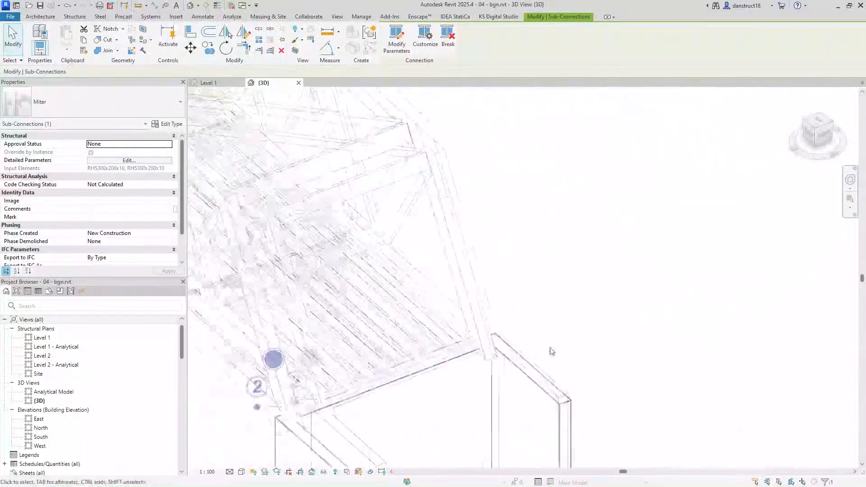
Lower the top of the far abutment wall under the end beam to the beam's underside, a top offset of -125
shift+middle_drag(474, 350, 492, 245)
scroll(397, 329, up, 3)
middle_drag(404, 336, 513, 240)
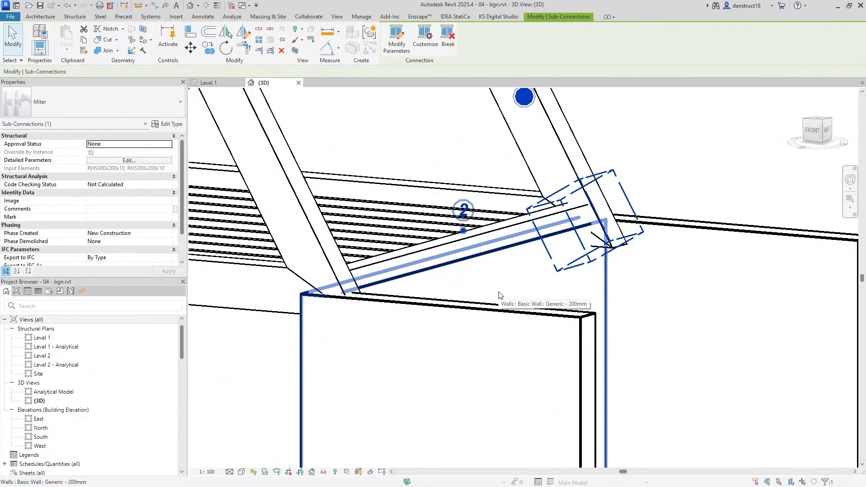
shift+middle_drag(526, 297, 545, 304)
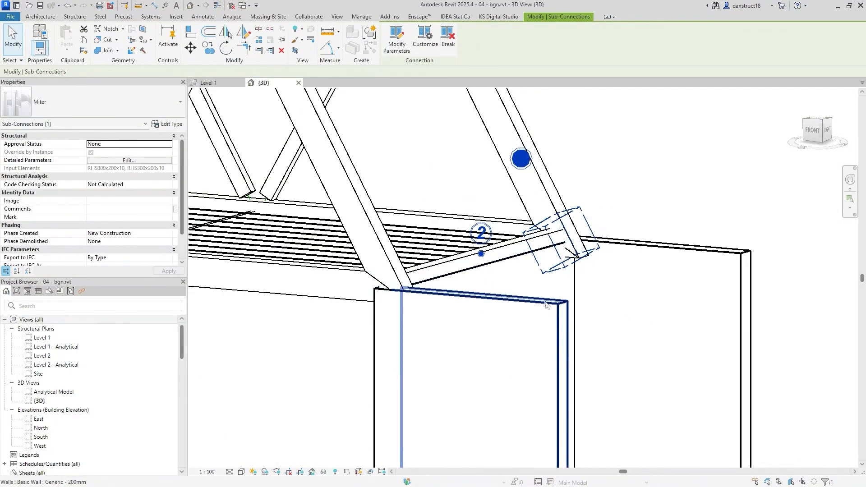
click(527, 285)
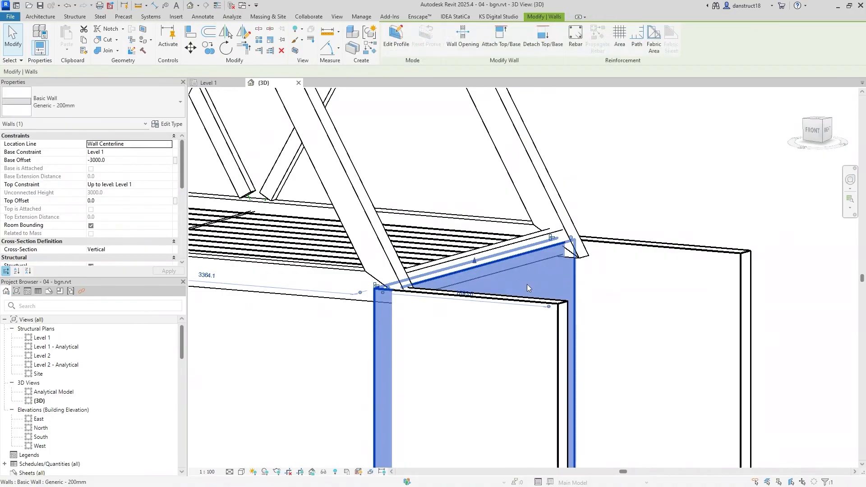
click(488, 251)
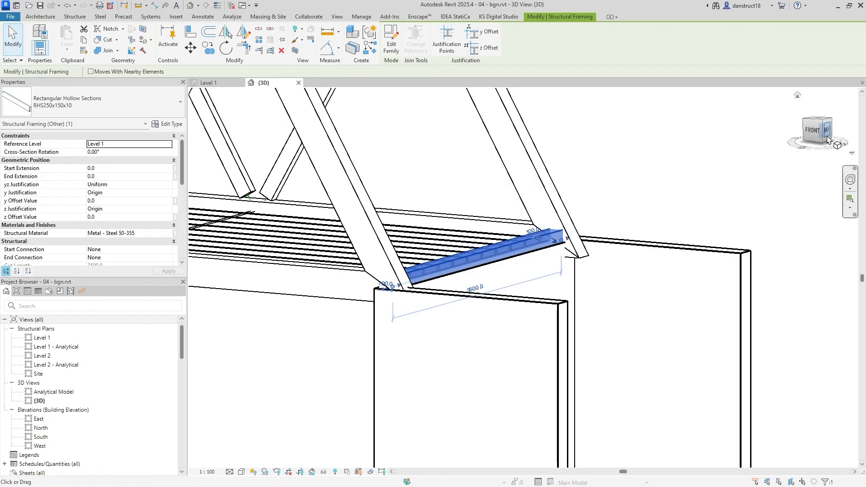
click(552, 238)
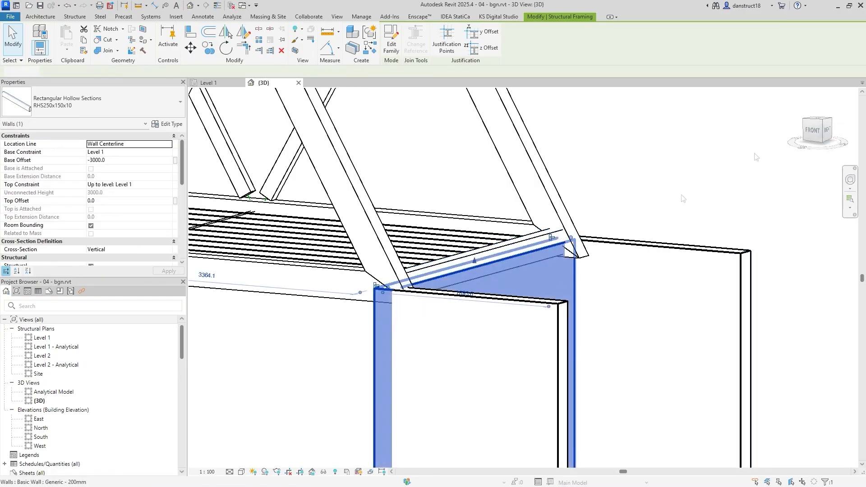
click(827, 132)
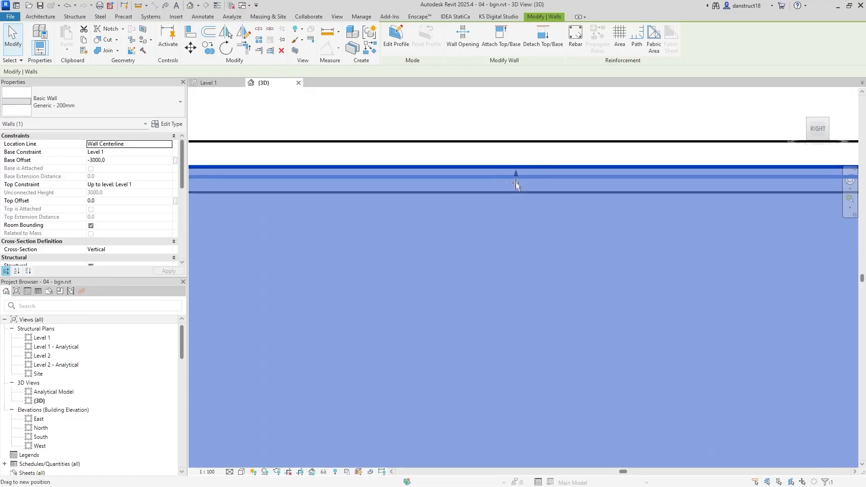
mouse_move(516, 190)
mouse_down()
mouse_move(516, 223)
mouse_move(519, 183)
mouse_up()
scroll(504, 129, down, 5)
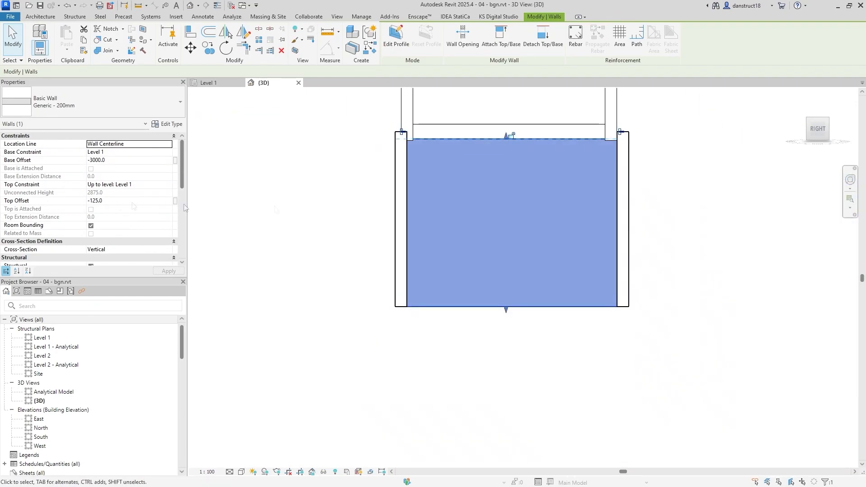
Set the top offset of the abutment wall under the end beam at the near bridge end to -125
scroll(407, 209, down, 3)
shift+middle_drag(374, 231, 598, 301)
middle_drag(483, 288, 642, 288)
middle_drag(541, 322, 615, 248)
scroll(280, 352, up, 3)
click(262, 330)
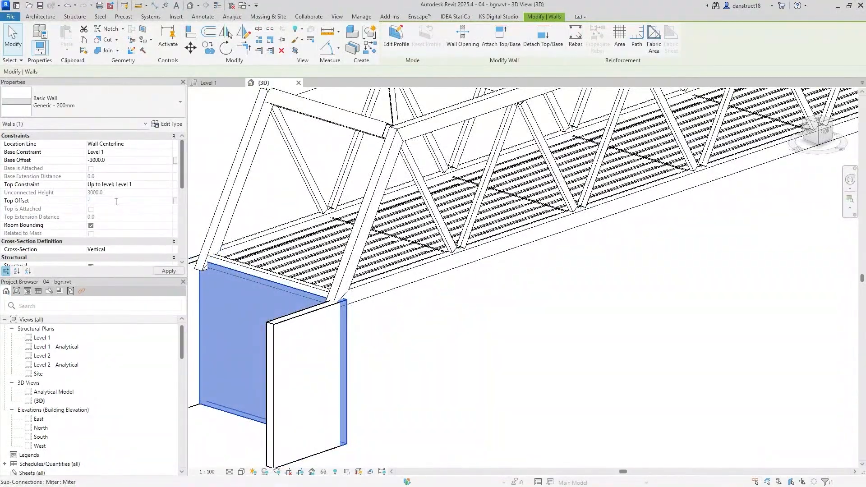
click(169, 271)
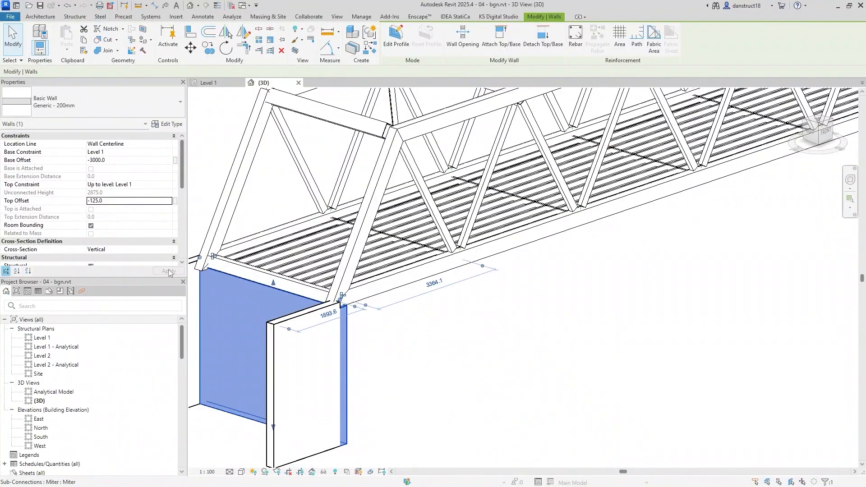
click(514, 370)
Set the z offset of the RHS300x200x10 top cross member at the near bridge end to -50
scroll(514, 370, down, 3)
middle_drag(687, 347, 548, 344)
scroll(548, 344, down, 1)
middle_drag(652, 342, 638, 370)
middle_drag(436, 376, 476, 351)
scroll(476, 351, up, 5)
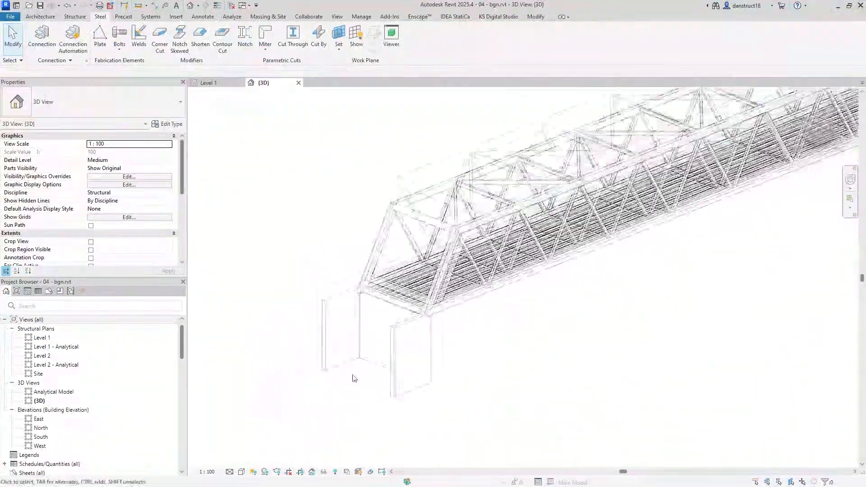
scroll(472, 211, up, 5)
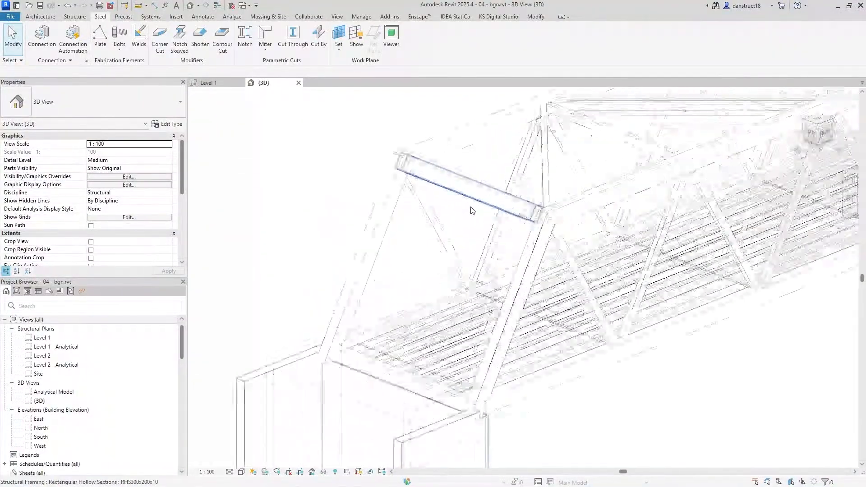
click(458, 167)
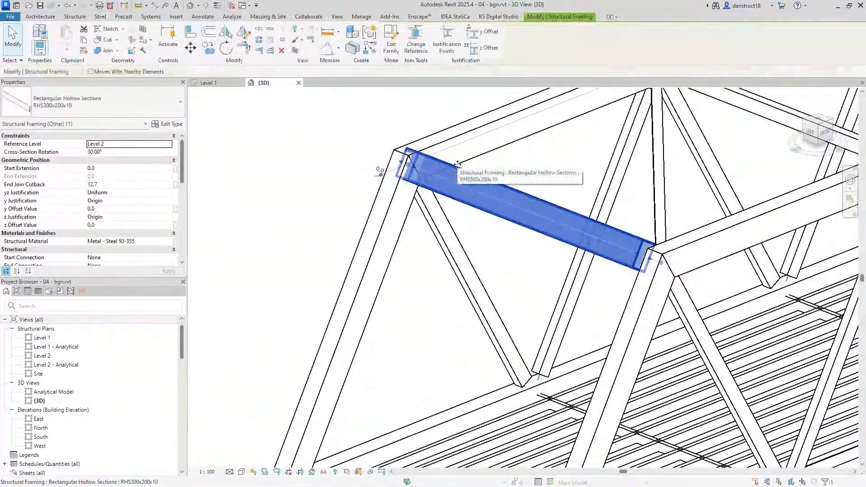
scroll(398, 161, up, 3)
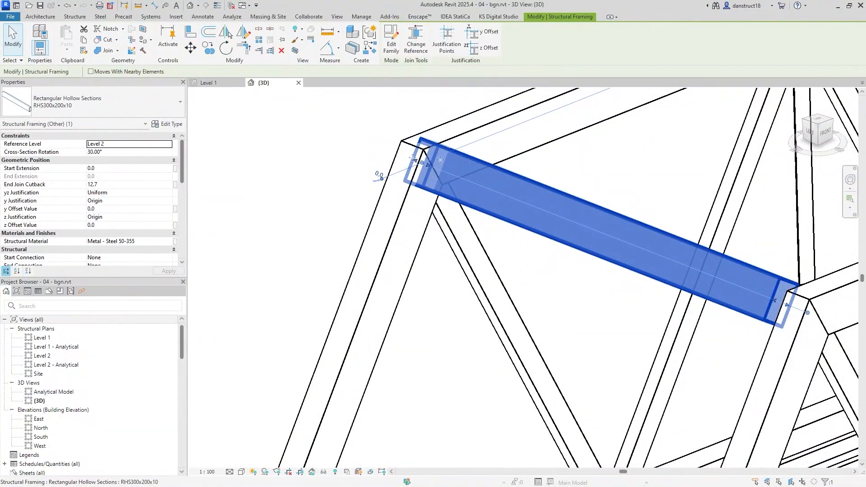
click(102, 225)
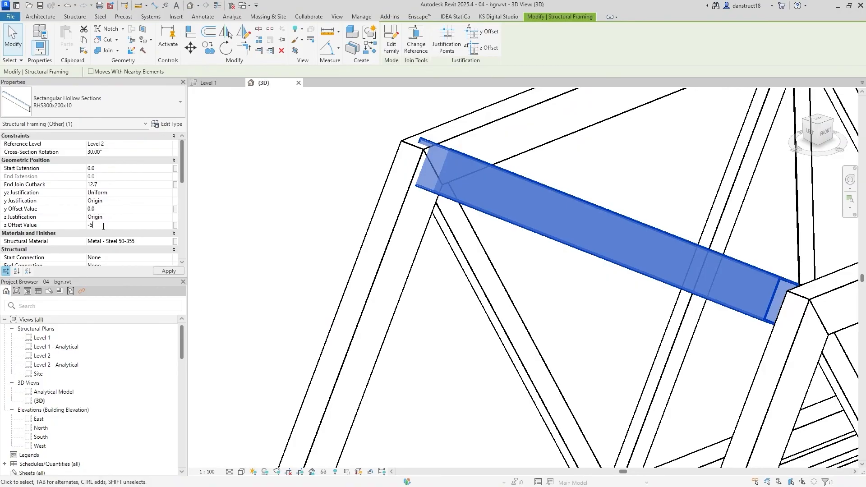
key(Return)
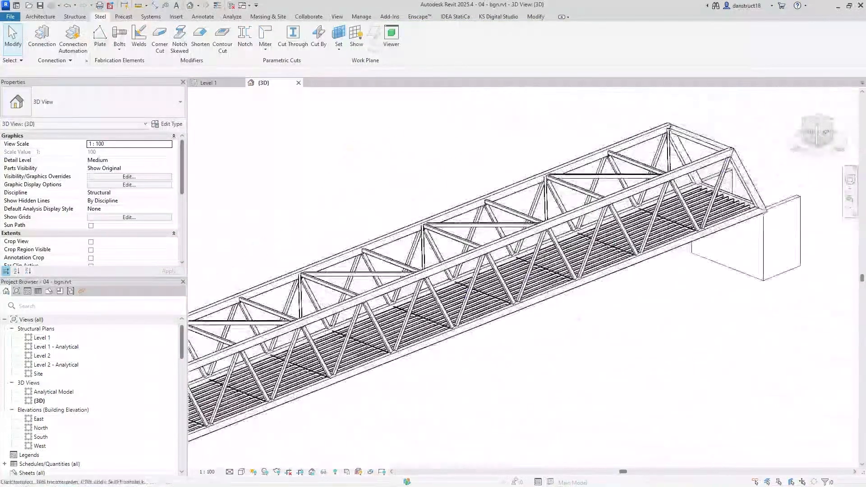
Set the z offset of the RHS300x200x10 top cross member at the far bridge end to -50
scroll(572, 257, up, 10)
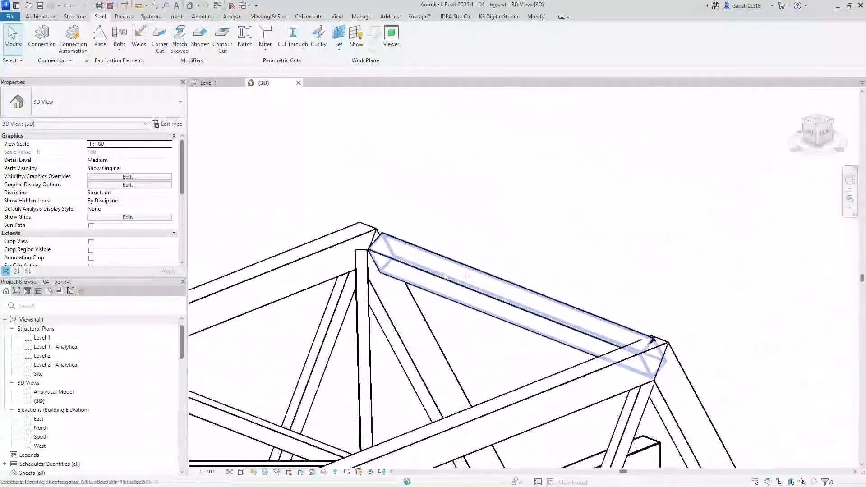
click(442, 275)
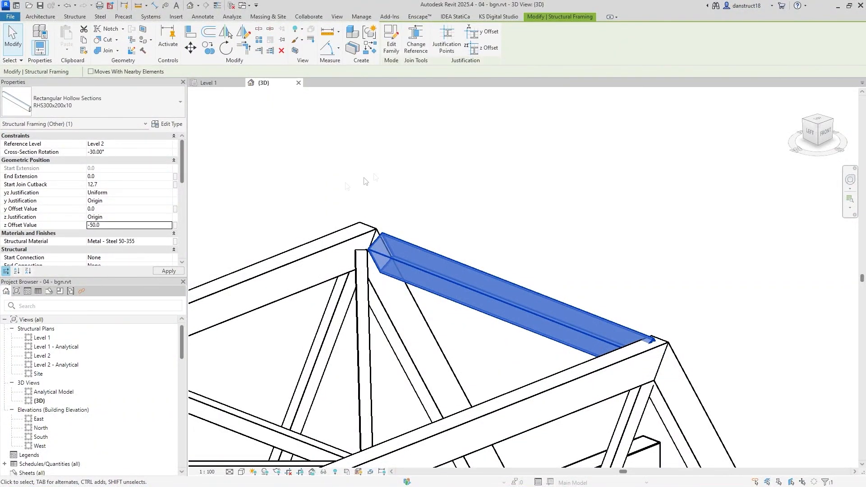
shift+middle_drag(391, 169, 403, 181)
click(403, 181)
scroll(403, 181, down, 5)
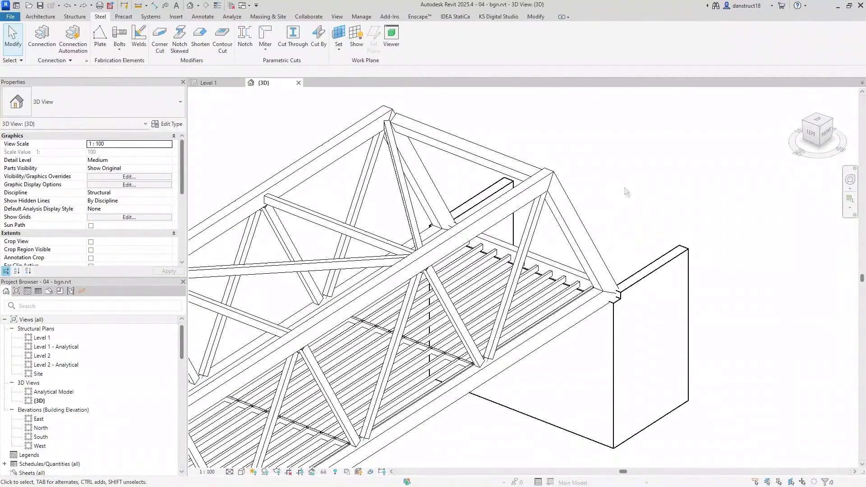
Apply Cut Through between the bottom chord and the RHS150x100x10 diagonal, and swap their order so the chord trims the diagonal
scroll(493, 363, up, 10)
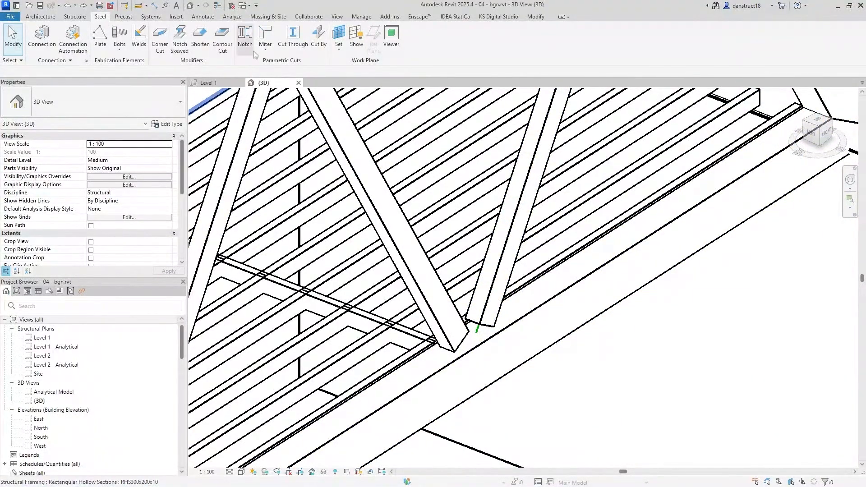
click(288, 48)
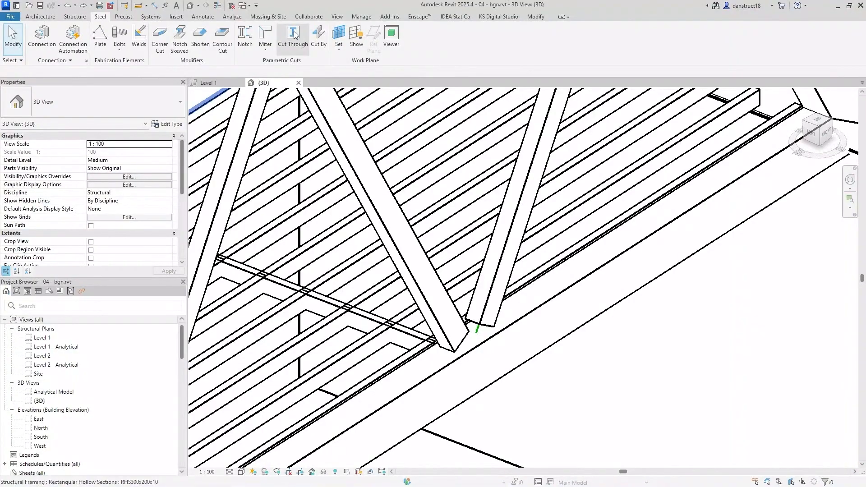
click(531, 345)
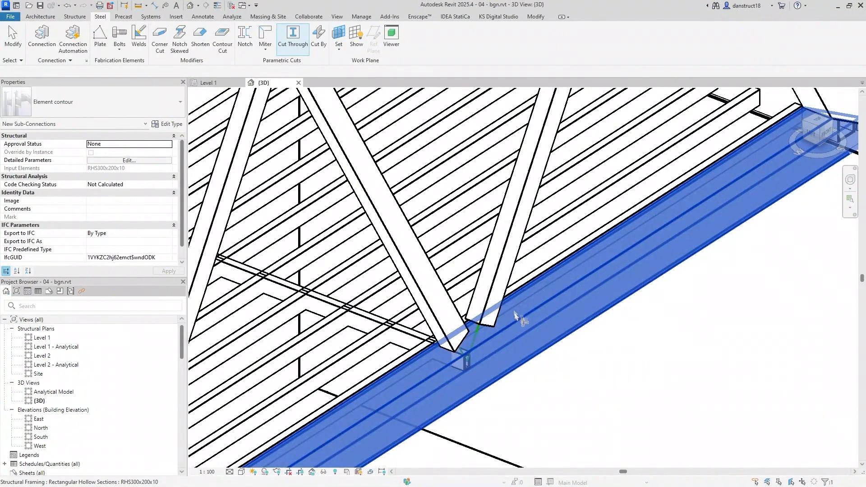
click(506, 256)
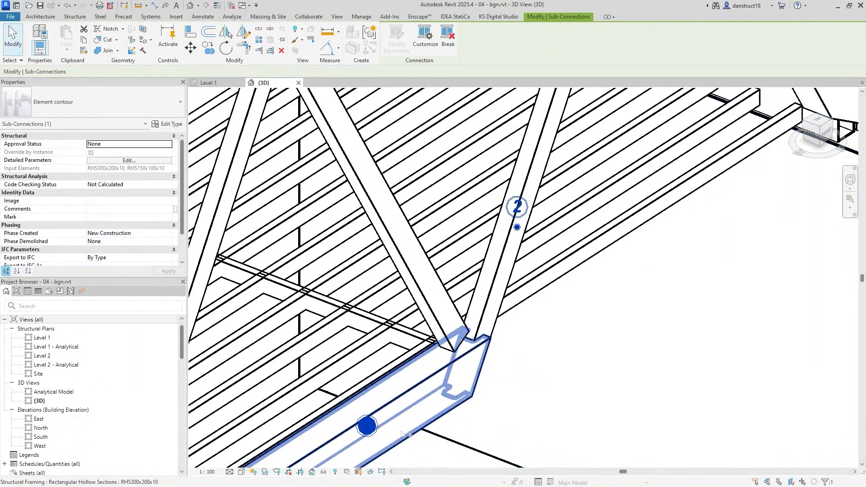
click(518, 228)
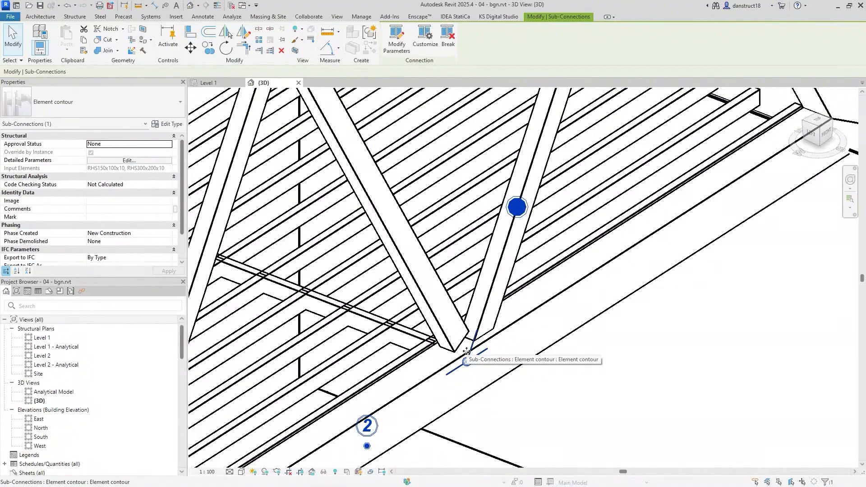
Propagate the element contour connection from the trimmed diagonal to the matching joints along the trusses
right_click(467, 352)
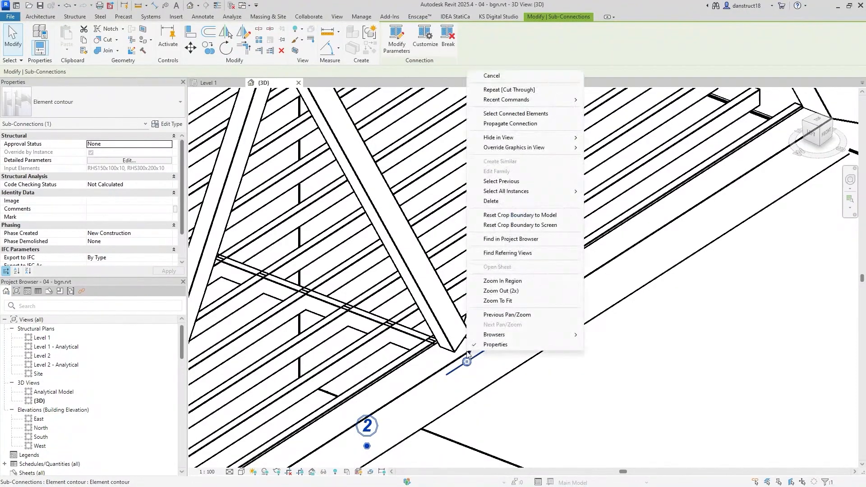
click(512, 126)
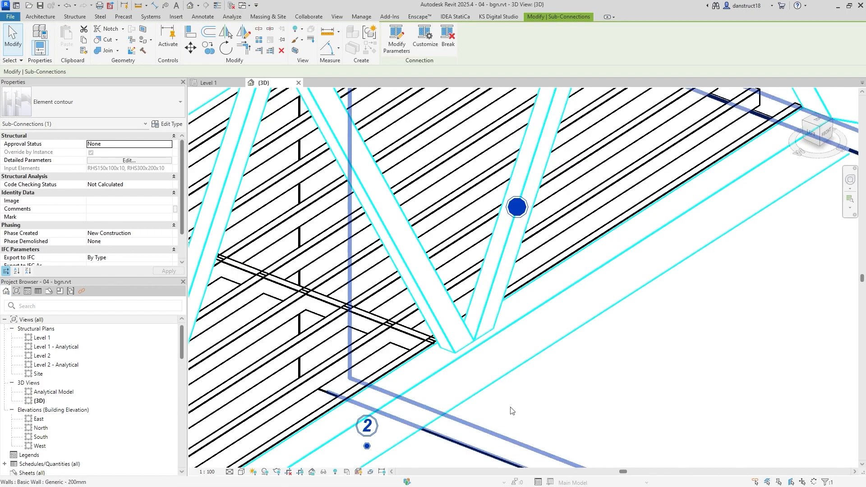
scroll(655, 385, down, 3)
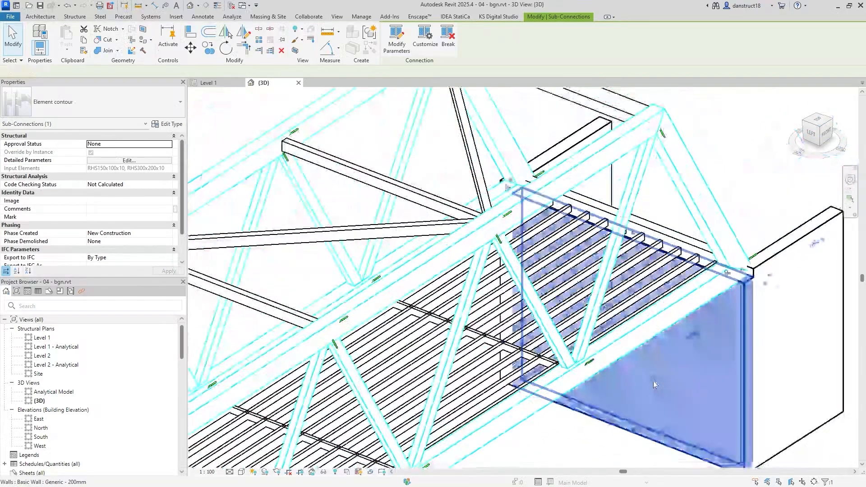
click(652, 382)
click(229, 130)
Inspect the propagated cuts at the near bridge end in Wireframe, and return the view to Hidden Line
scroll(229, 130, down, 2)
middle_drag(228, 130, 527, 147)
scroll(526, 147, down, 2)
middle_drag(334, 307, 523, 183)
middle_drag(297, 340, 350, 255)
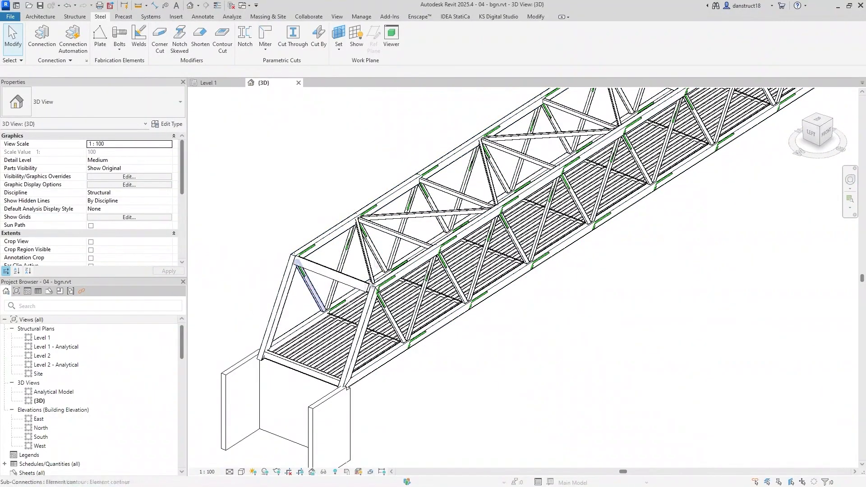
scroll(296, 256, up, 5)
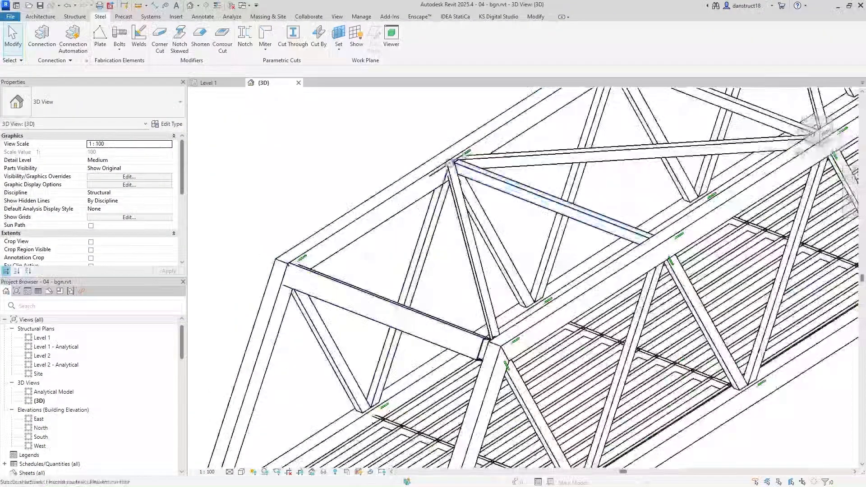
click(242, 472)
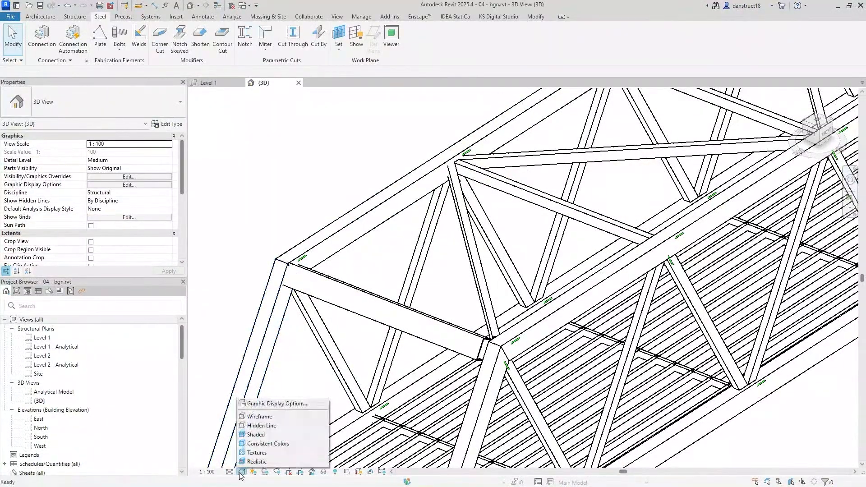
click(257, 417)
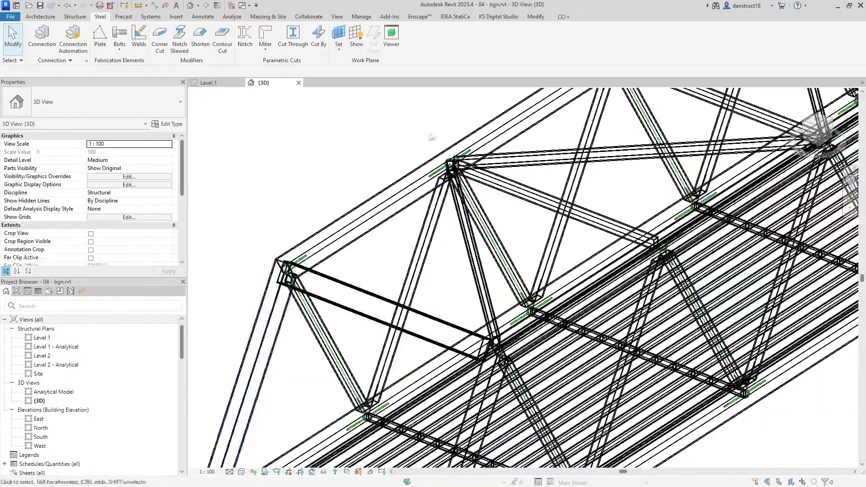
click(241, 472)
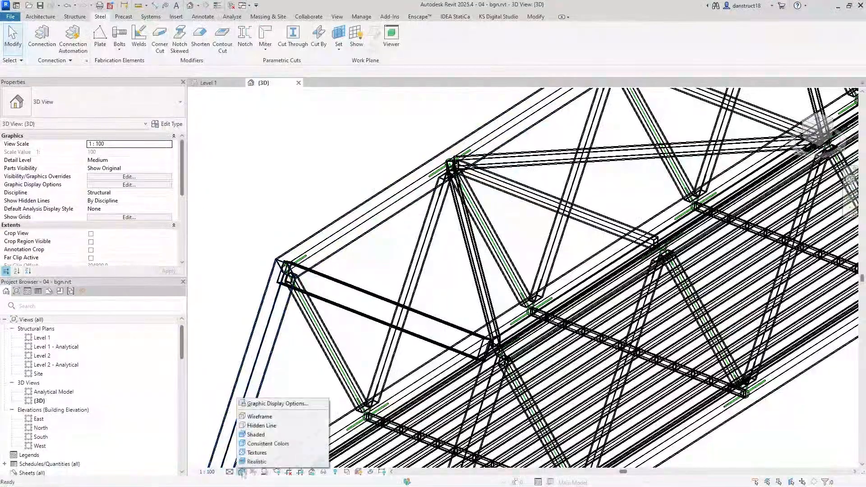
click(262, 426)
Examine the far-end corner at the abutment with Fine detail level, and return the view to Medium
scroll(571, 297, down, 5)
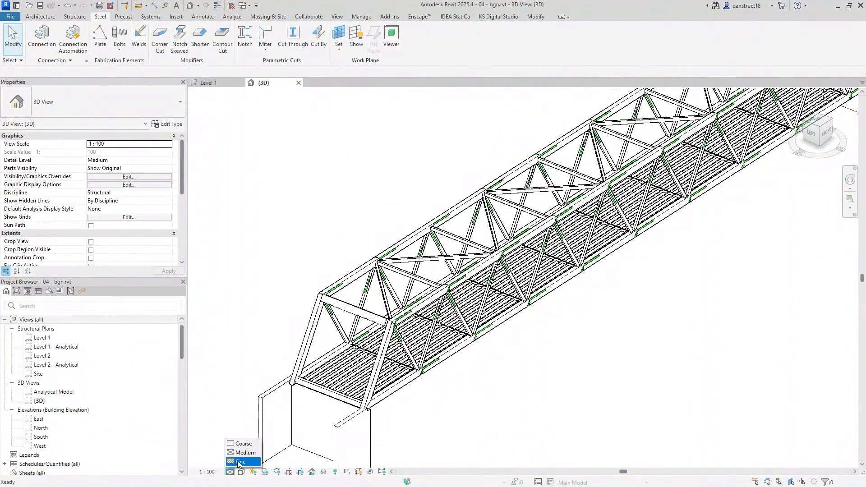
click(240, 462)
scroll(625, 242, down, 5)
scroll(626, 242, up, 6)
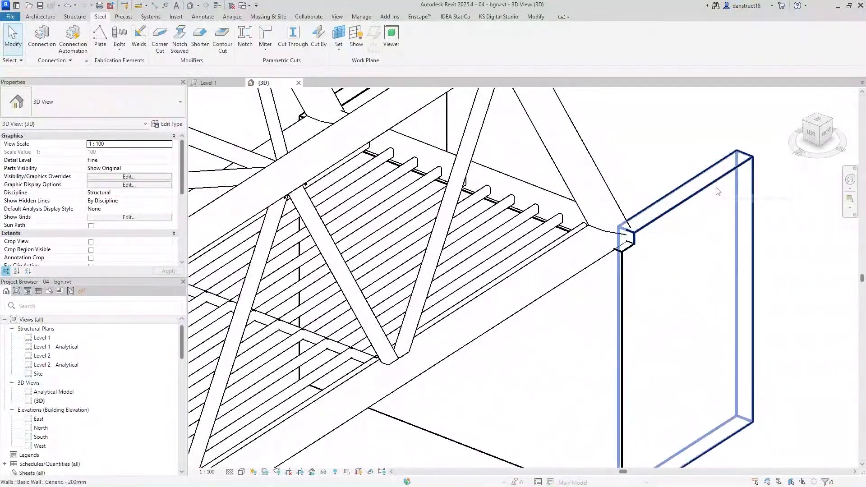
scroll(629, 253, down, 2)
scroll(628, 254, up, 4)
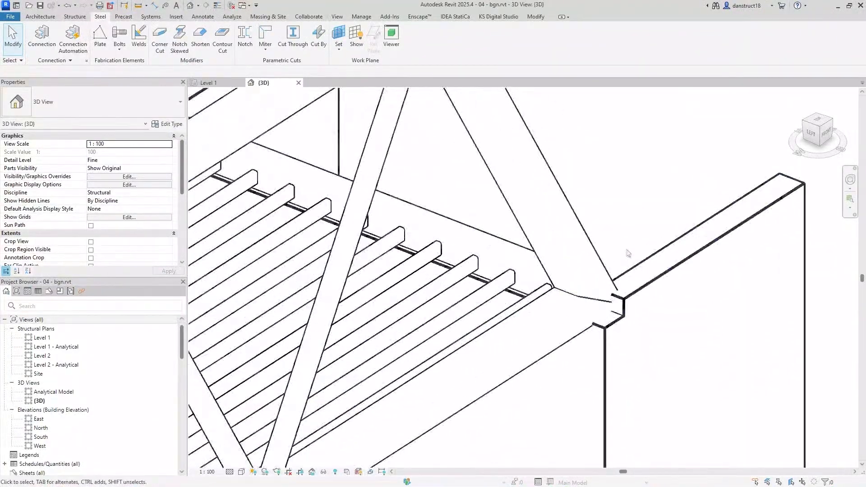
scroll(645, 295, up, 2)
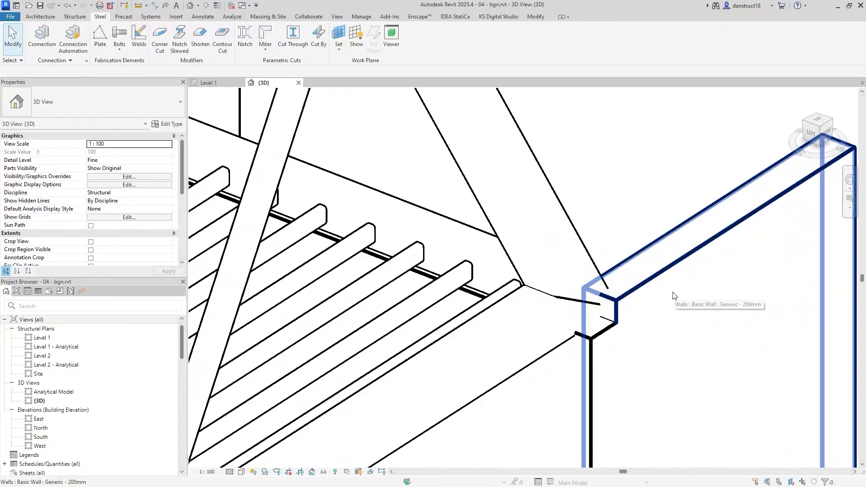
click(230, 472)
click(238, 455)
middle_drag(619, 217, 546, 243)
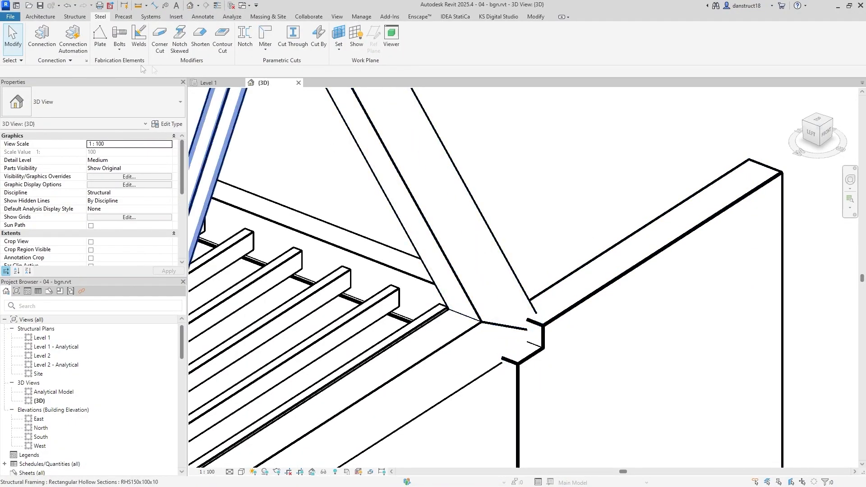
Align the wing wall at the far bridge end with the outer face of the inclined end member
click(69, 18)
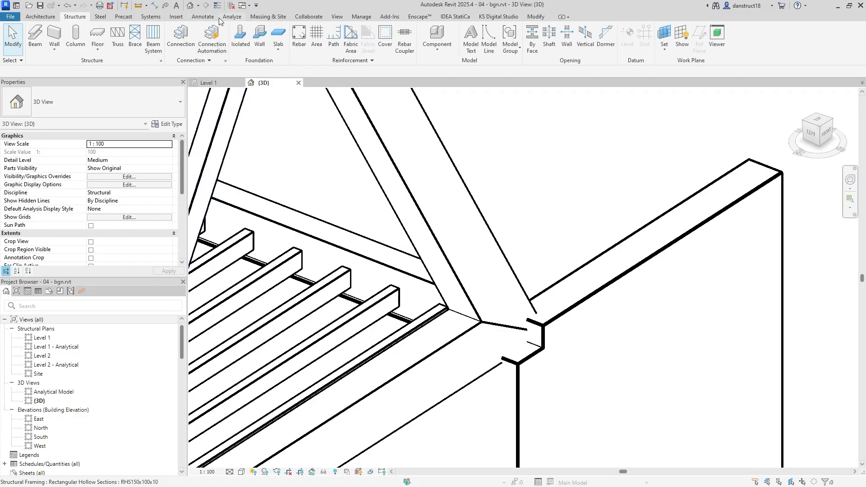
click(529, 19)
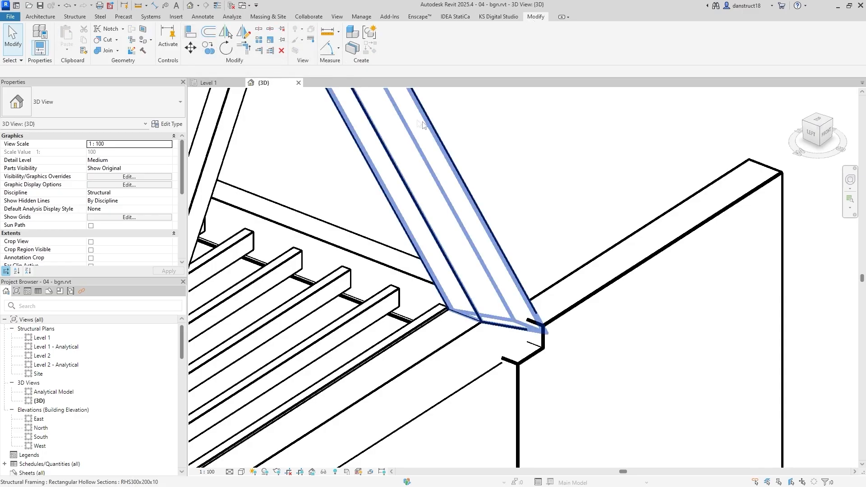
click(191, 31)
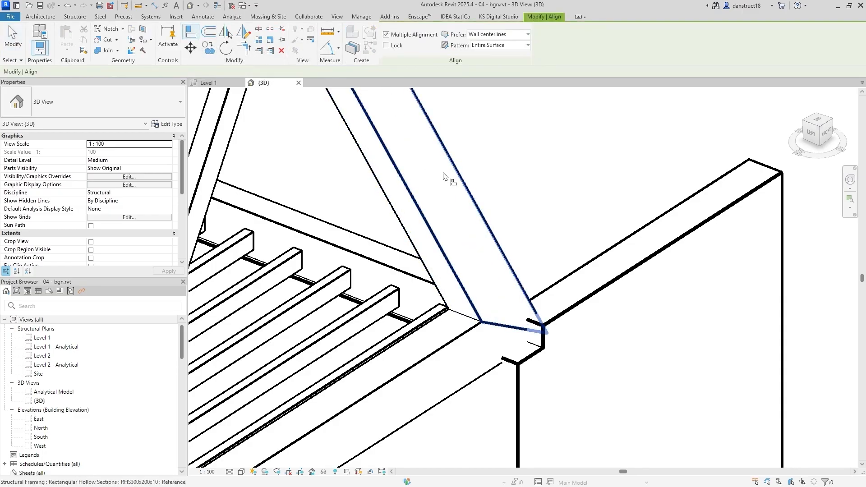
click(443, 176)
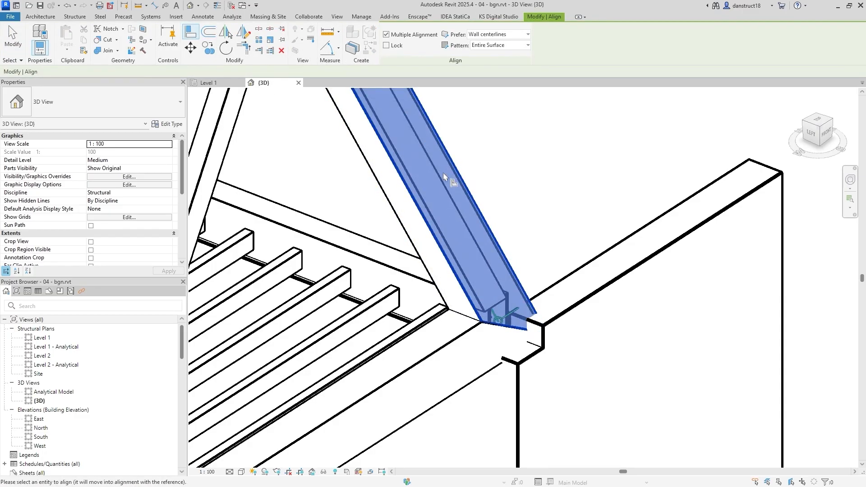
click(588, 267)
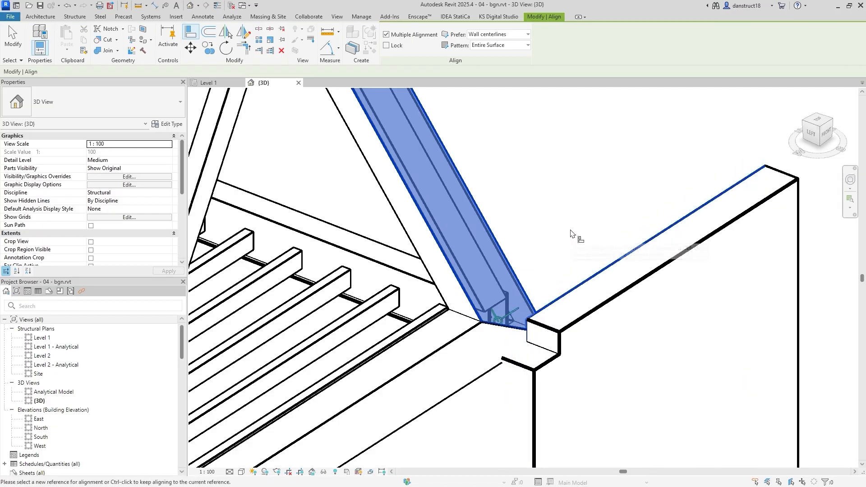
Align the front wing wall at the near bridge end with the outer face of the inclined end member, and exit Align
scroll(573, 236, down, 5)
middle_drag(549, 299, 671, 217)
middle_drag(533, 348, 725, 213)
middle_drag(356, 453, 480, 364)
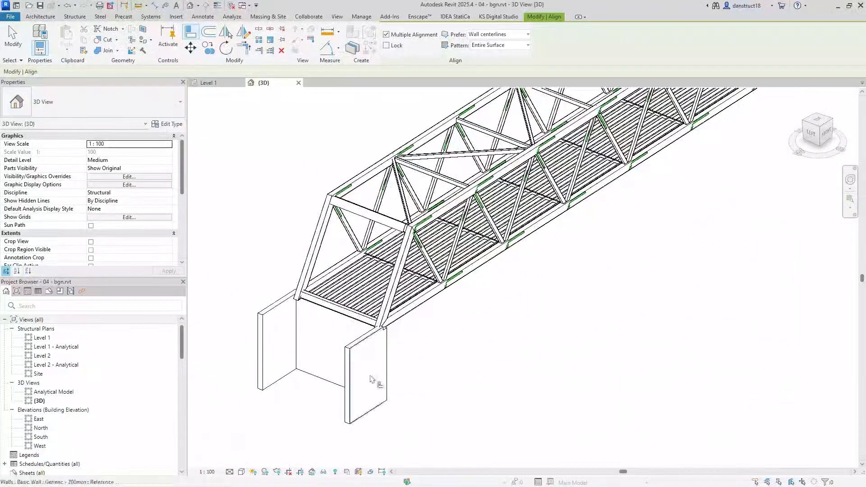
scroll(371, 379, up, 2)
click(395, 364)
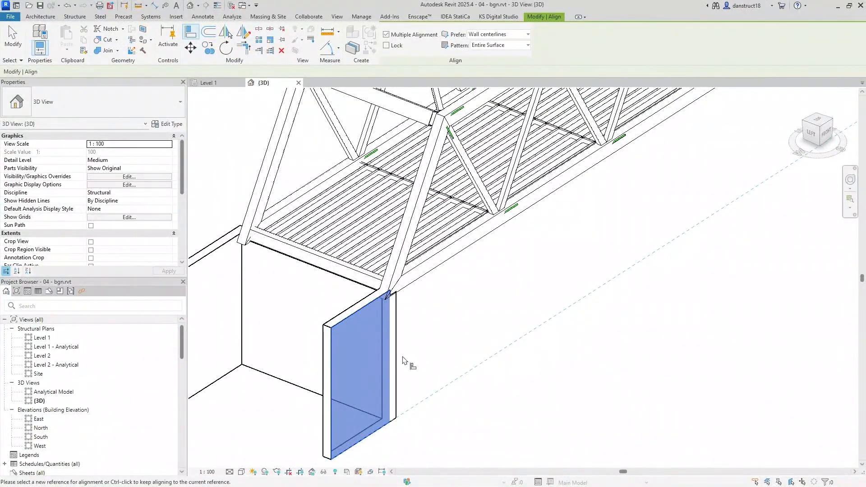
scroll(401, 259, up, 2)
click(404, 259)
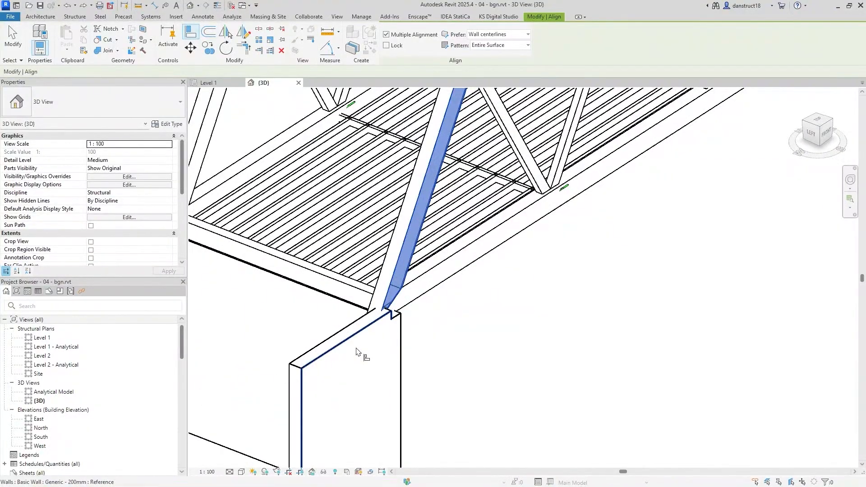
click(329, 342)
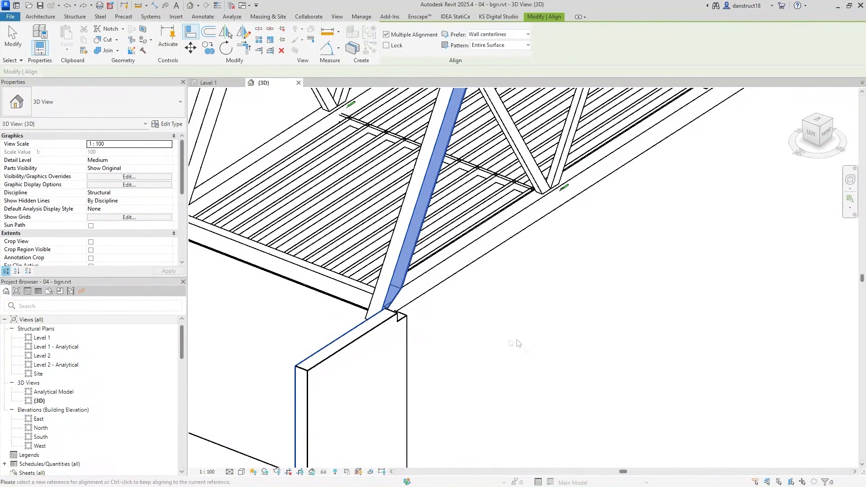
key(Escape)
key(Escape)
Disallow the wall join where the front wing wall at the near bridge end meets the abutment's back wall
scroll(411, 330, down, 6)
shift+middle_drag(410, 332, 719, 381)
middle_drag(719, 381, 271, 315)
scroll(465, 293, up, 6)
click(466, 281)
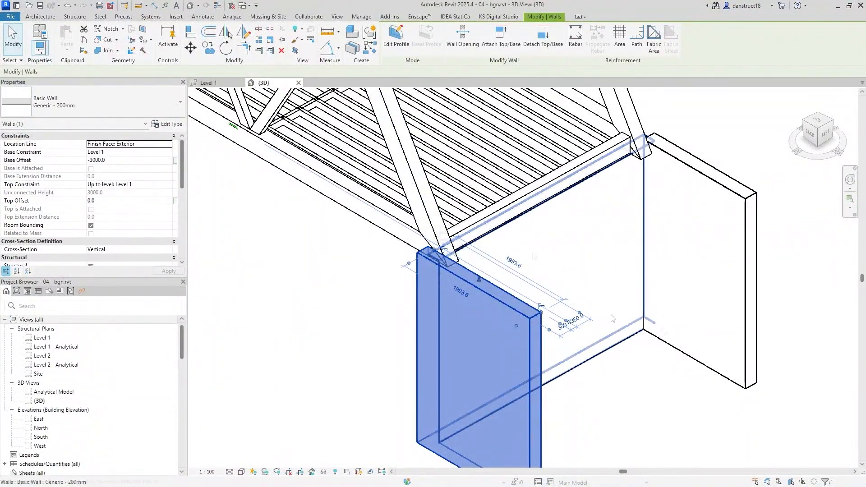
click(692, 196)
shift+middle_drag(692, 196, 758, 174)
scroll(757, 174, up, 3)
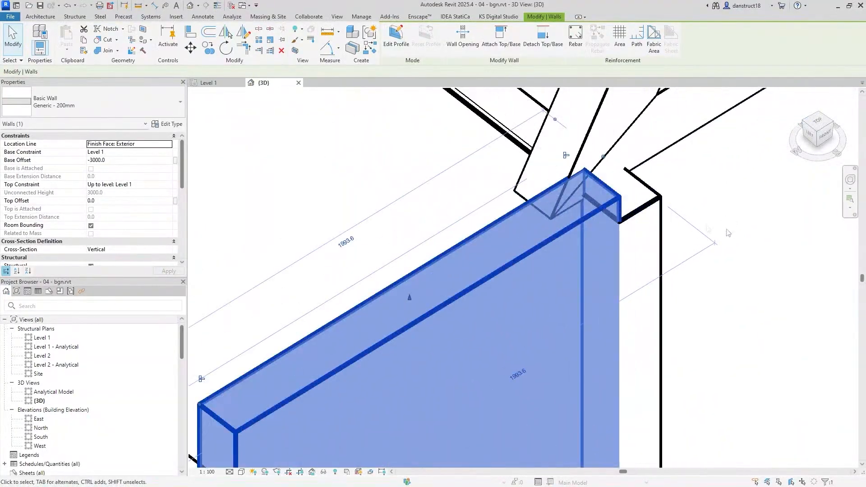
click(566, 158)
key(Escape)
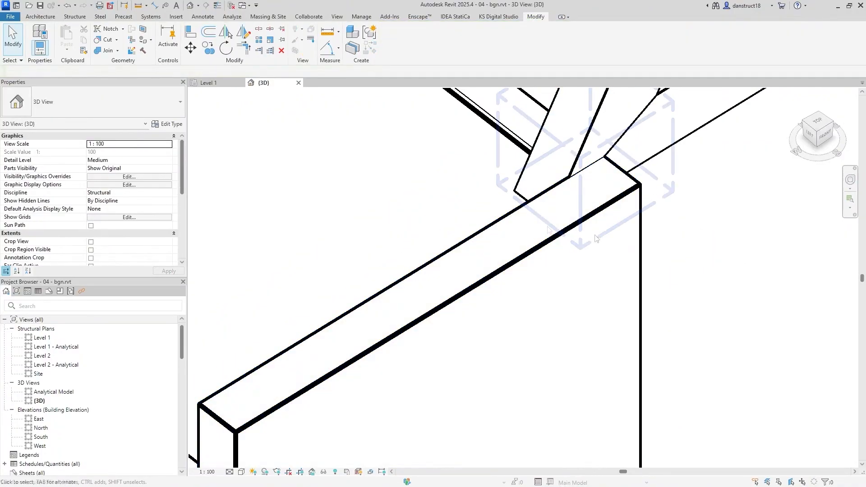
Disallow the wall join at the corner of the front wing wall and the back wall at the far bridge end
scroll(634, 245, down, 5)
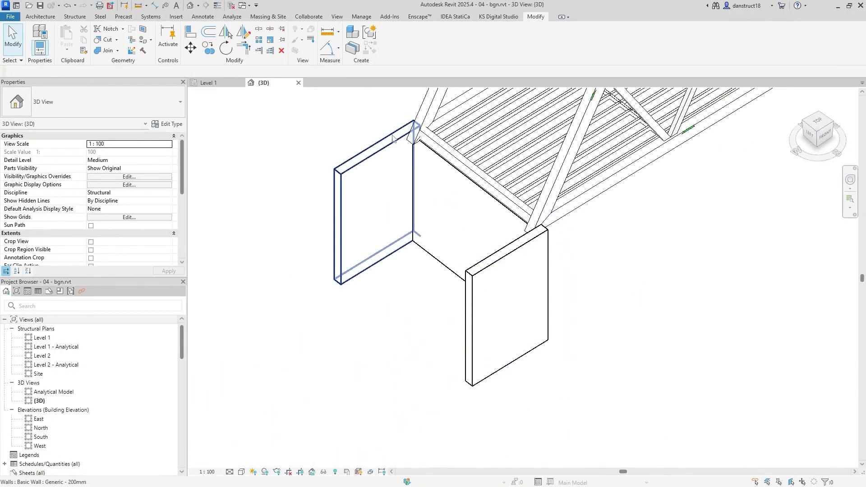
scroll(402, 144, down, 3)
middle_drag(786, 97, 325, 413)
scroll(622, 174, up, 3)
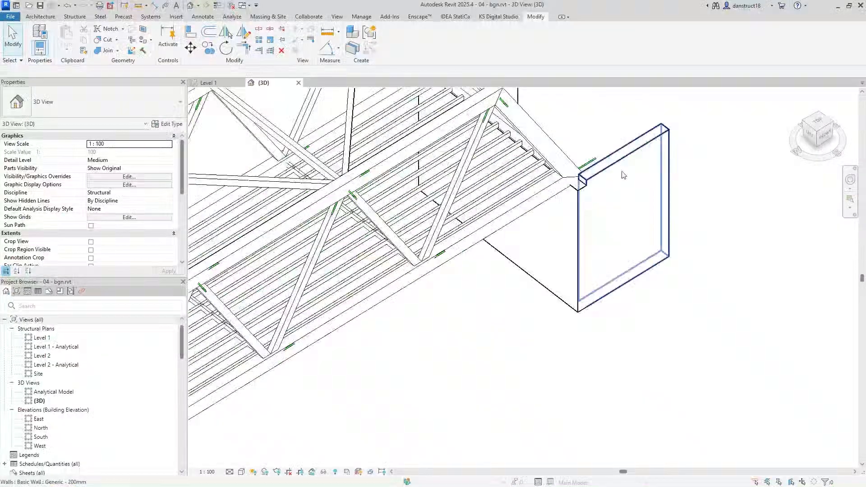
click(623, 175)
scroll(622, 174, up, 2)
scroll(539, 175, down, 1)
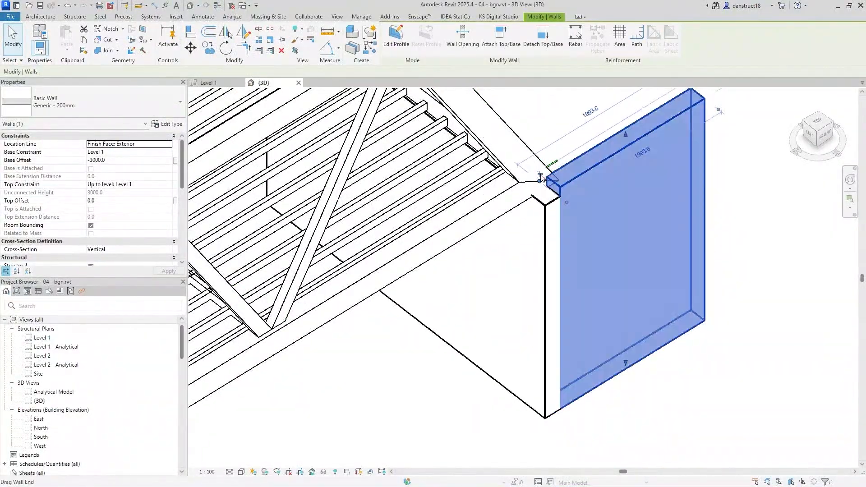
scroll(557, 177, up, 3)
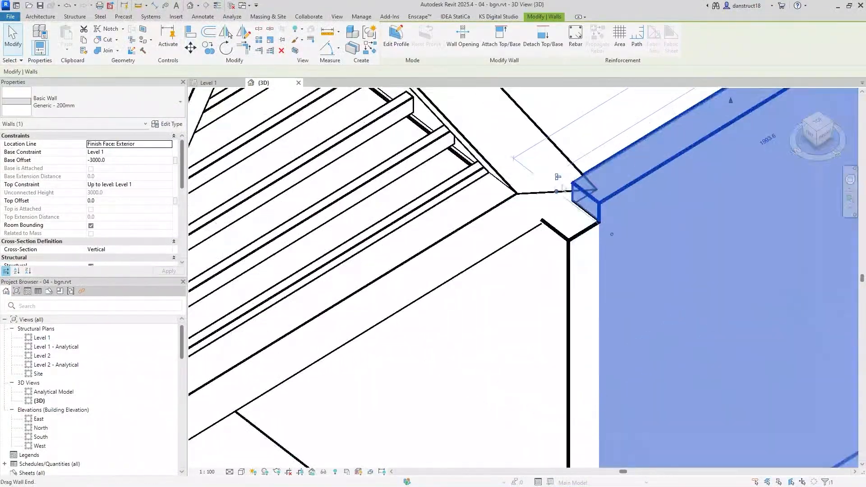
click(558, 181)
scroll(571, 227, down, 1)
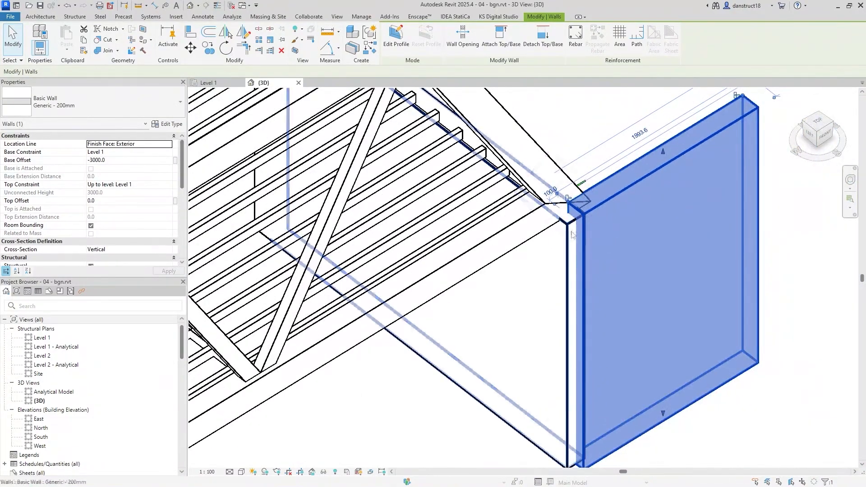
scroll(572, 211, up, 2)
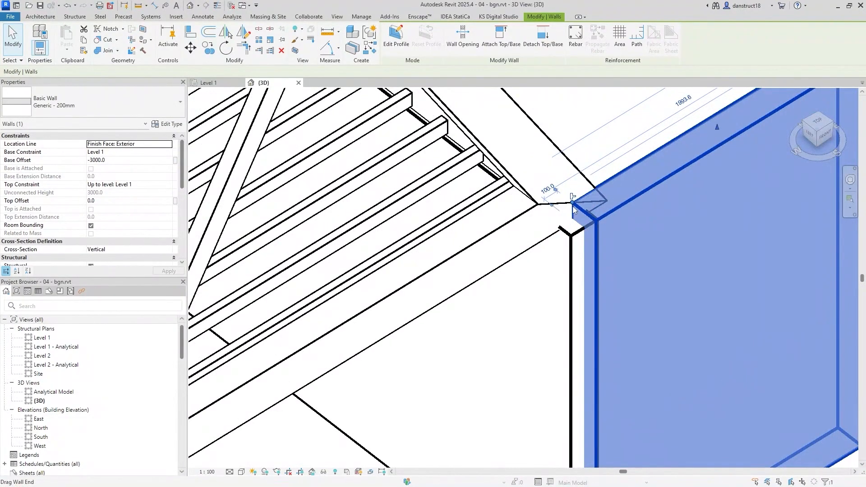
In the Top view, extend the far-end wing wall by 100 mm to the bridge-side face of the back wall
scroll(572, 235, down, 2)
middle_drag(659, 375, 619, 335)
scroll(530, 207, up, 2)
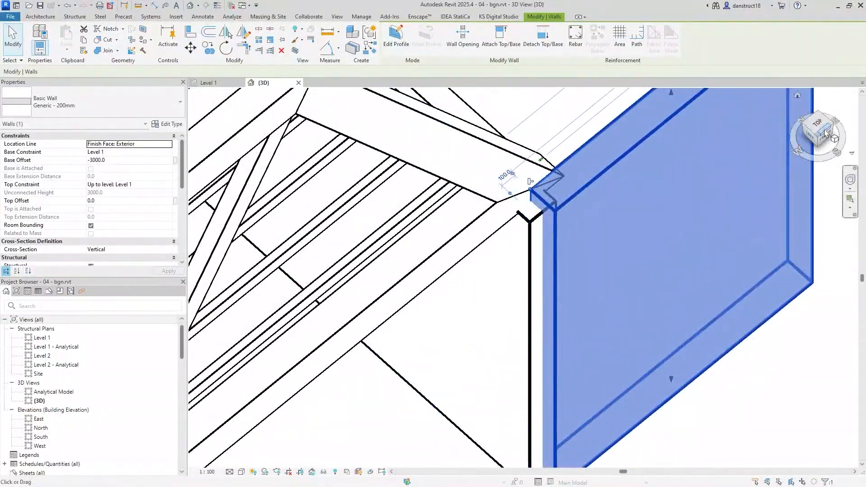
click(820, 129)
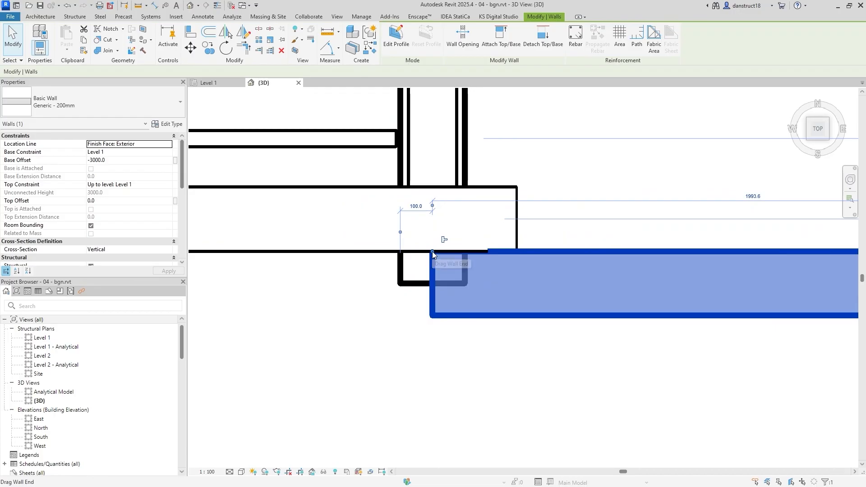
drag(406, 251, 401, 252)
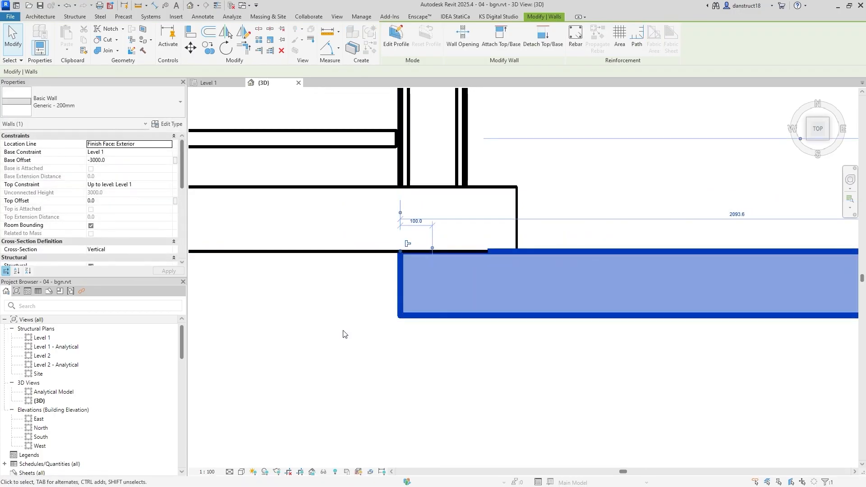
click(345, 334)
Set the 3D view's detail level to Fine with the whole bridge in an isometric view
scroll(412, 250, down, 9)
middle_drag(378, 323, 655, 330)
scroll(462, 357, down, 3)
shift+middle_drag(433, 390, 401, 356)
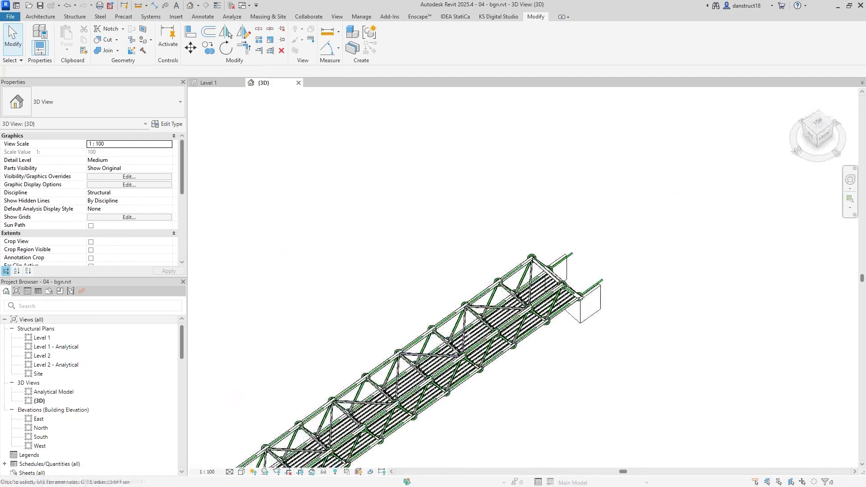
middle_drag(479, 342, 569, 150)
shift+middle_drag(468, 358, 426, 432)
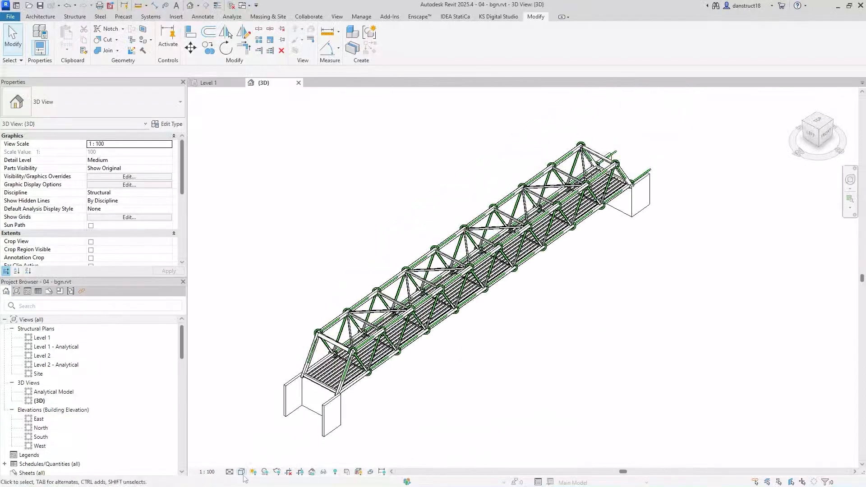
click(230, 472)
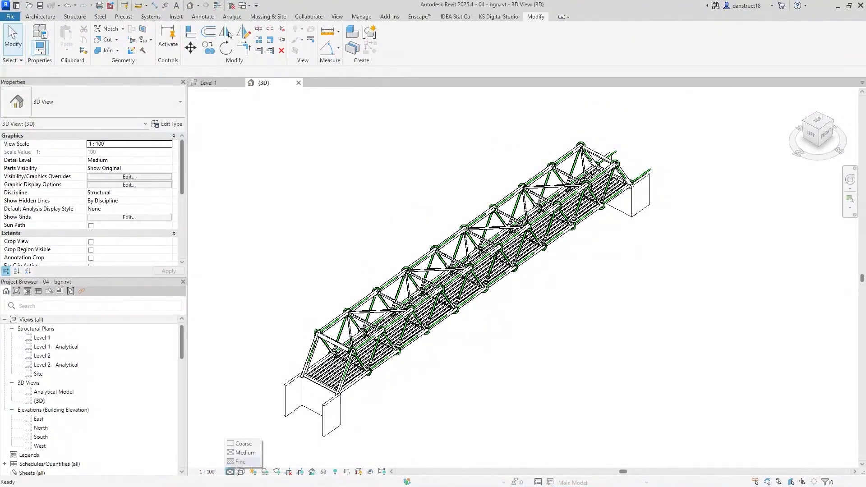
click(240, 462)
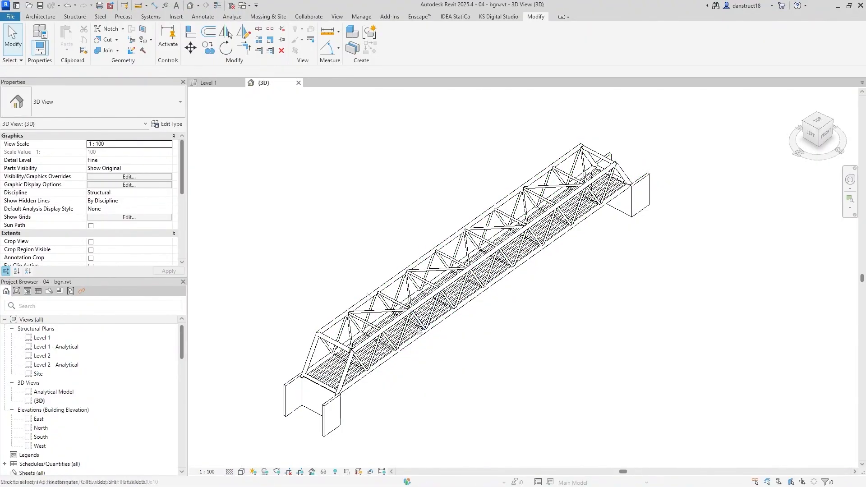
middle_drag(499, 331, 536, 314)
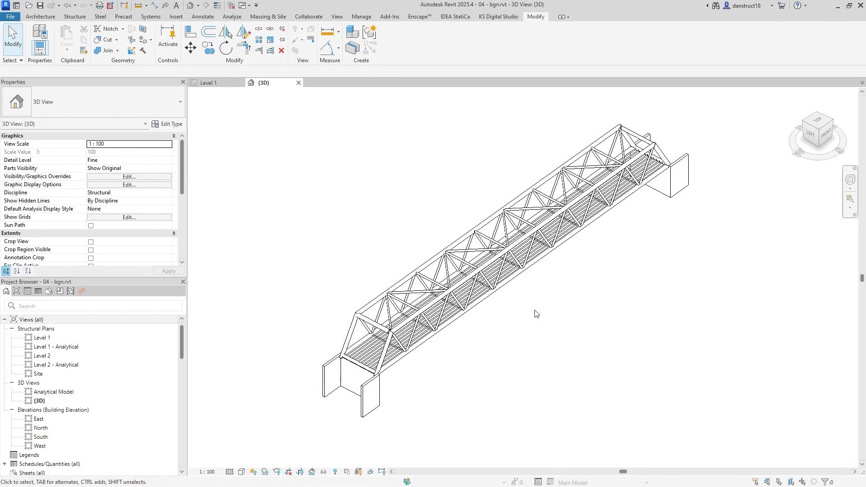
scroll(318, 422, up, 3)
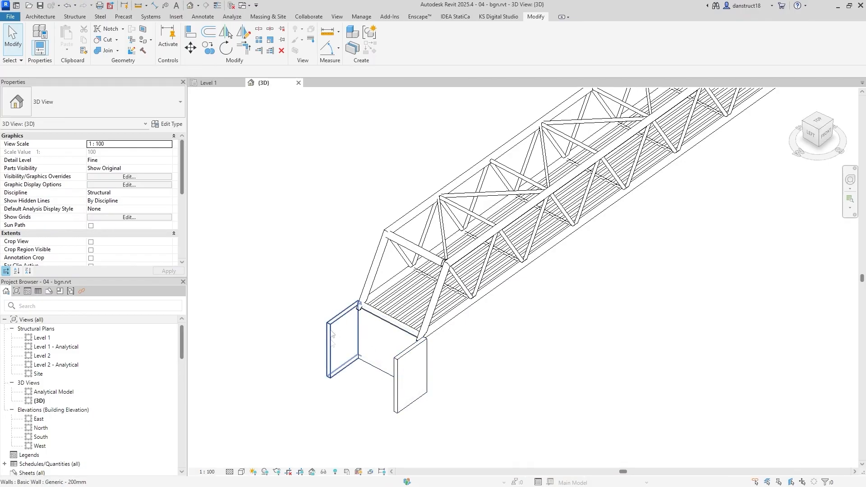
Place Retaining Footing - 300 x 600 x 300 wall foundations under the three abutment walls at the near bridge end
click(75, 17)
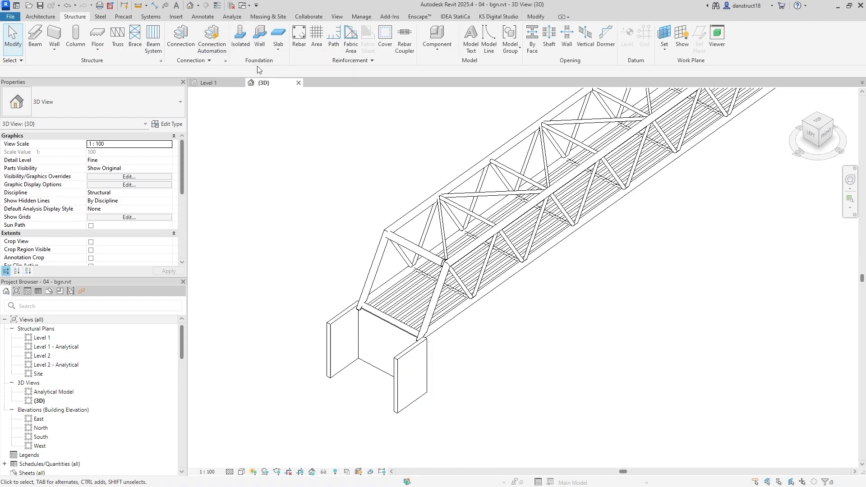
click(259, 36)
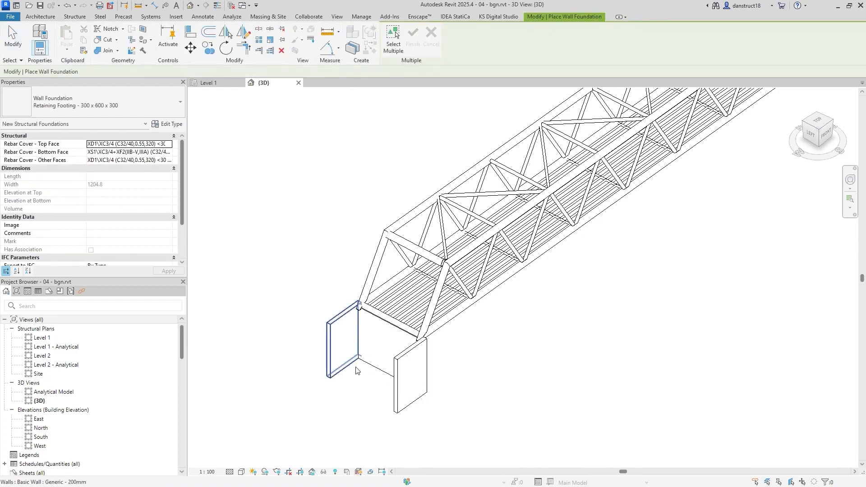
click(70, 111)
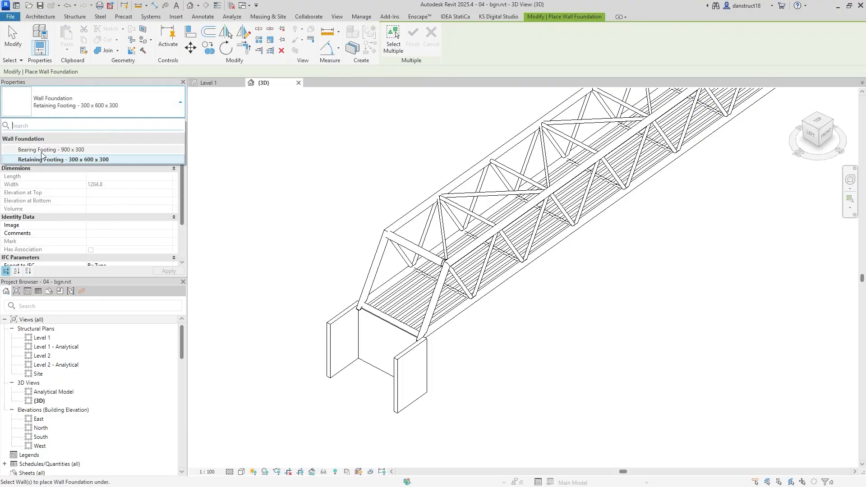
click(58, 159)
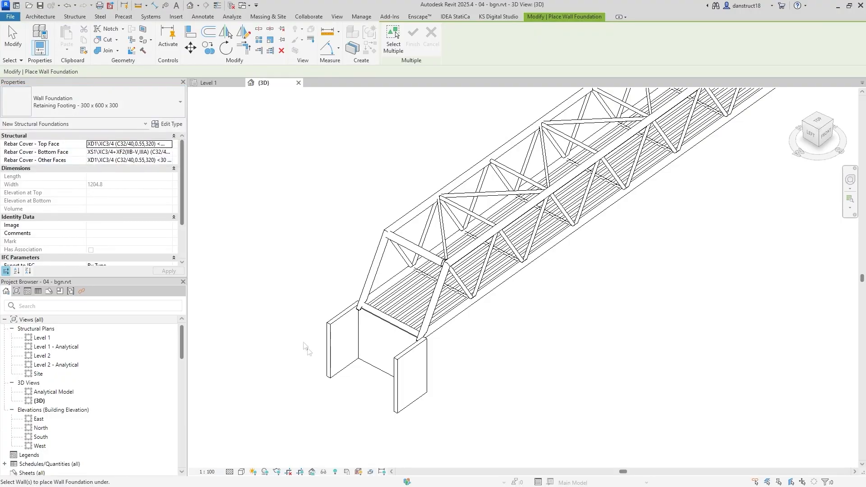
scroll(332, 372, up, 2)
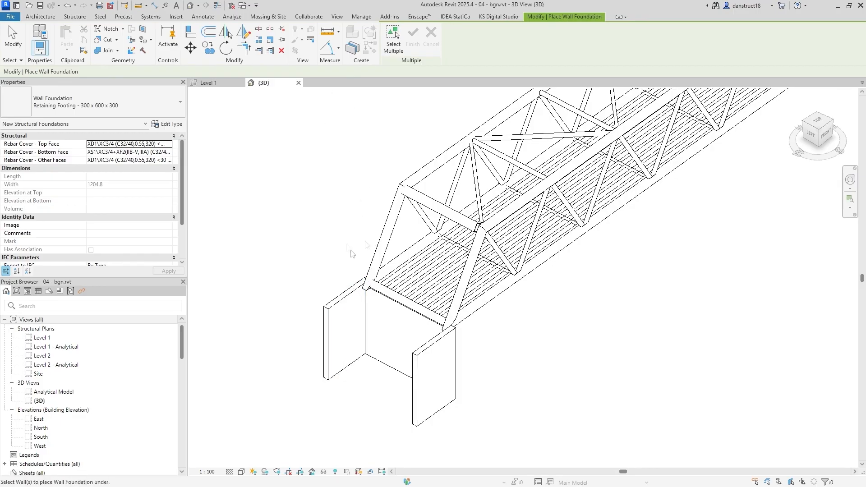
click(337, 351)
click(377, 357)
click(426, 404)
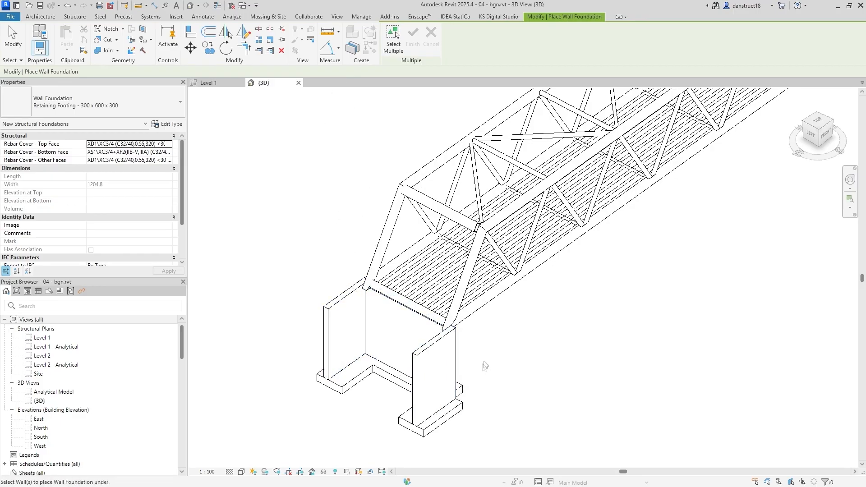
Place the same retaining footings under the abutment walls at the far bridge end, and end the wall foundation command
scroll(485, 373, down, 2)
scroll(488, 376, up, 2)
scroll(478, 380, down, 2)
middle_drag(478, 380, 731, 298)
scroll(751, 209, down, 3)
scroll(712, 235, up, 3)
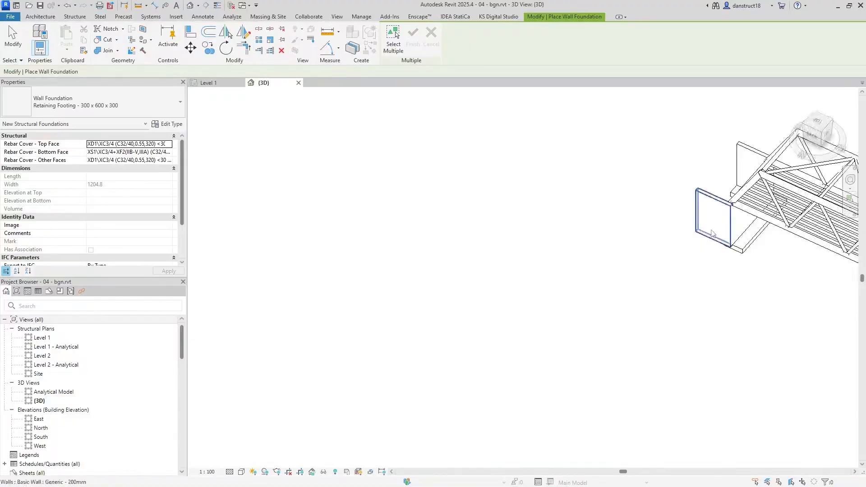
scroll(768, 300, down, 2)
middle_drag(812, 339, 380, 282)
scroll(598, 398, up, 3)
shift+middle_drag(704, 323, 576, 304)
scroll(575, 304, down, 3)
key(Escape)
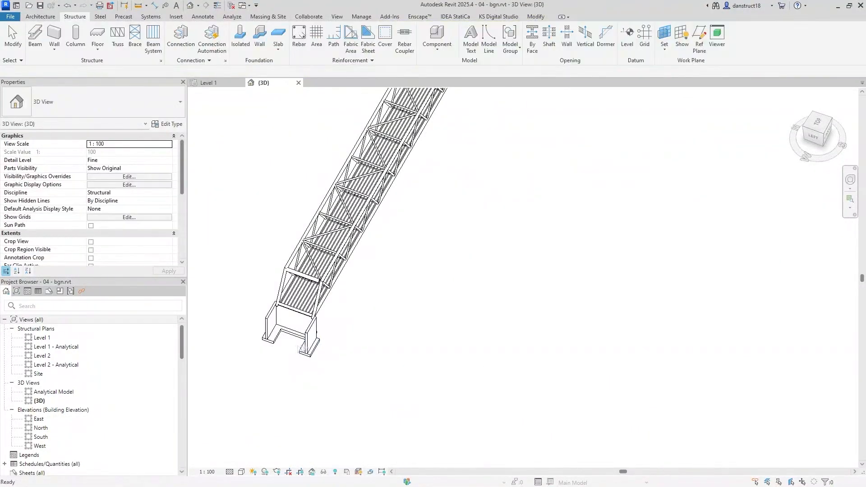
In the Top view, lengthen the near-end wing wall to 2080 mm, toward the bridge-side face of the back wall
scroll(302, 330, up, 4)
click(317, 273)
shift+middle_drag(317, 273, 289, 307)
scroll(267, 300, up, 3)
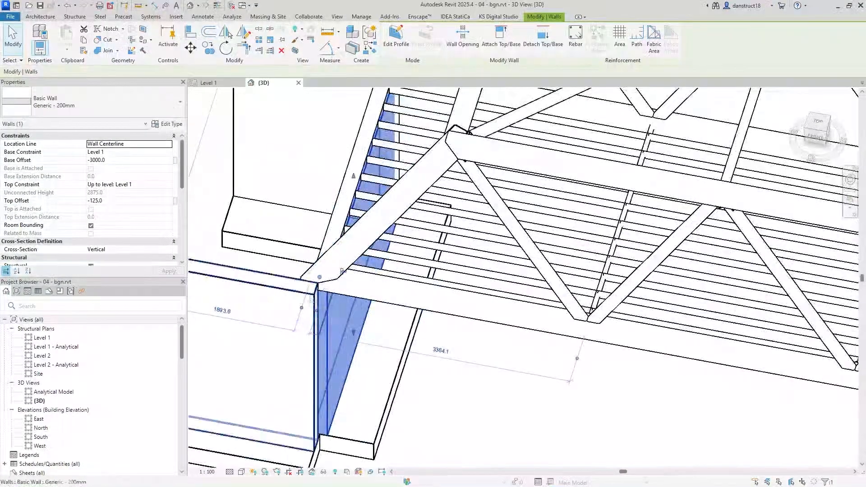
click(284, 285)
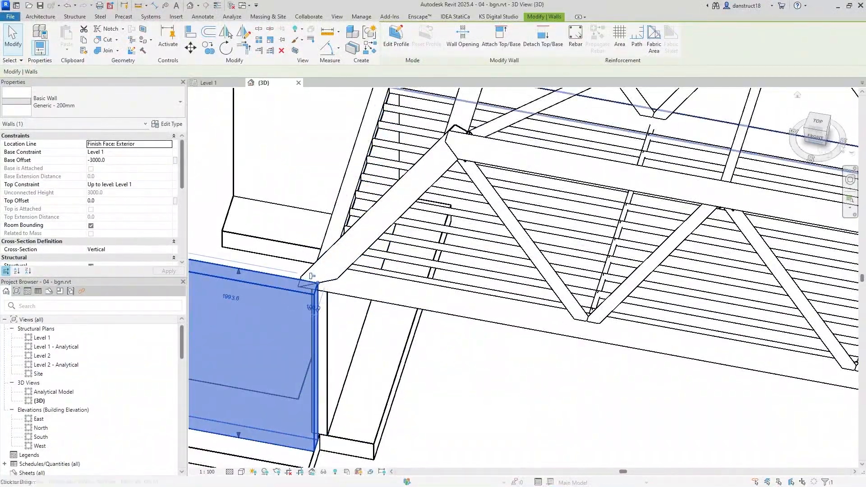
click(820, 129)
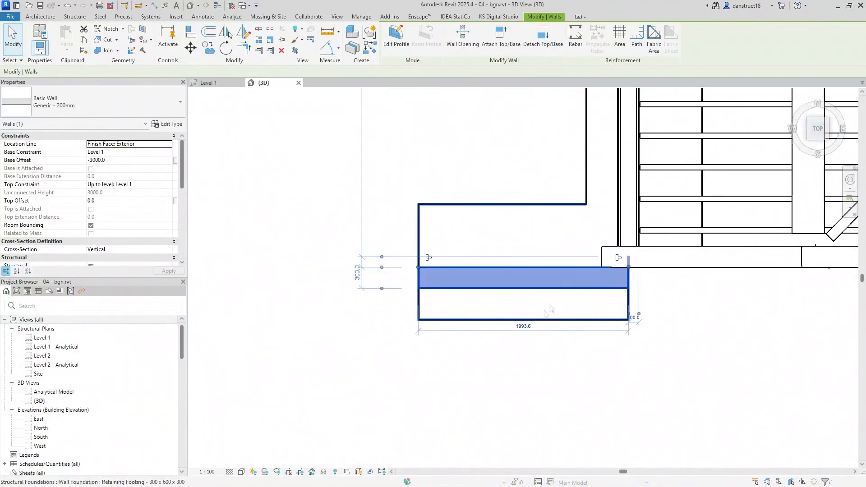
scroll(612, 279, up, 3)
drag(657, 256, 679, 256)
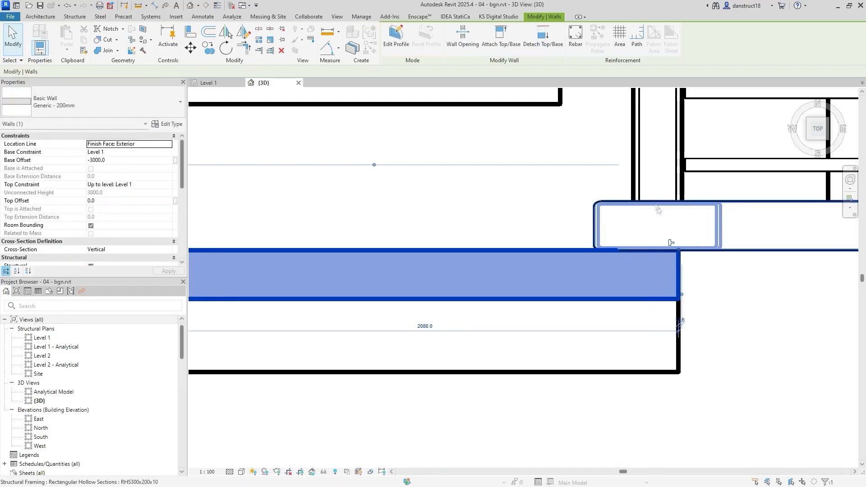
In the Top view, extend the near-end back wall to the middle of the wing wall's thickness to close the corner
click(648, 180)
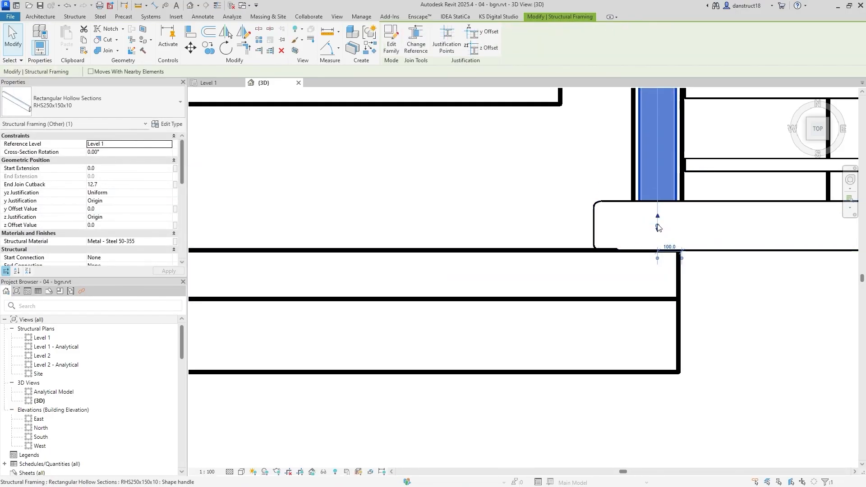
shift+middle_drag(659, 228, 796, 246)
click(640, 244)
shift+middle_drag(783, 351, 749, 280)
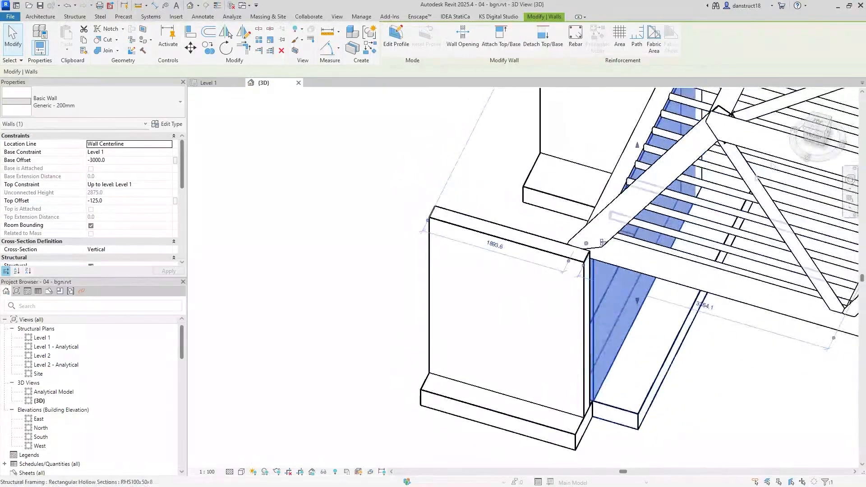
click(819, 127)
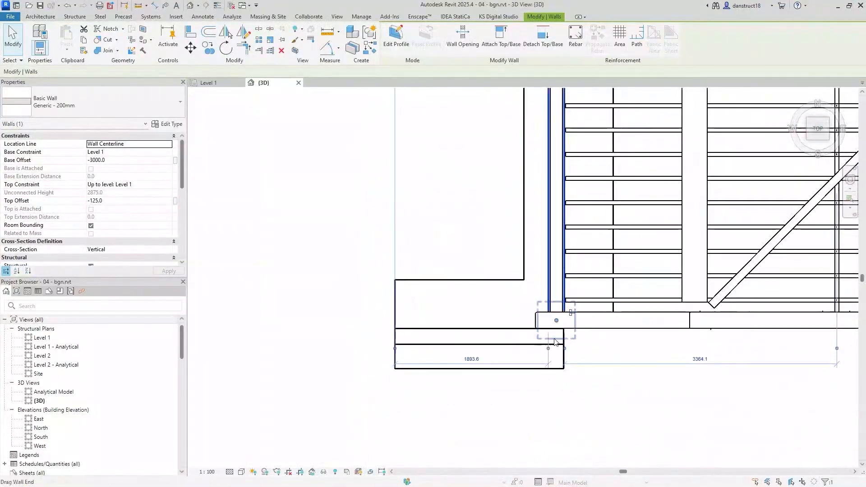
scroll(555, 341, up, 3)
drag(561, 309, 559, 335)
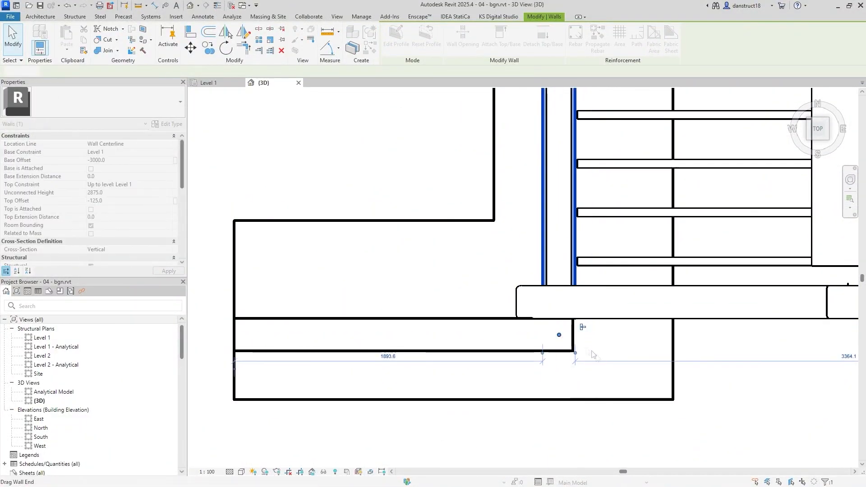
scroll(485, 361, down, 5)
click(372, 354)
scroll(372, 354, down, 3)
shift+middle_drag(429, 376, 608, 356)
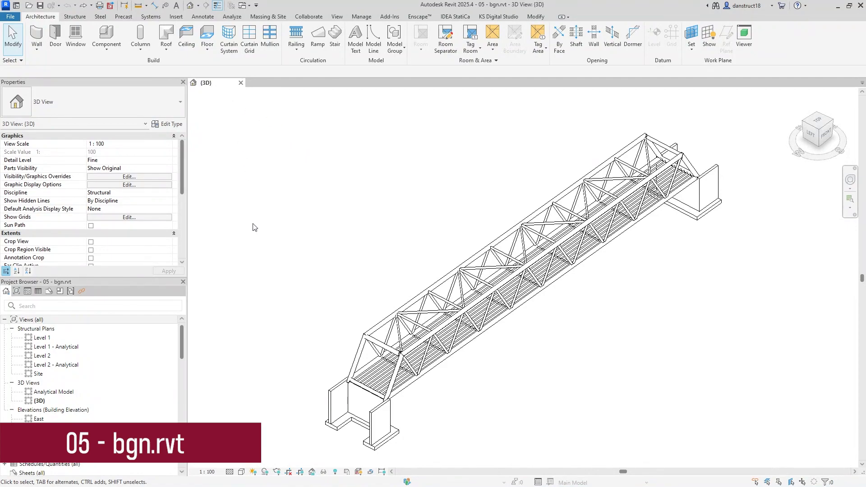
Set the 3D view's visual style to Shaded and turn on Cast Shadows in its graphic display options
click(242, 471)
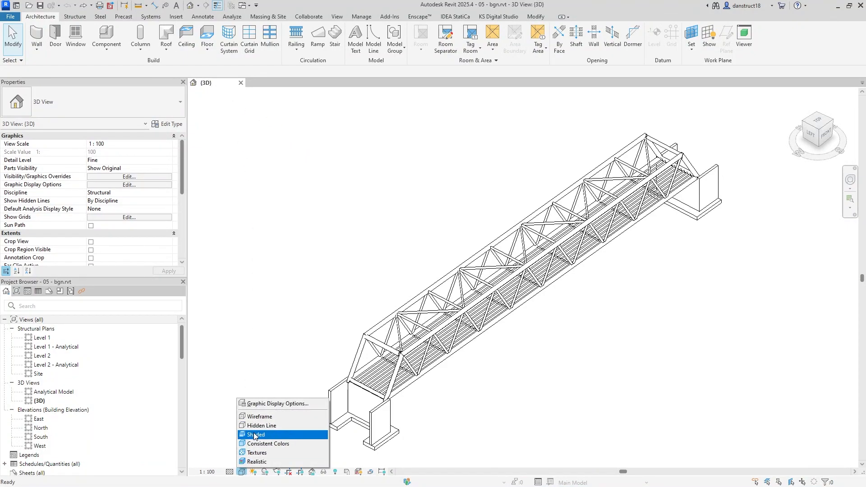
click(256, 435)
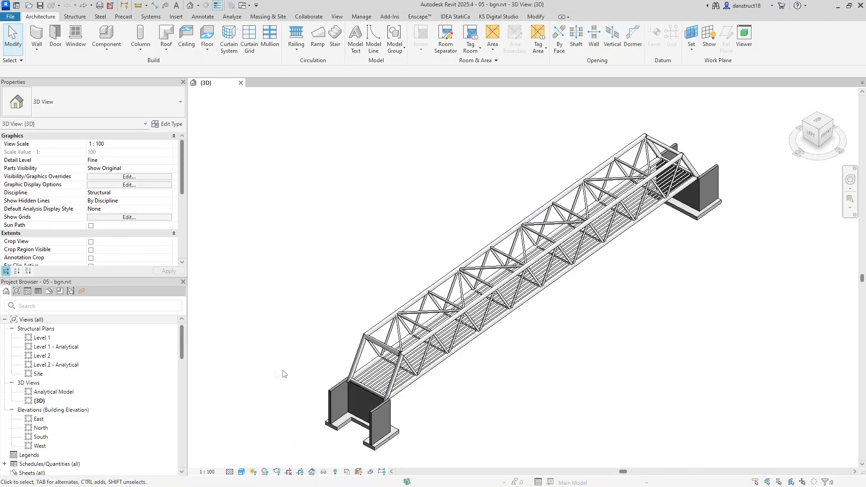
click(242, 476)
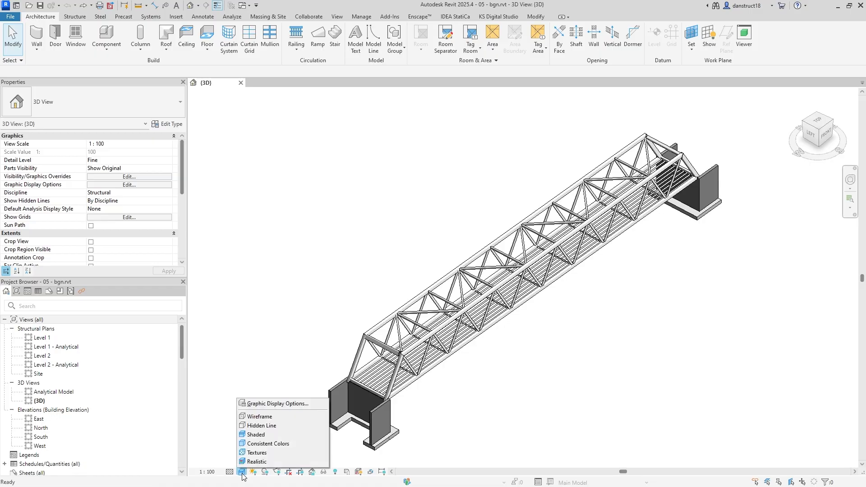
click(265, 409)
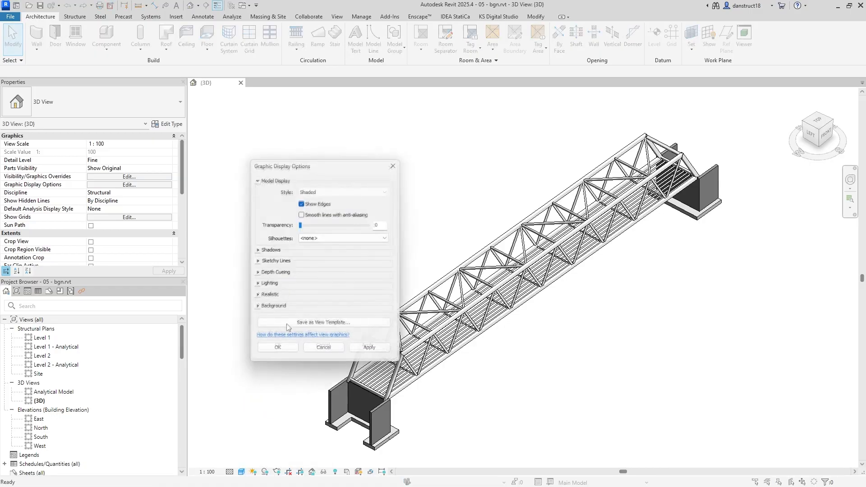
click(257, 251)
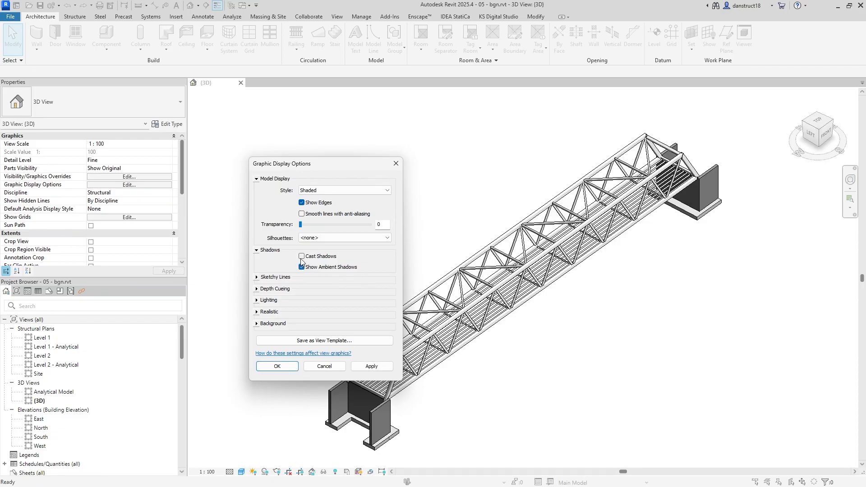
click(372, 366)
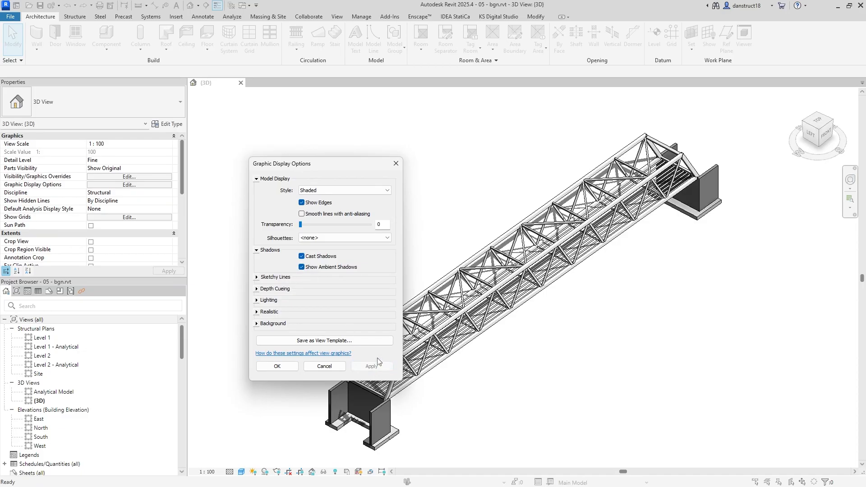
Set the view background to Gradient with a near-black sky colour of RGB 026-026-026, saved as a custom colour
click(257, 324)
click(312, 337)
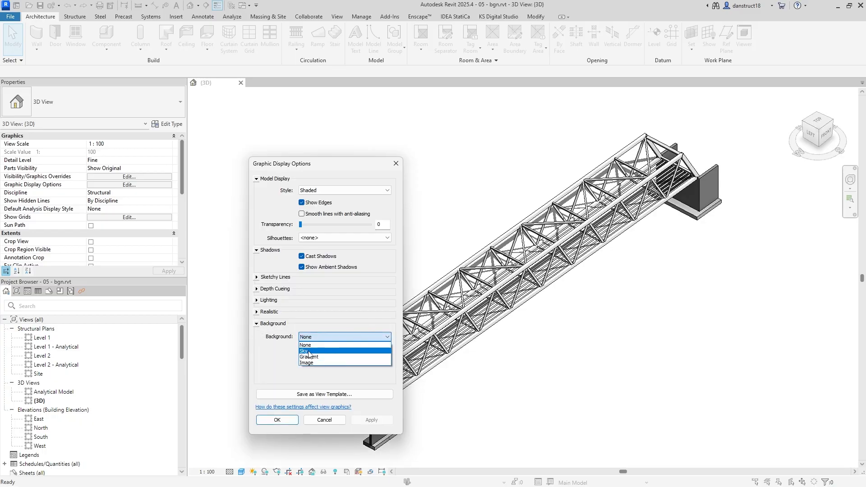
click(309, 357)
click(312, 354)
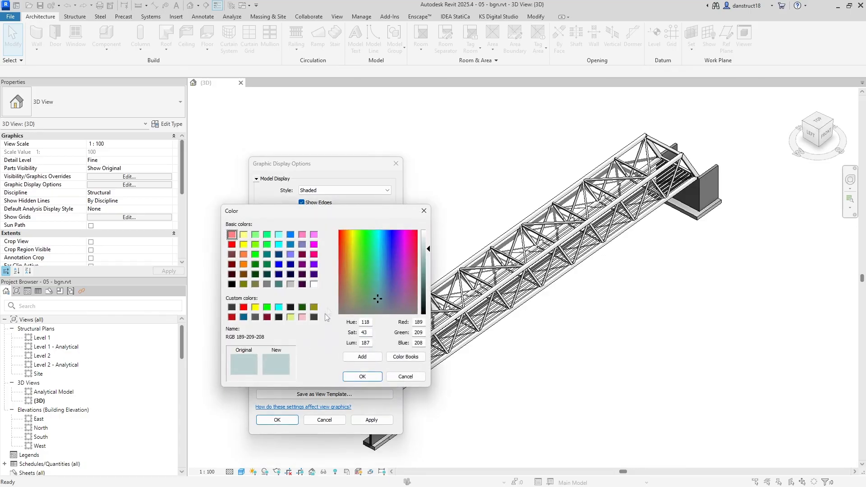
click(315, 317)
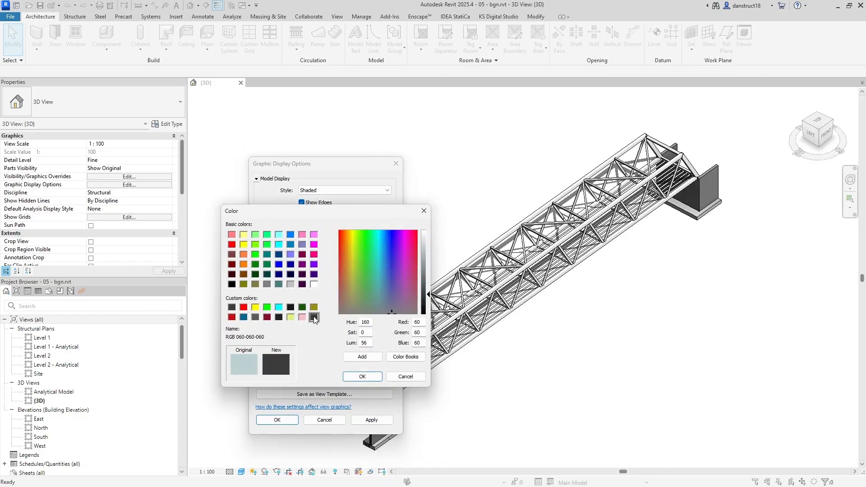
click(427, 305)
drag(428, 305, 428, 306)
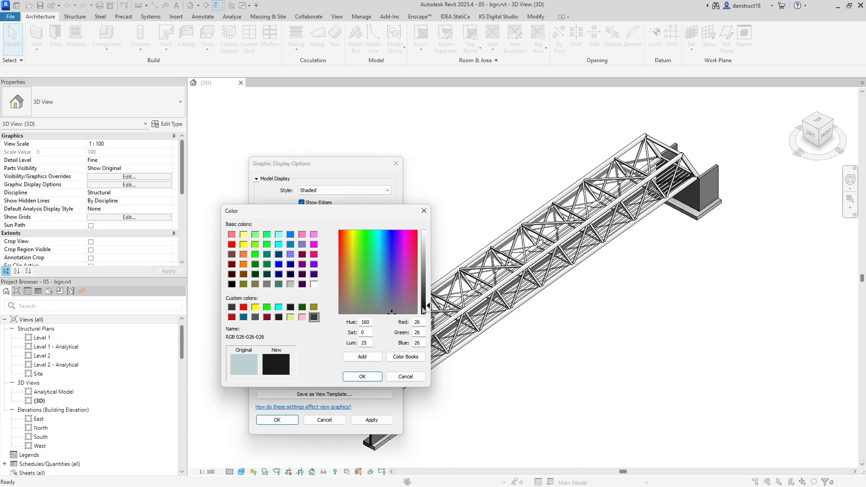
click(358, 358)
click(368, 376)
Give the gradient background's horizon and ground the same RGB 026-026-026 custom colour
click(344, 365)
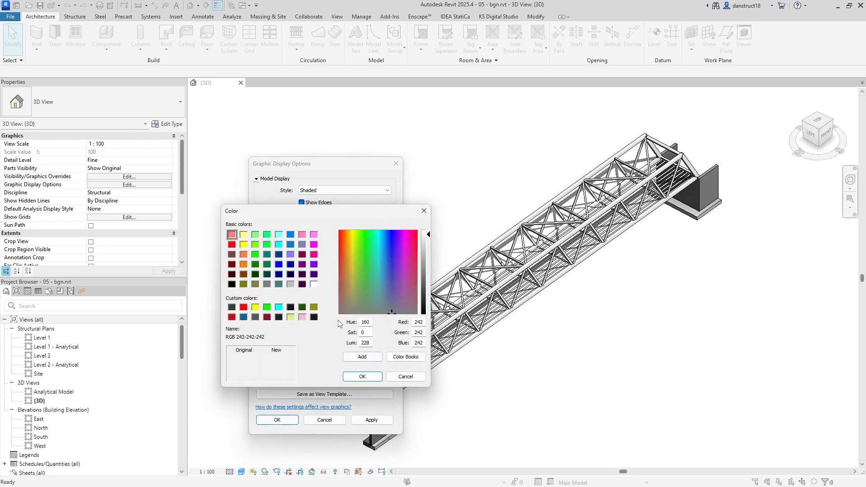
click(315, 317)
click(360, 376)
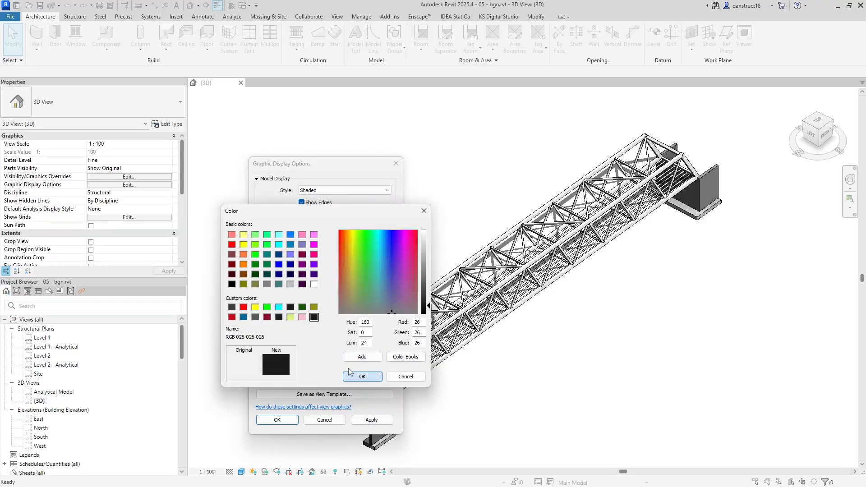
click(330, 377)
click(314, 318)
click(362, 376)
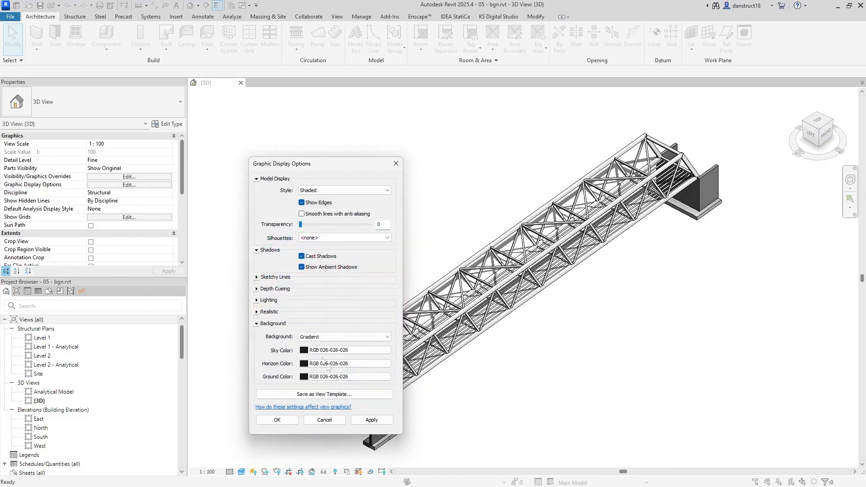
Set the shadow intensity in the lighting options to 25 and apply the graphic display options to the view
click(257, 300)
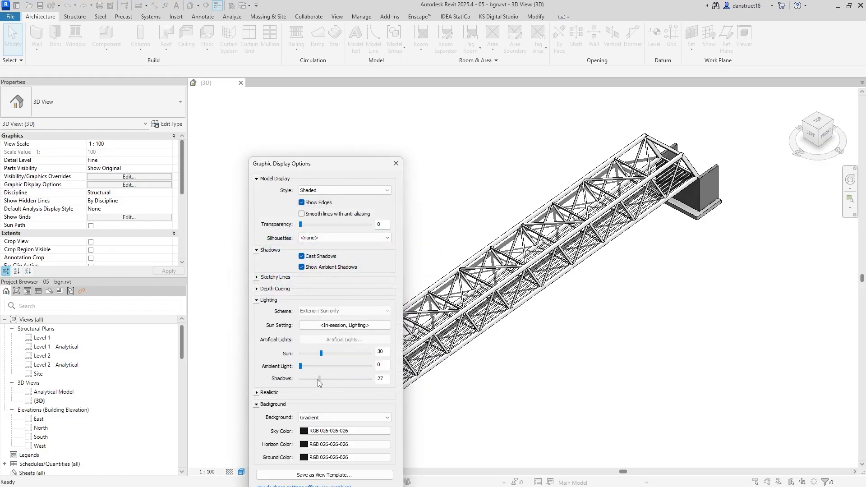
drag(314, 381, 315, 382)
drag(330, 164, 310, 92)
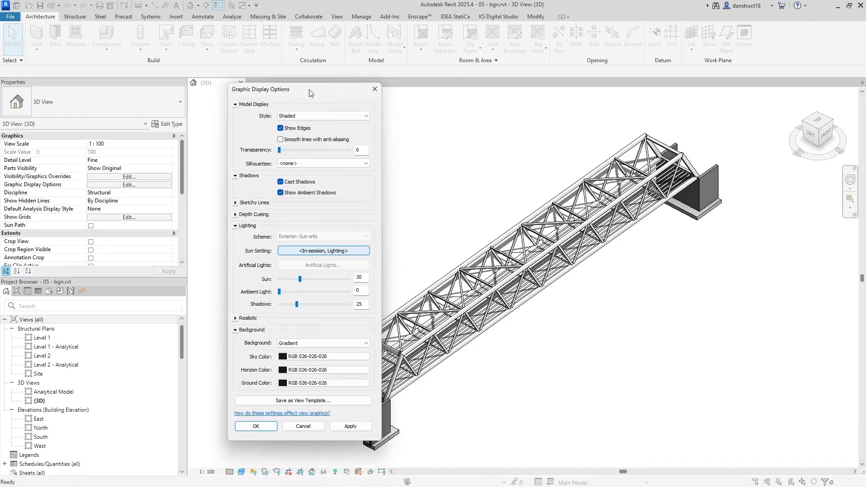
click(360, 427)
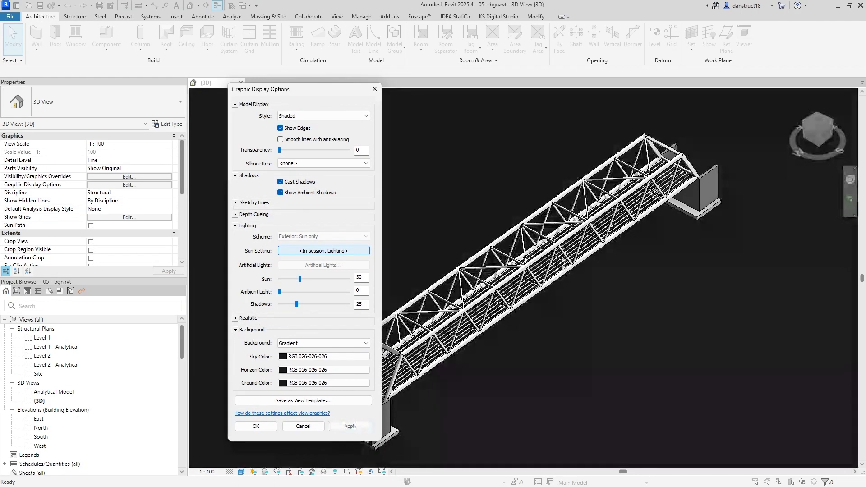
click(257, 427)
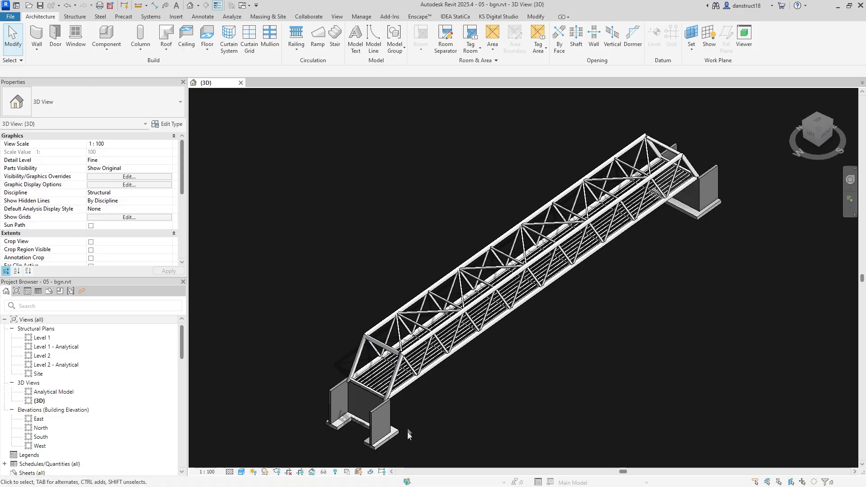
Turn off Ground Plane at Level in the 3D view's Lighting sun settings and apply the change
scroll(404, 426, up, 3)
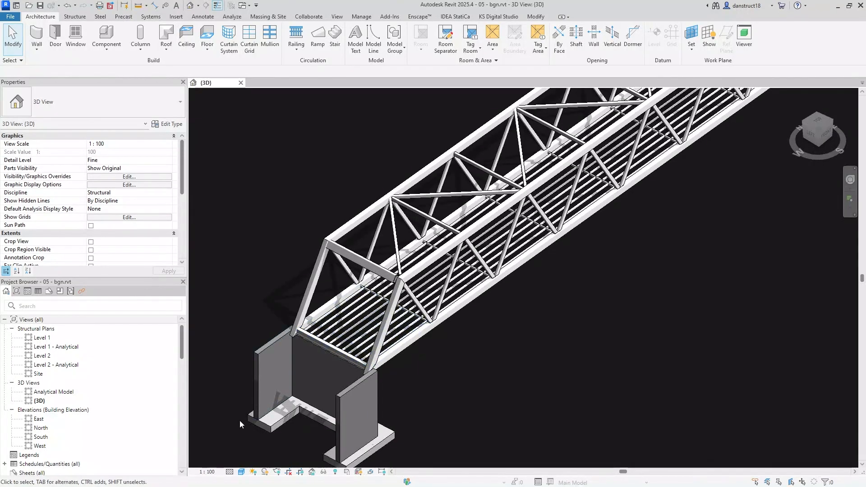
click(254, 472)
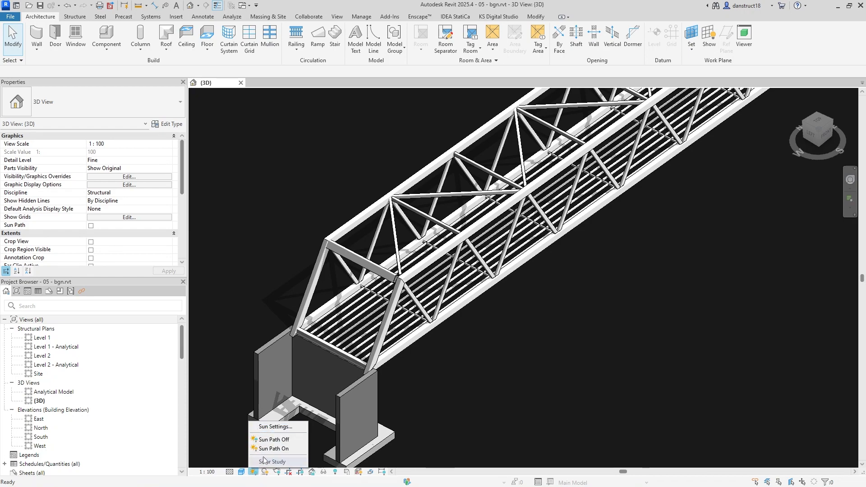
click(275, 427)
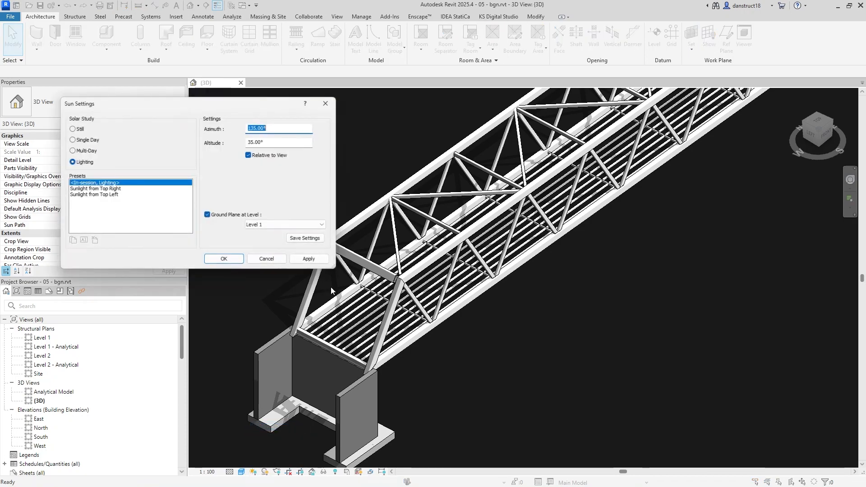
click(256, 225)
click(233, 196)
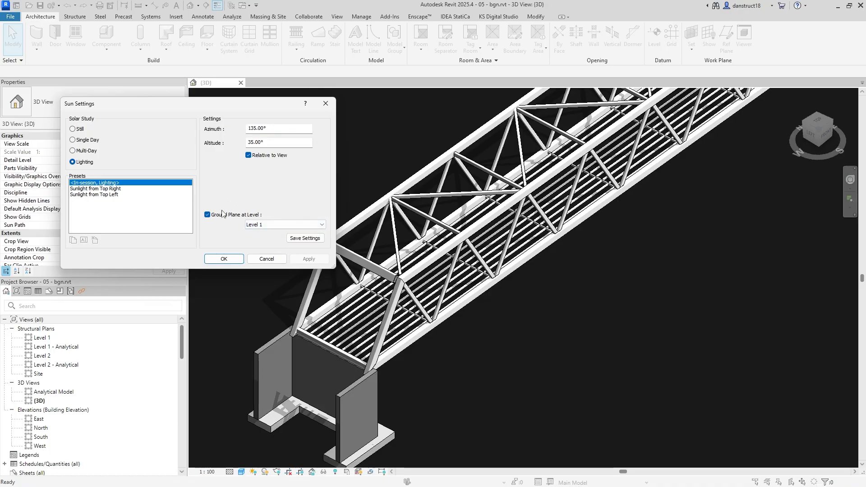
click(253, 225)
click(208, 204)
click(207, 215)
click(298, 260)
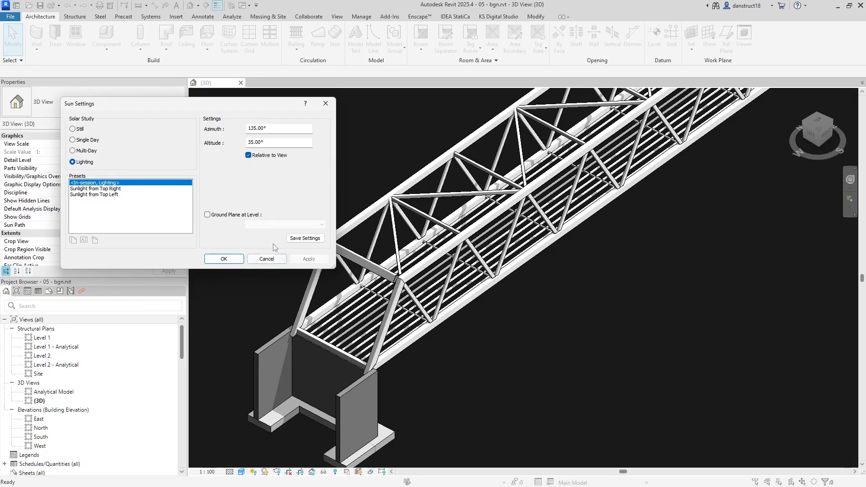
click(219, 260)
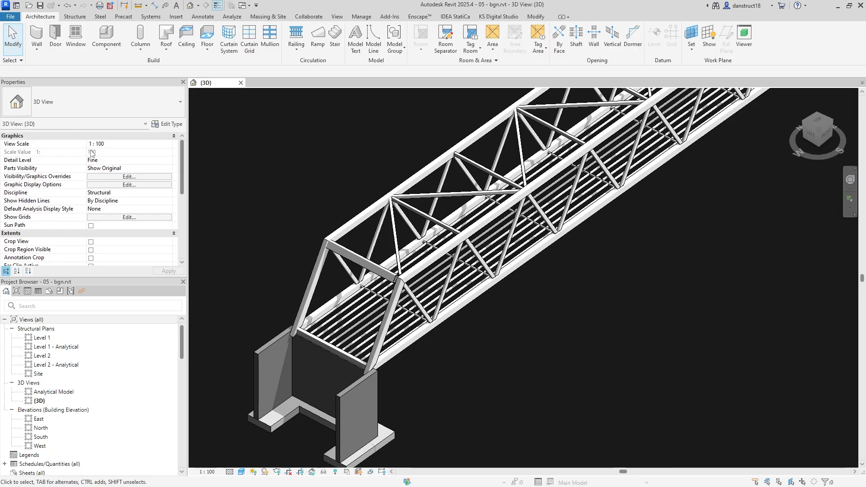
Expand and select all model categories in the 3D view's visibility and graphic overrides
click(151, 177)
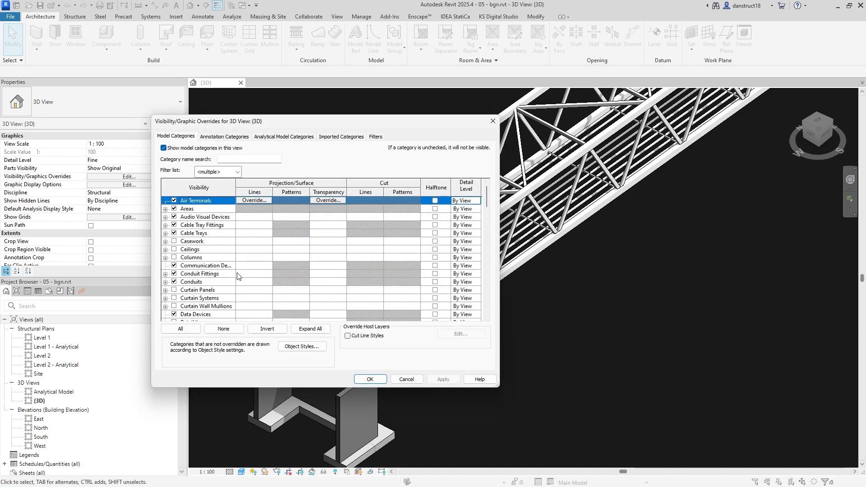
click(311, 328)
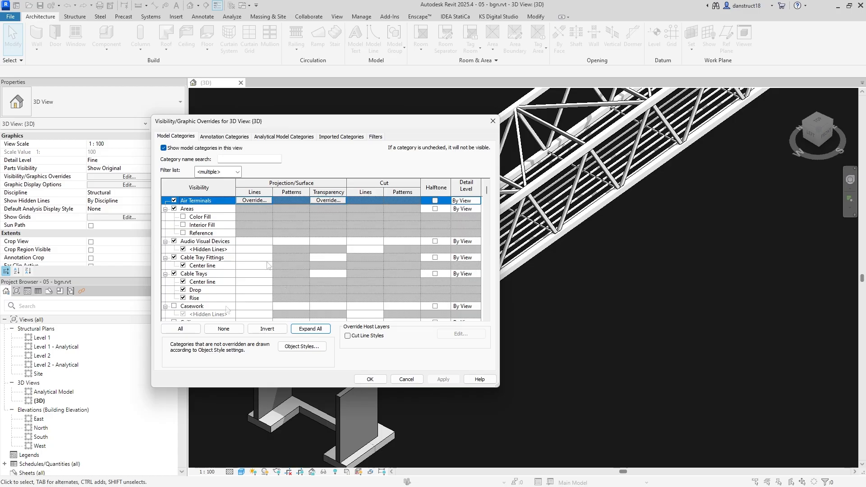
click(181, 329)
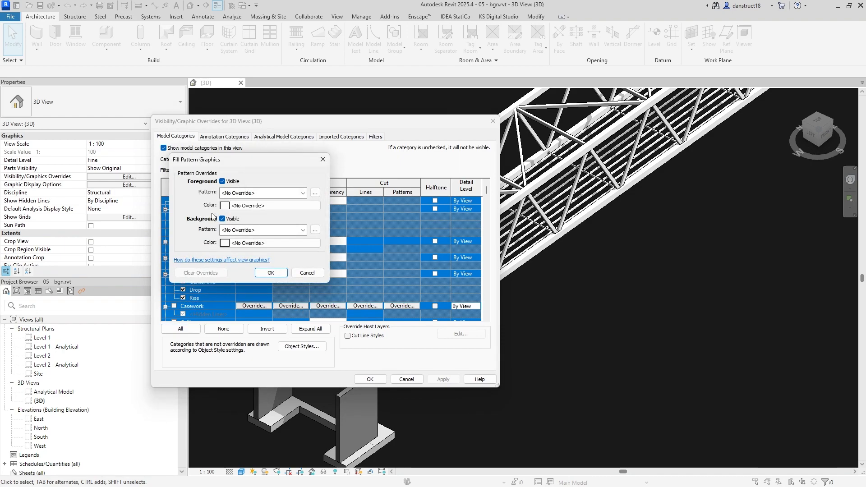
Override the projection surface pattern foreground colour of the selected categories with RGB 244-244-244 and apply it to the view
click(238, 206)
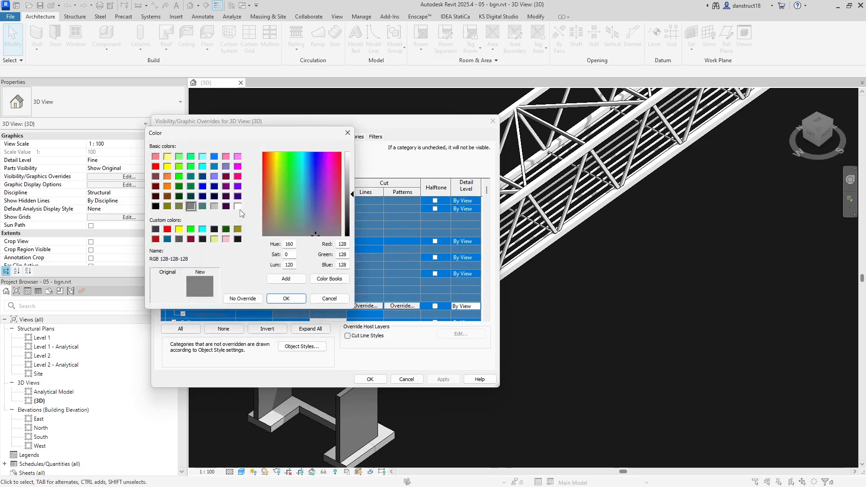
click(238, 207)
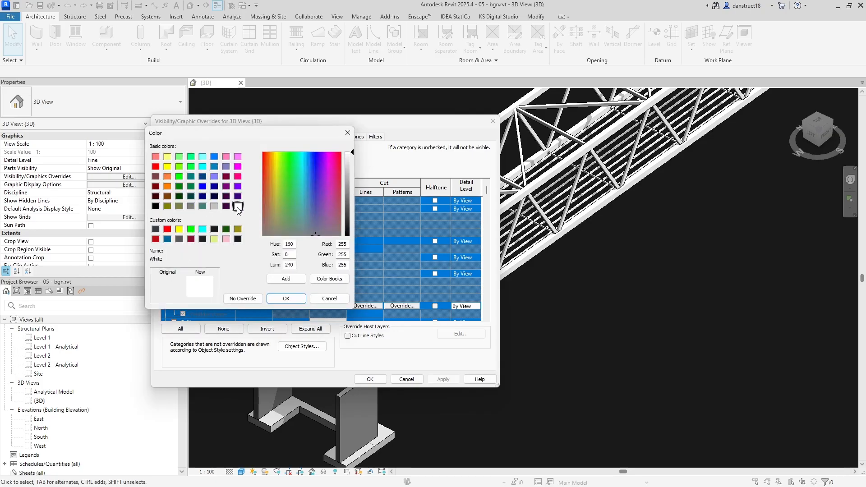
click(351, 157)
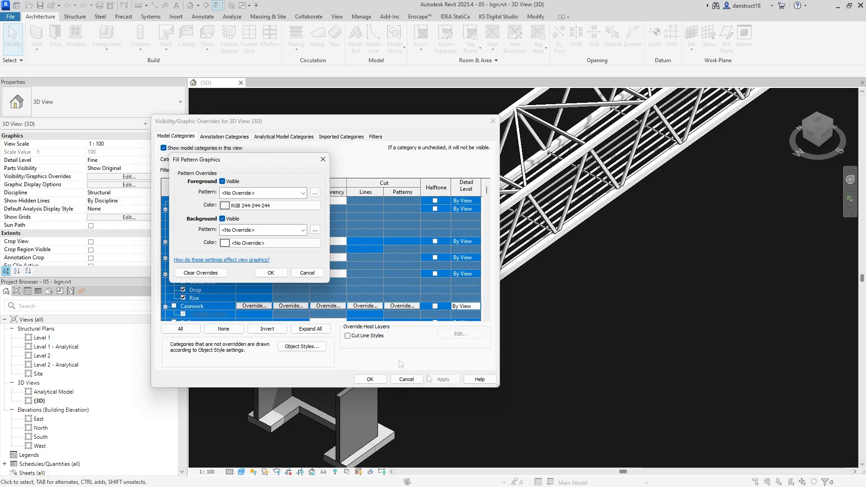
click(271, 273)
click(435, 381)
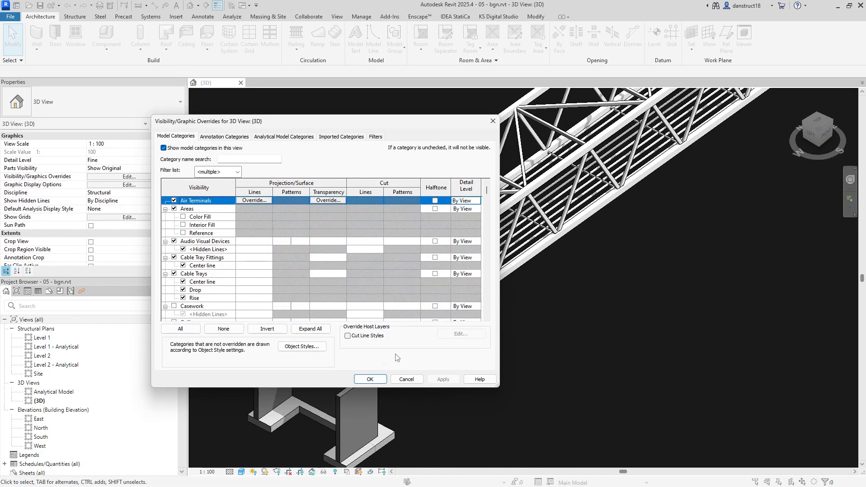
click(369, 380)
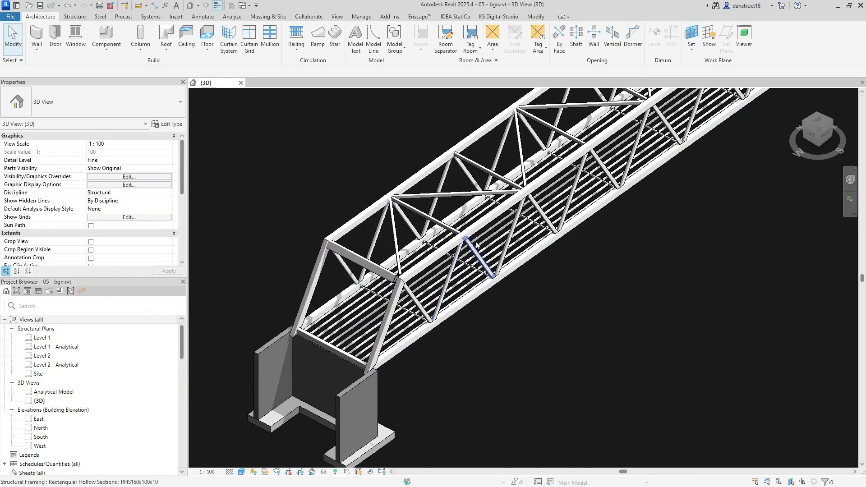
Assign the material Concrete, C25/30 to the structure layer of the abutment walls' Generic - 200mm type
scroll(476, 243, down, 4)
middle_drag(589, 259, 504, 350)
scroll(503, 354, down, 1)
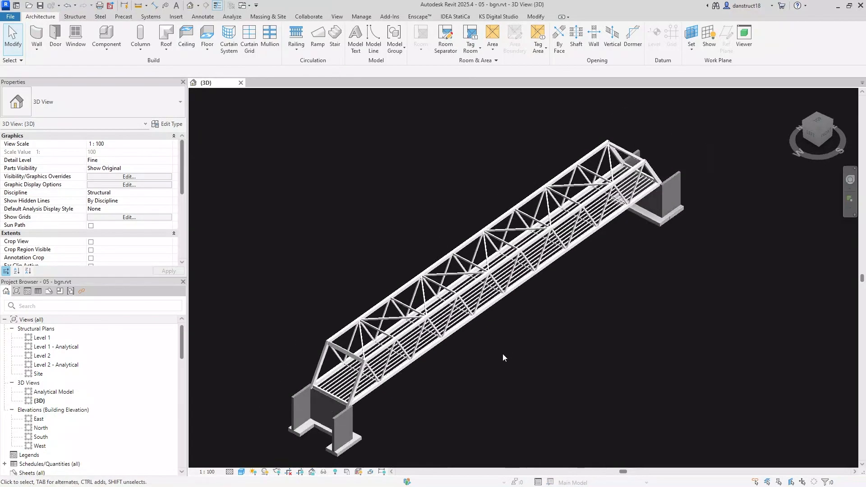
scroll(300, 405, up, 5)
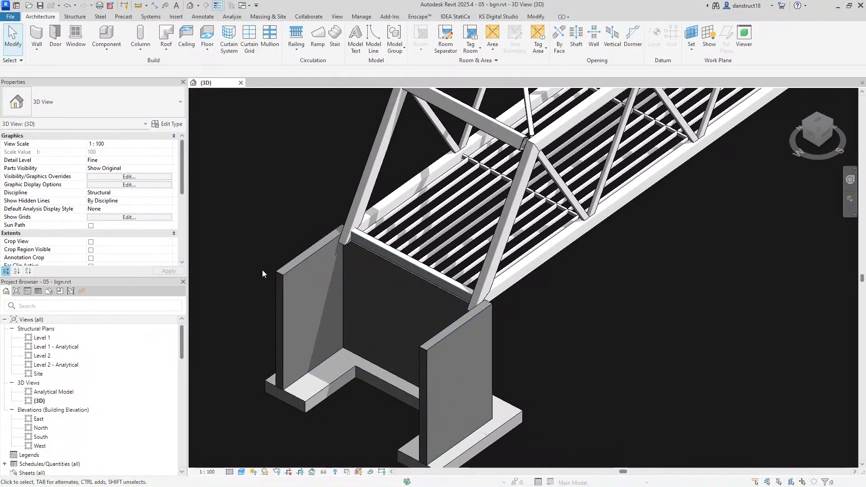
click(283, 280)
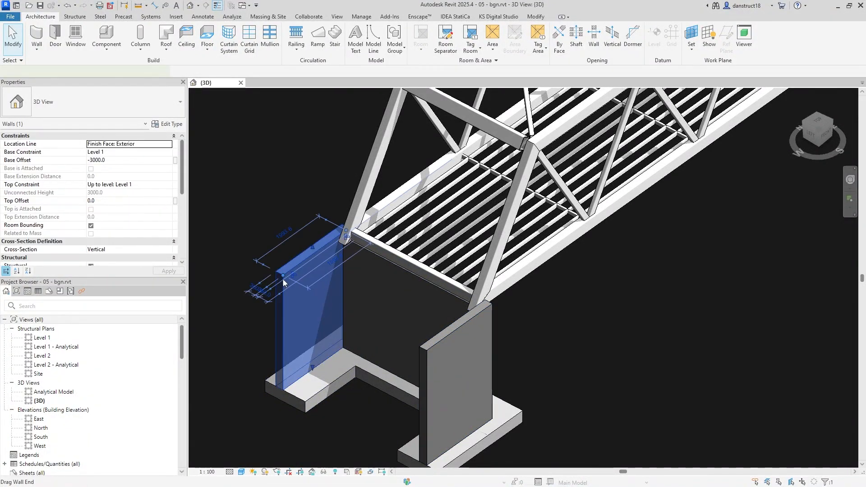
click(168, 128)
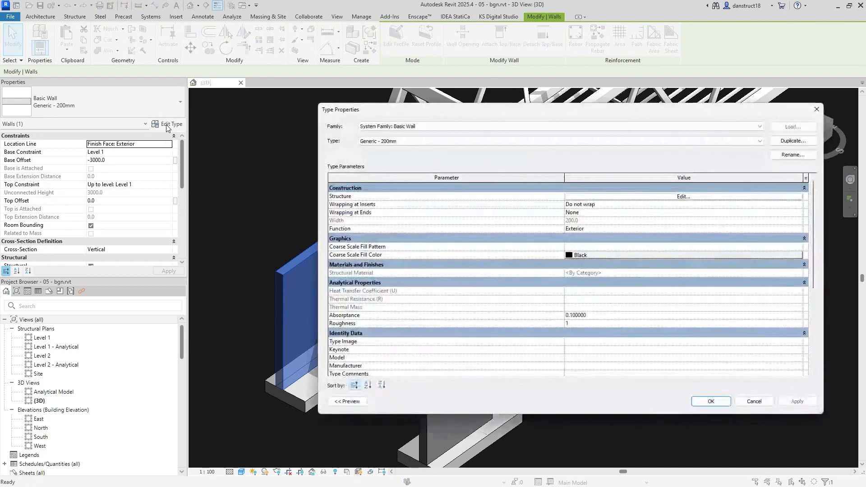
click(629, 198)
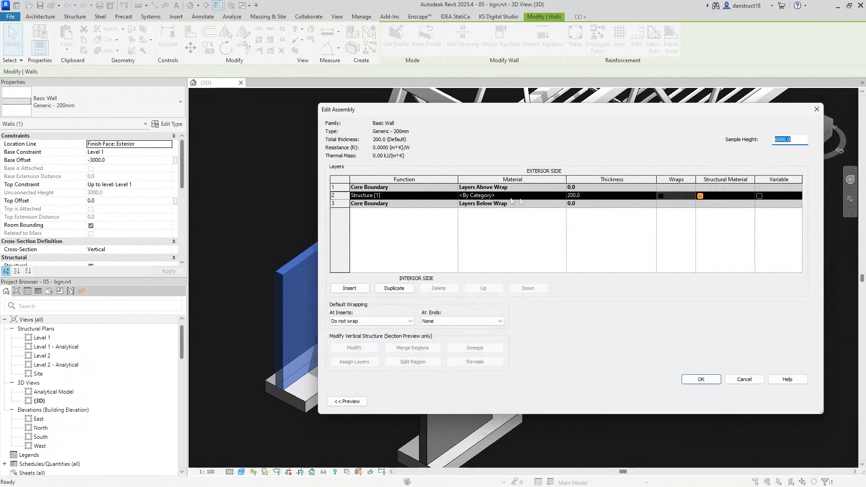
click(509, 199)
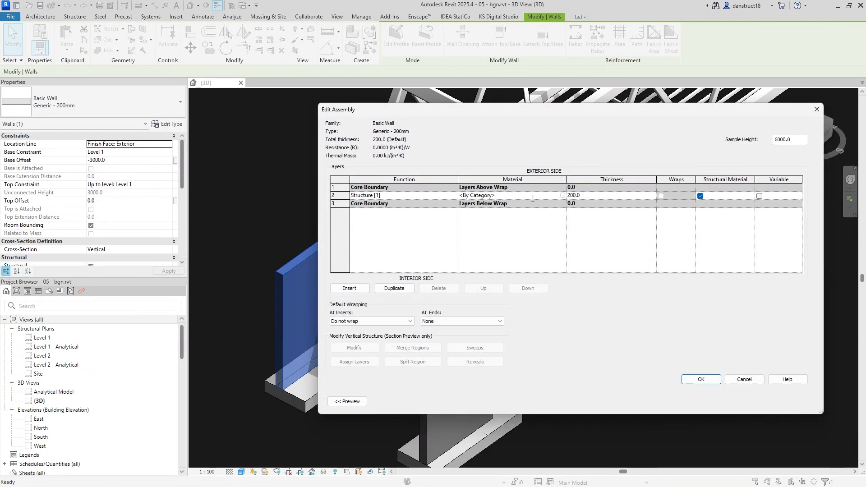
click(563, 198)
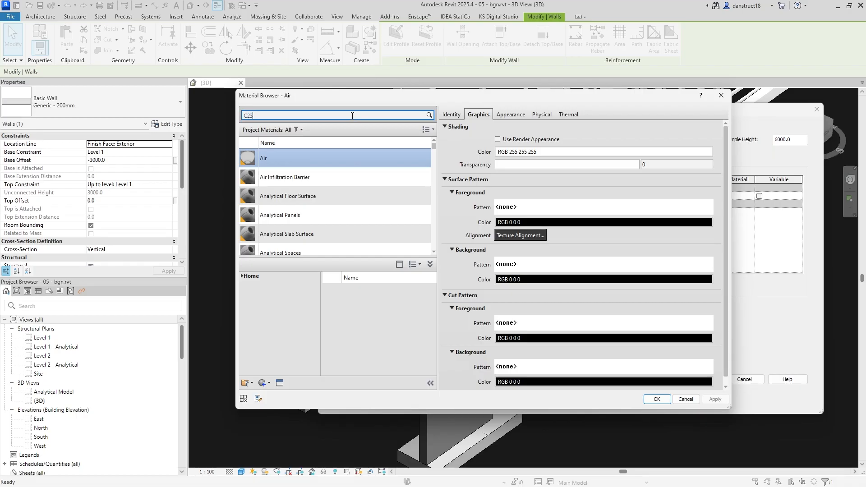
key(Return)
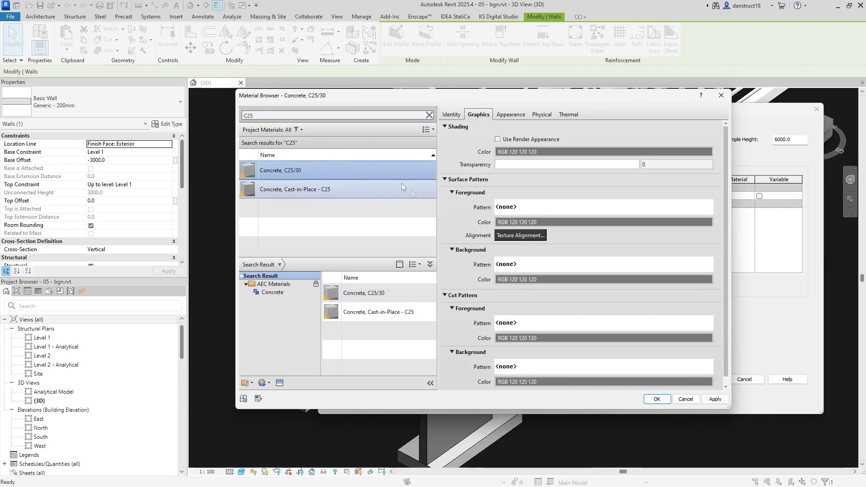
click(654, 400)
click(701, 379)
click(712, 401)
click(592, 317)
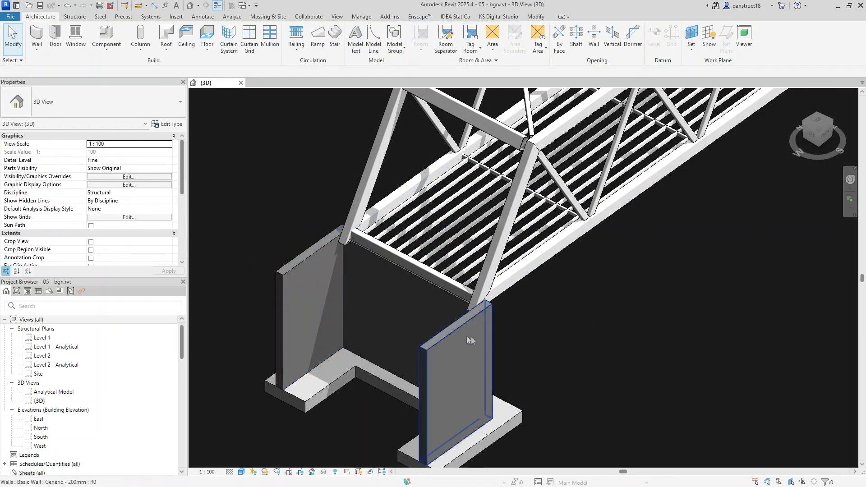
Override the wall category's surface foreground pattern in the view with solid fill, starting from an abutment wall at the far end
scroll(466, 336, down, 3)
scroll(466, 337, down, 3)
middle_drag(593, 343, 400, 418)
middle_drag(641, 296, 567, 416)
scroll(626, 234, up, 5)
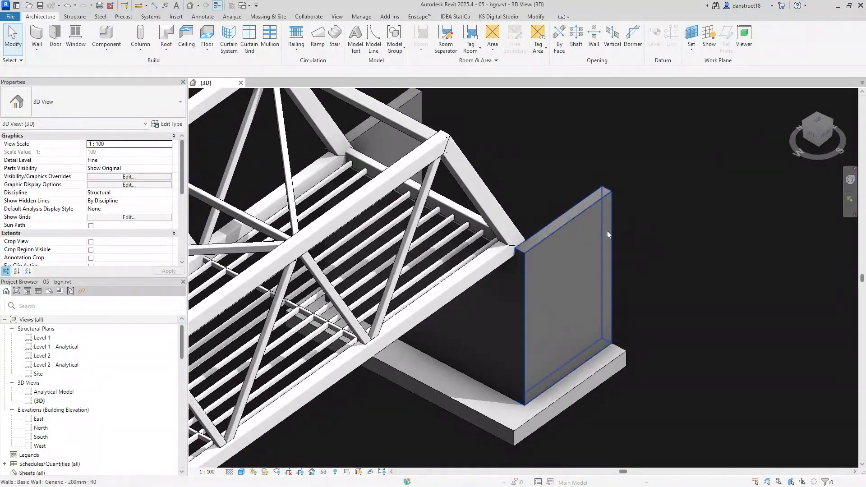
click(603, 227)
right_click(590, 203)
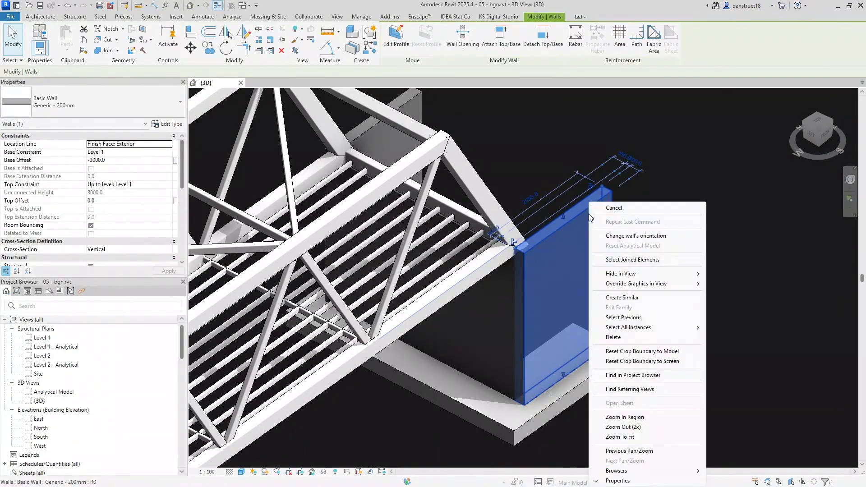
mouse_move(664, 291)
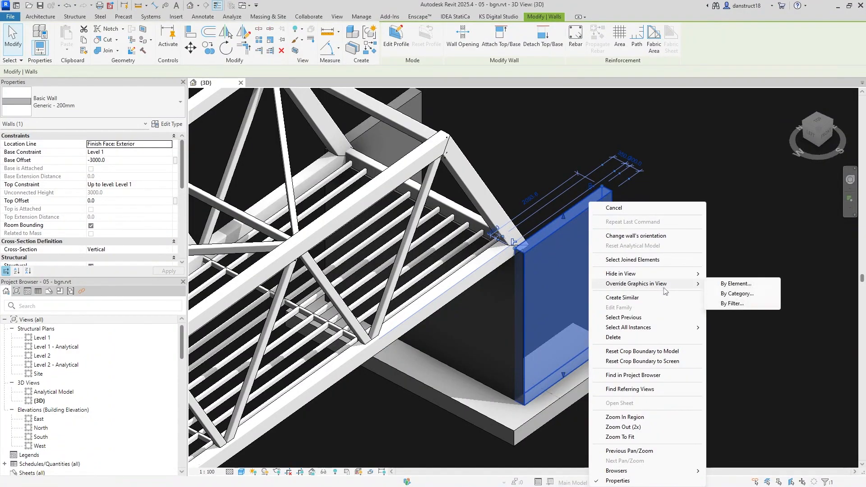
click(722, 295)
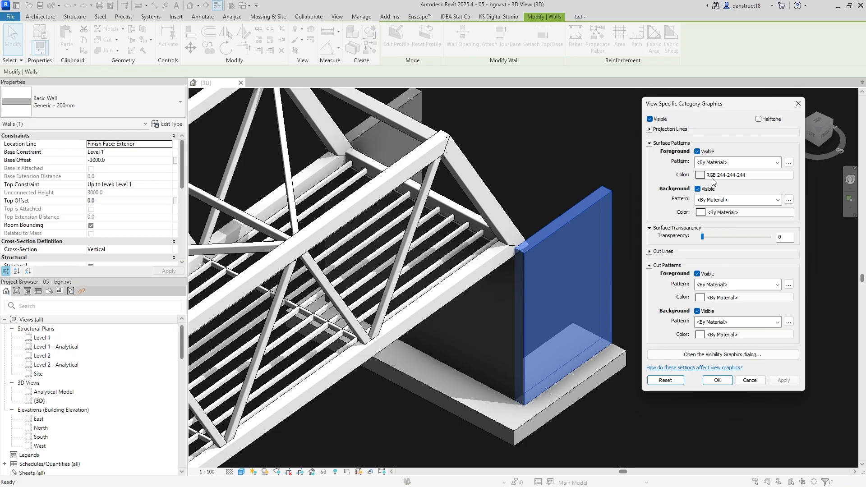
click(750, 163)
scroll(738, 190, up, 2)
click(736, 178)
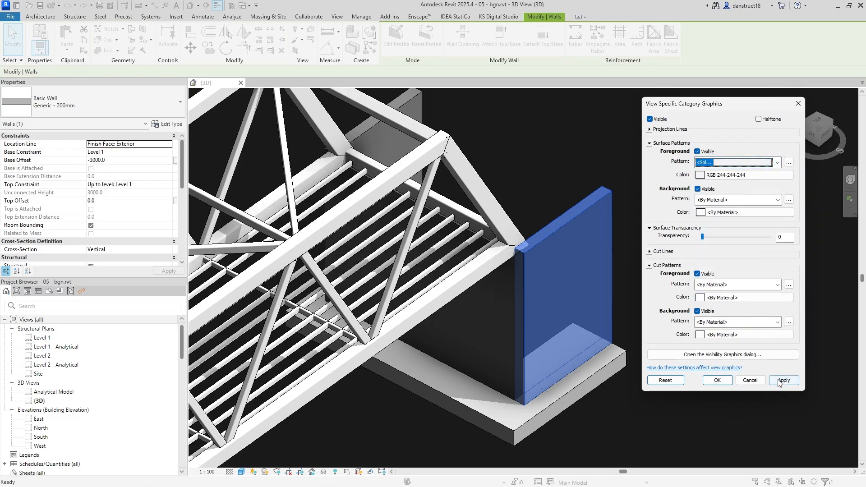
click(779, 381)
click(718, 381)
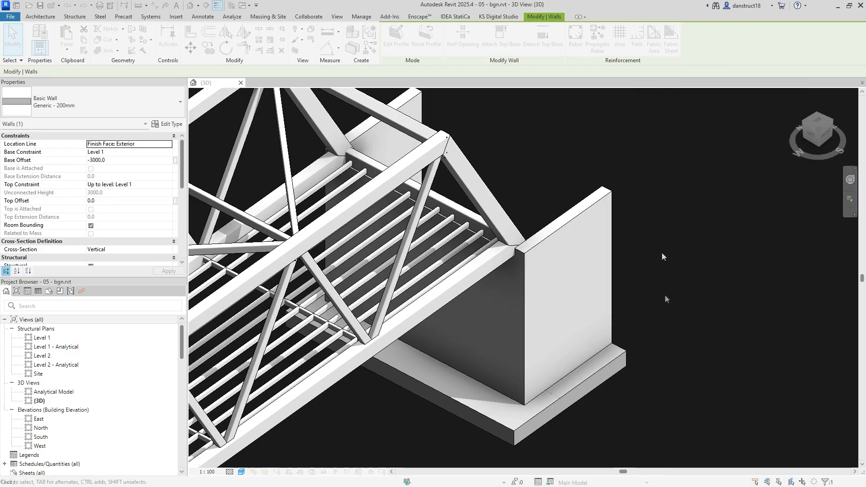
click(668, 215)
scroll(667, 216, down, 5)
scroll(622, 315, down, 2)
middle_drag(623, 326, 599, 295)
scroll(518, 341, up, 1)
scroll(511, 353, up, 1)
middle_drag(536, 360, 562, 341)
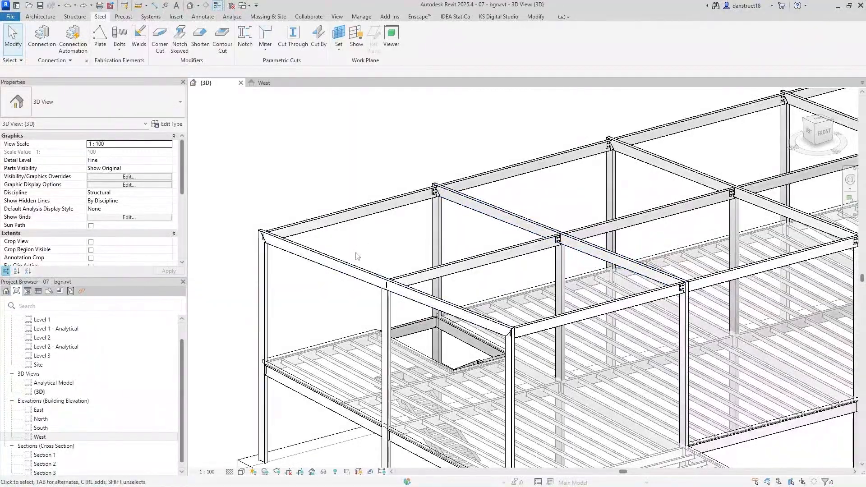
middle_drag(555, 420, 497, 293)
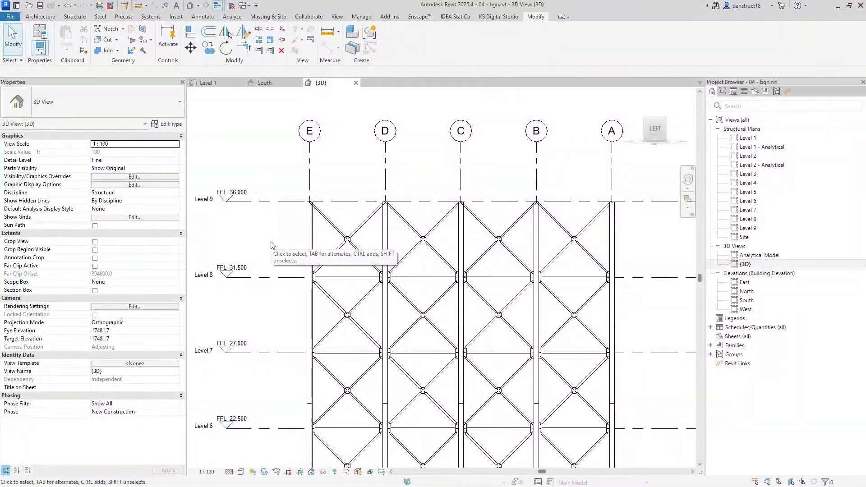
shift+middle_drag(461, 316, 408, 301)
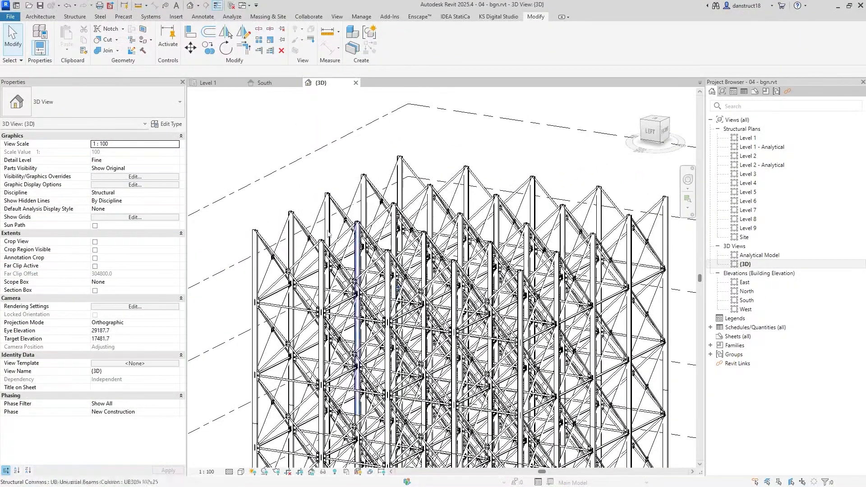